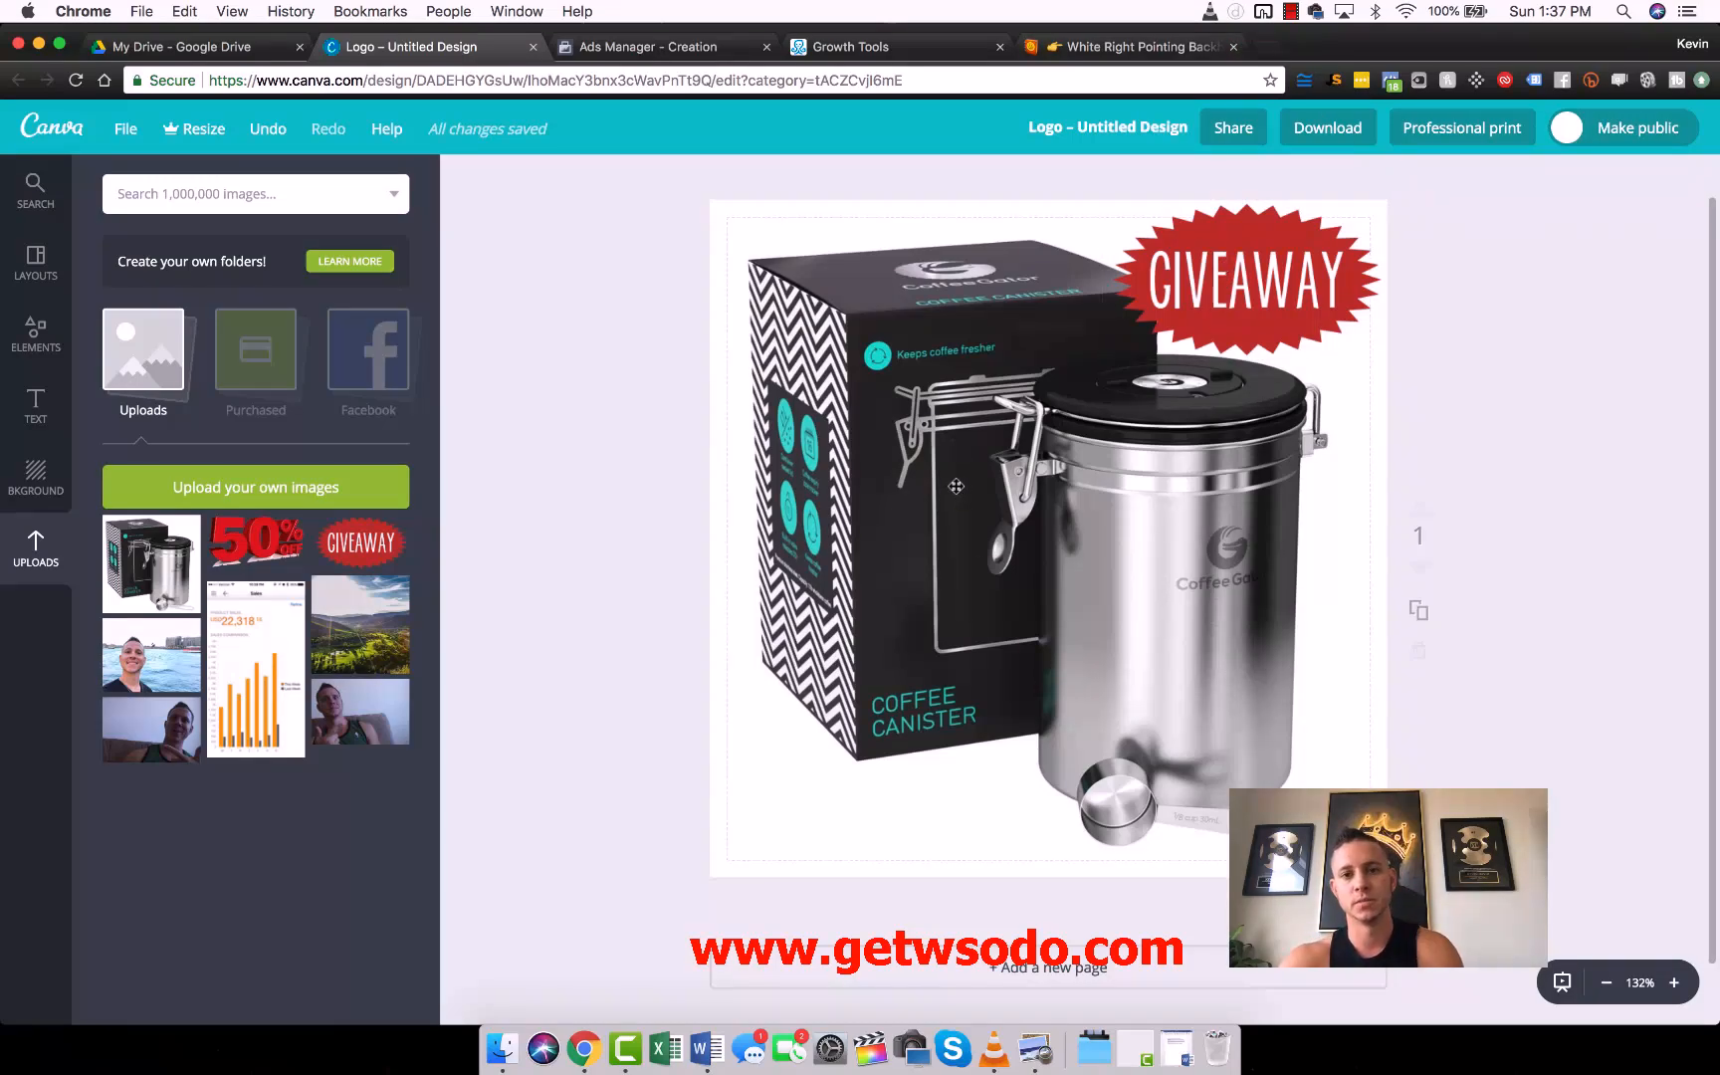
- Preview the exported "Untitled design.png" on the desktop and return to the full-size browser window
{"action": "left_click_drag", "start_coordinate": [1718, 230], "coordinate": [1323, 230]}
{"action": "left_click", "coordinate": [1658, 61]}
{"action": "double_click", "coordinate": [1658, 61]}
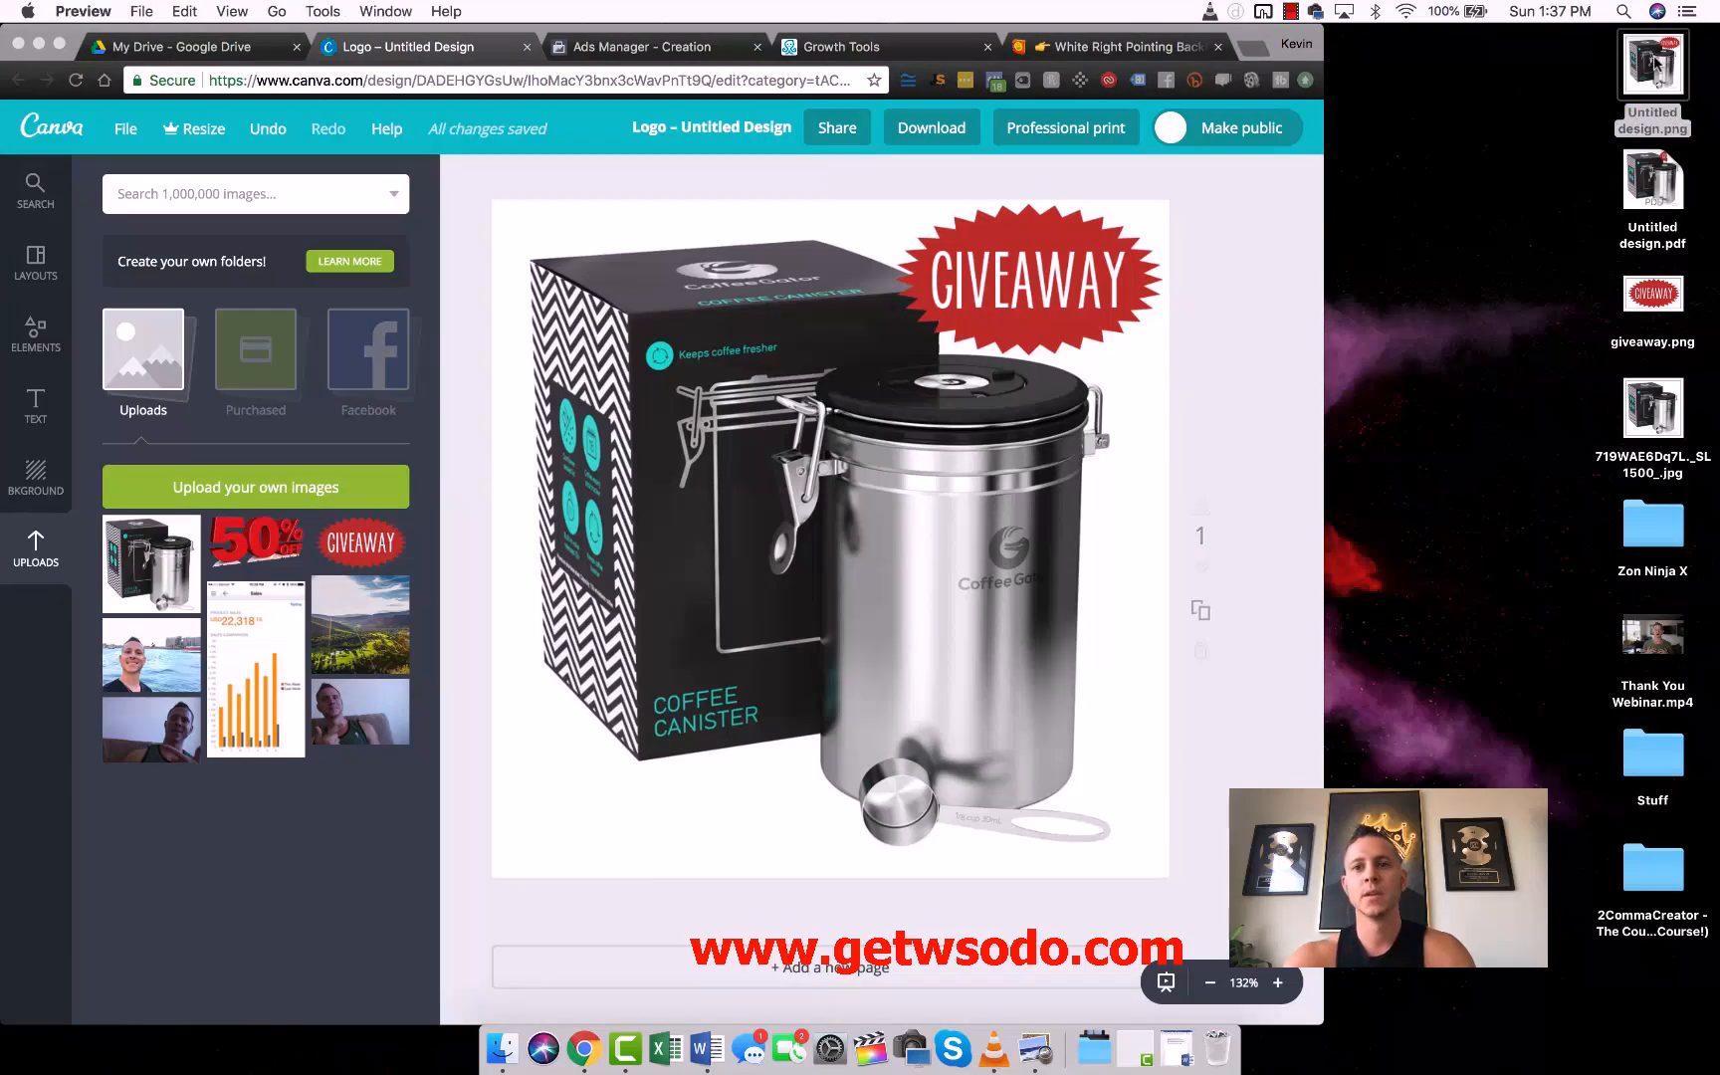
{"action": "key", "text": "super+w"}
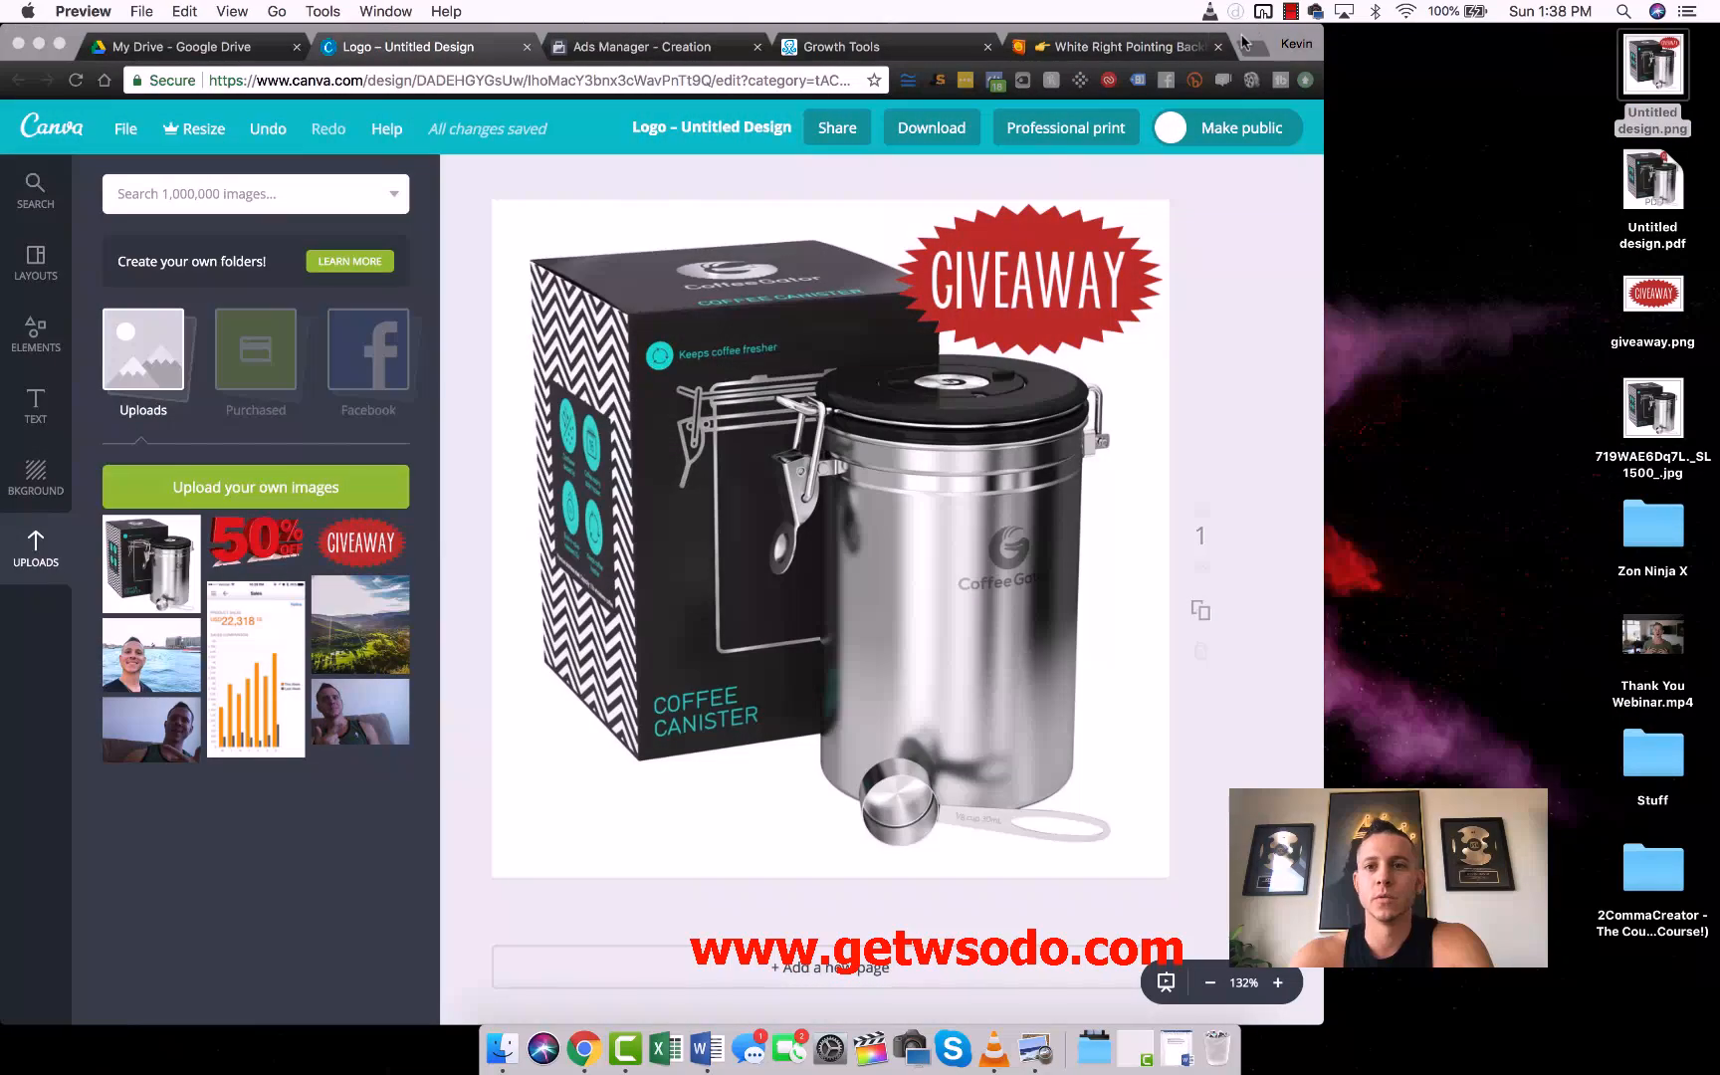
{"action": "double_click", "coordinate": [1244, 40]}
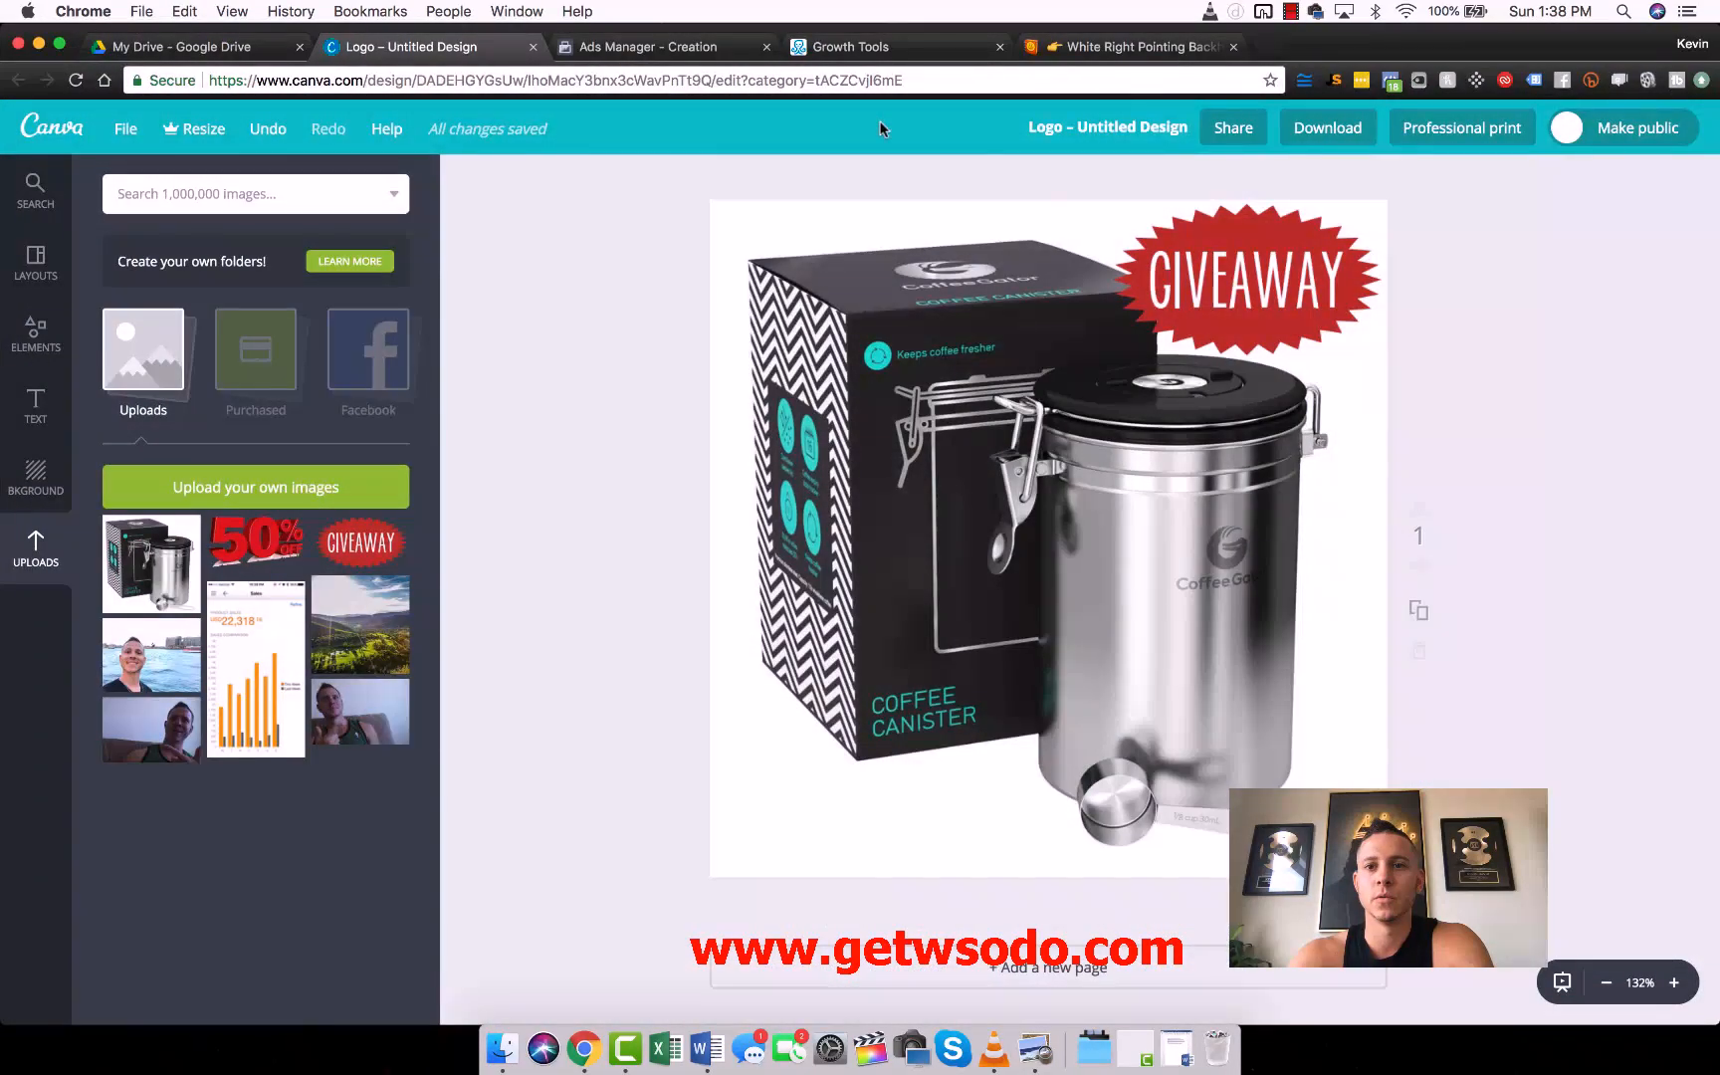
- Switch to Ads Manager and continue the new campaign with the Engagement objective (Post Engagement) to its ad set settings
{"action": "left_click", "coordinate": [679, 47]}
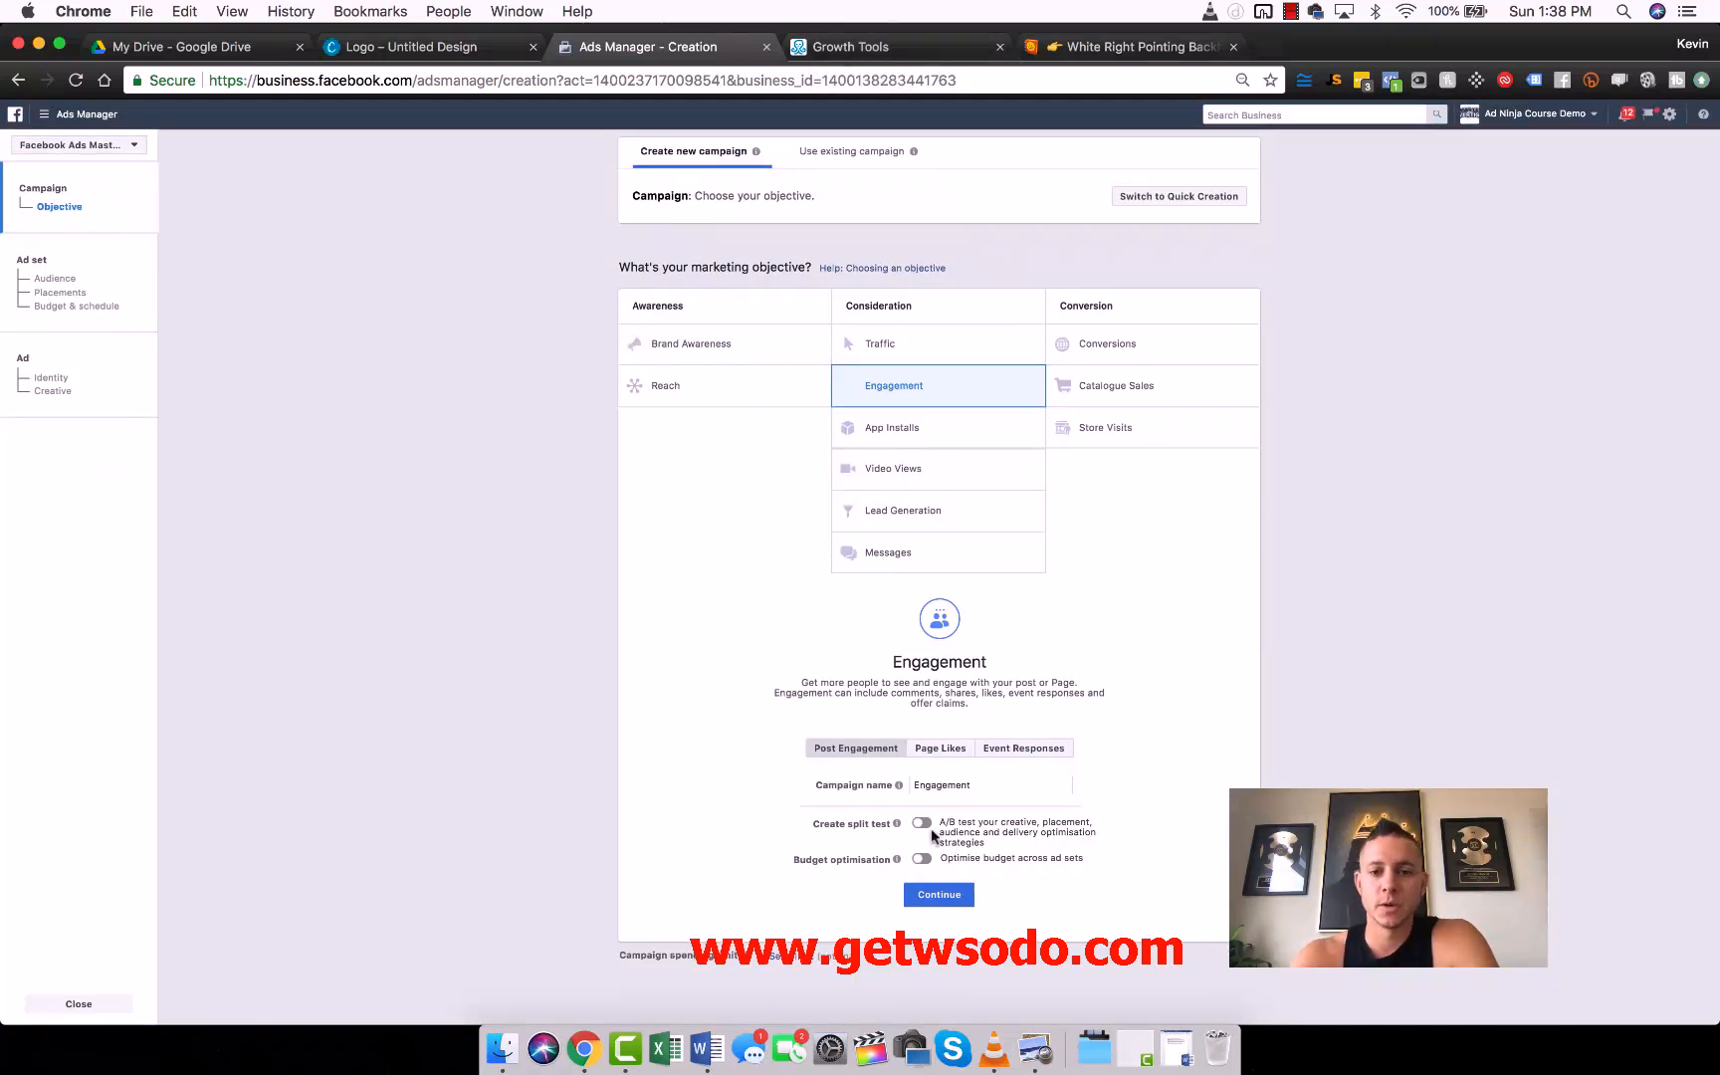
{"action": "left_click", "coordinate": [939, 895]}
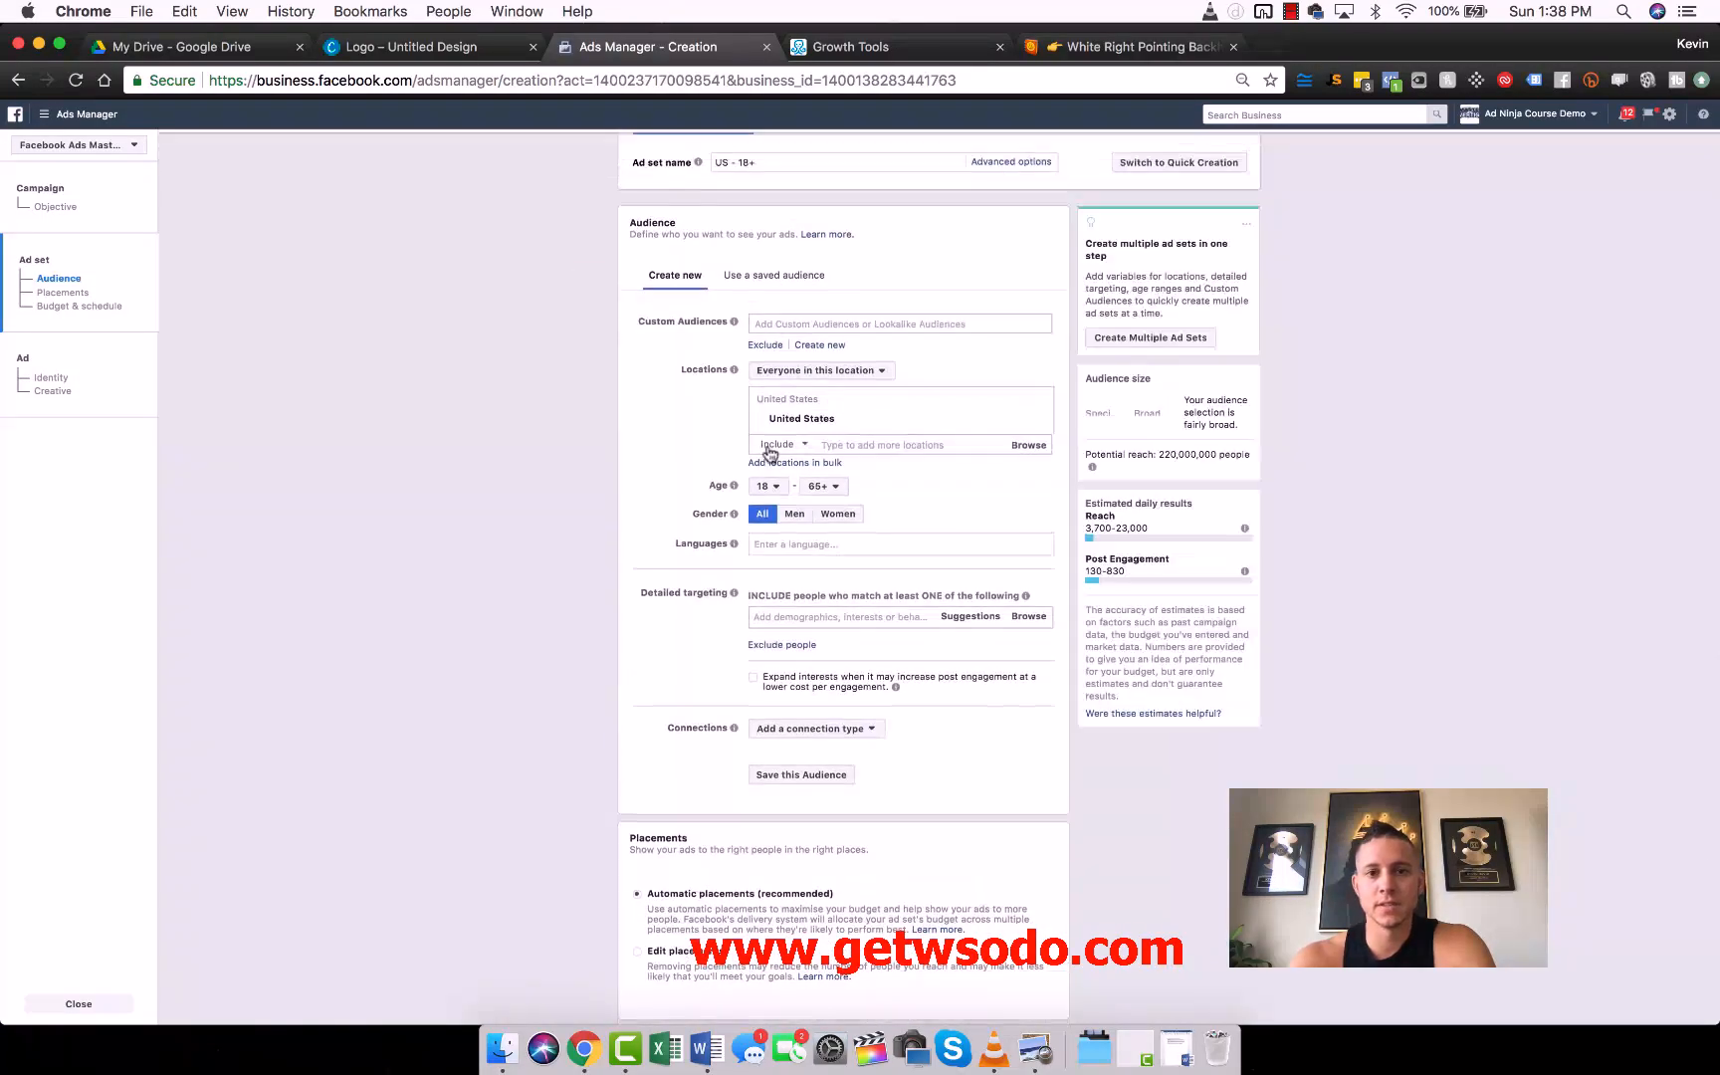
{"action": "scroll", "coordinate": [505, 434], "scroll_direction": "down", "scroll_amount": 2}
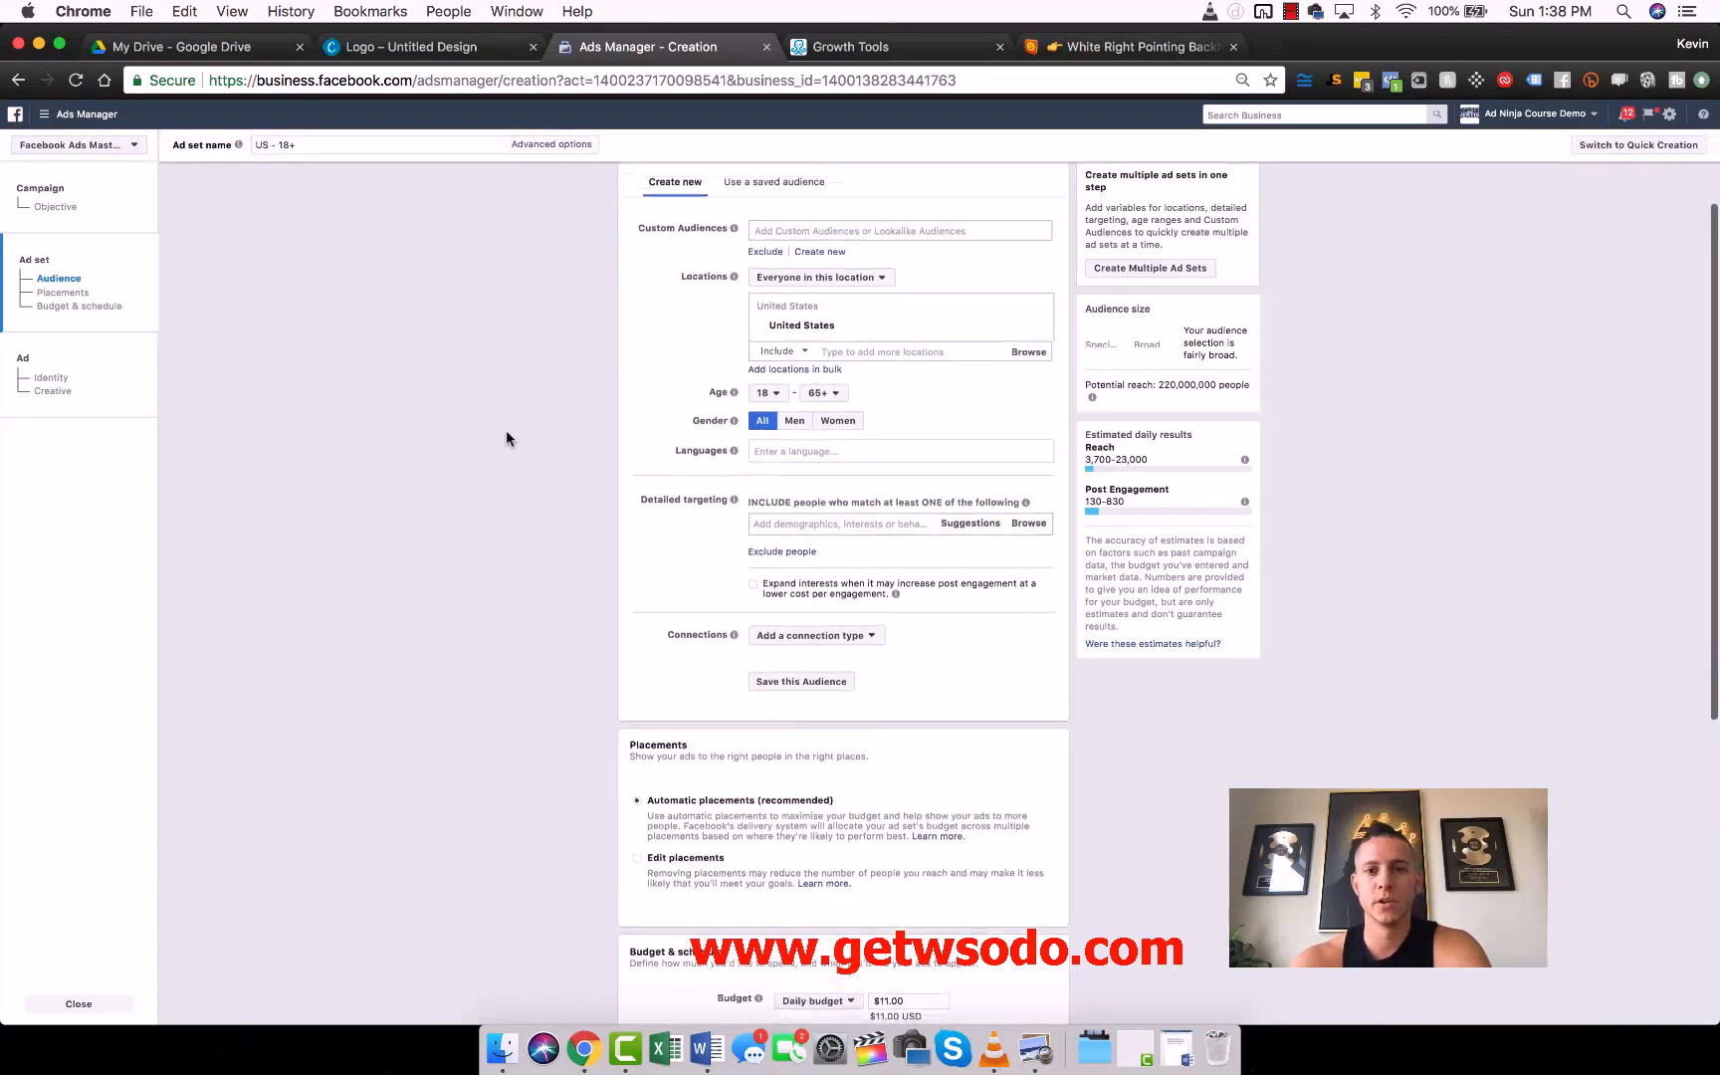
{"action": "scroll", "coordinate": [506, 435], "scroll_direction": "up", "scroll_amount": 2}
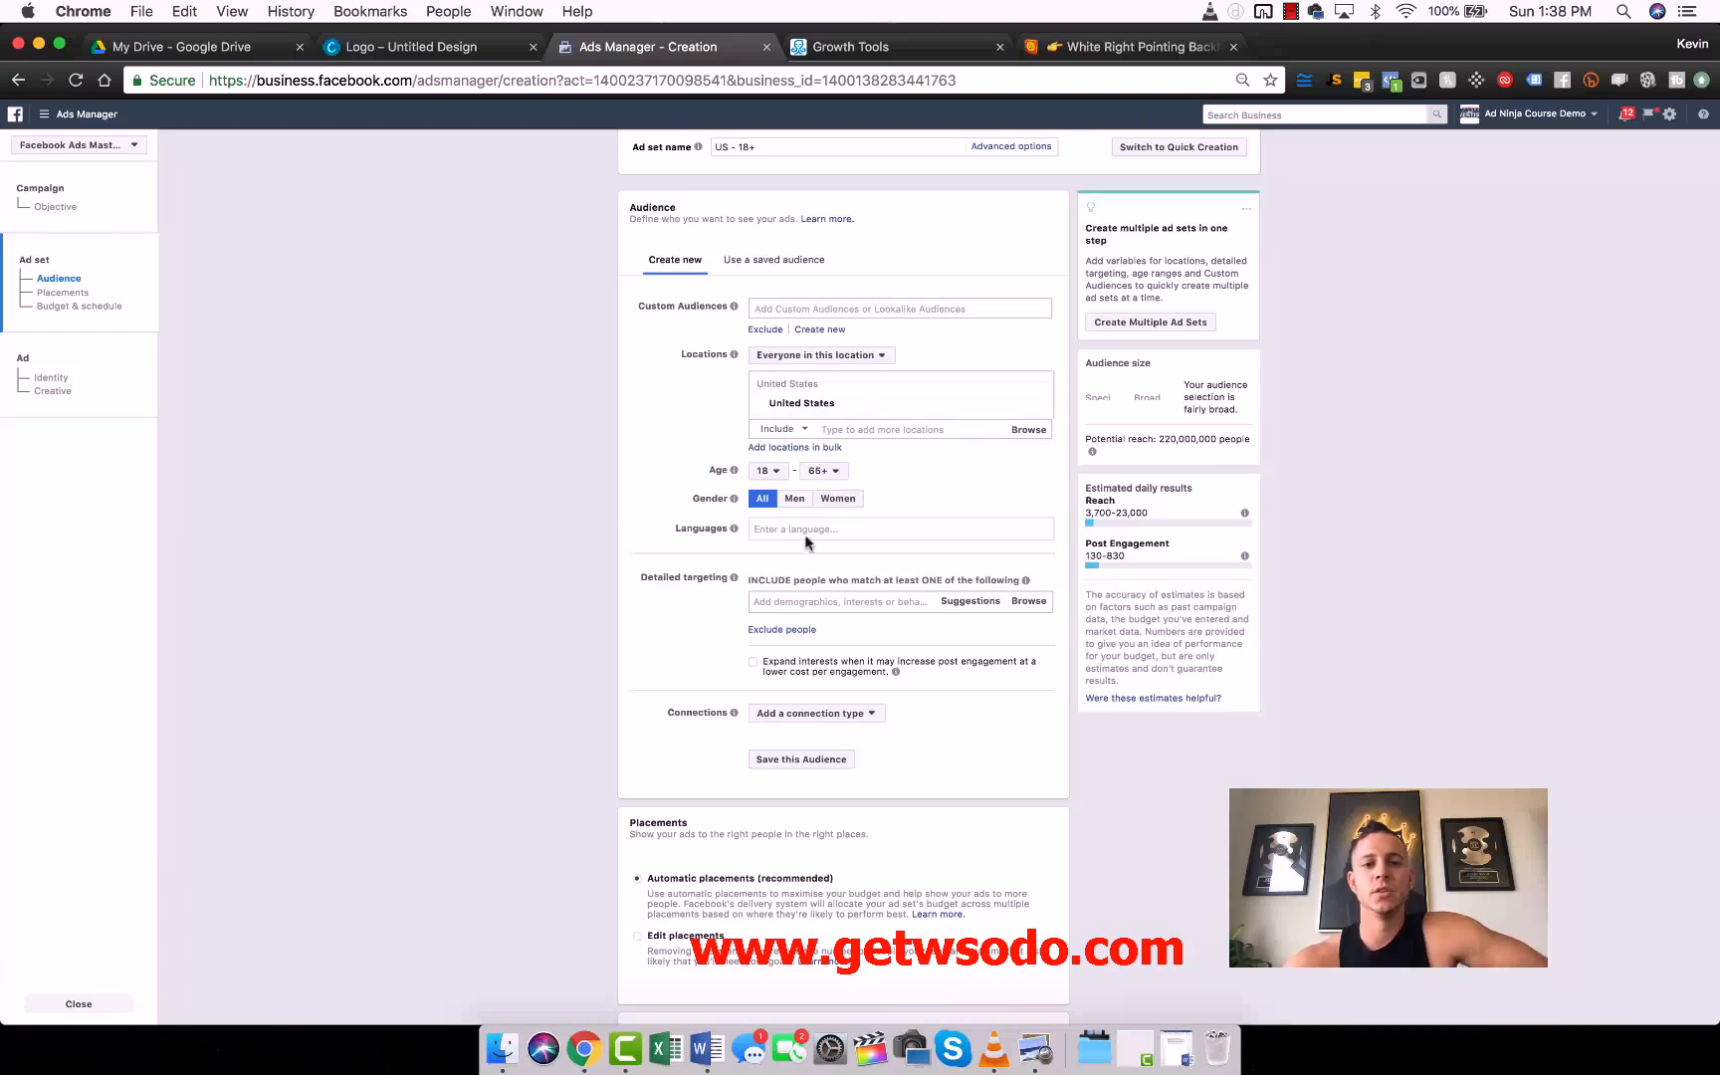
- Switch the ad set from automatic placements to edited placements and continue to the ad setup
{"action": "scroll", "coordinate": [528, 437], "scroll_direction": "down", "scroll_amount": 3}
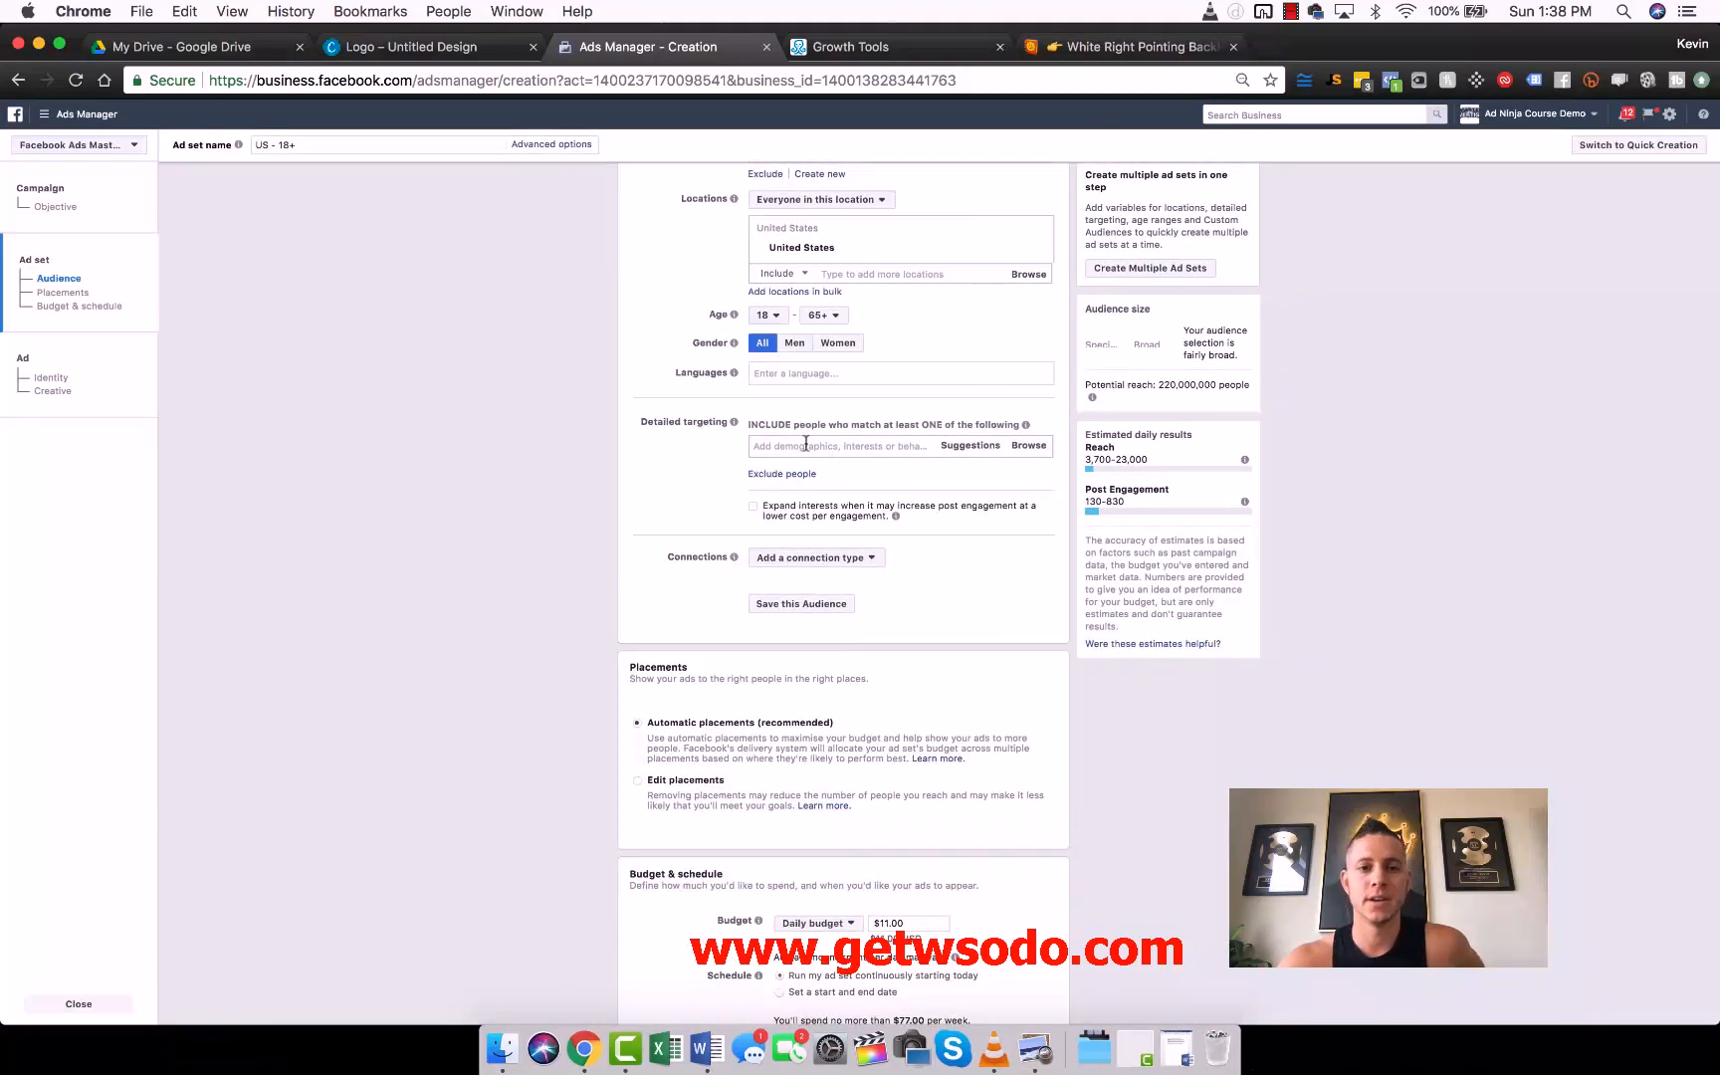
{"action": "scroll", "coordinate": [519, 514], "scroll_direction": "down", "scroll_amount": 6}
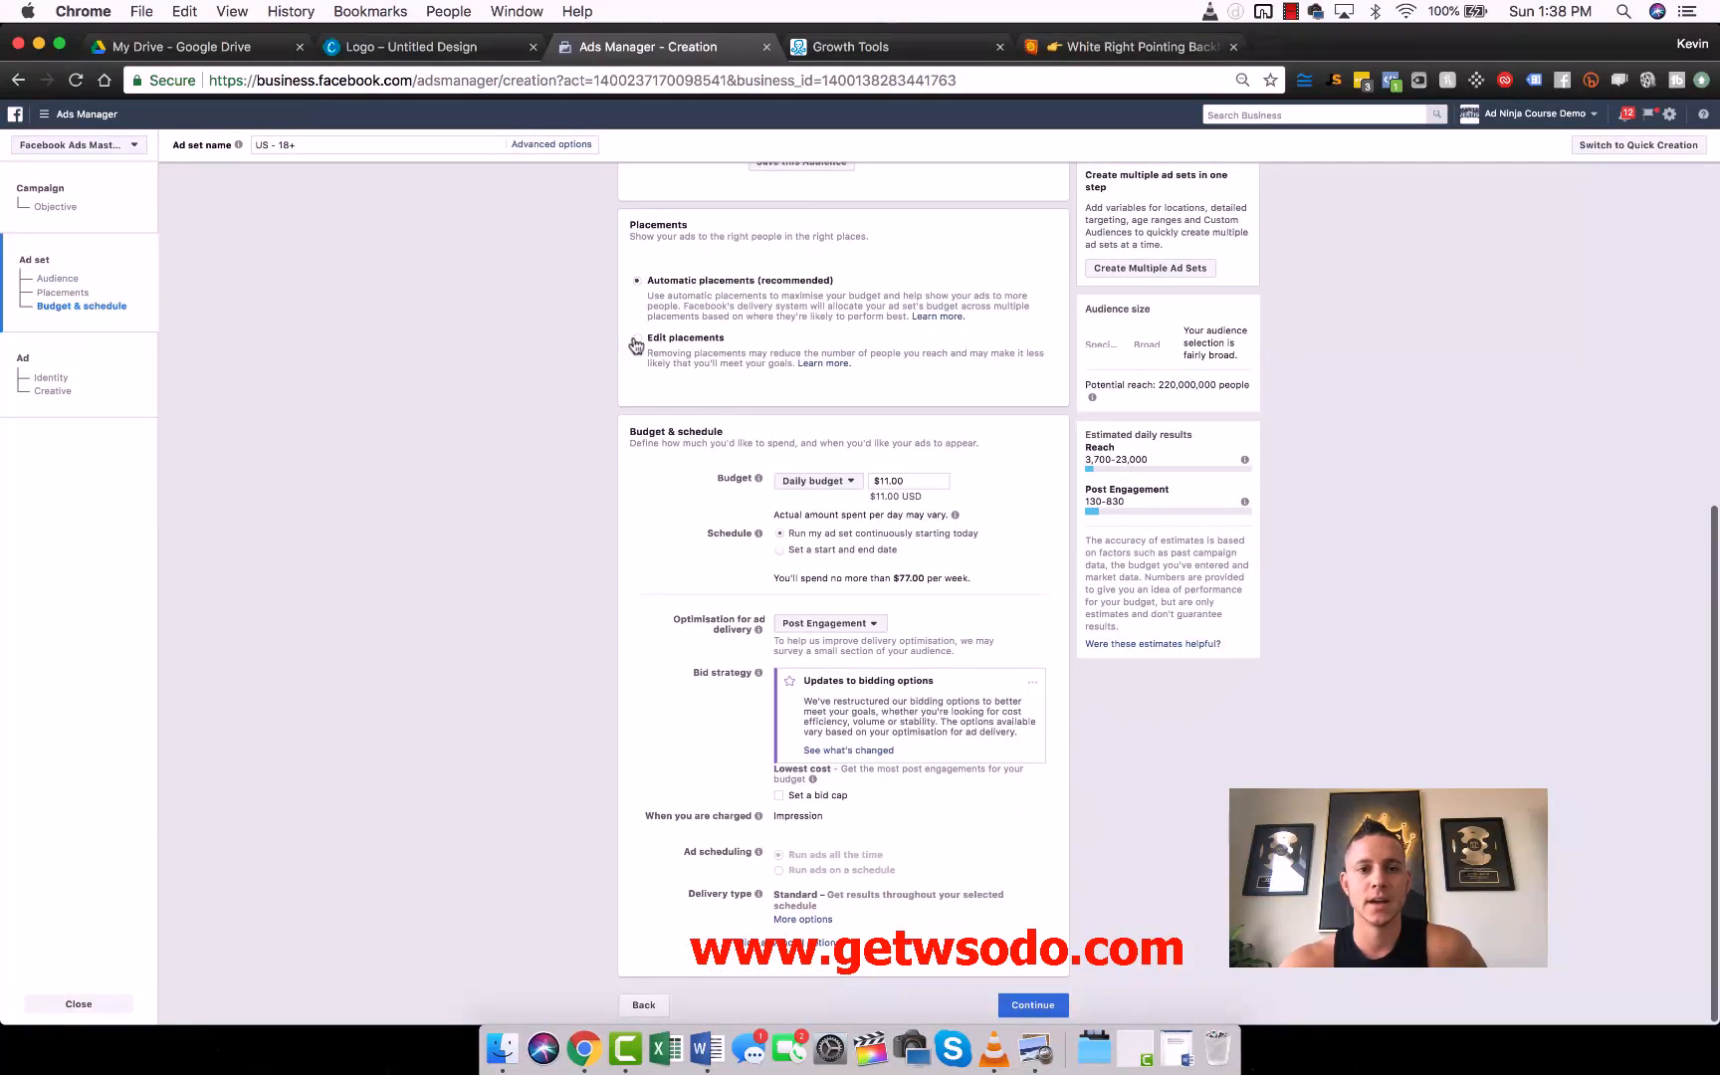
{"action": "left_click", "coordinate": [636, 340]}
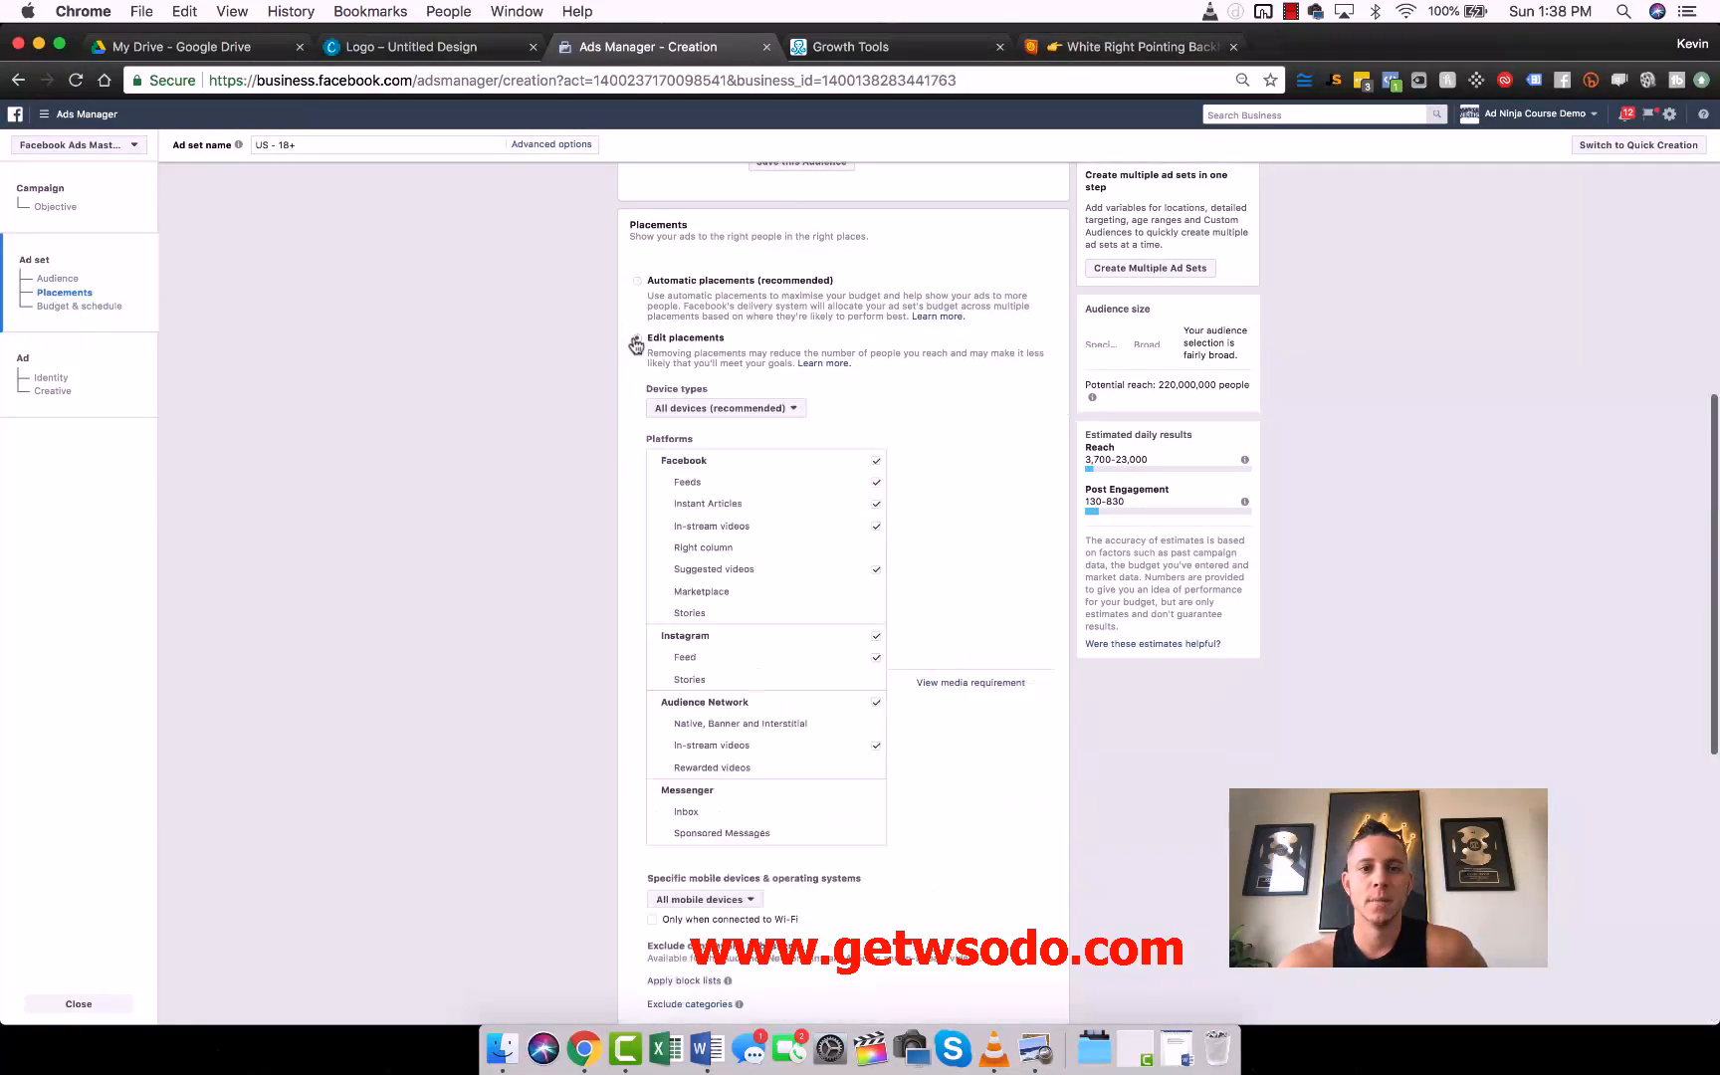
{"action": "left_click", "coordinate": [876, 487]}
{"action": "scroll", "coordinate": [502, 506], "scroll_direction": "down", "scroll_amount": 10}
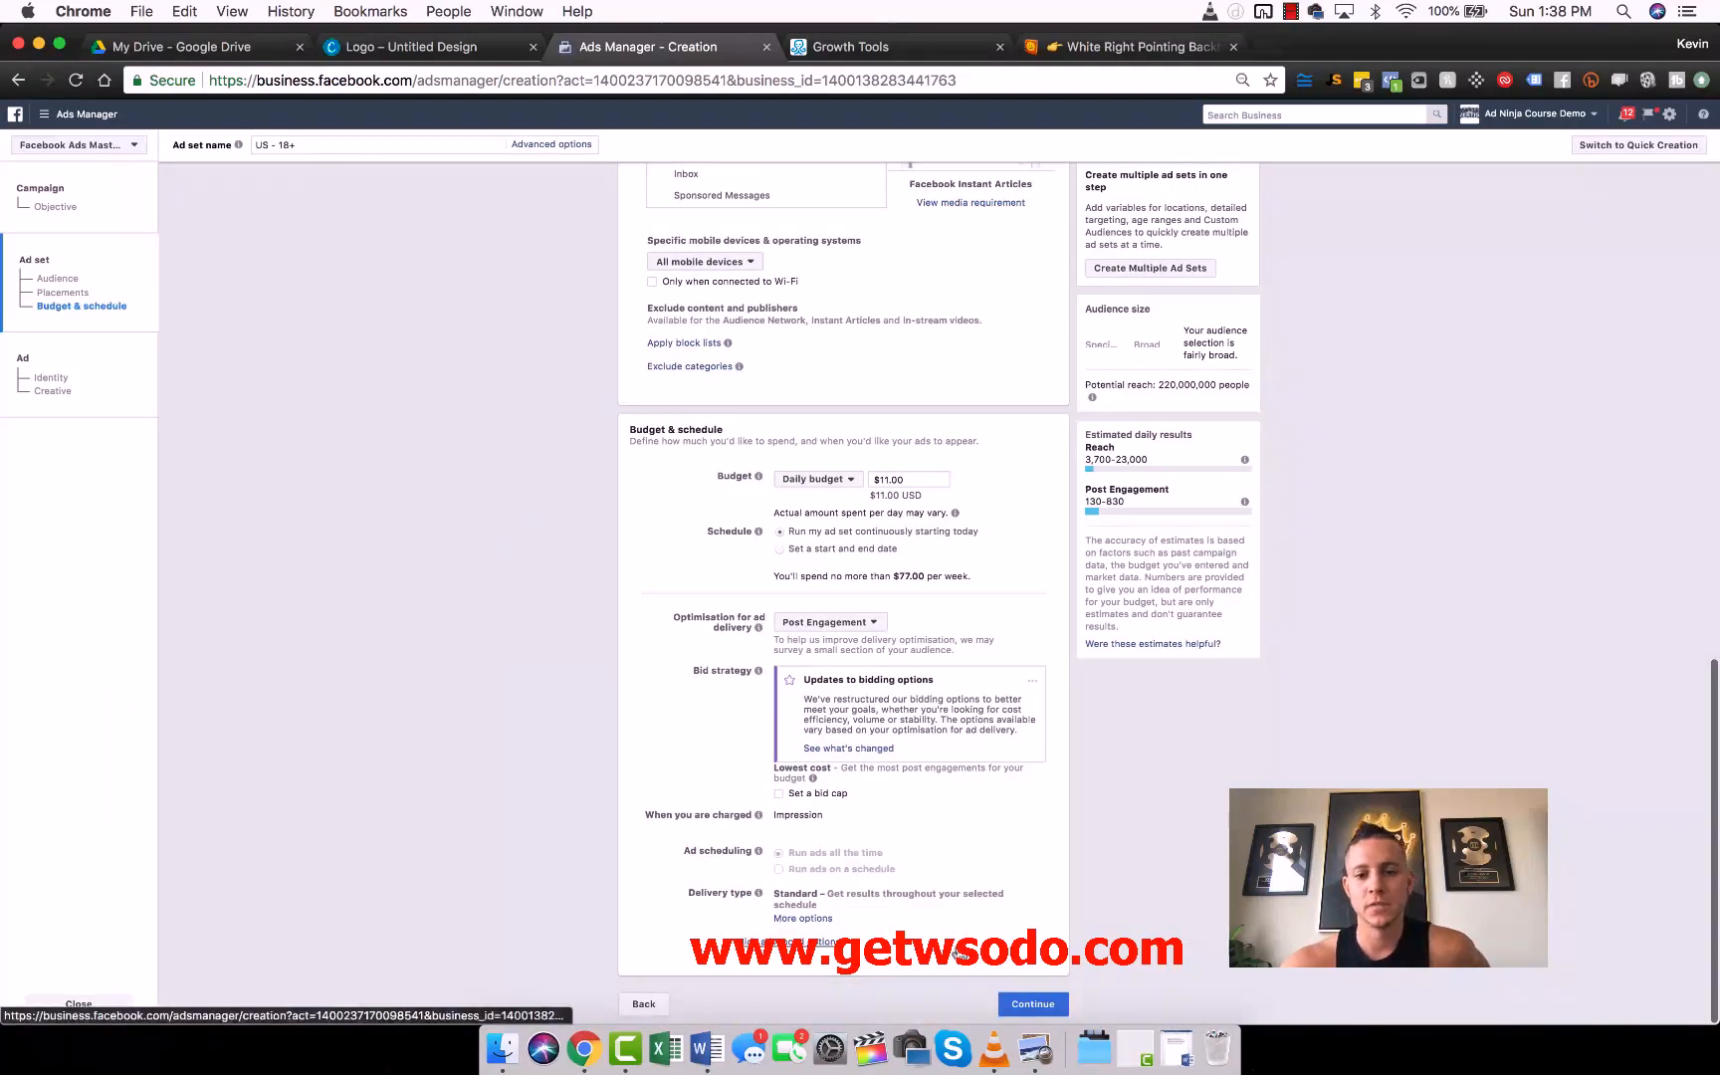
{"action": "left_click", "coordinate": [1035, 1005]}
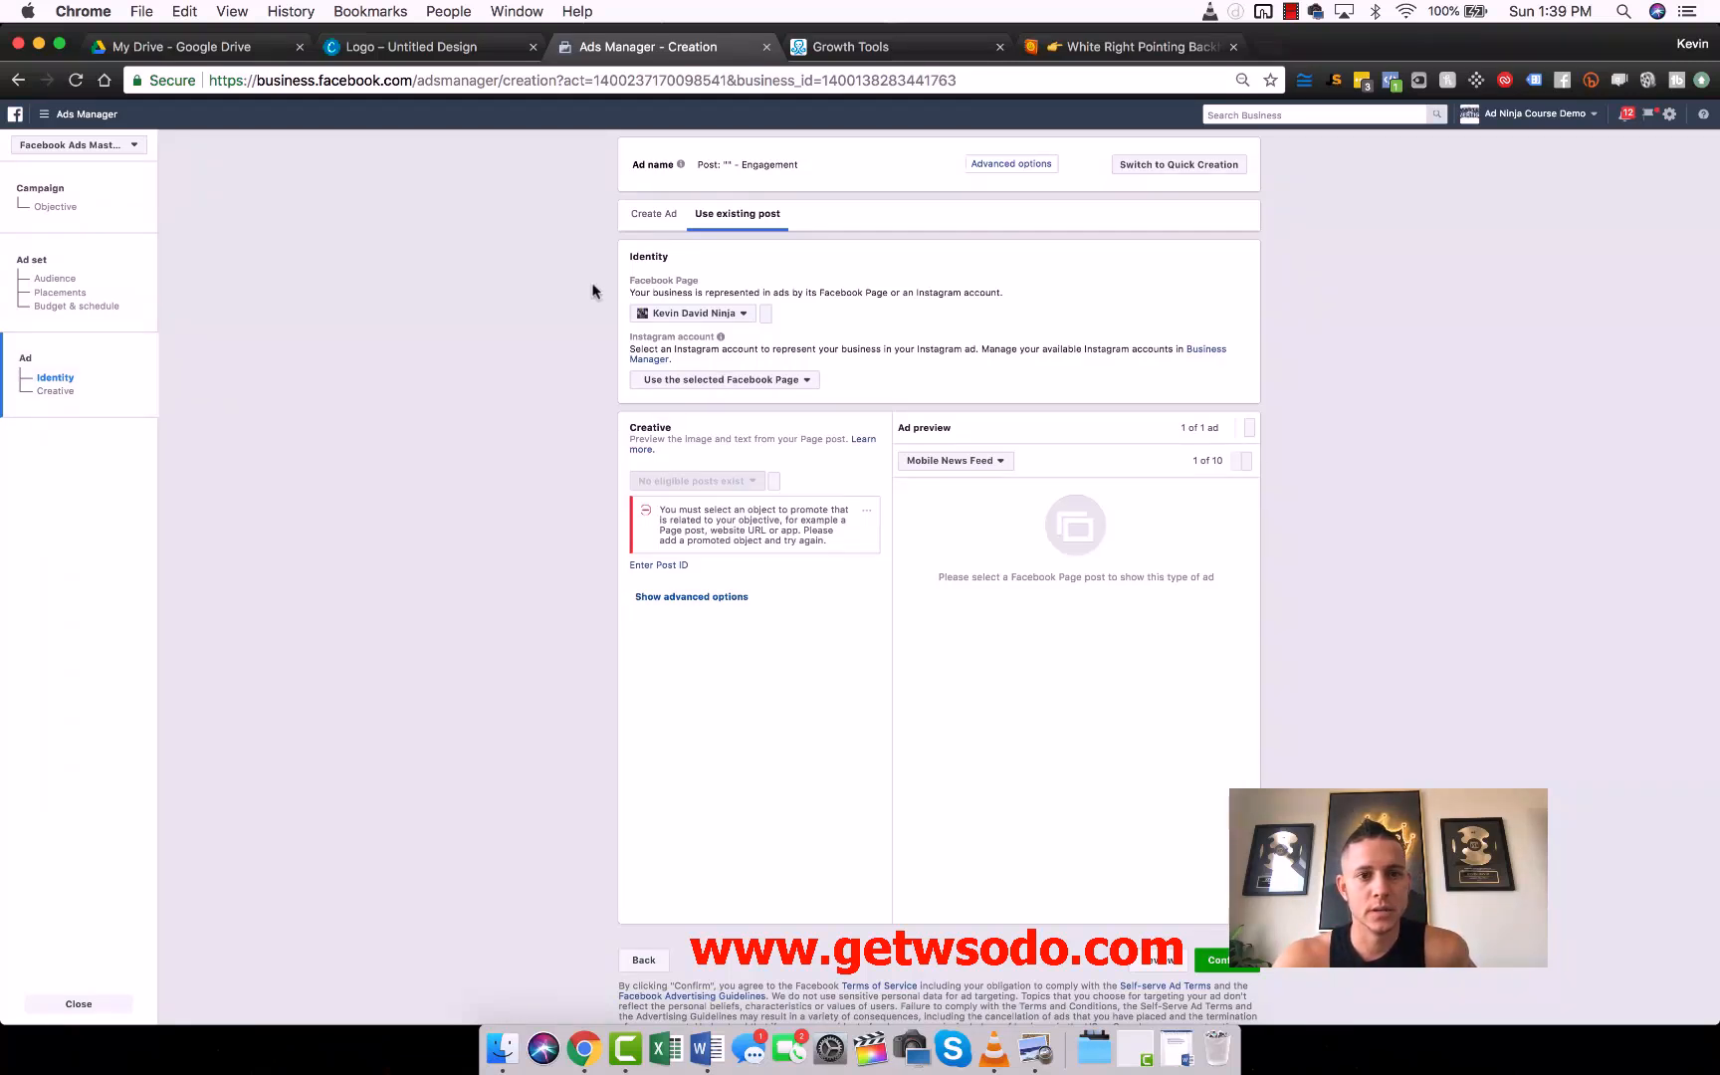
- Check the Facebook Page selected for the ad and choose to create a new ad instead of using an existing post
{"action": "scroll", "coordinate": [587, 339], "scroll_direction": "up", "scroll_amount": 1}
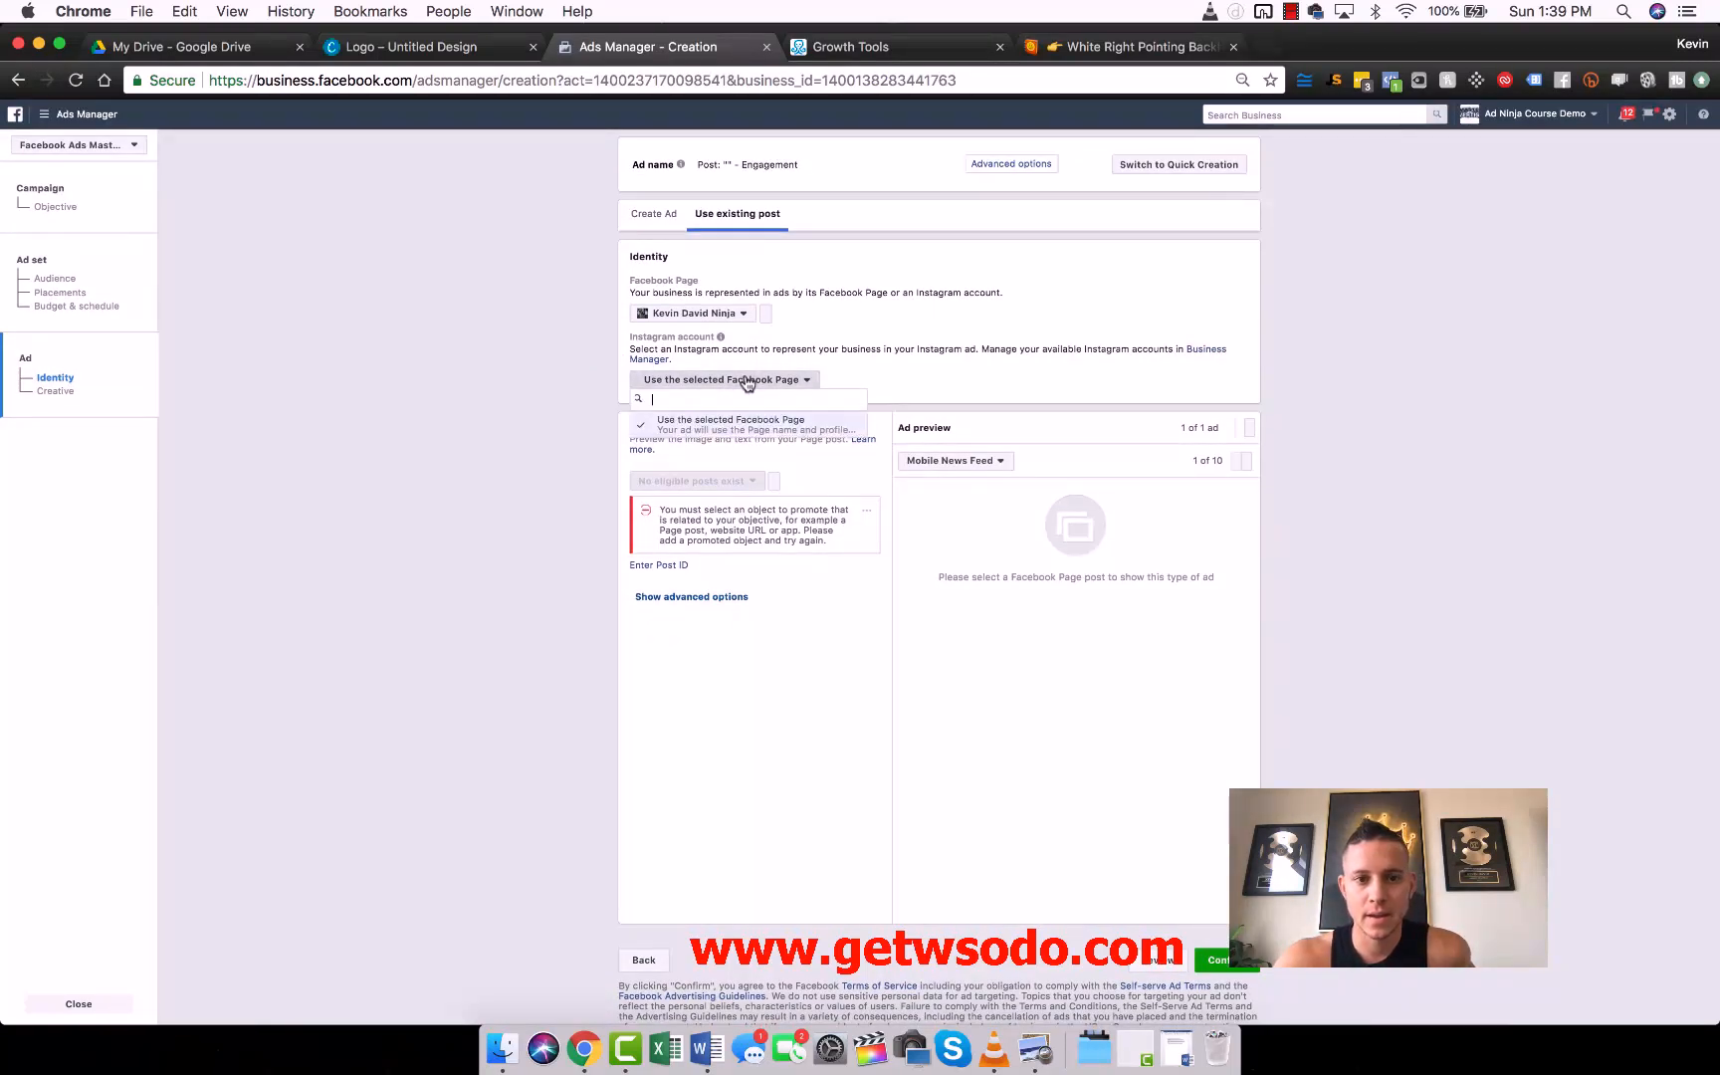
{"action": "left_click", "coordinate": [718, 314]}
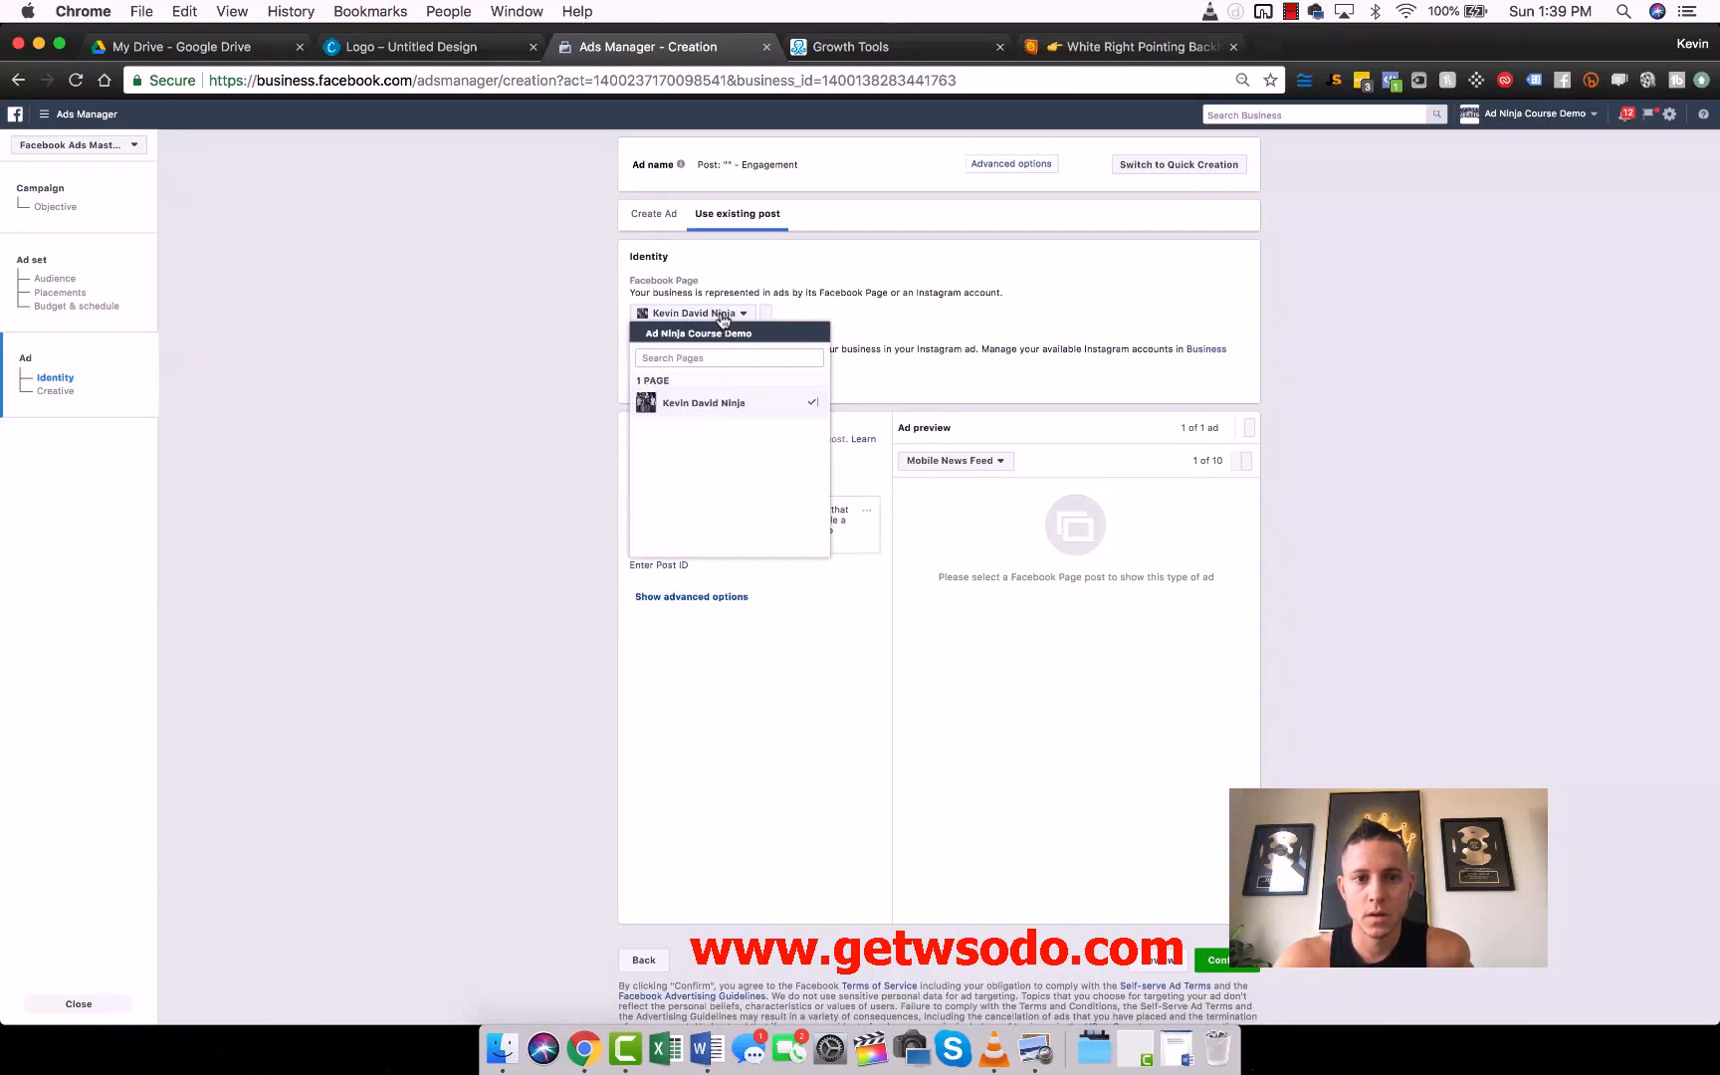
{"action": "left_click", "coordinate": [718, 317]}
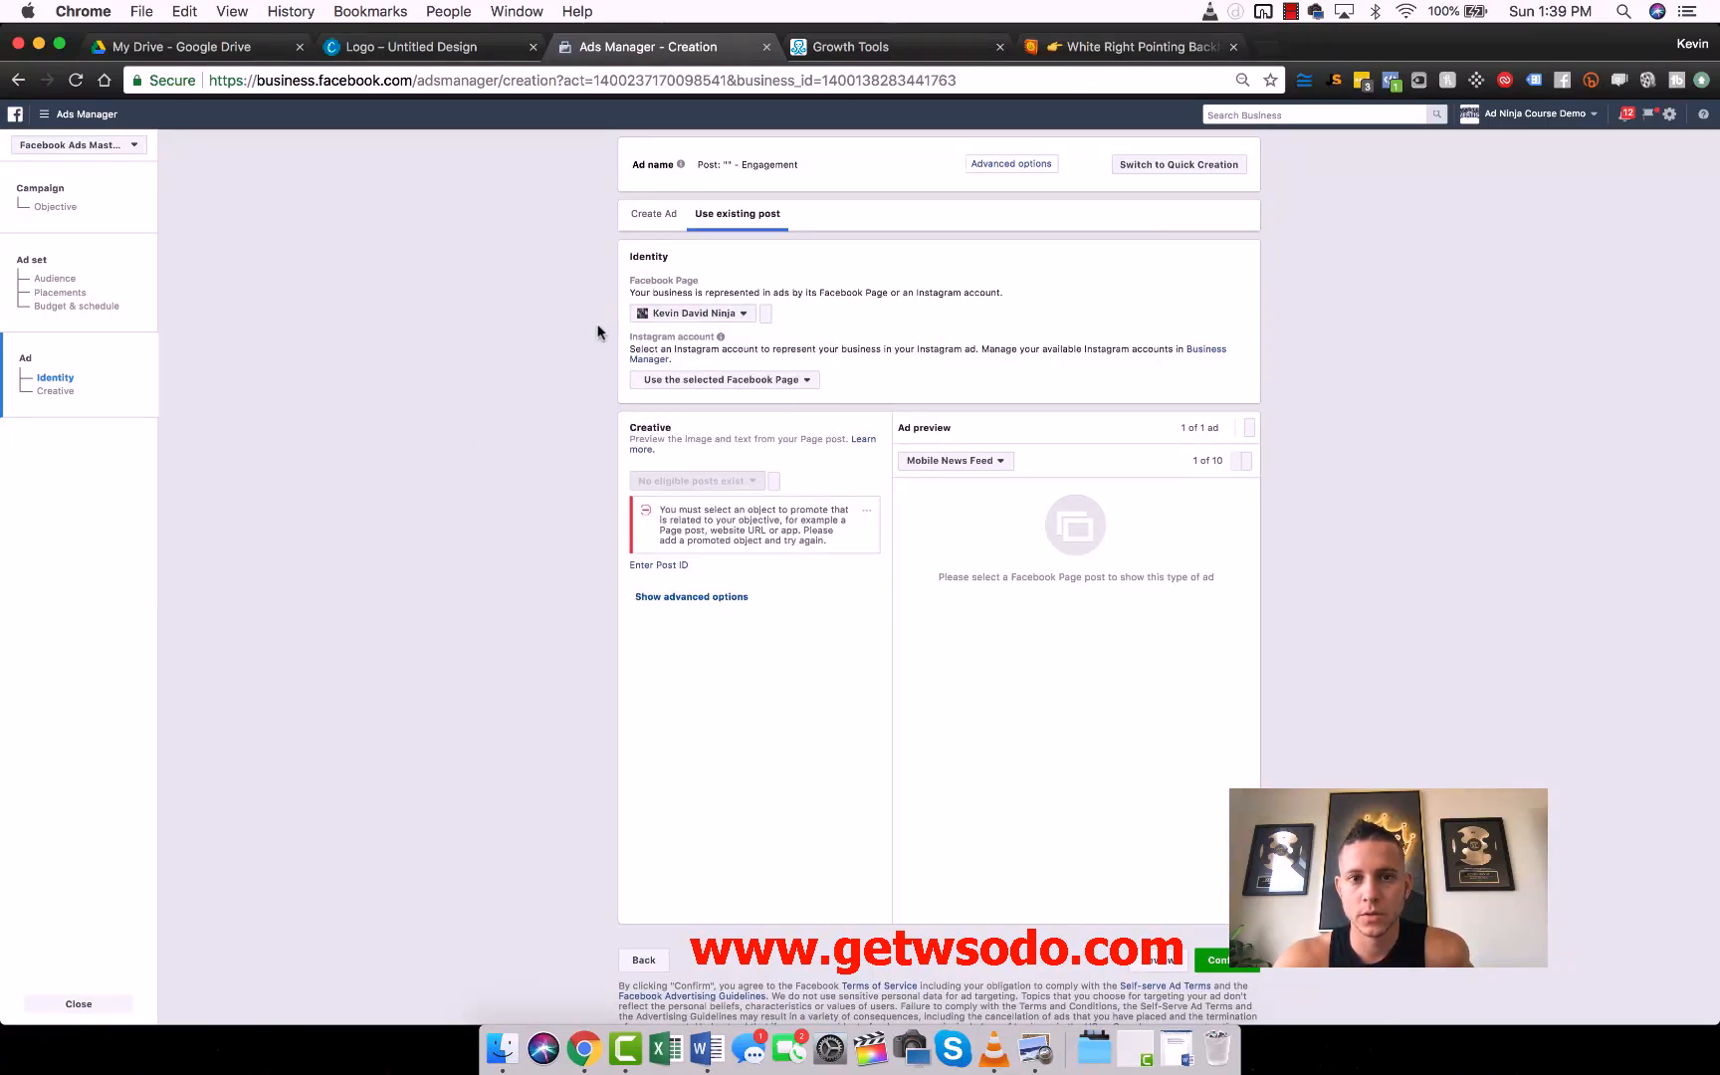
{"action": "left_click", "coordinate": [659, 219]}
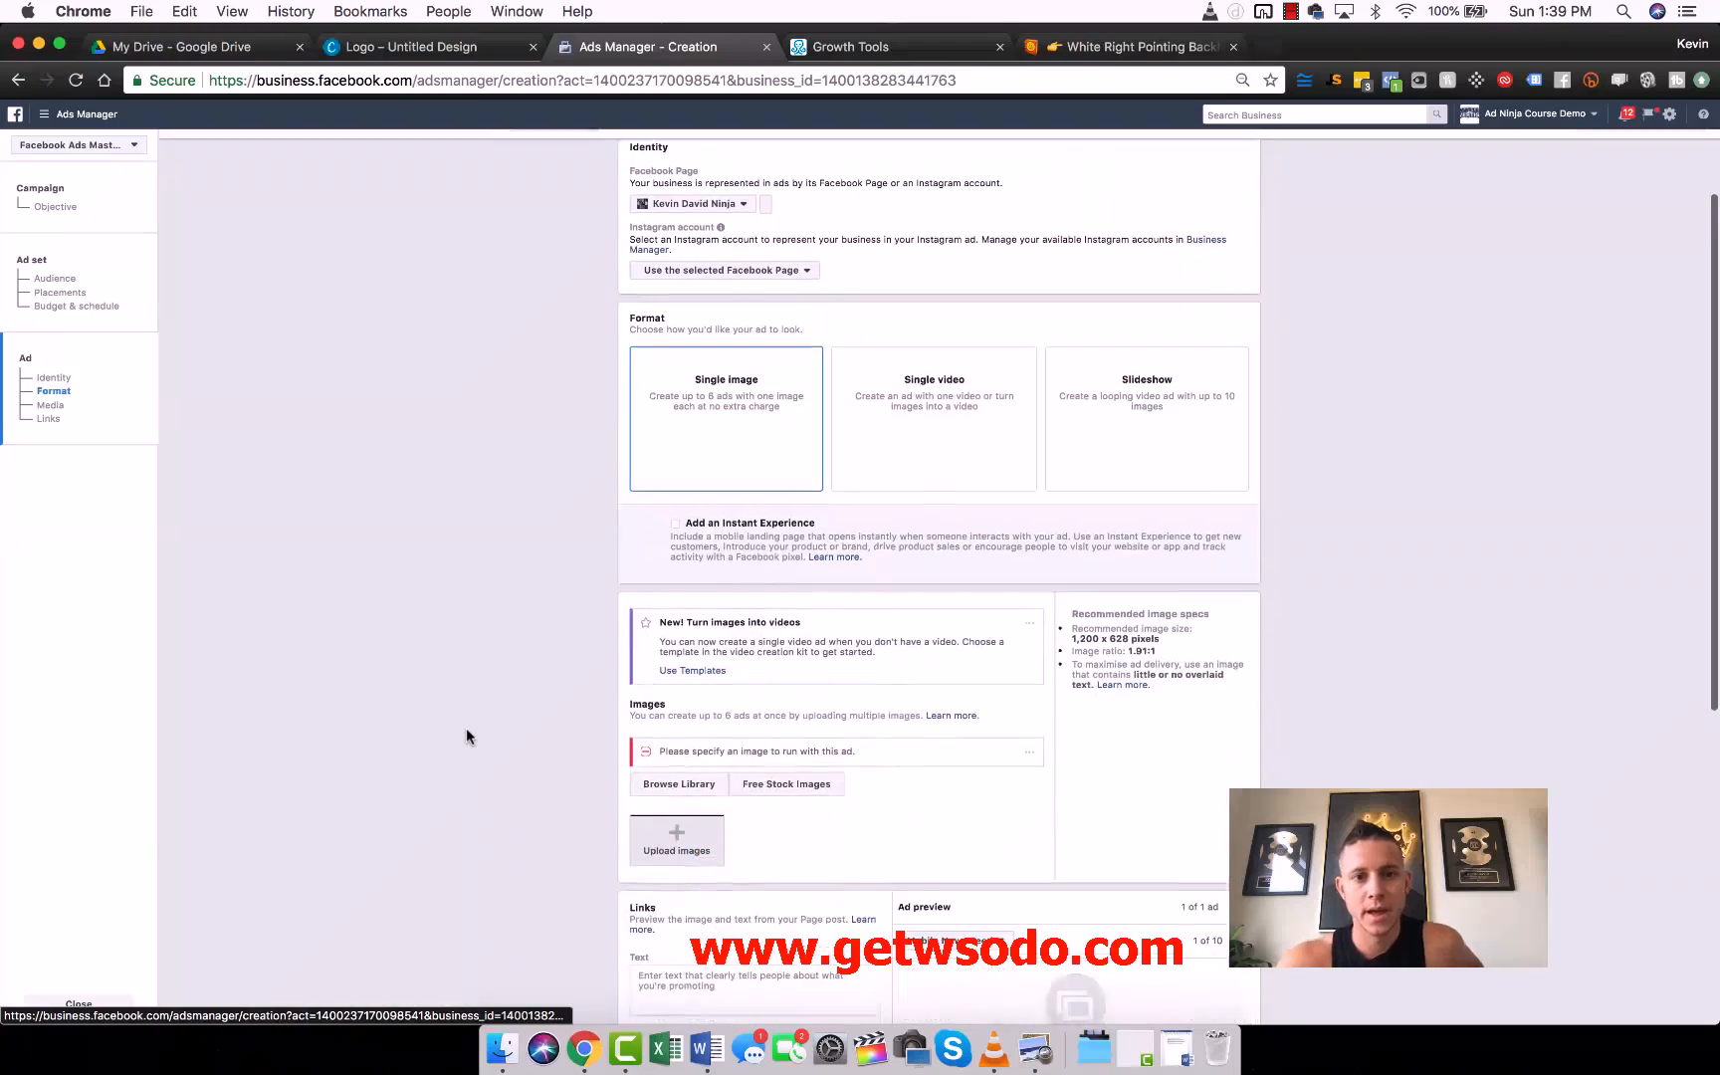
- Upload "Untitled design.png" from the Desktop as the single image for the ad
{"action": "scroll", "coordinate": [468, 734], "scroll_direction": "down", "scroll_amount": 5}
{"action": "left_click", "coordinate": [676, 724]}
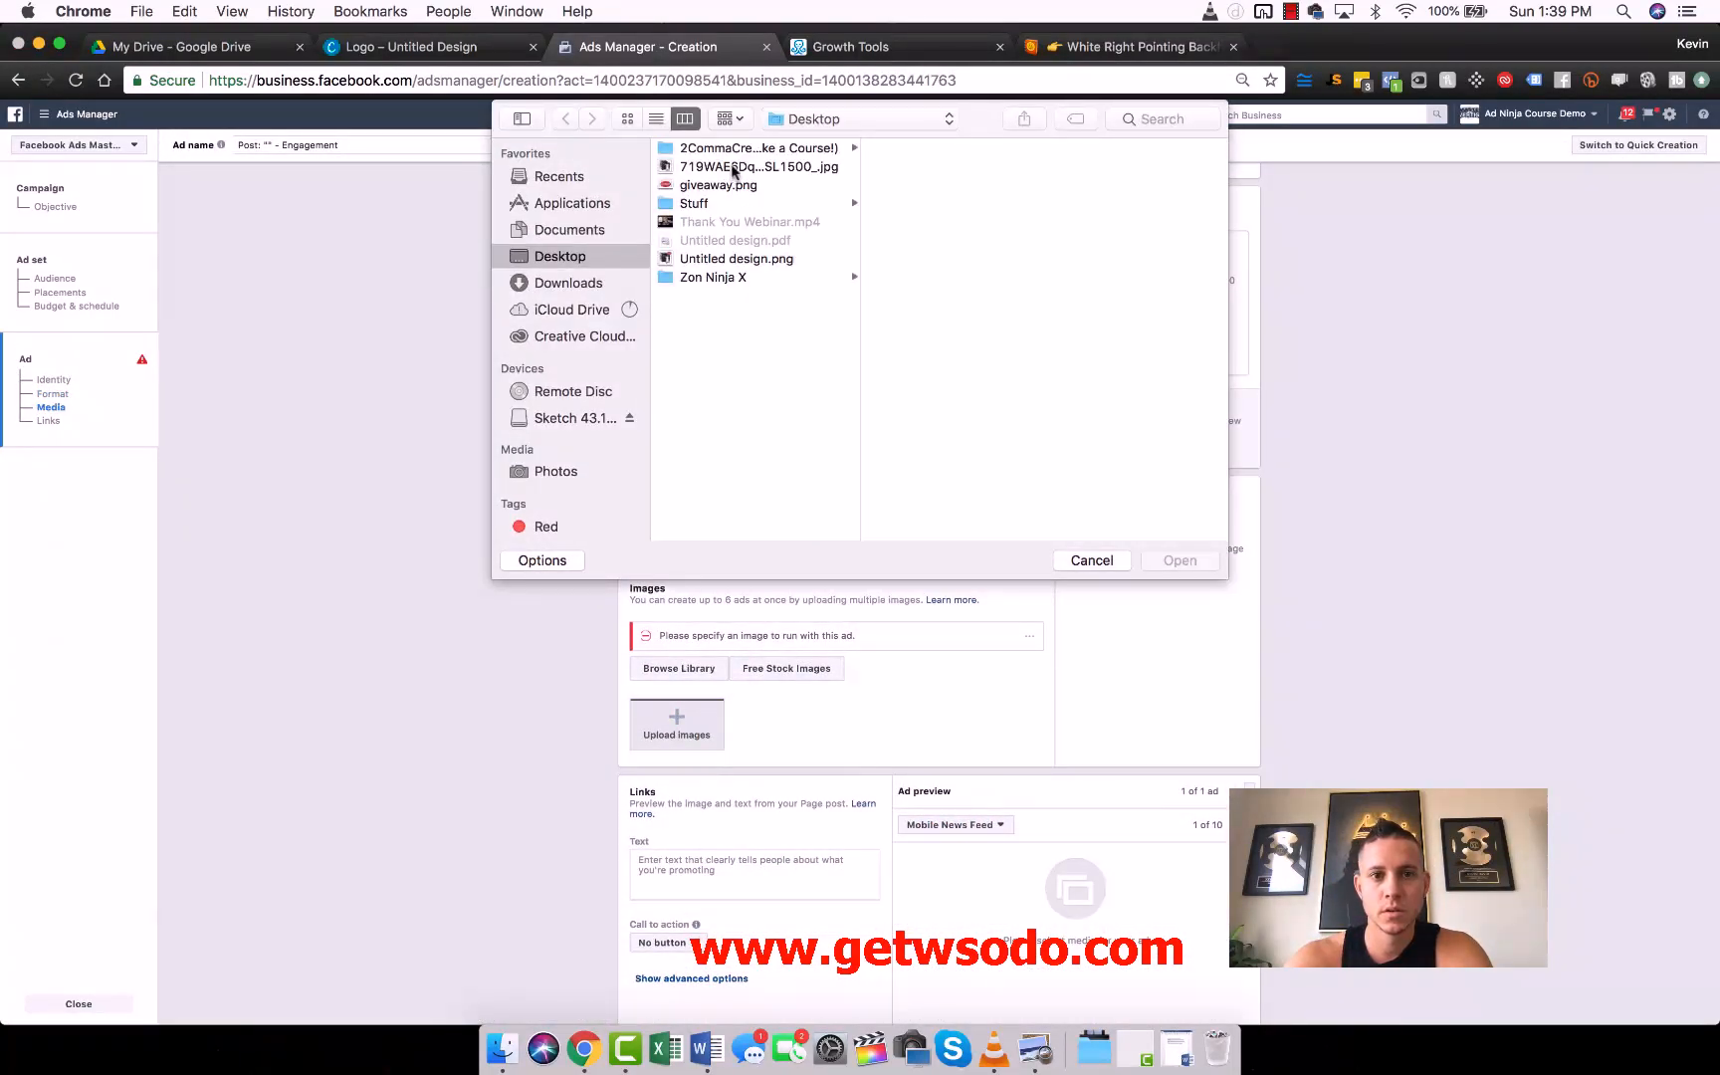
{"action": "left_click", "coordinate": [733, 167]}
{"action": "left_click", "coordinate": [734, 259]}
{"action": "double_click", "coordinate": [733, 259]}
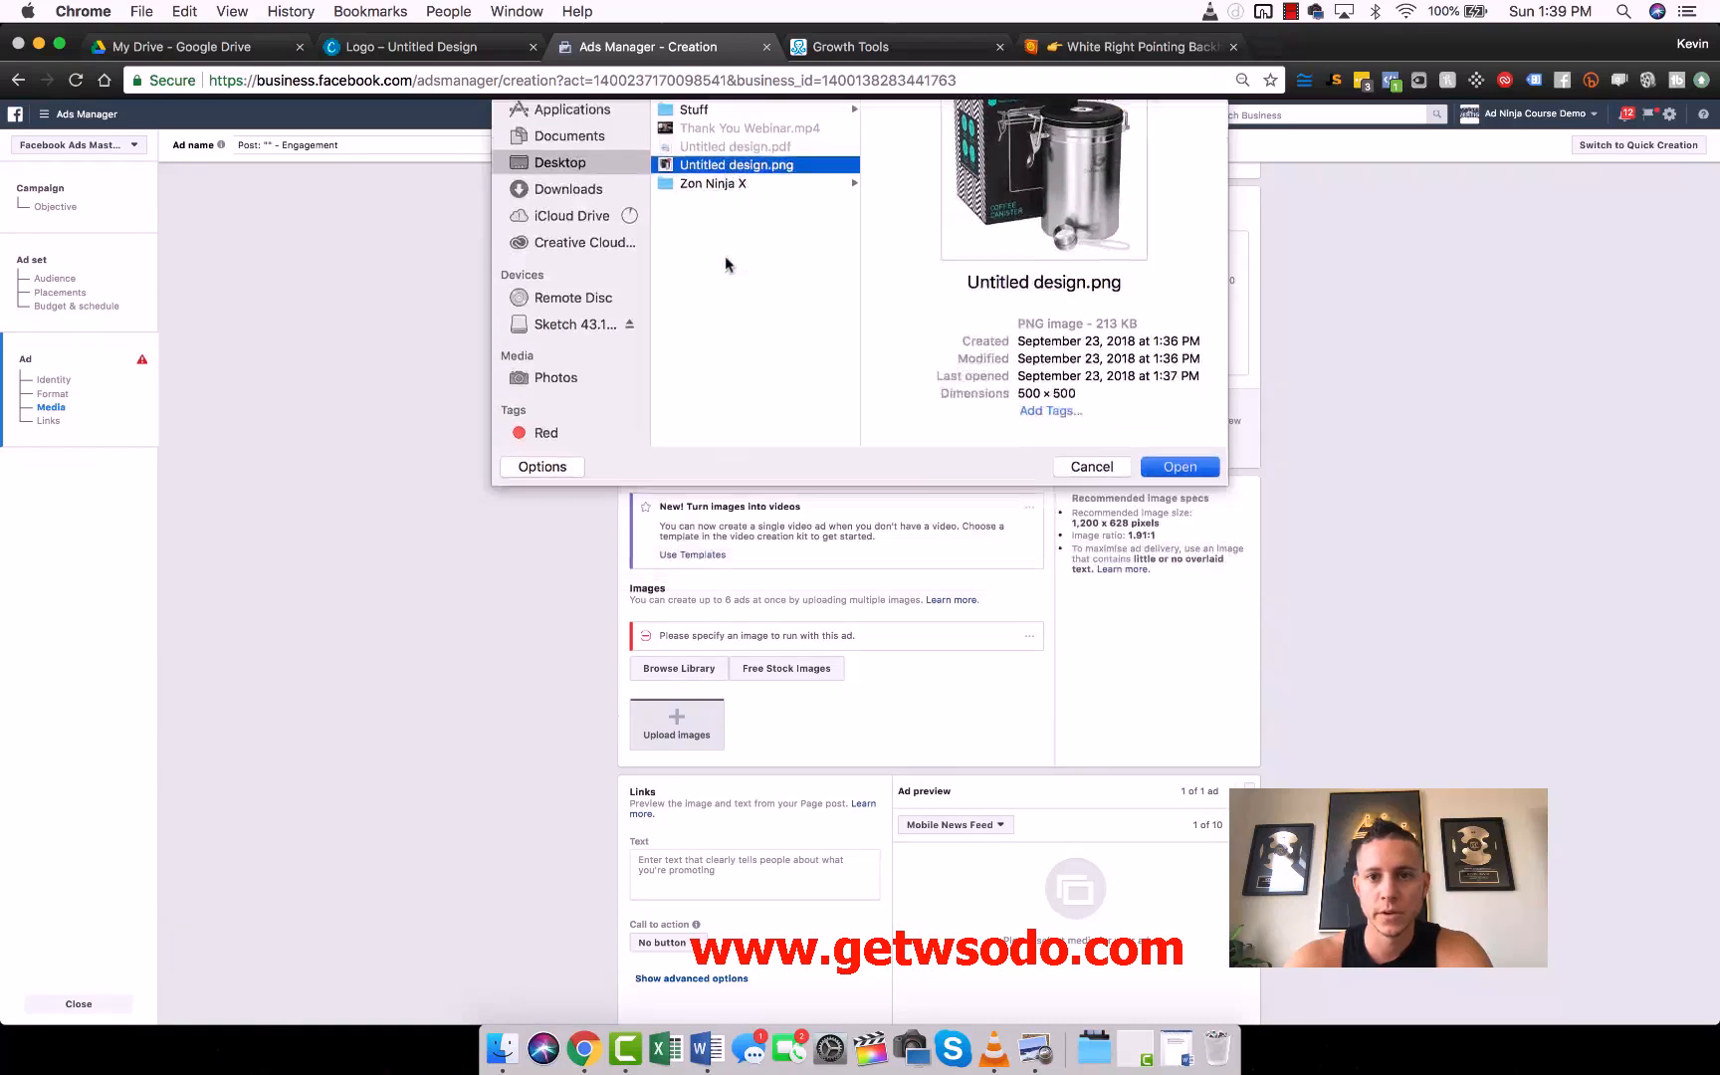
- Paste the coffee grinder giveaway copy from the Word document into the ad's text and remove the trailing blank line
{"action": "scroll", "coordinate": [484, 635], "scroll_direction": "down", "scroll_amount": 3}
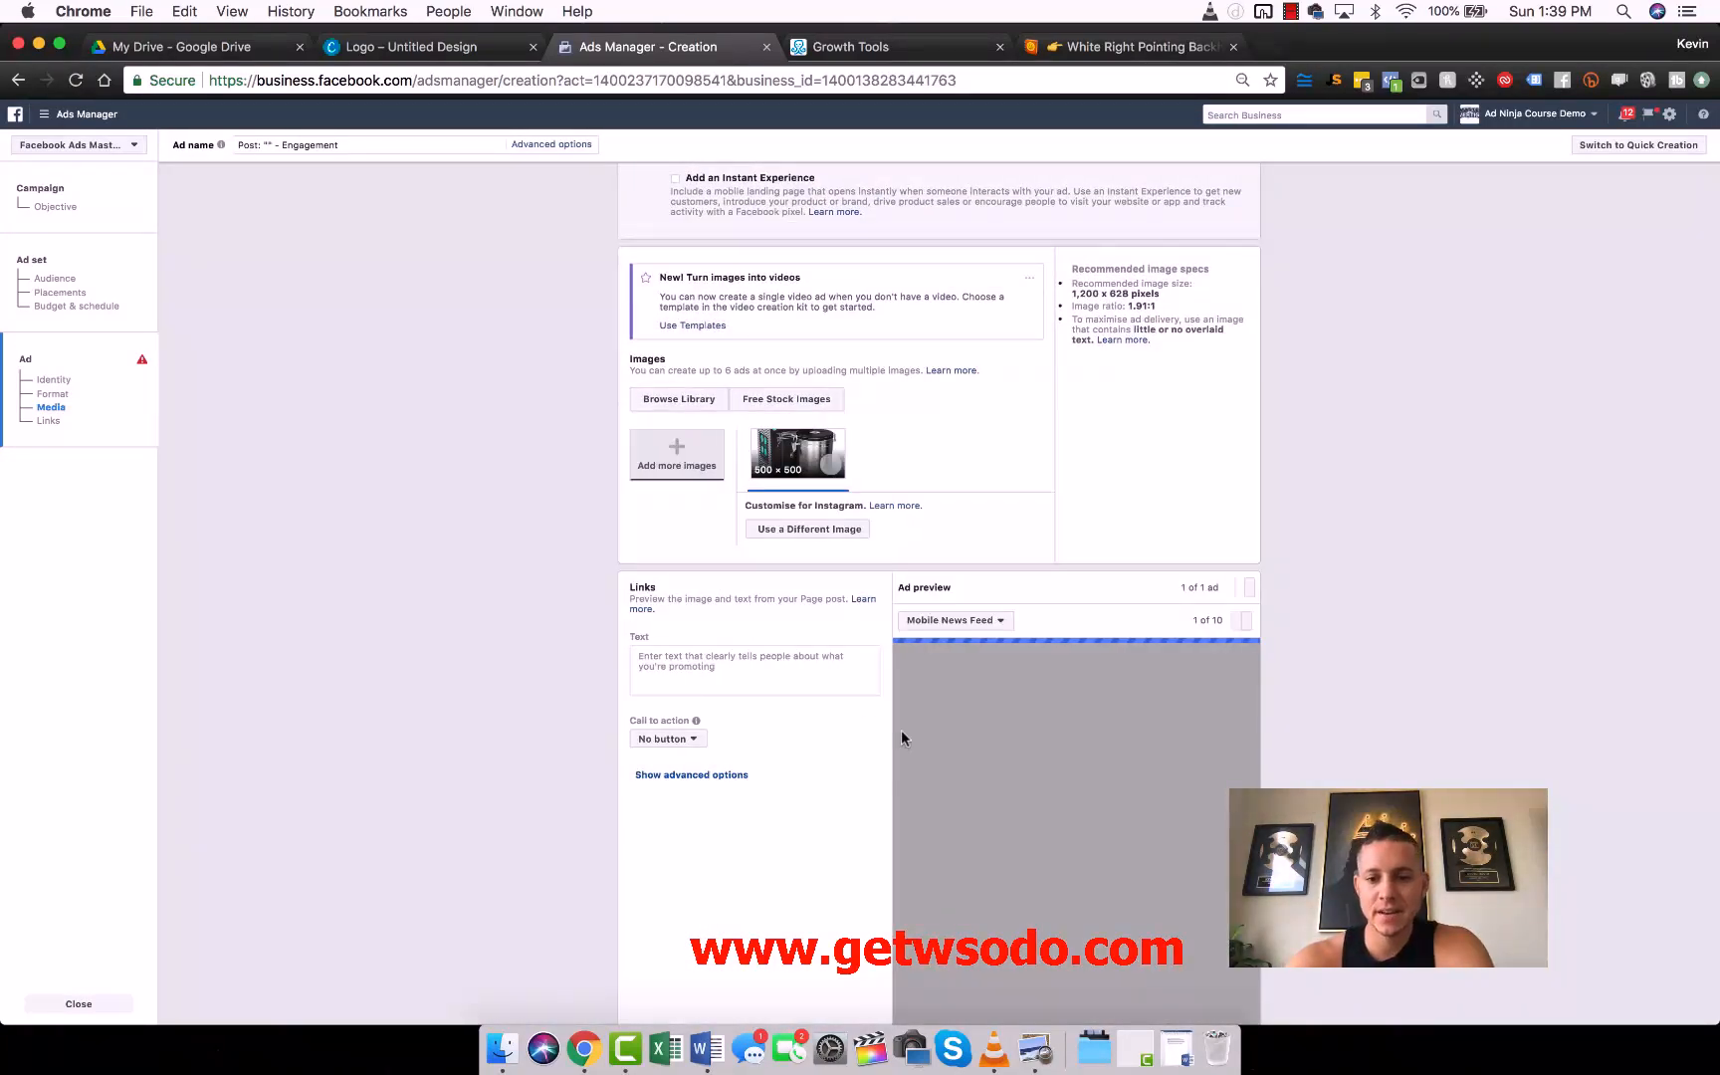
{"action": "left_click", "coordinate": [1177, 1047]}
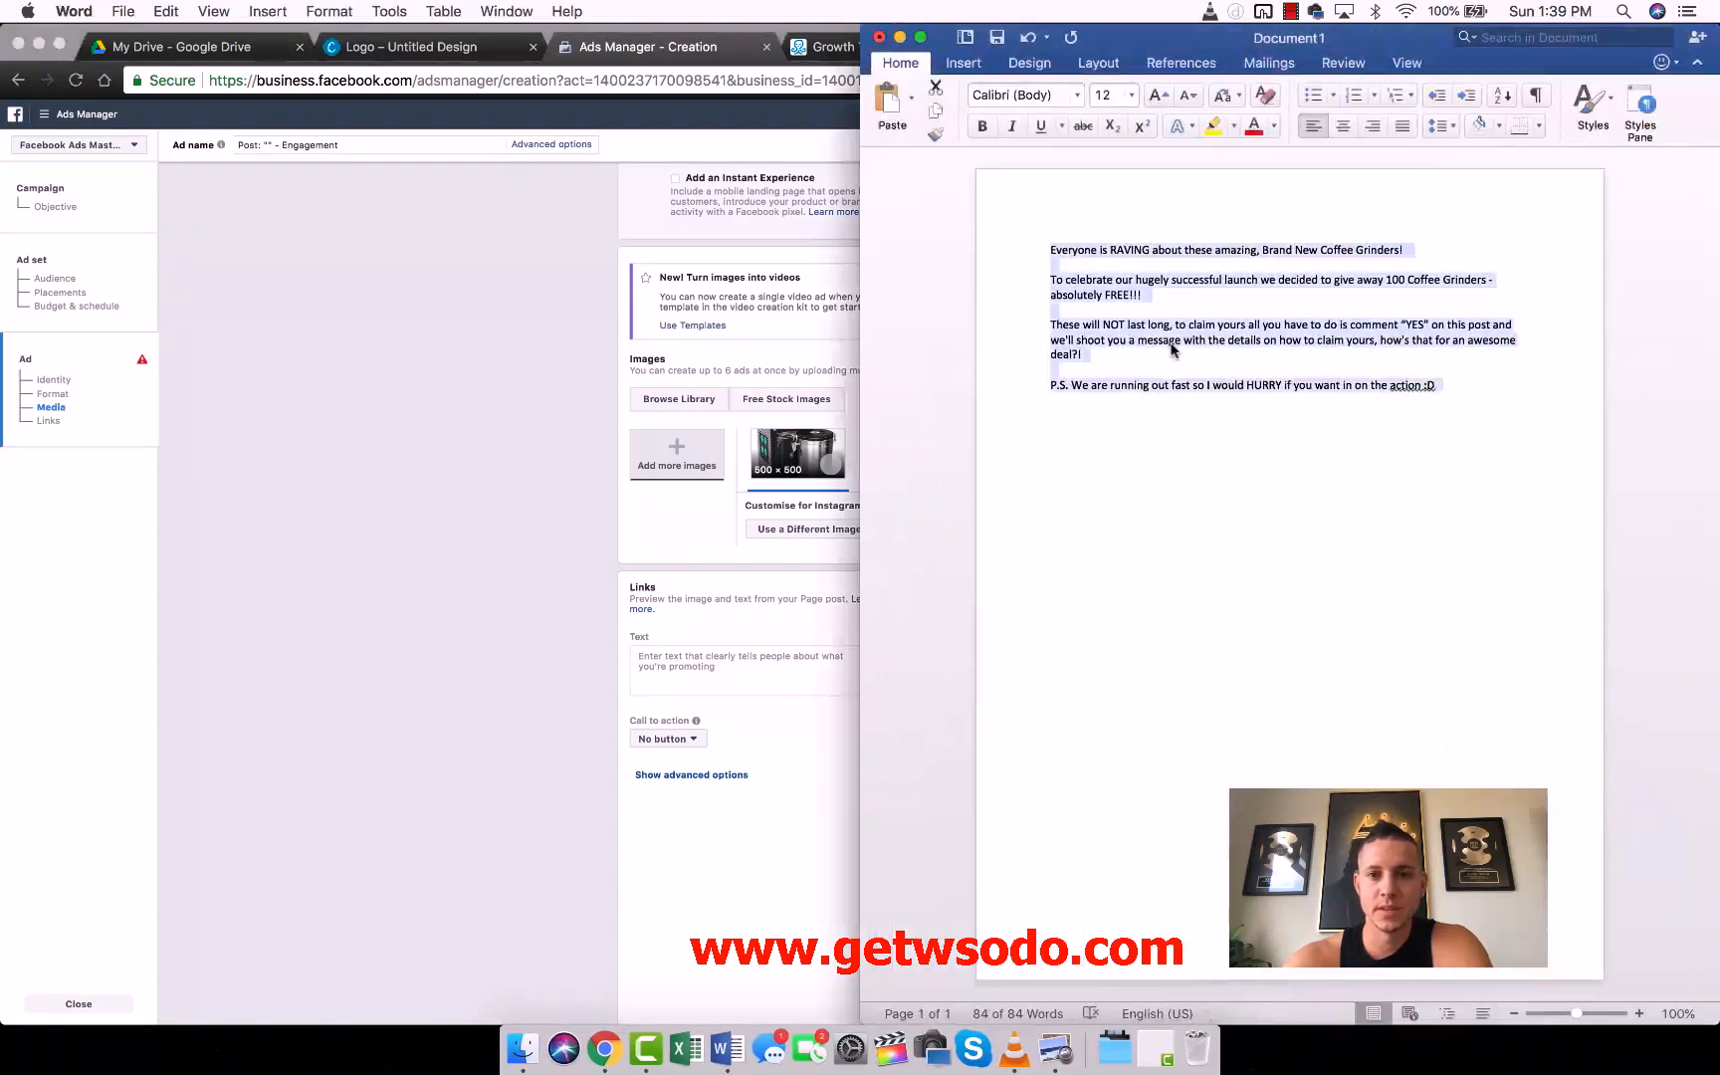
{"action": "left_click", "coordinate": [413, 611]}
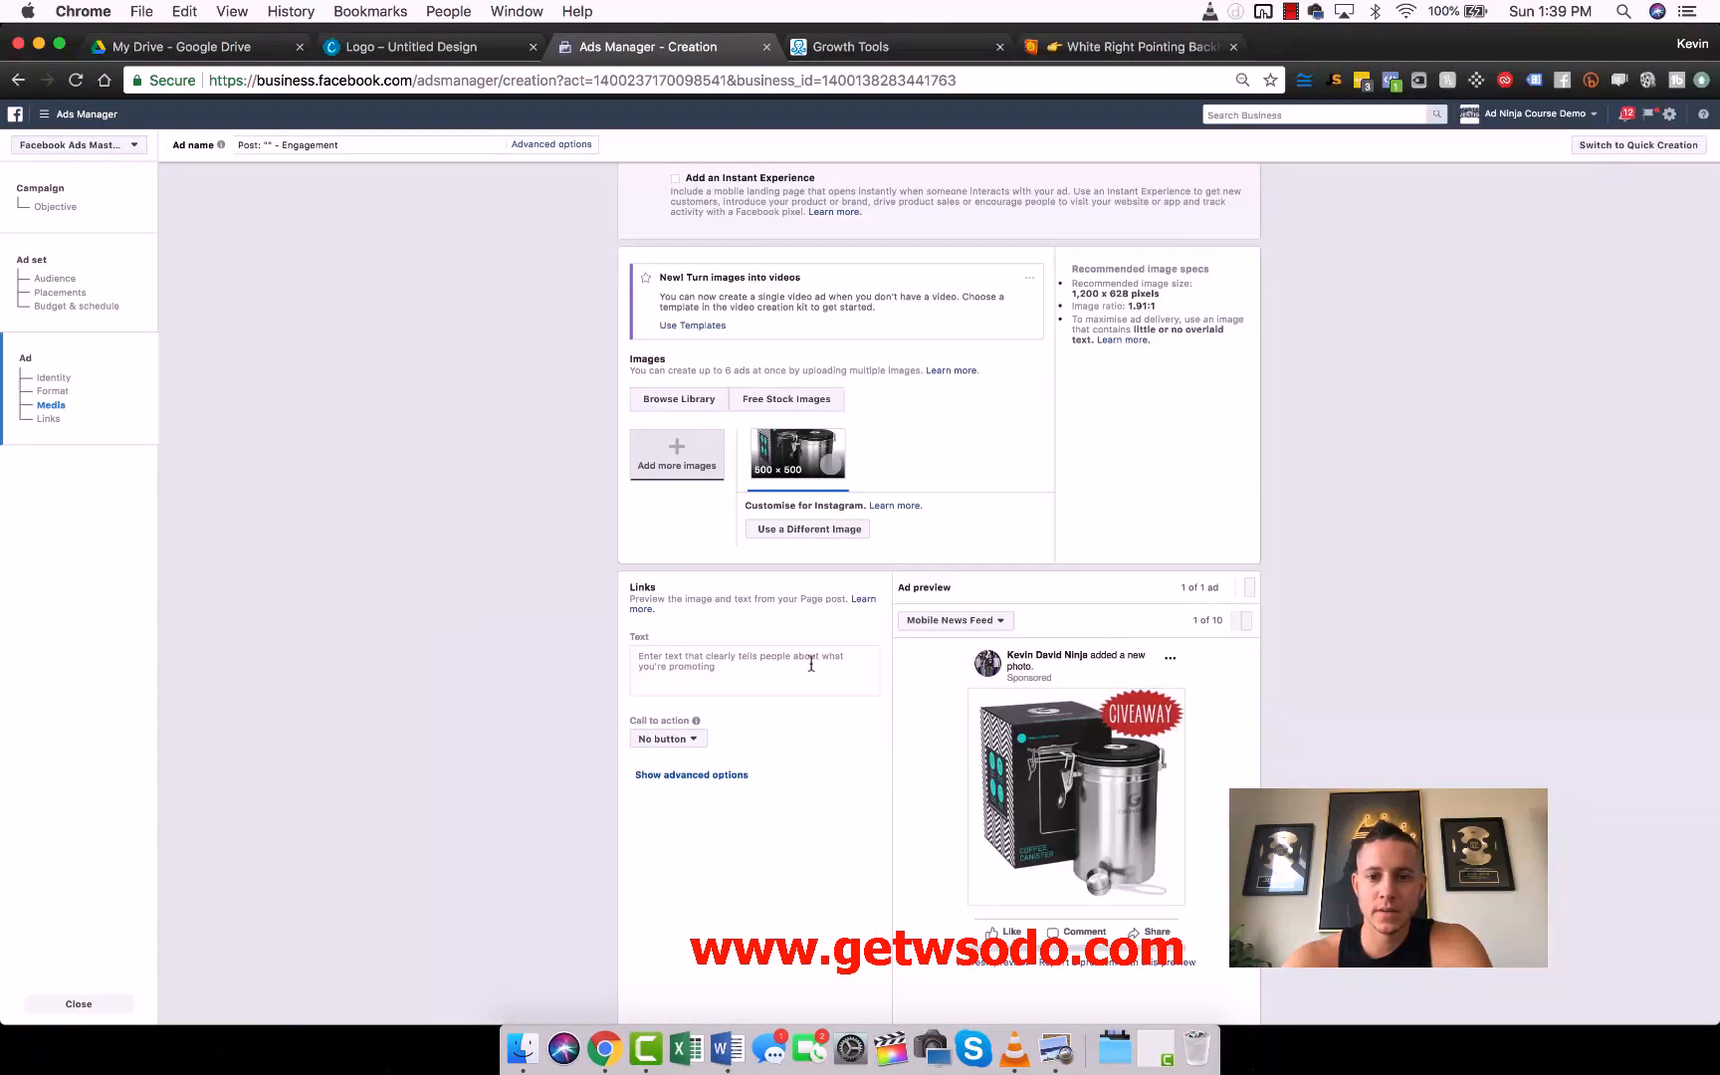
{"action": "left_click", "coordinate": [735, 666]}
{"action": "type", "text": "Everyone is RAVING about these amazing, Brand New Coffee Grinders!  To celebrate our hugely successful launch we decided to give away 100 Coffee Grinders - absolutely FREE!!!  These will NOT last long, to claim yours all you have to do is comment \"YES\" on this post and we'll shoot you a message with the details on how to claim yours, how's that for an awesome deal?!  P.S. We are running out fast so I would HURRY if you want in on the action :D"}
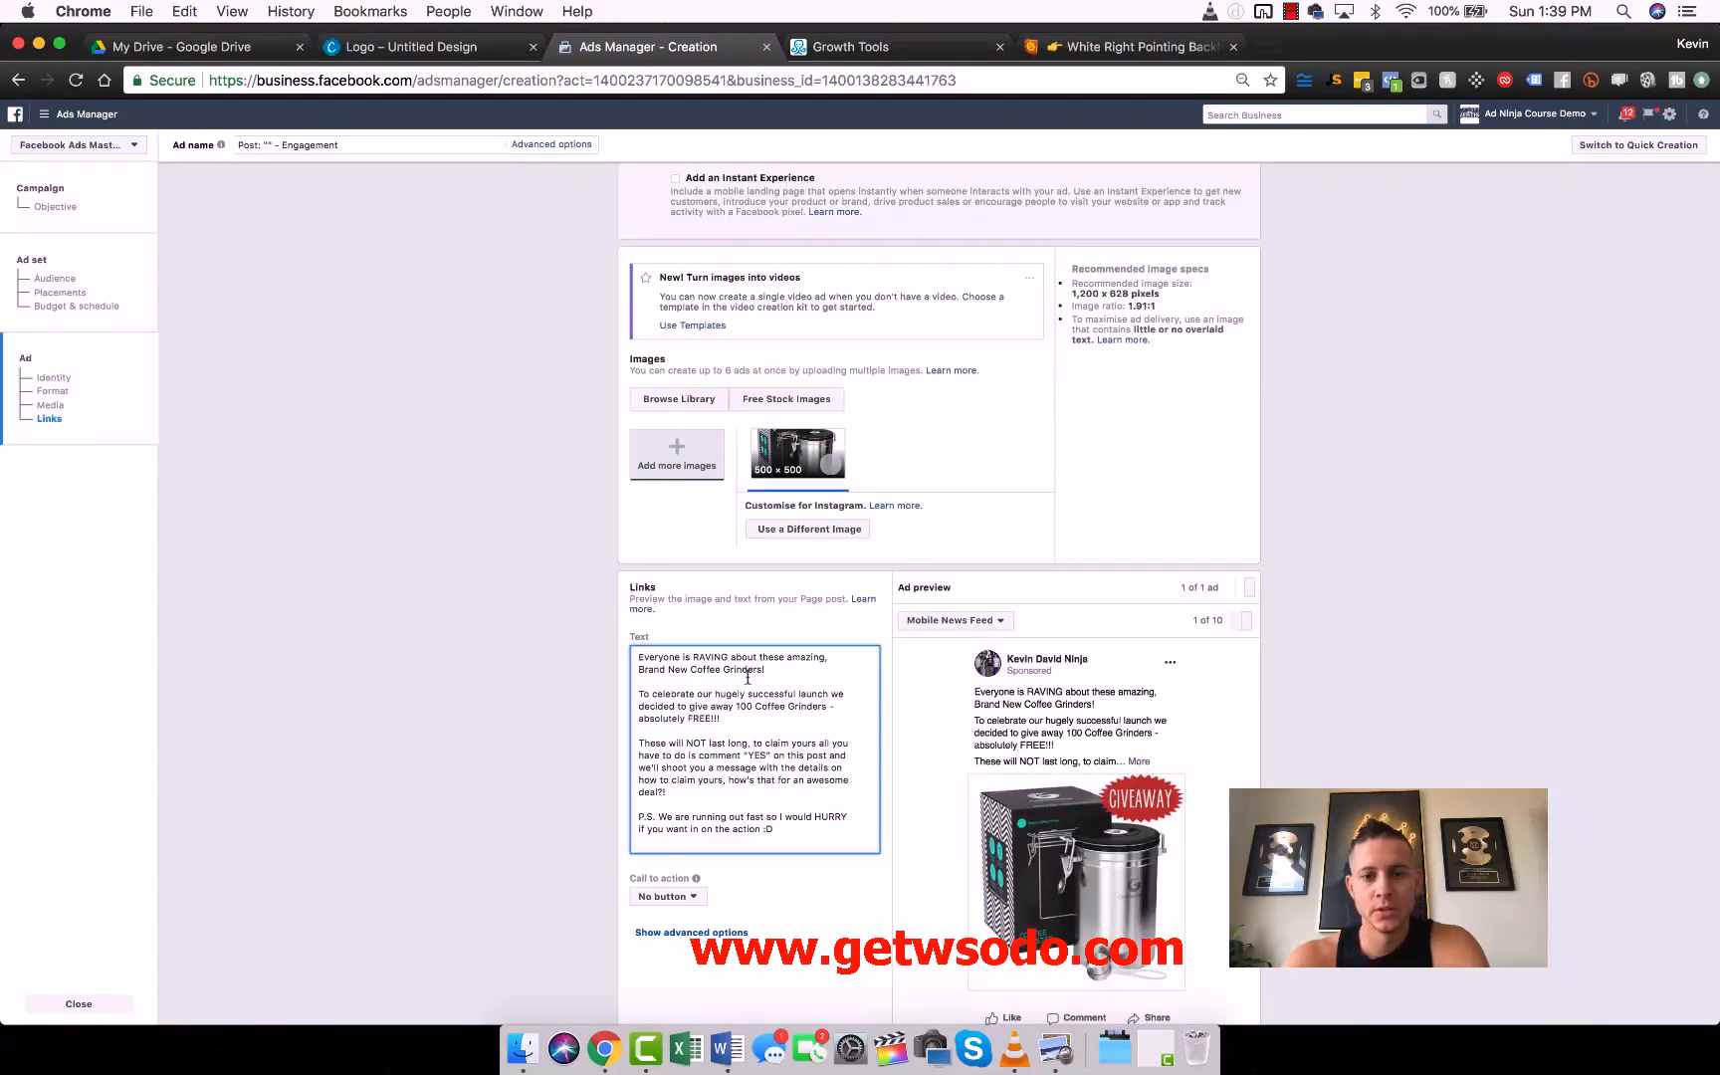
{"action": "key", "text": "BackSpace"}
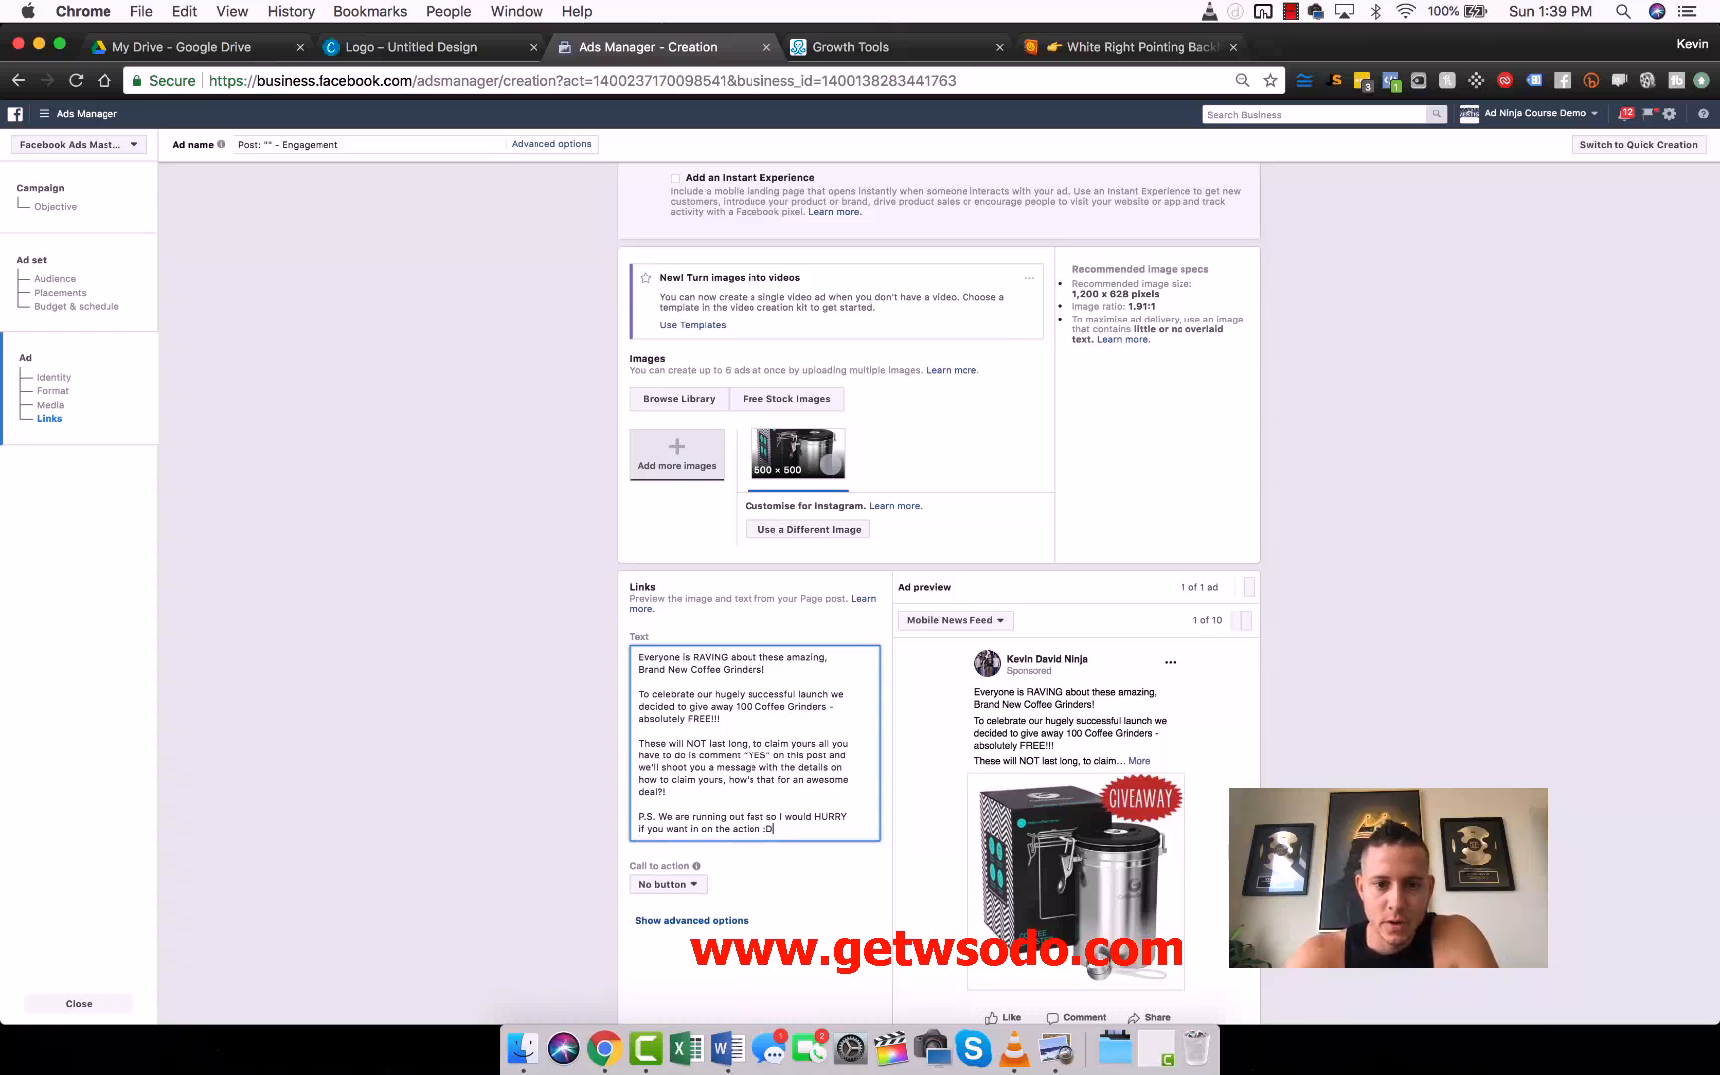
- Change the ad text's opening sentence to the singular "this amazing, Brand New Coffee Grinder!"
{"action": "double_click", "coordinate": [770, 657]}
{"action": "type", "text": "this"}
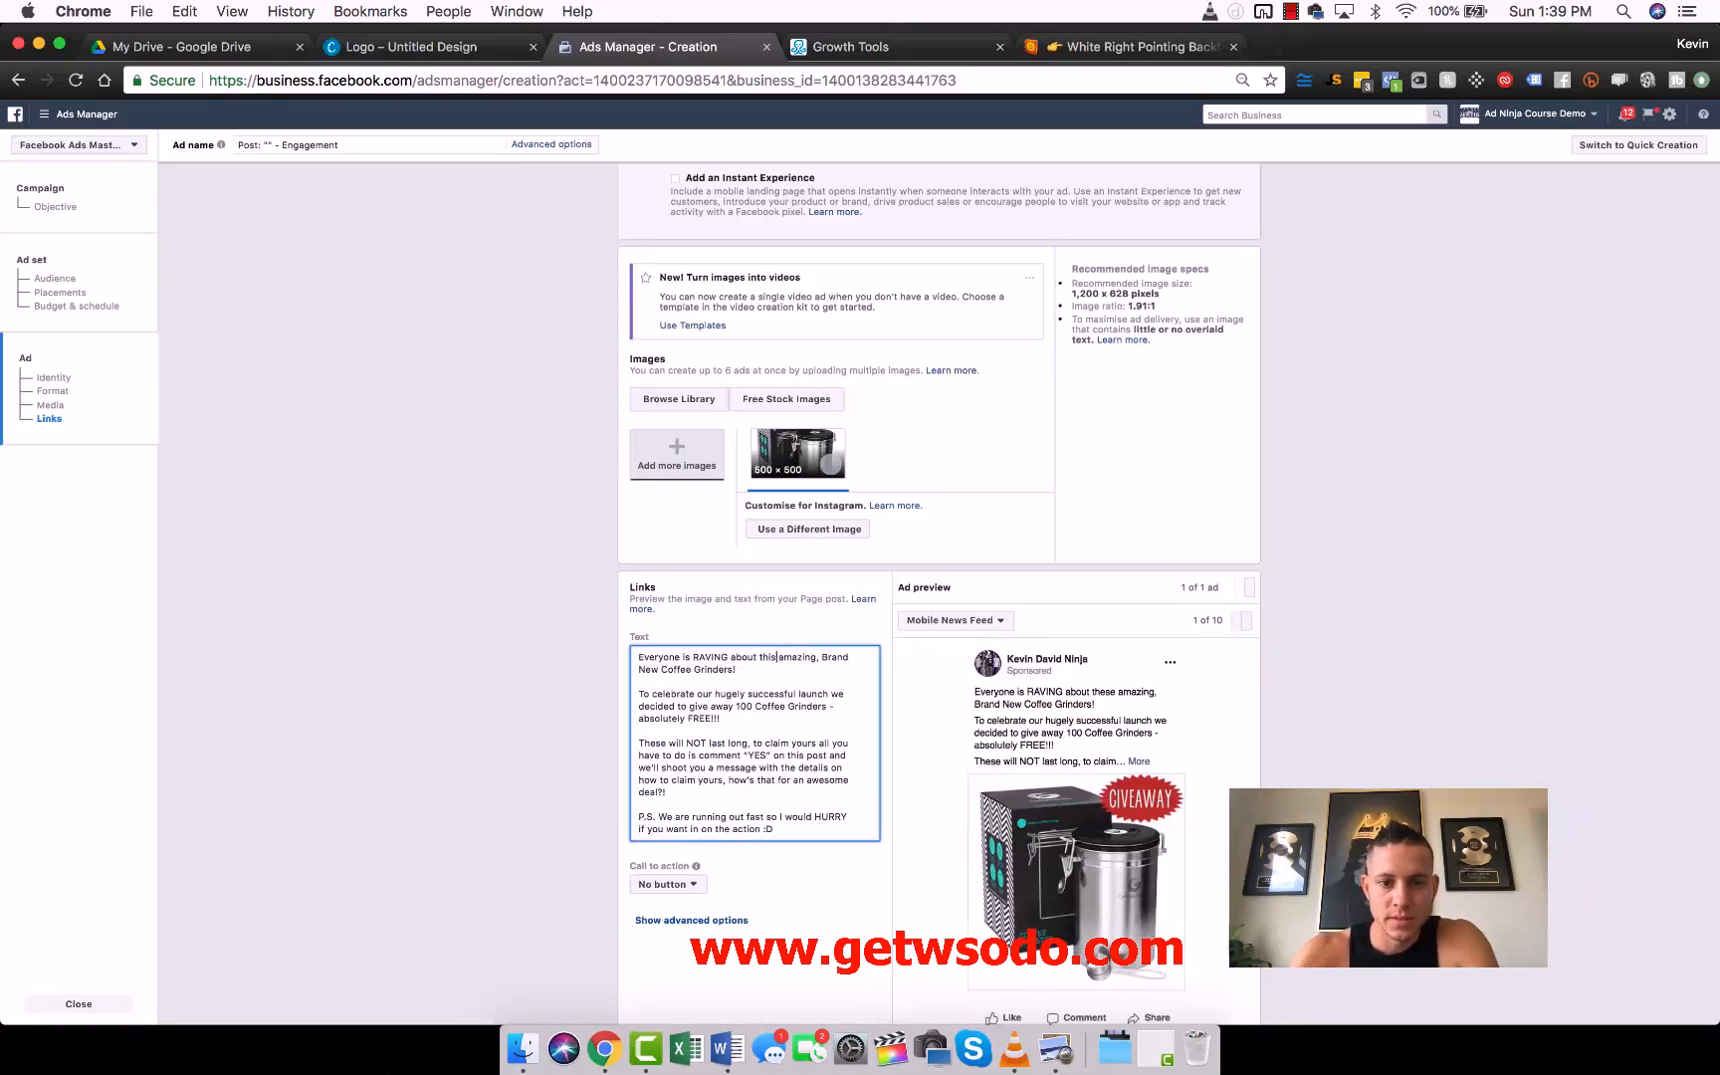
{"action": "left_click", "coordinate": [731, 670]}
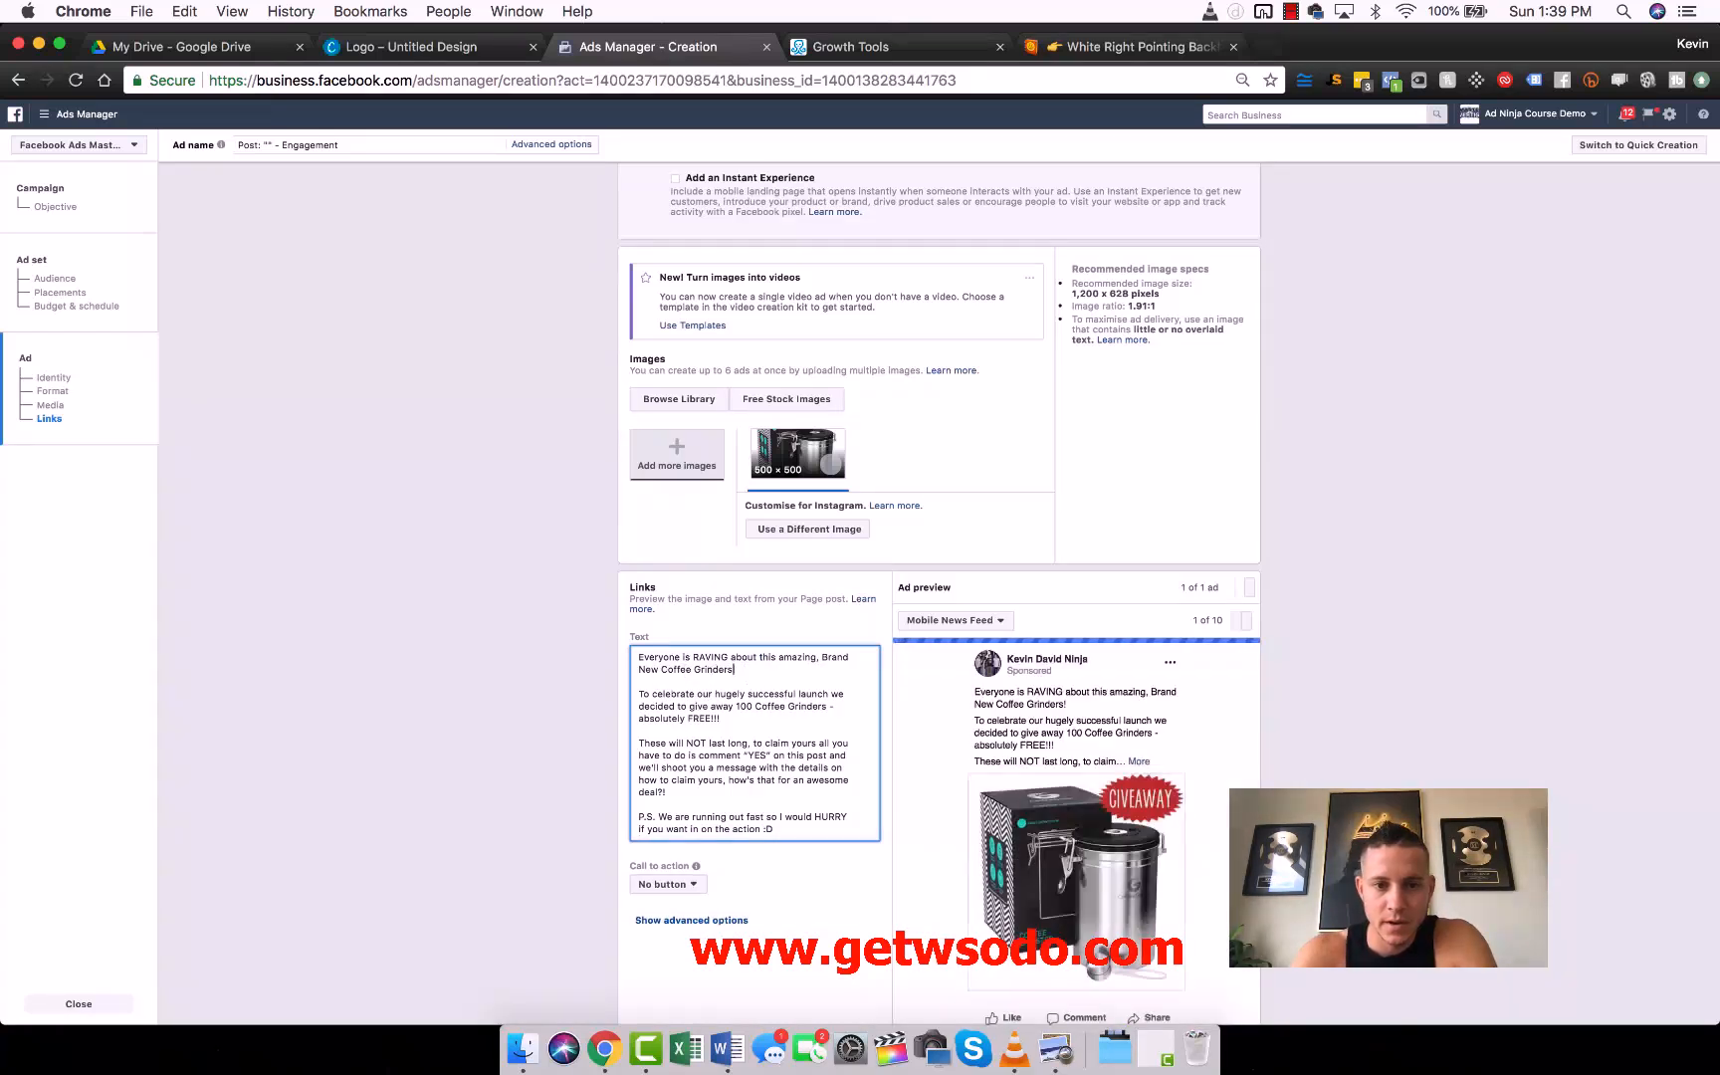
{"action": "key", "text": "BackSpace"}
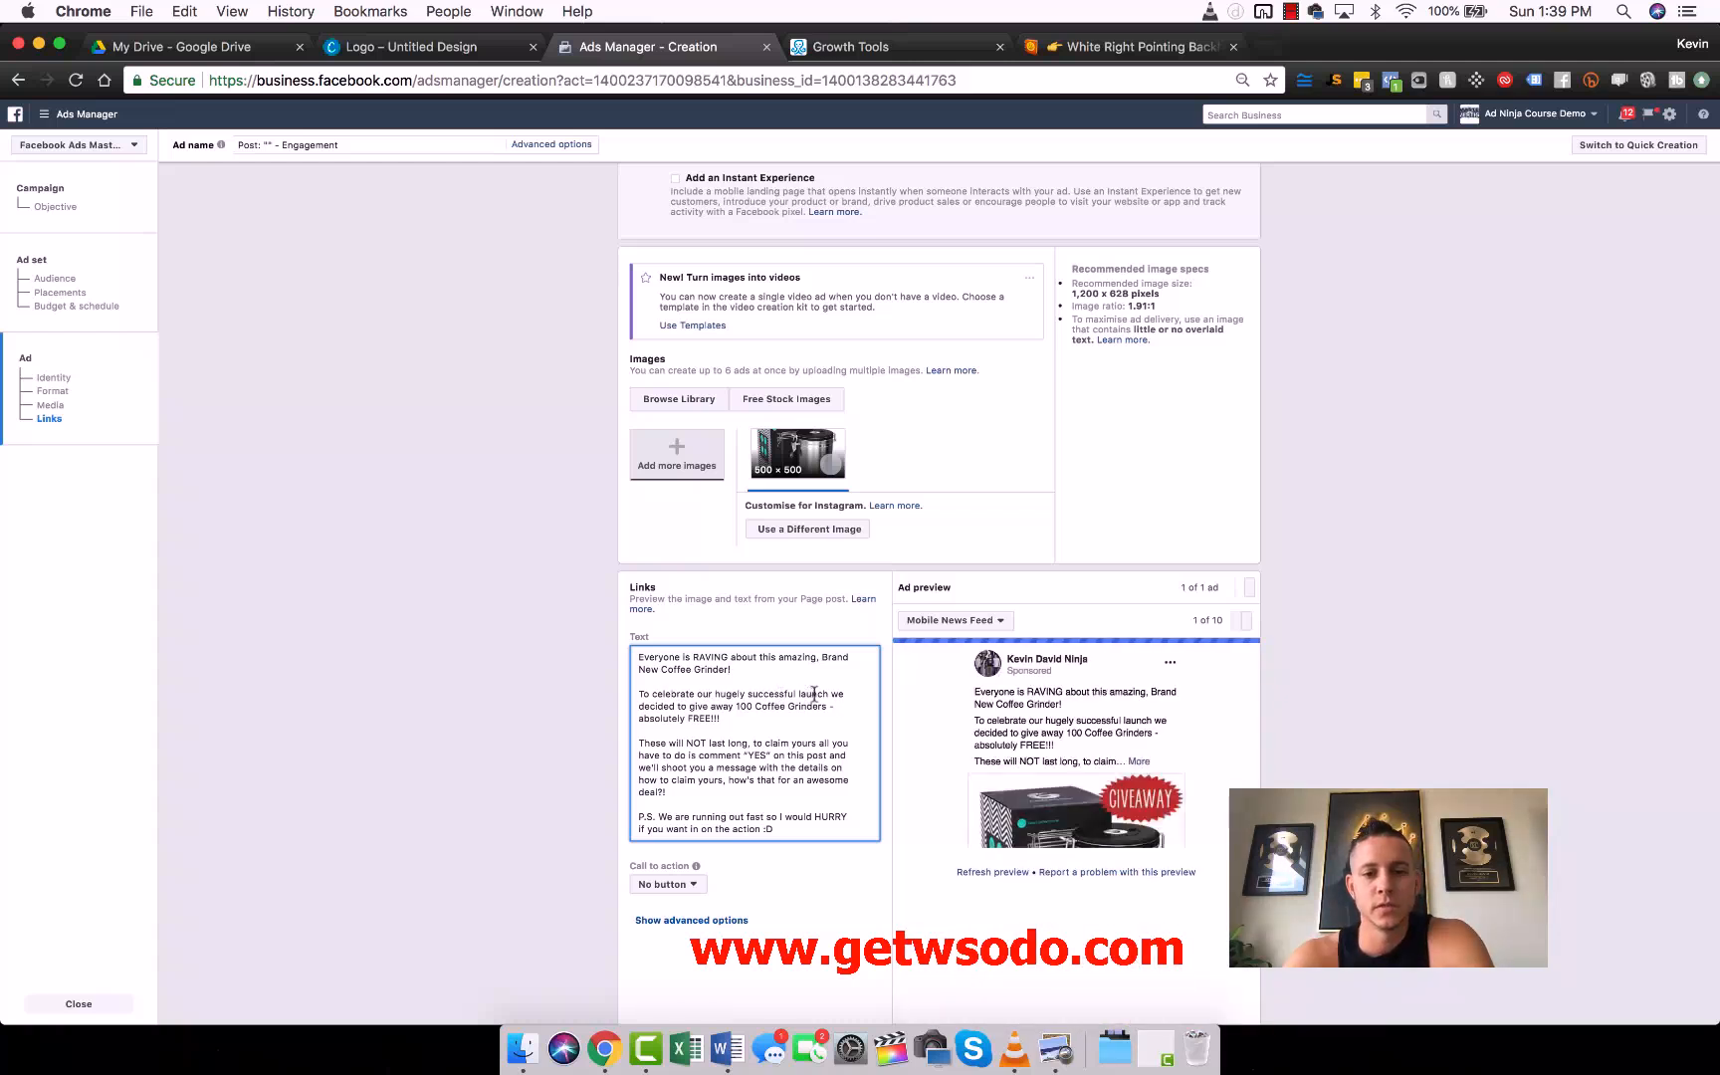
- Copy the Backhand Index Pointing Right emoji from Emojipedia and insert it three times before "YES" in the ad text
{"action": "scroll", "coordinate": [737, 710], "scroll_direction": "down", "scroll_amount": 1}
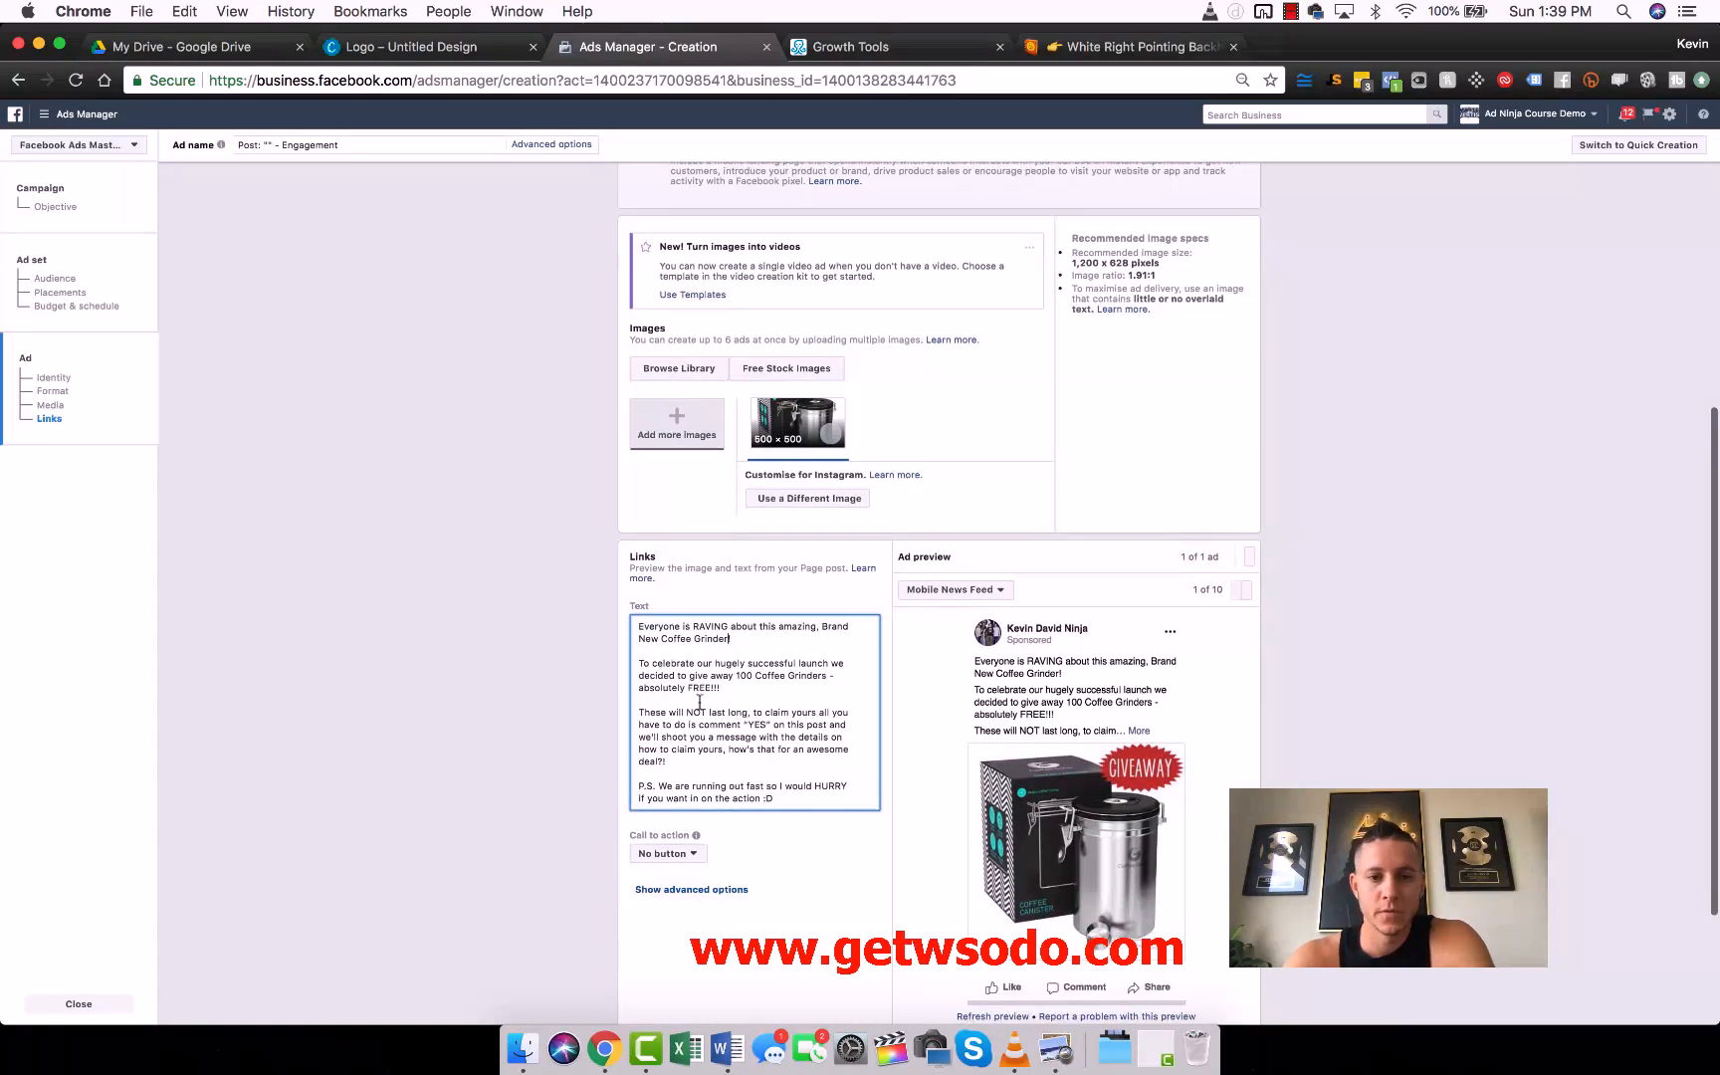
{"action": "scroll", "coordinate": [733, 700], "scroll_direction": "down", "scroll_amount": 1}
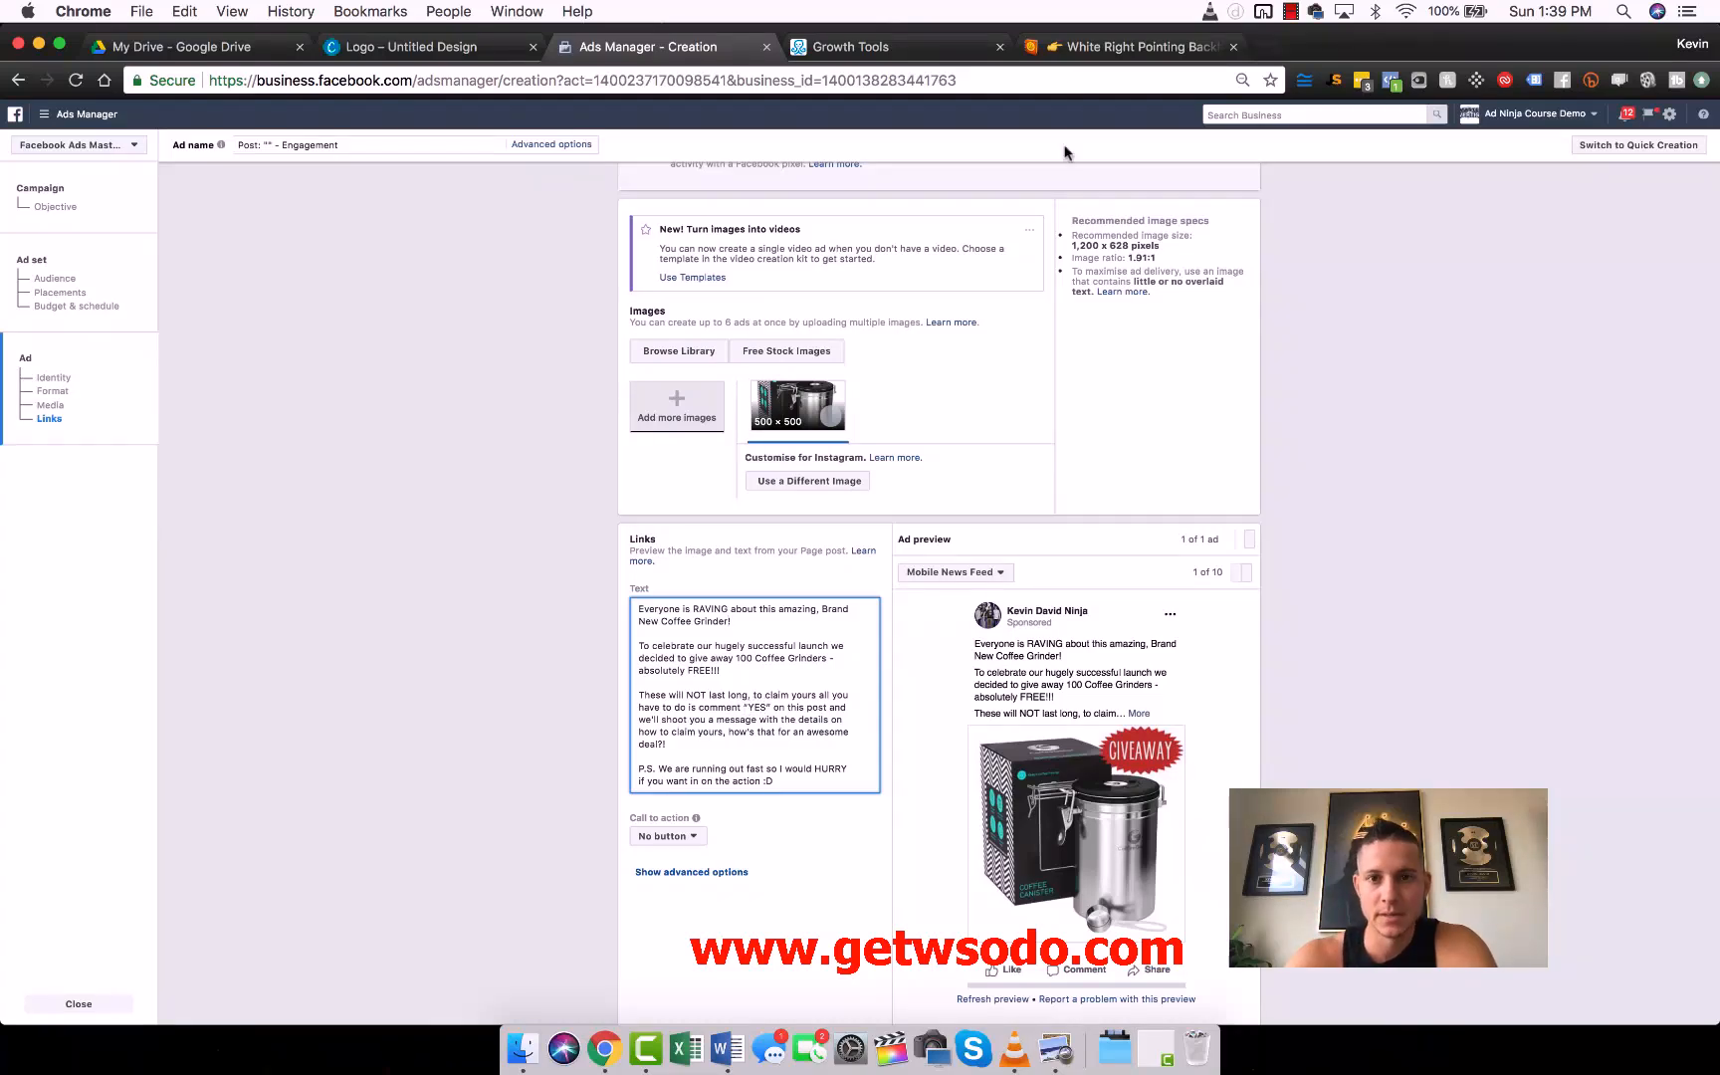
{"action": "left_click", "coordinate": [1110, 47]}
{"action": "left_click", "coordinate": [622, 589]}
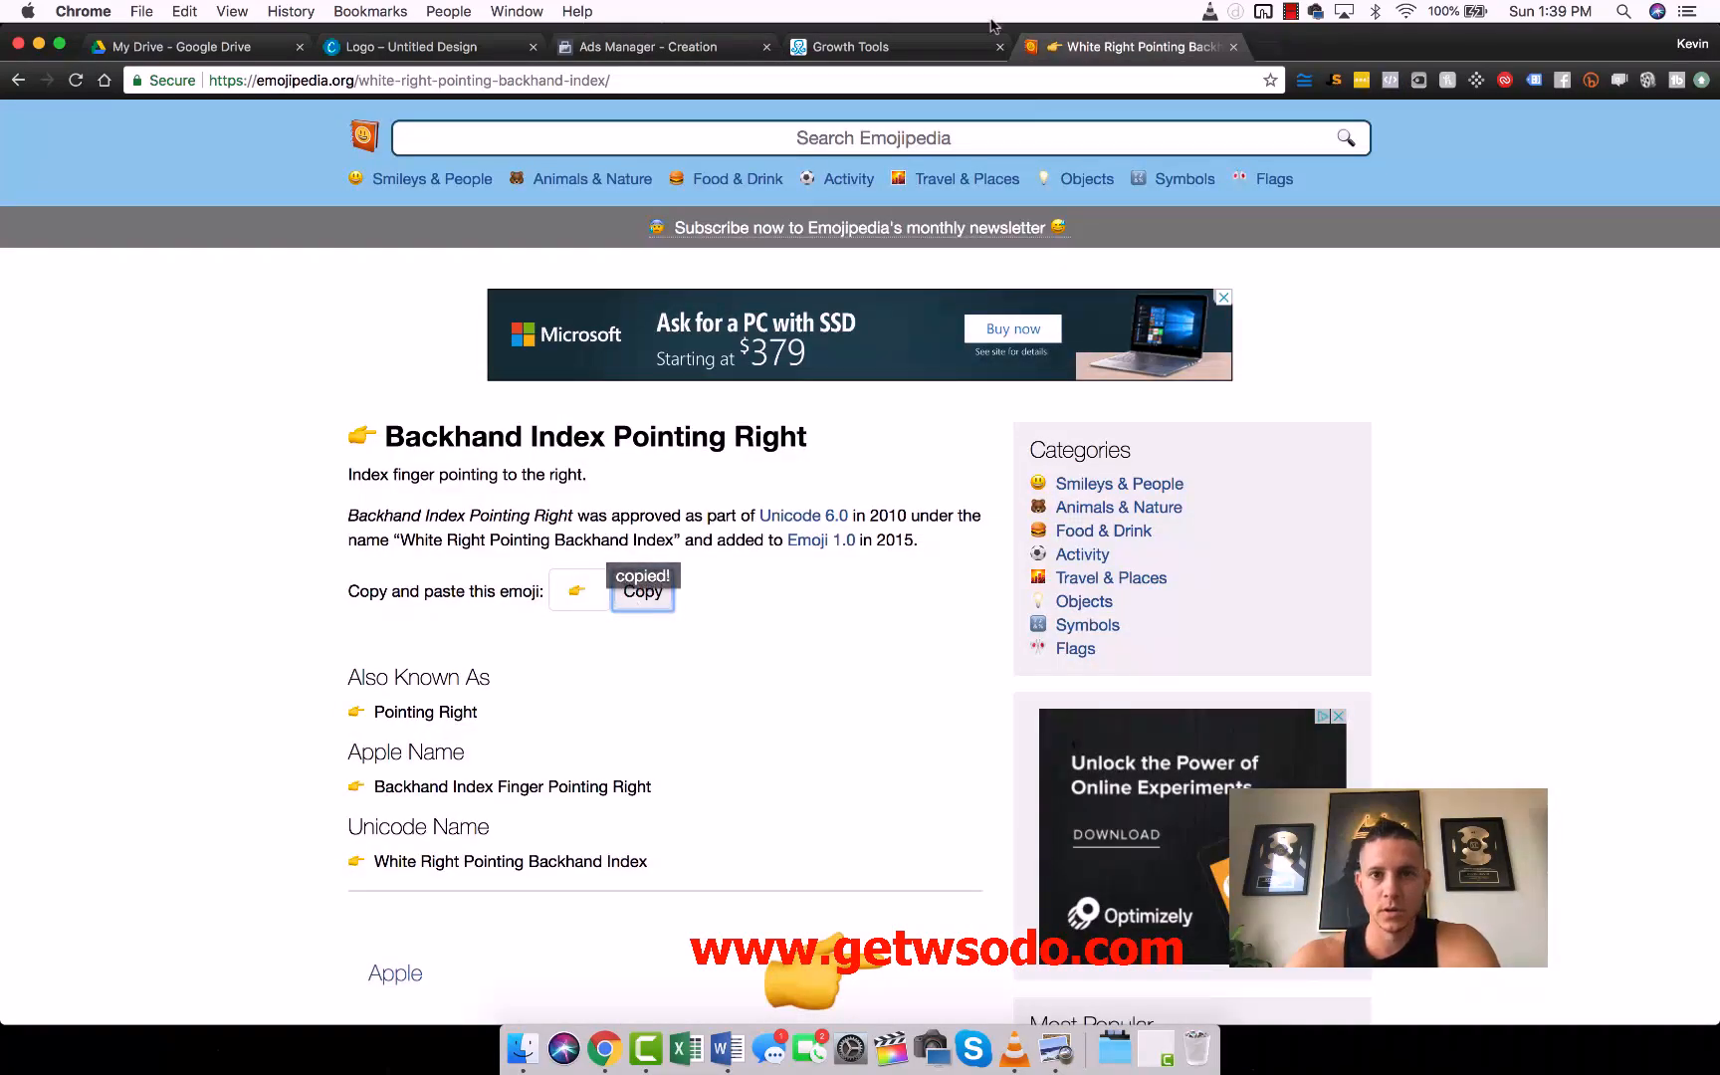
{"action": "left_click", "coordinate": [647, 47]}
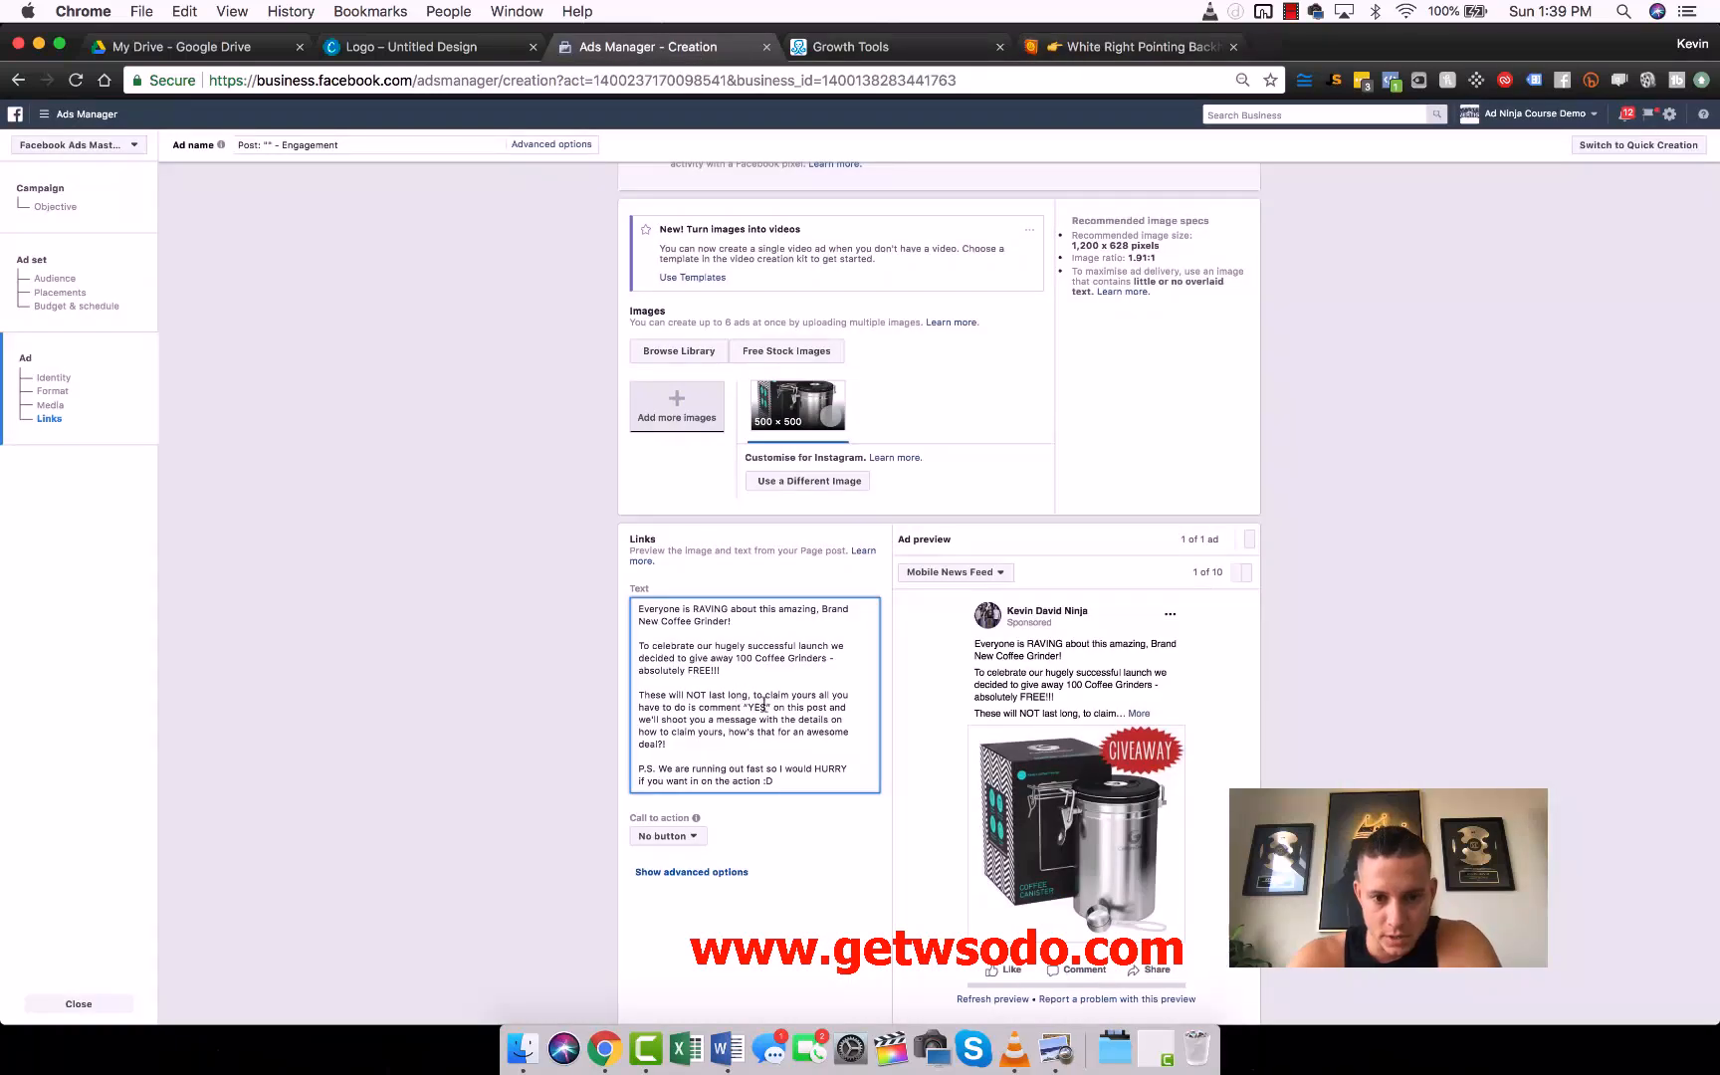
{"action": "key", "text": "super+v"}
{"action": "key", "text": "super+v"}
{"action": "key", "text": "super+v"}
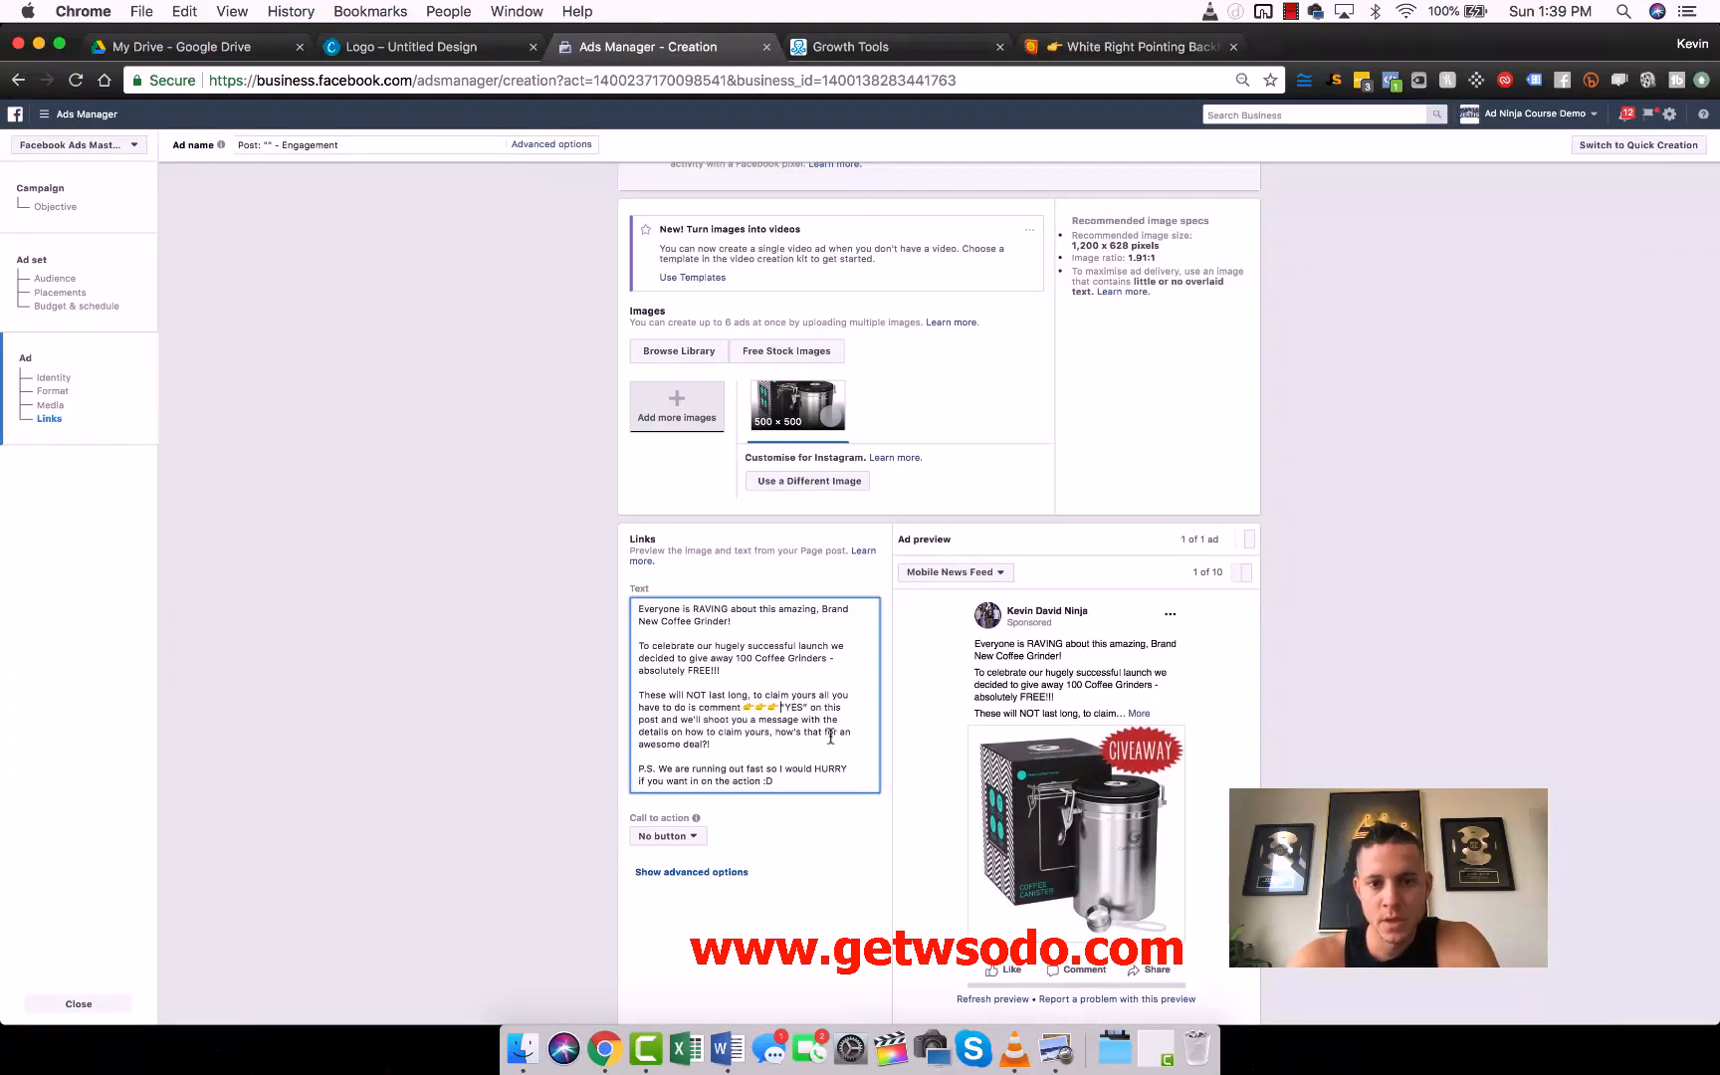
- Start a new paragraph after "YES" in the ad text and capitalize its first word to "On"
{"action": "left_click", "coordinate": [813, 707]}
{"action": "key", "text": "Return"}
{"action": "key", "text": "Return"}
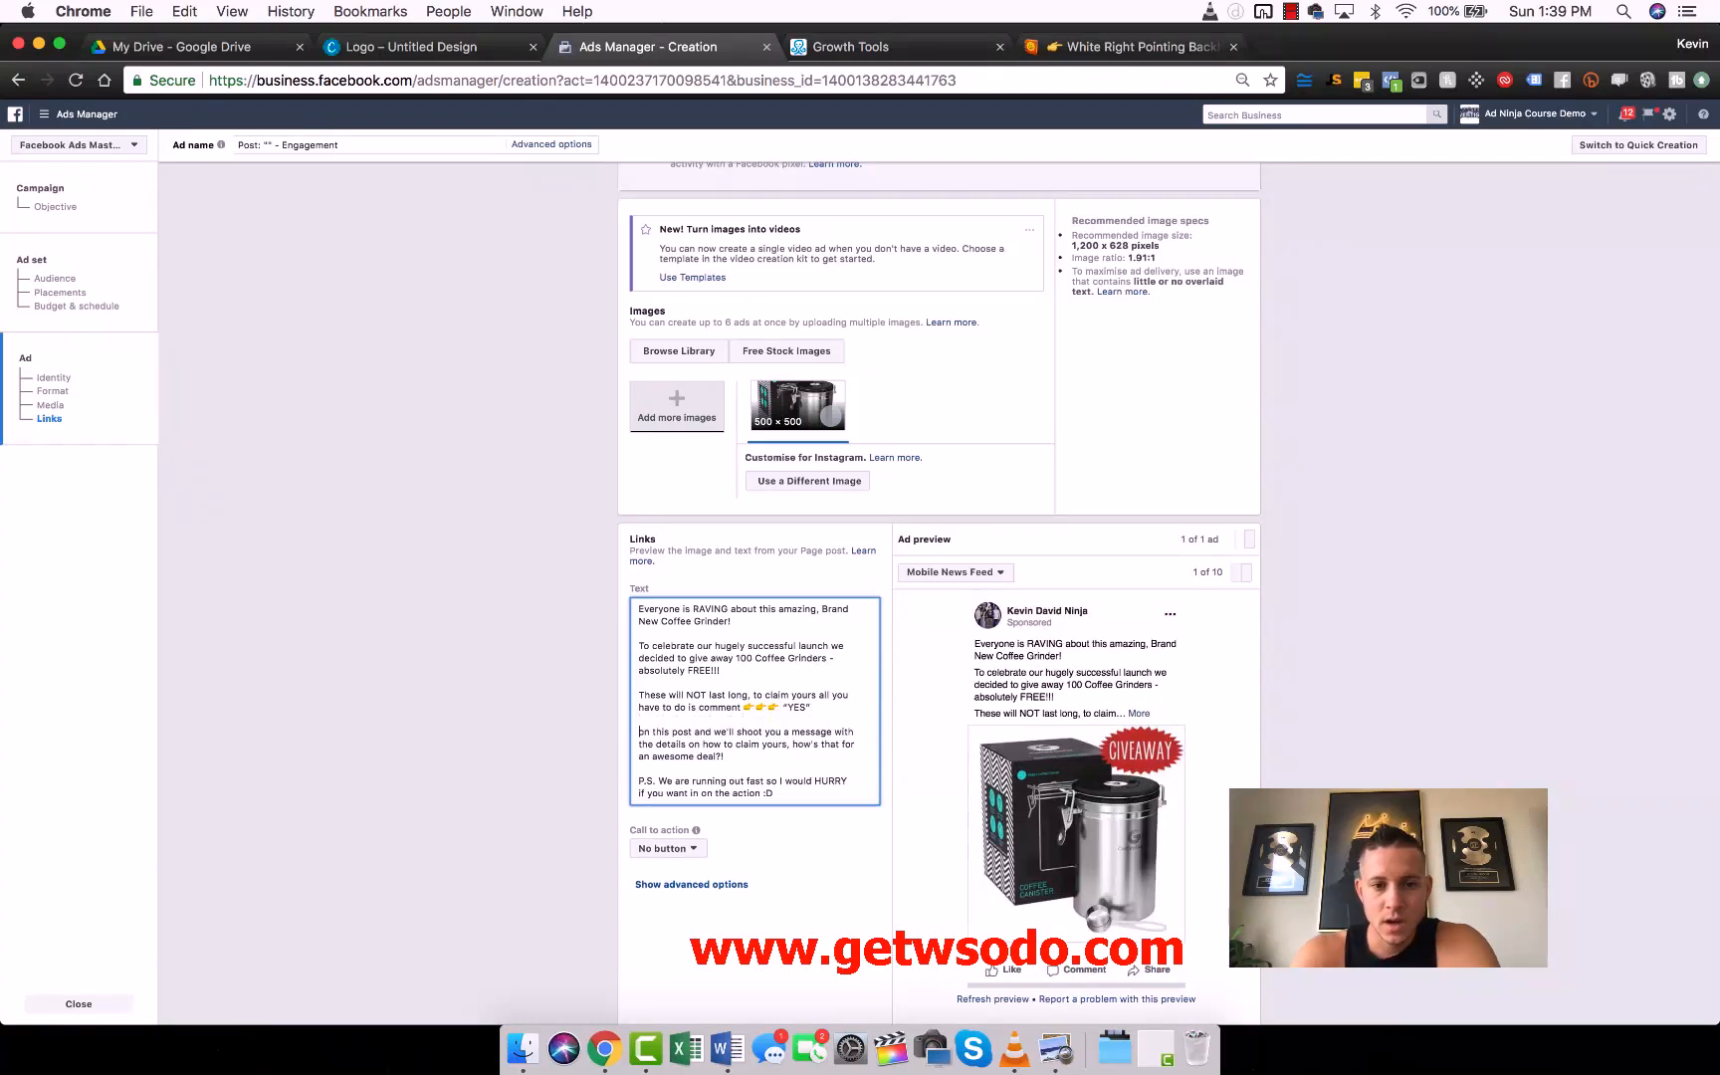
{"action": "key", "text": "shift+Right"}
{"action": "type", "text": "O"}
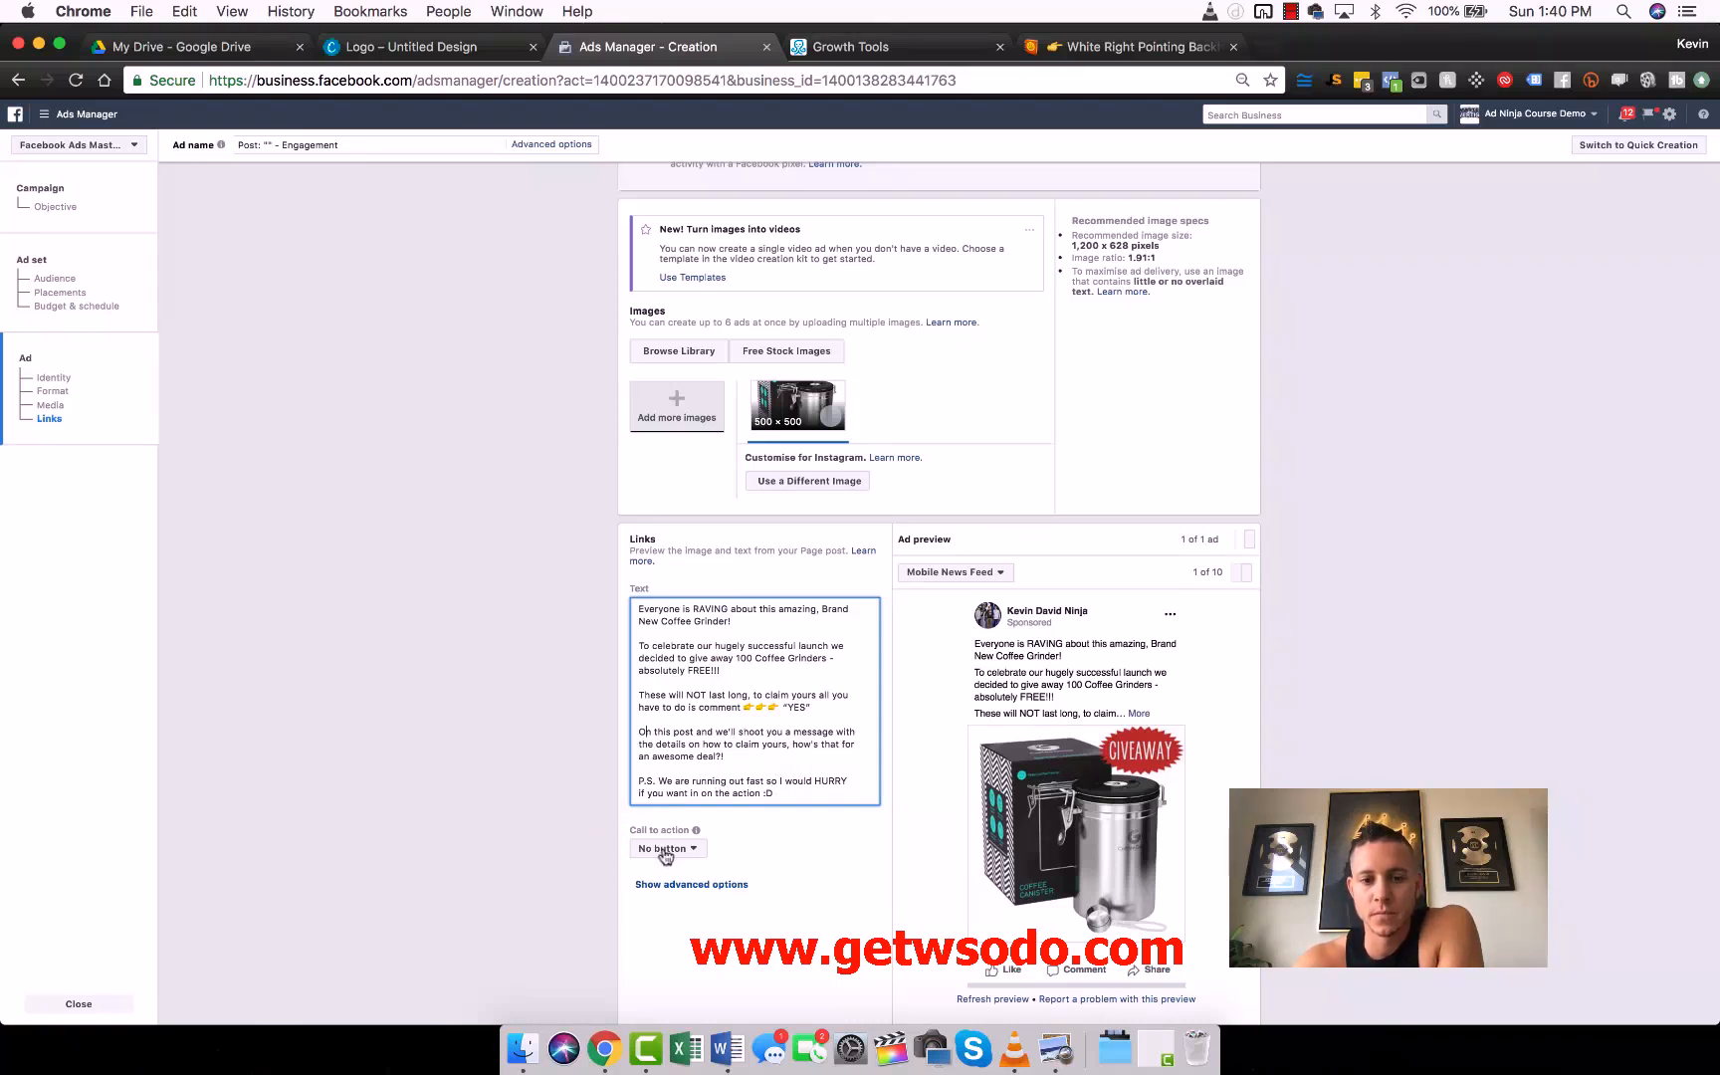
- Replace "comment" before the pointing emojis in the ad text with "COMMENT"
{"action": "scroll", "coordinate": [550, 719], "scroll_direction": "down", "scroll_amount": 3}
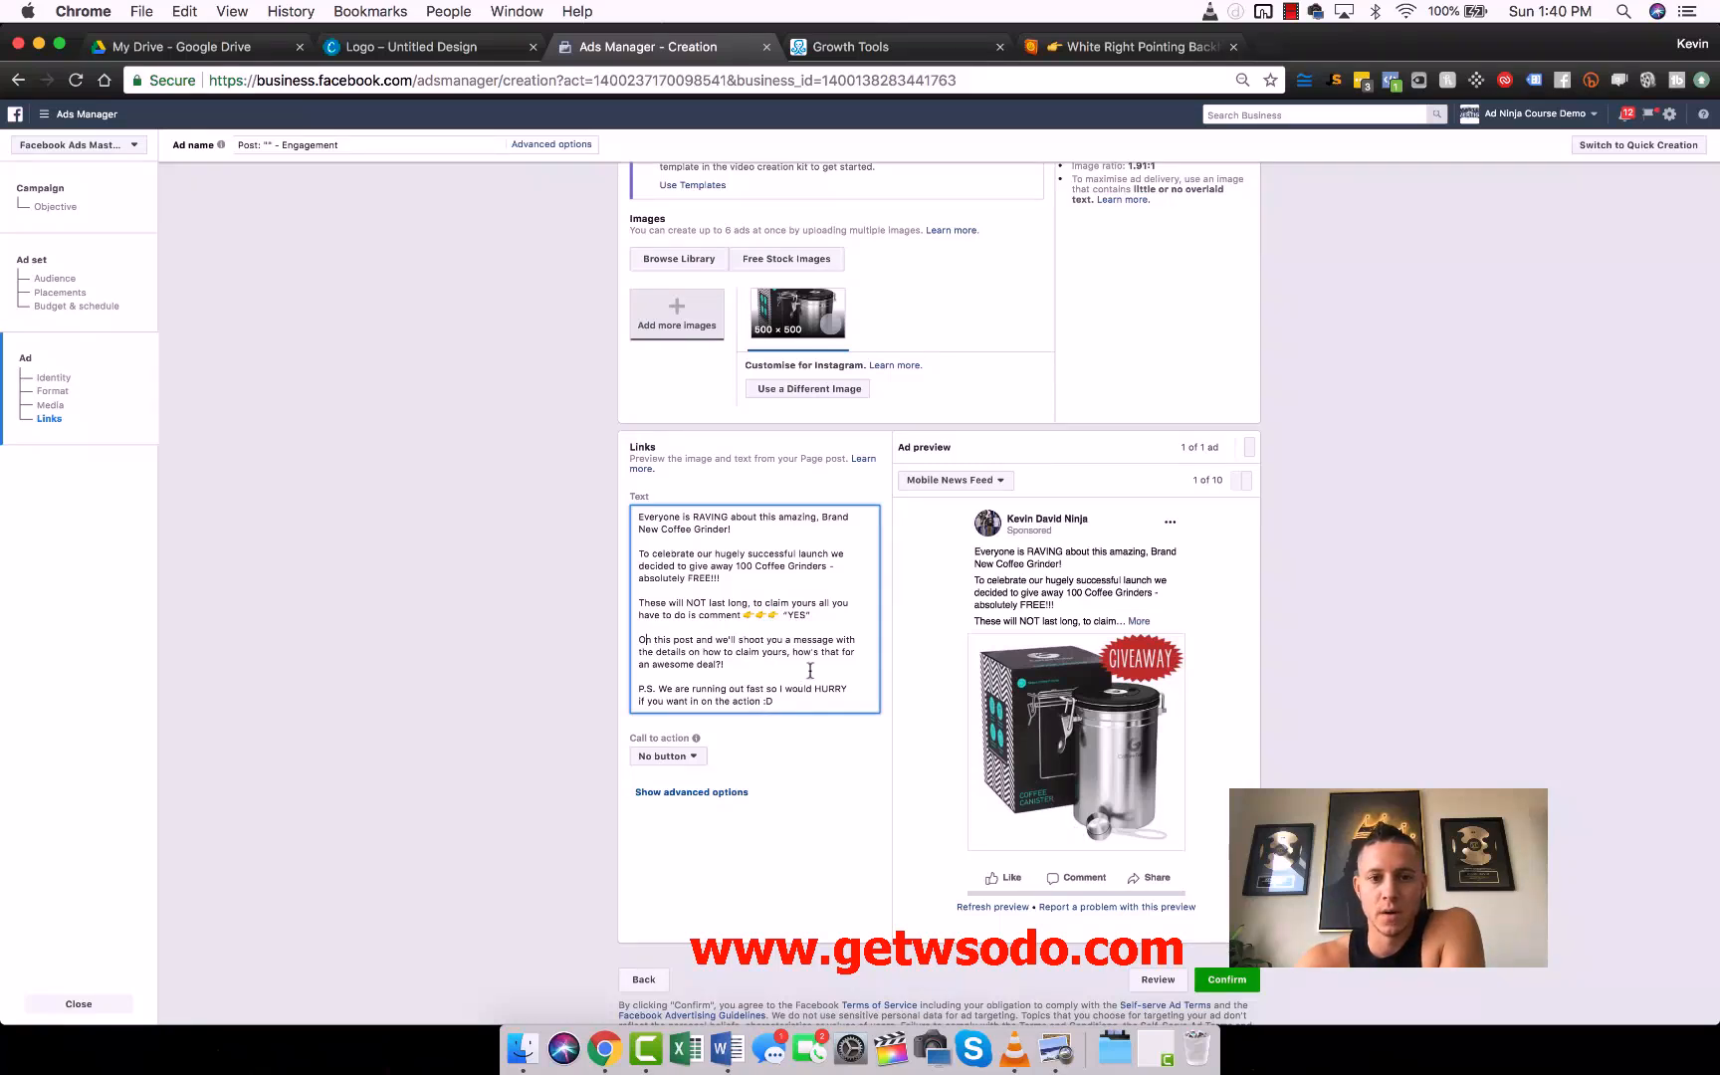
{"action": "double_click", "coordinate": [713, 615]}
{"action": "type", "text": "COMMENT"}
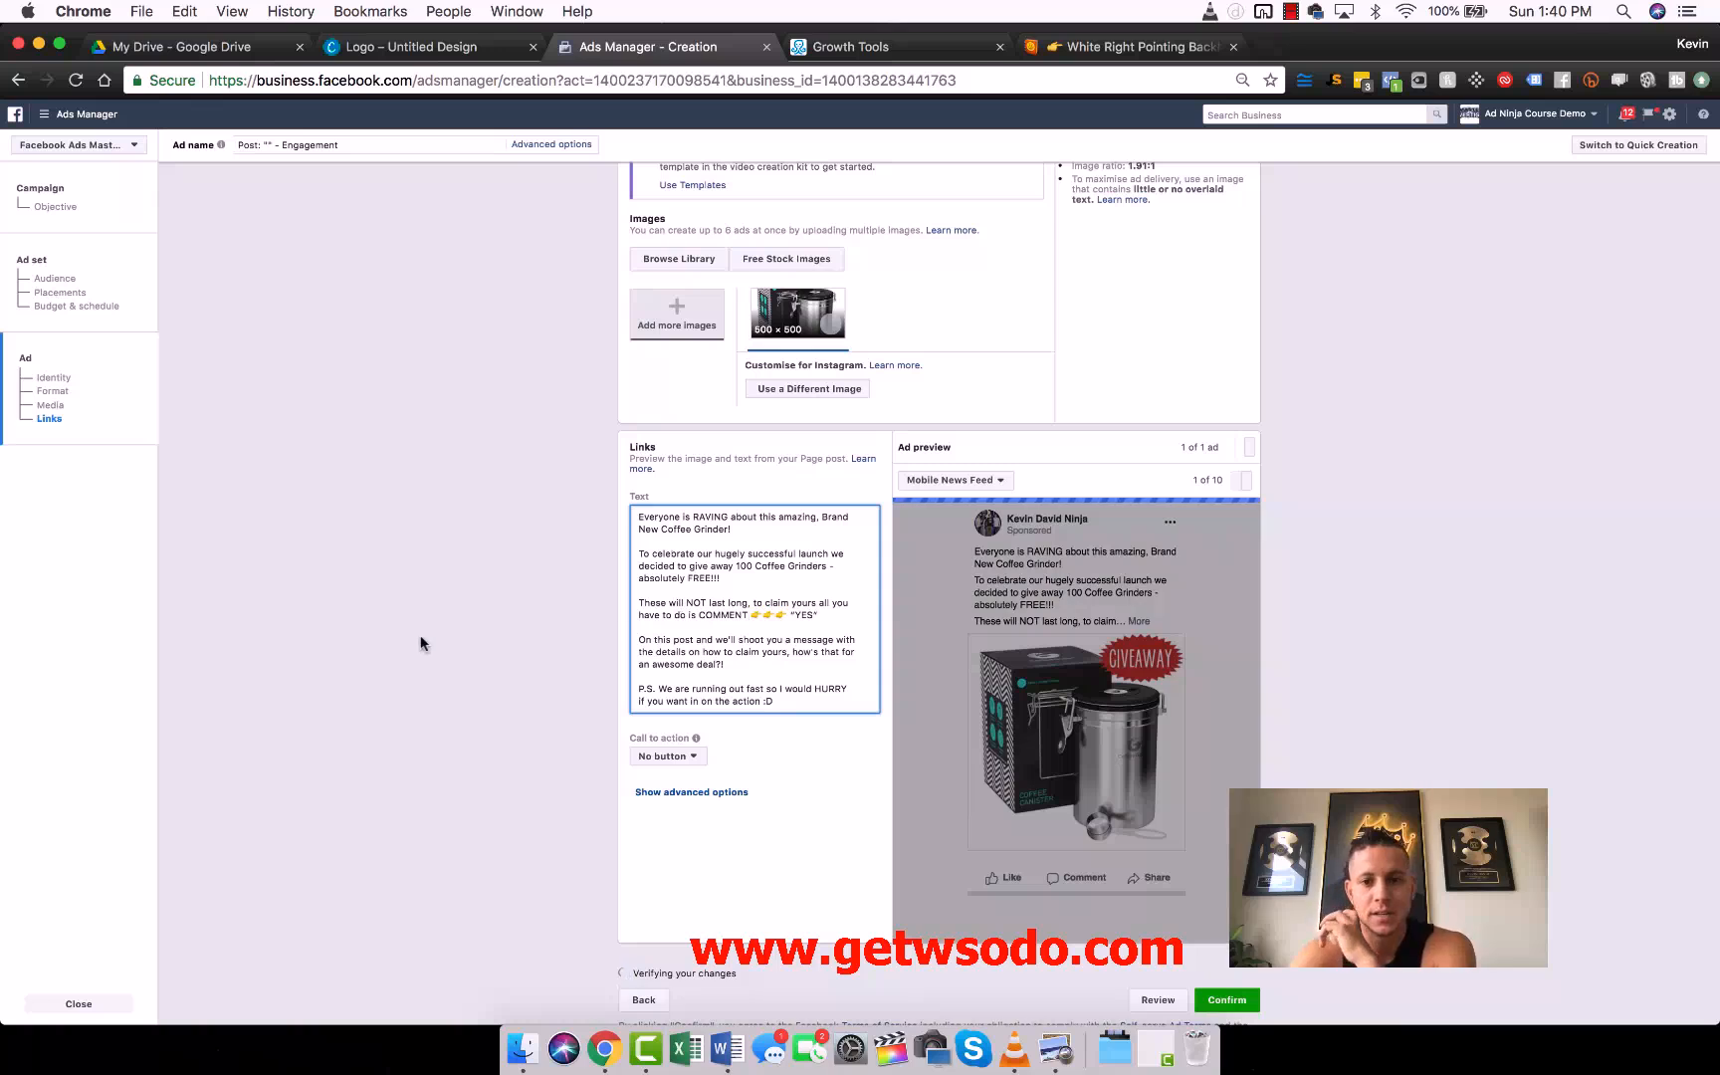
- Reword the ad text's second paragraph to open with "We are giving away 100 Coffee Grinders"
{"action": "left_click", "coordinate": [424, 645]}
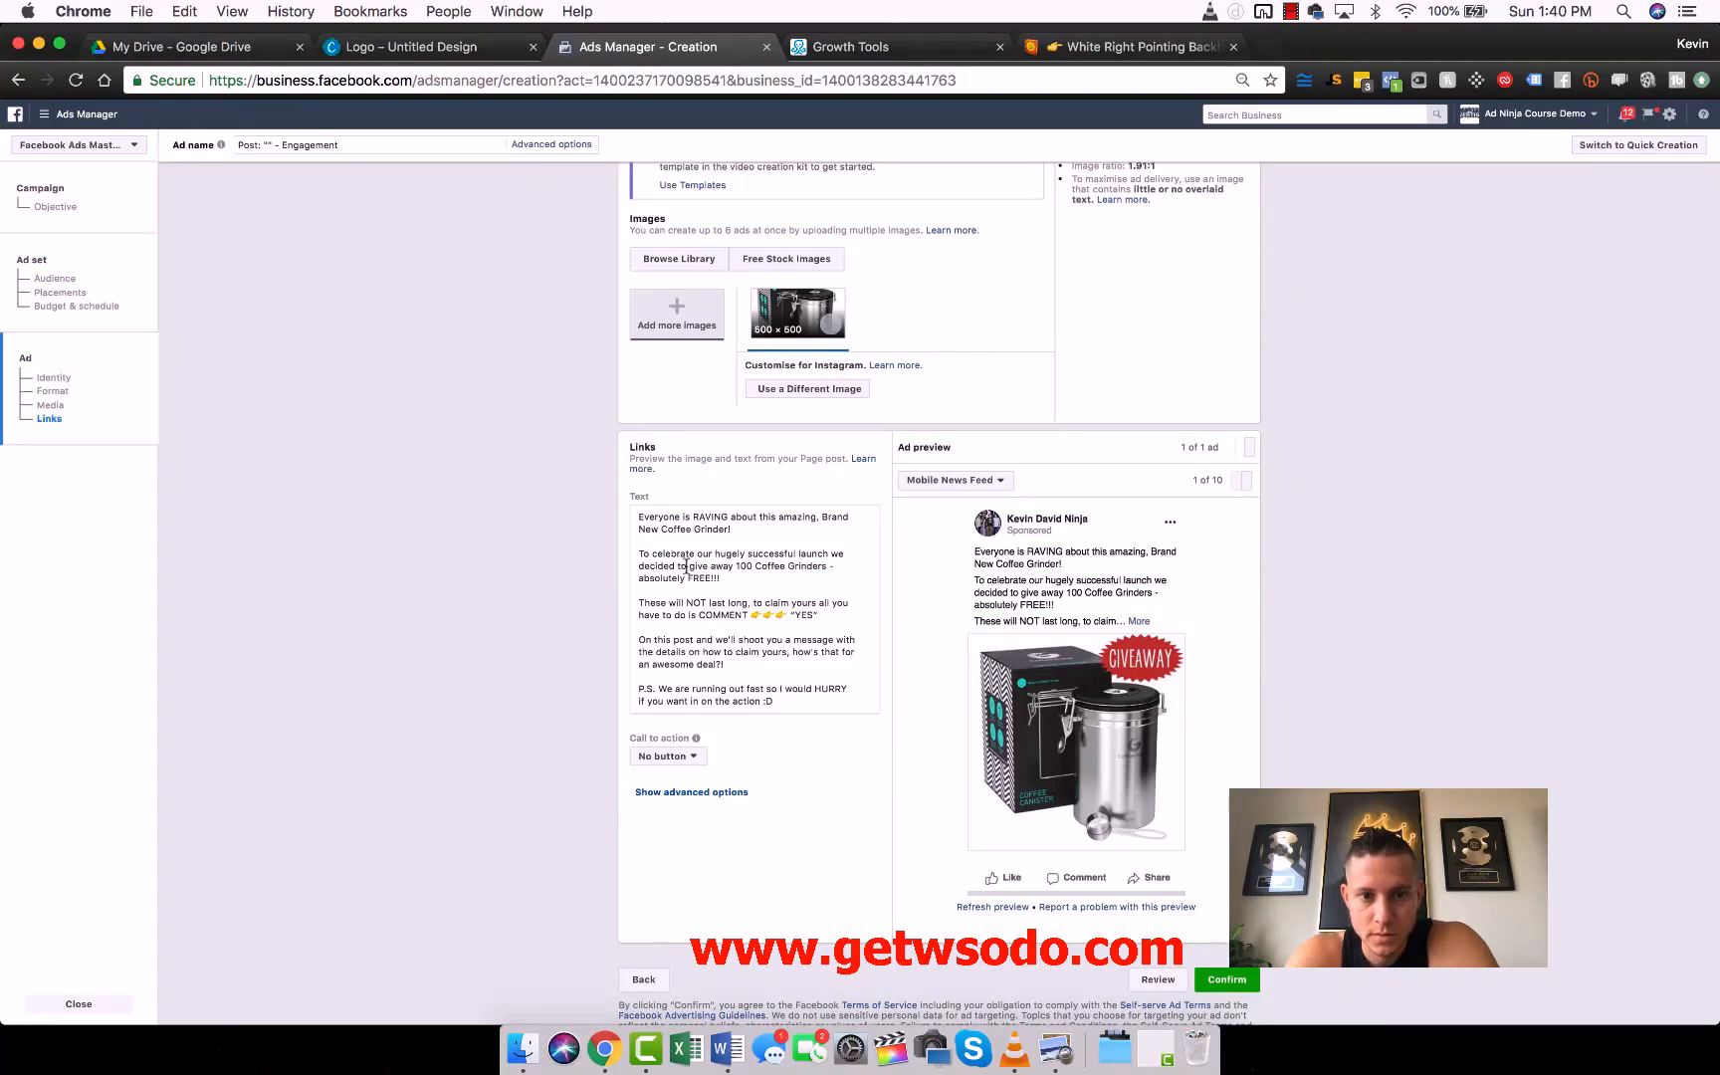
{"action": "left_click_drag", "start_coordinate": [688, 566], "coordinate": [639, 558]}
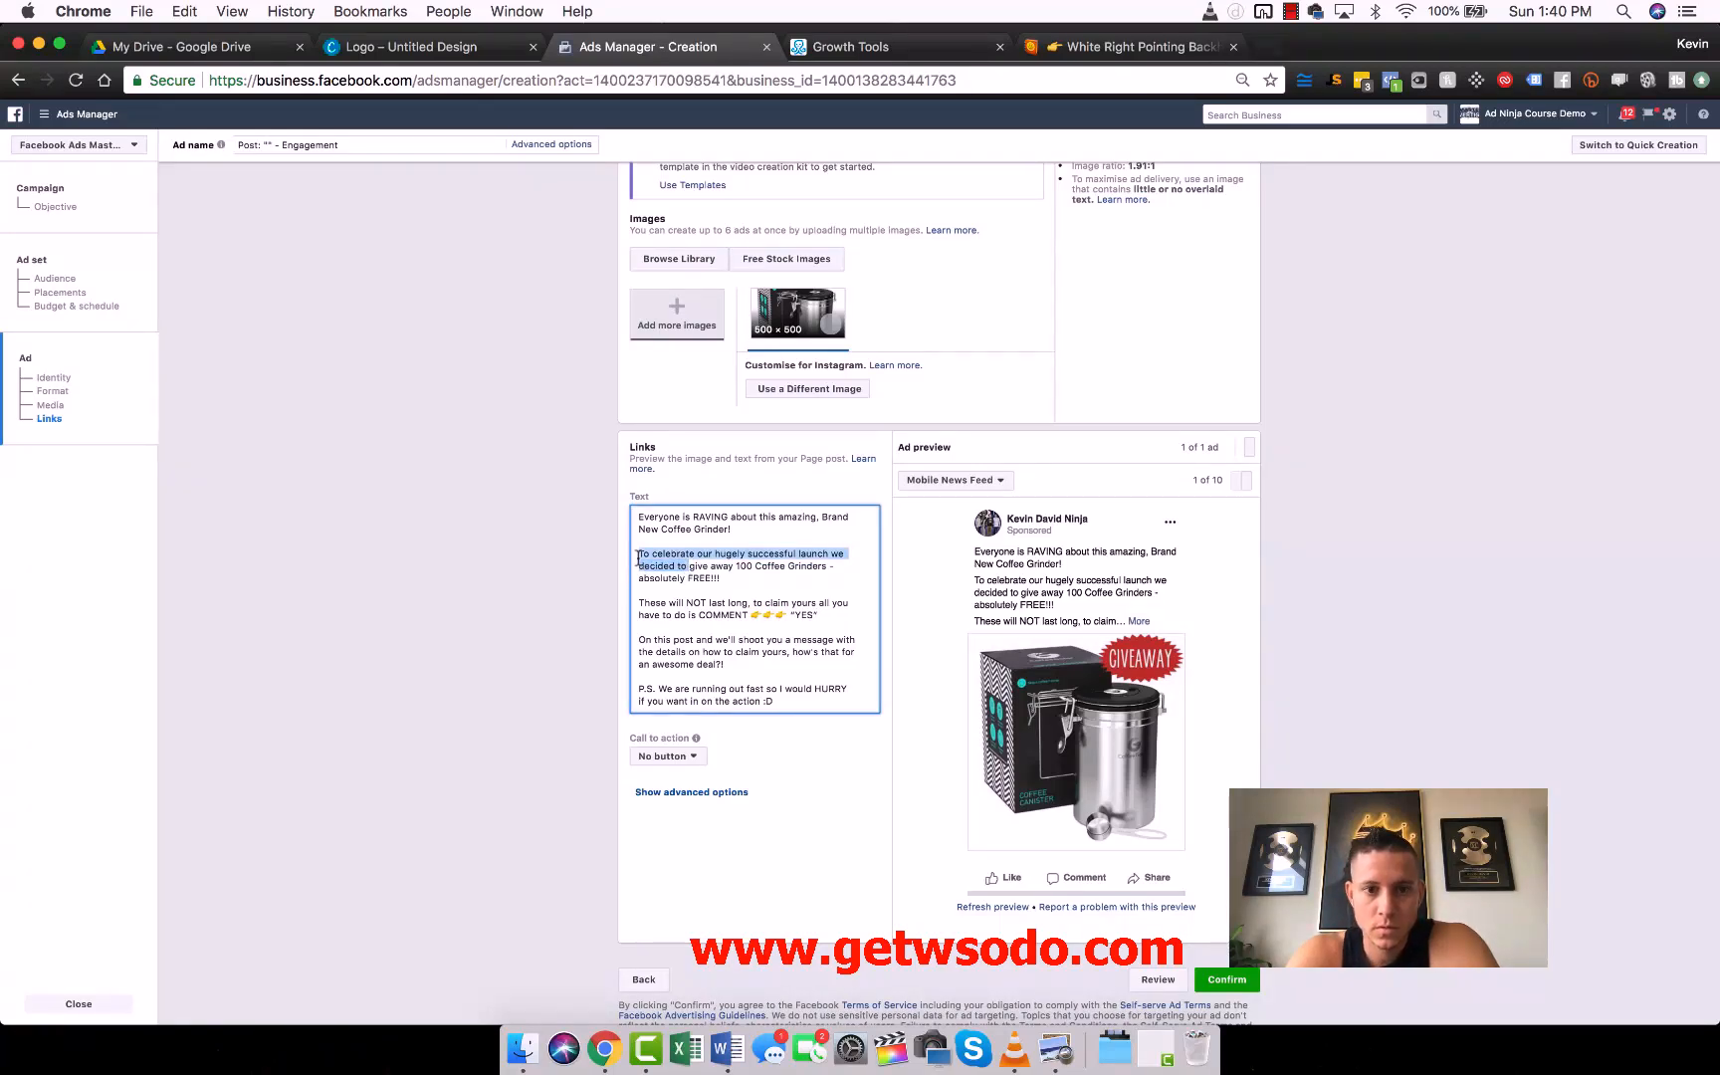
{"action": "type", "text": "We are"}
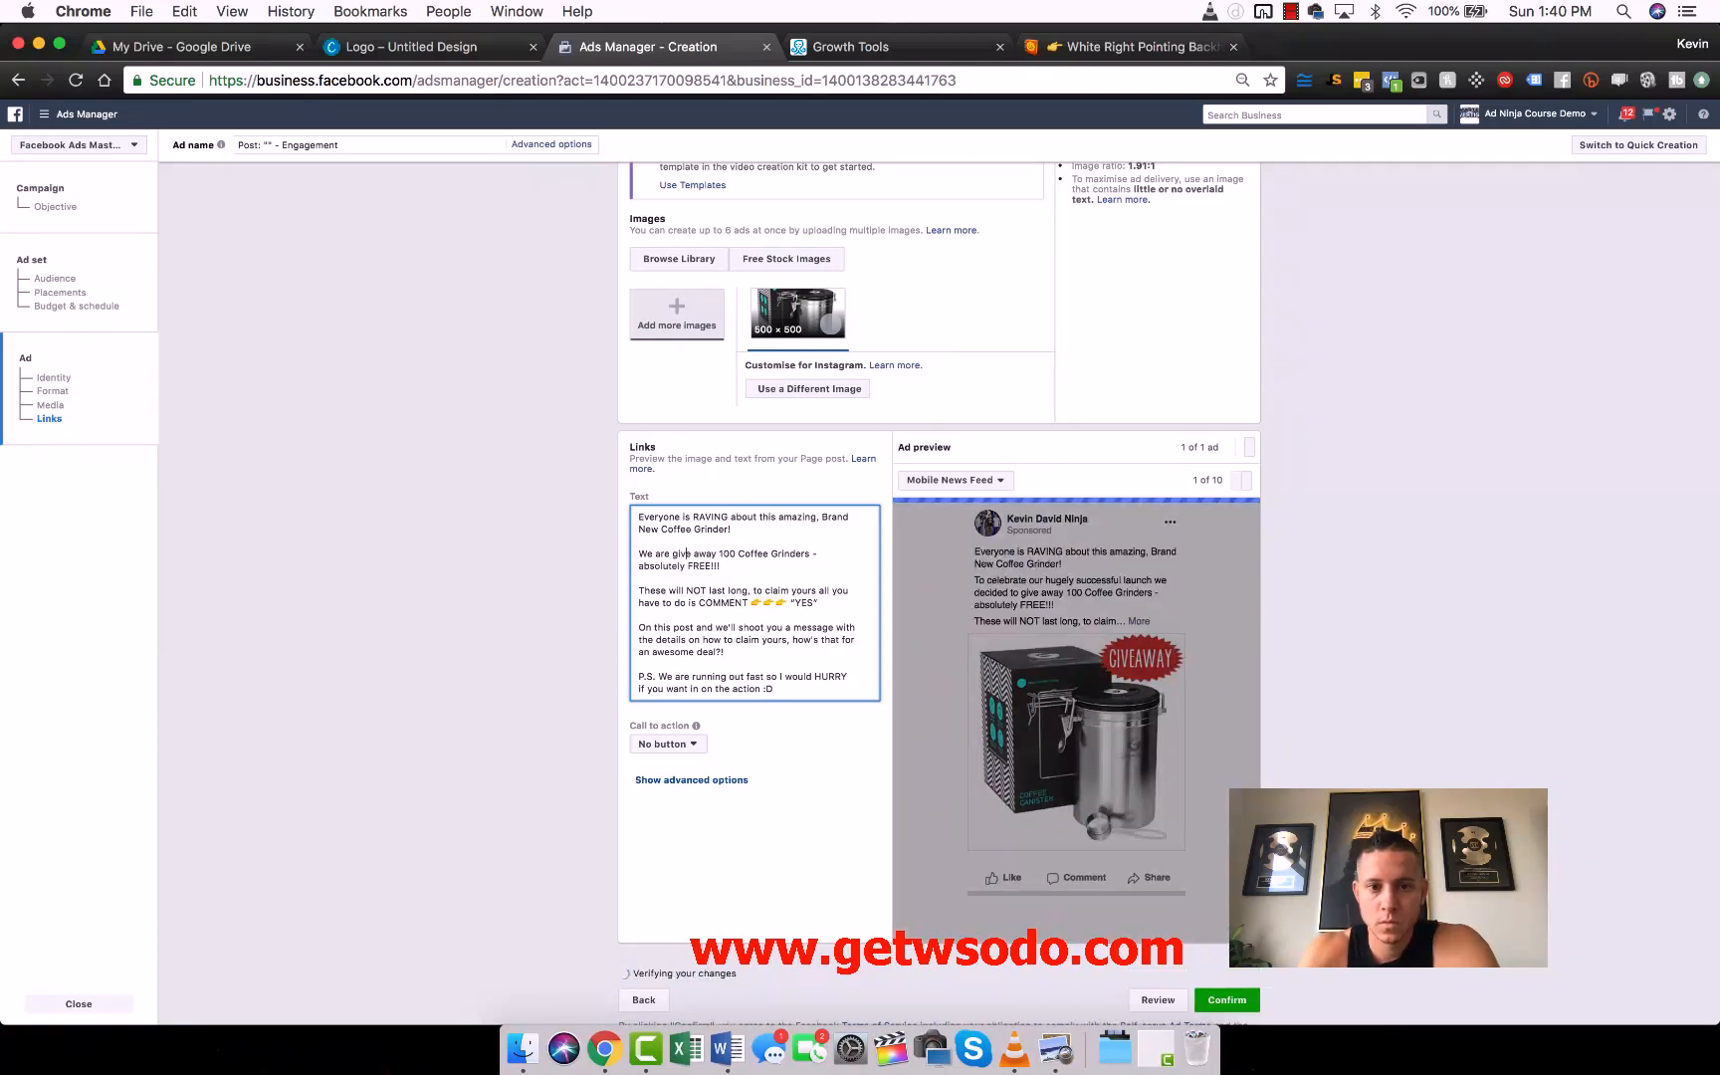
{"action": "key", "text": "BackSpace"}
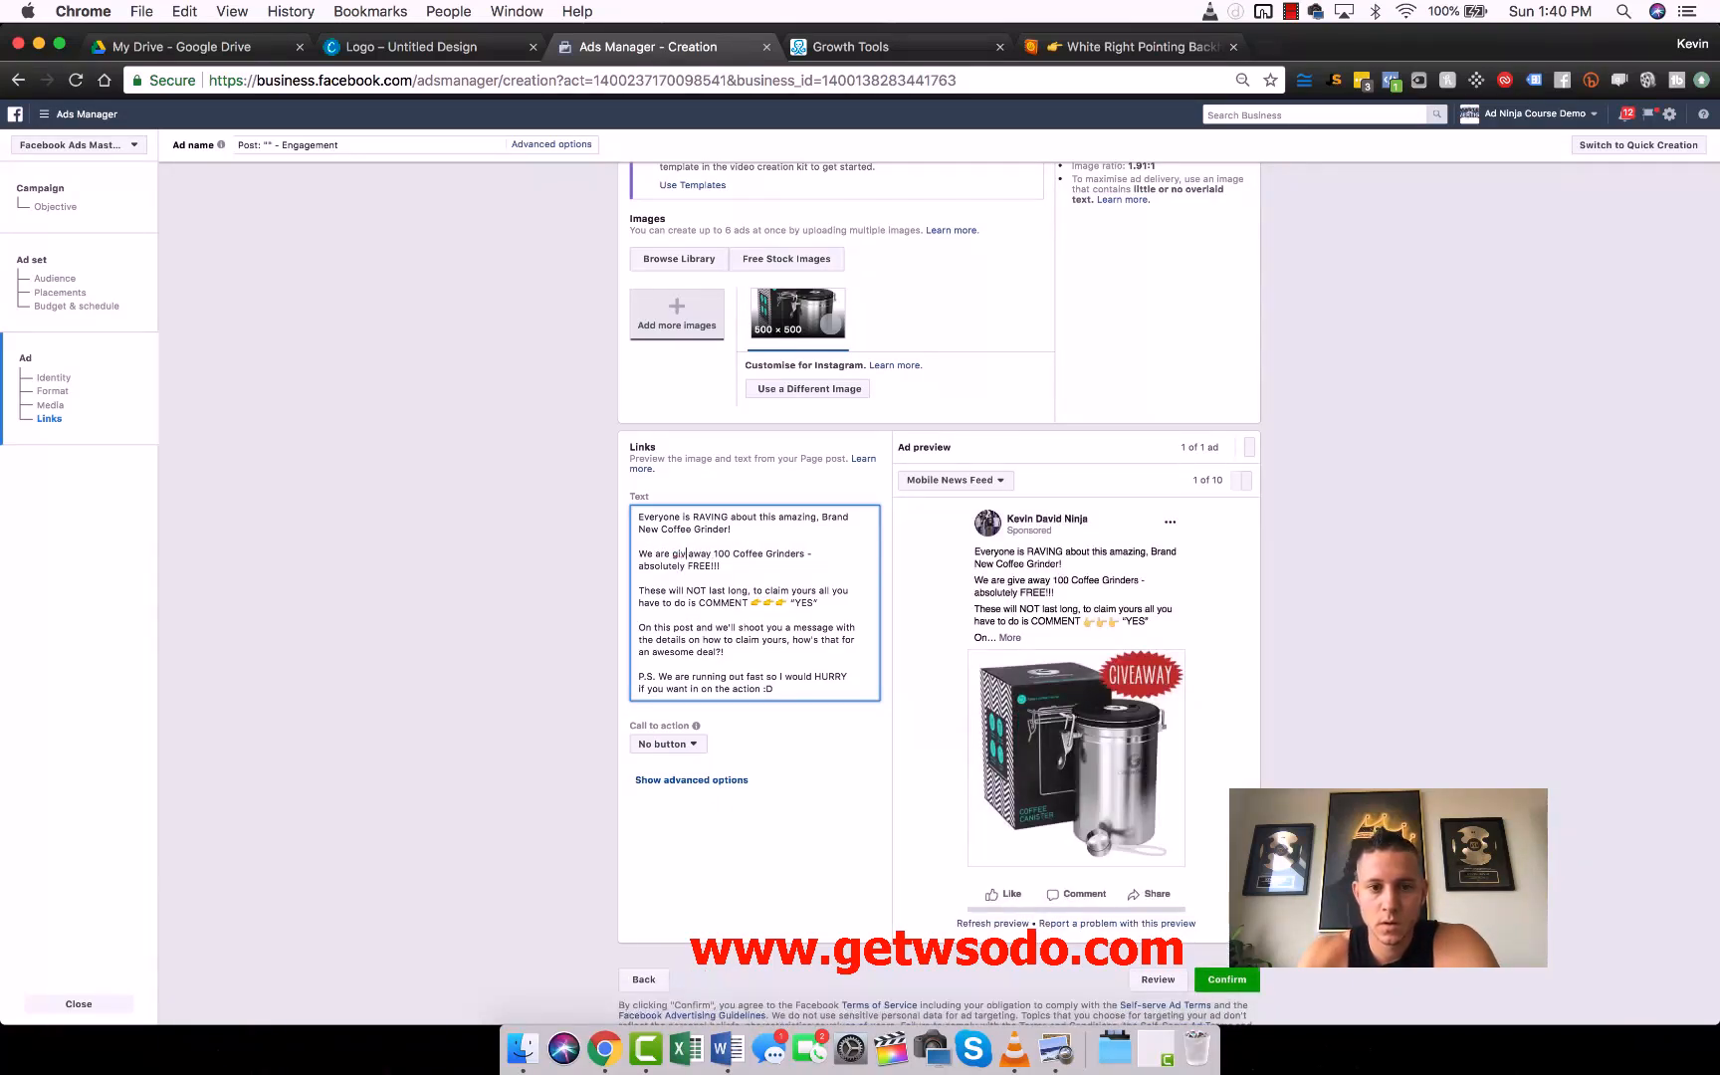
{"action": "type", "text": "ing"}
{"action": "left_click", "coordinate": [476, 597]}
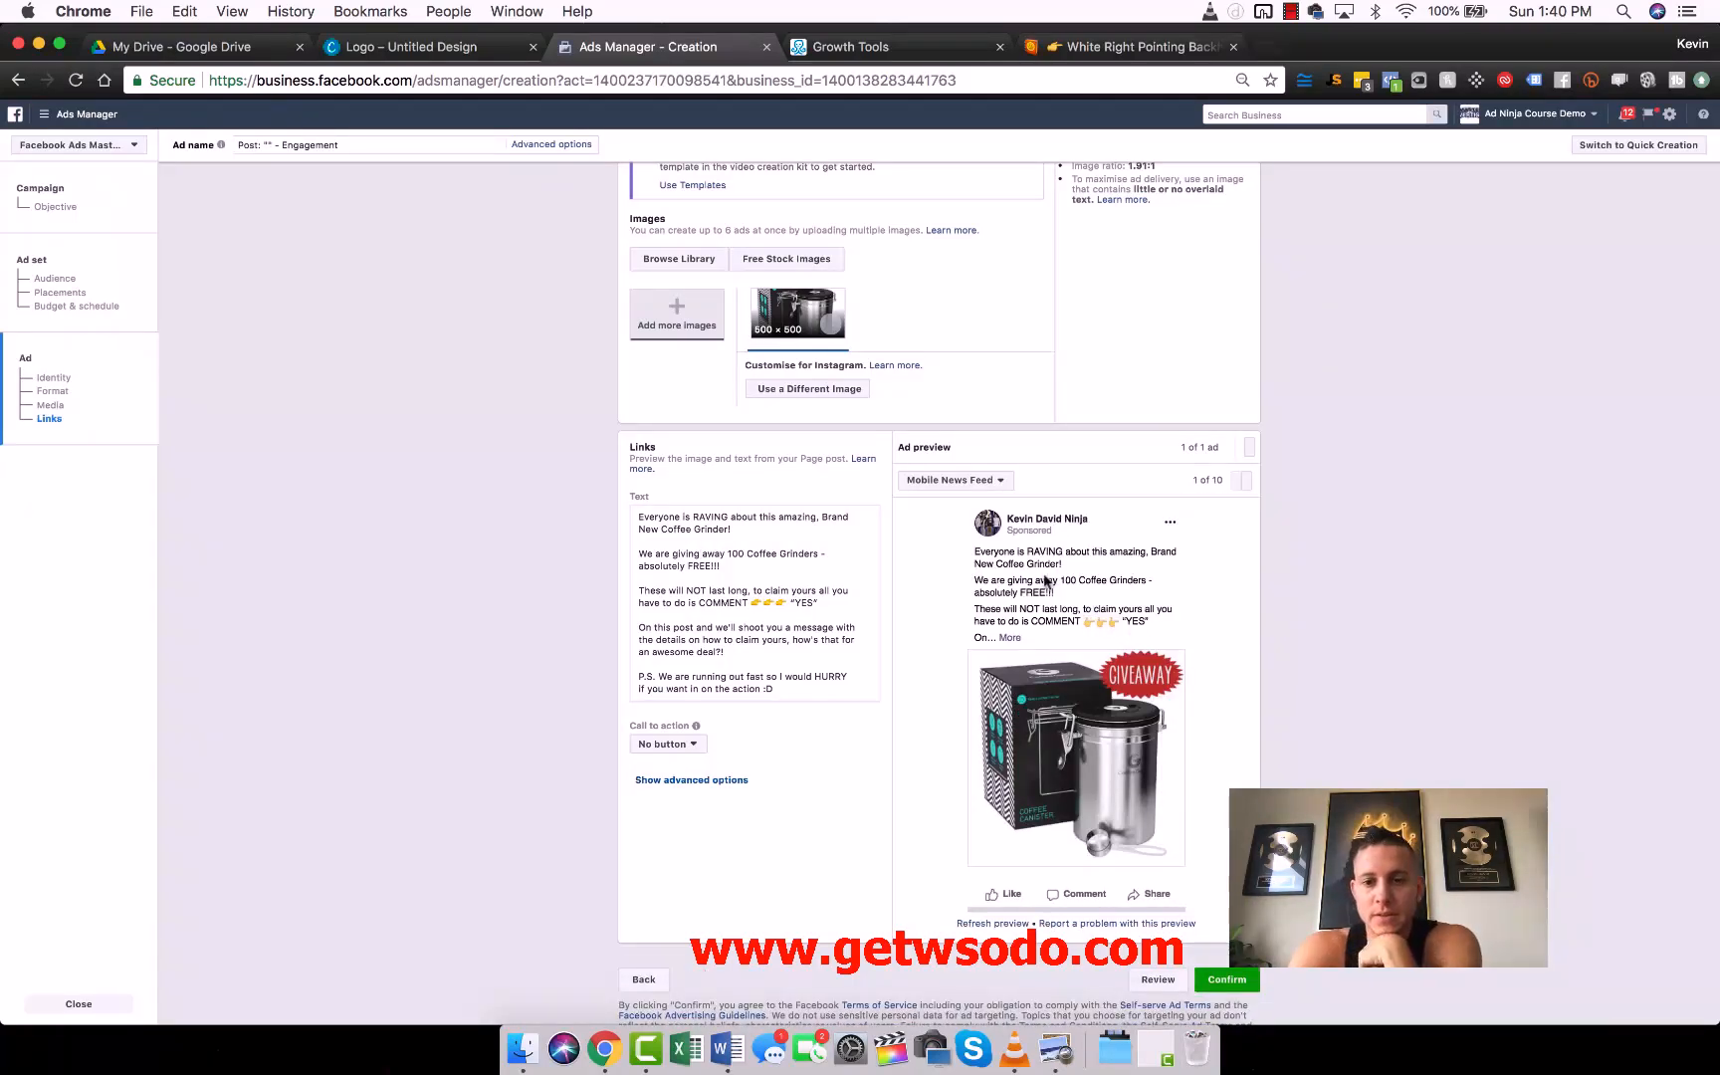
- Compare the "YES" instruction in the ad text and preview with the trigger keywords in ManyChat's Comment to Messages Template
{"action": "scroll", "coordinate": [1140, 677], "scroll_direction": "down", "scroll_amount": 2}
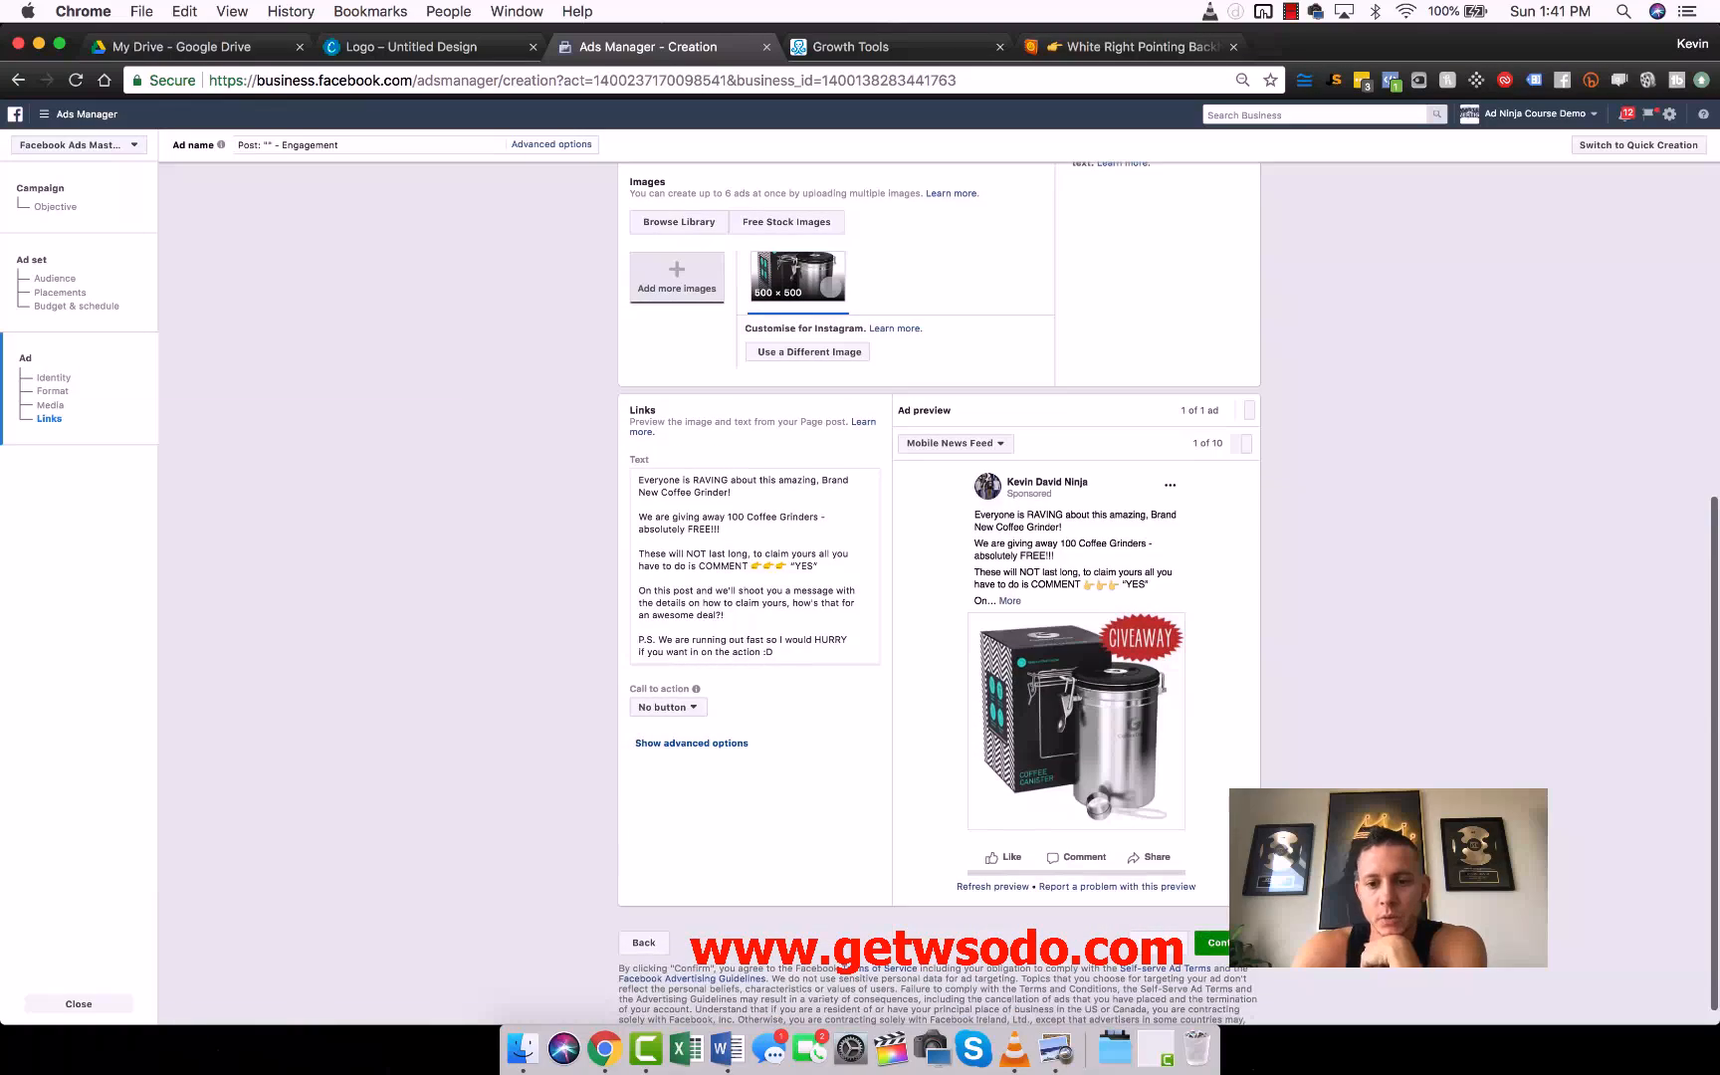
{"action": "scroll", "coordinate": [938, 597], "scroll_direction": "up", "scroll_amount": 2}
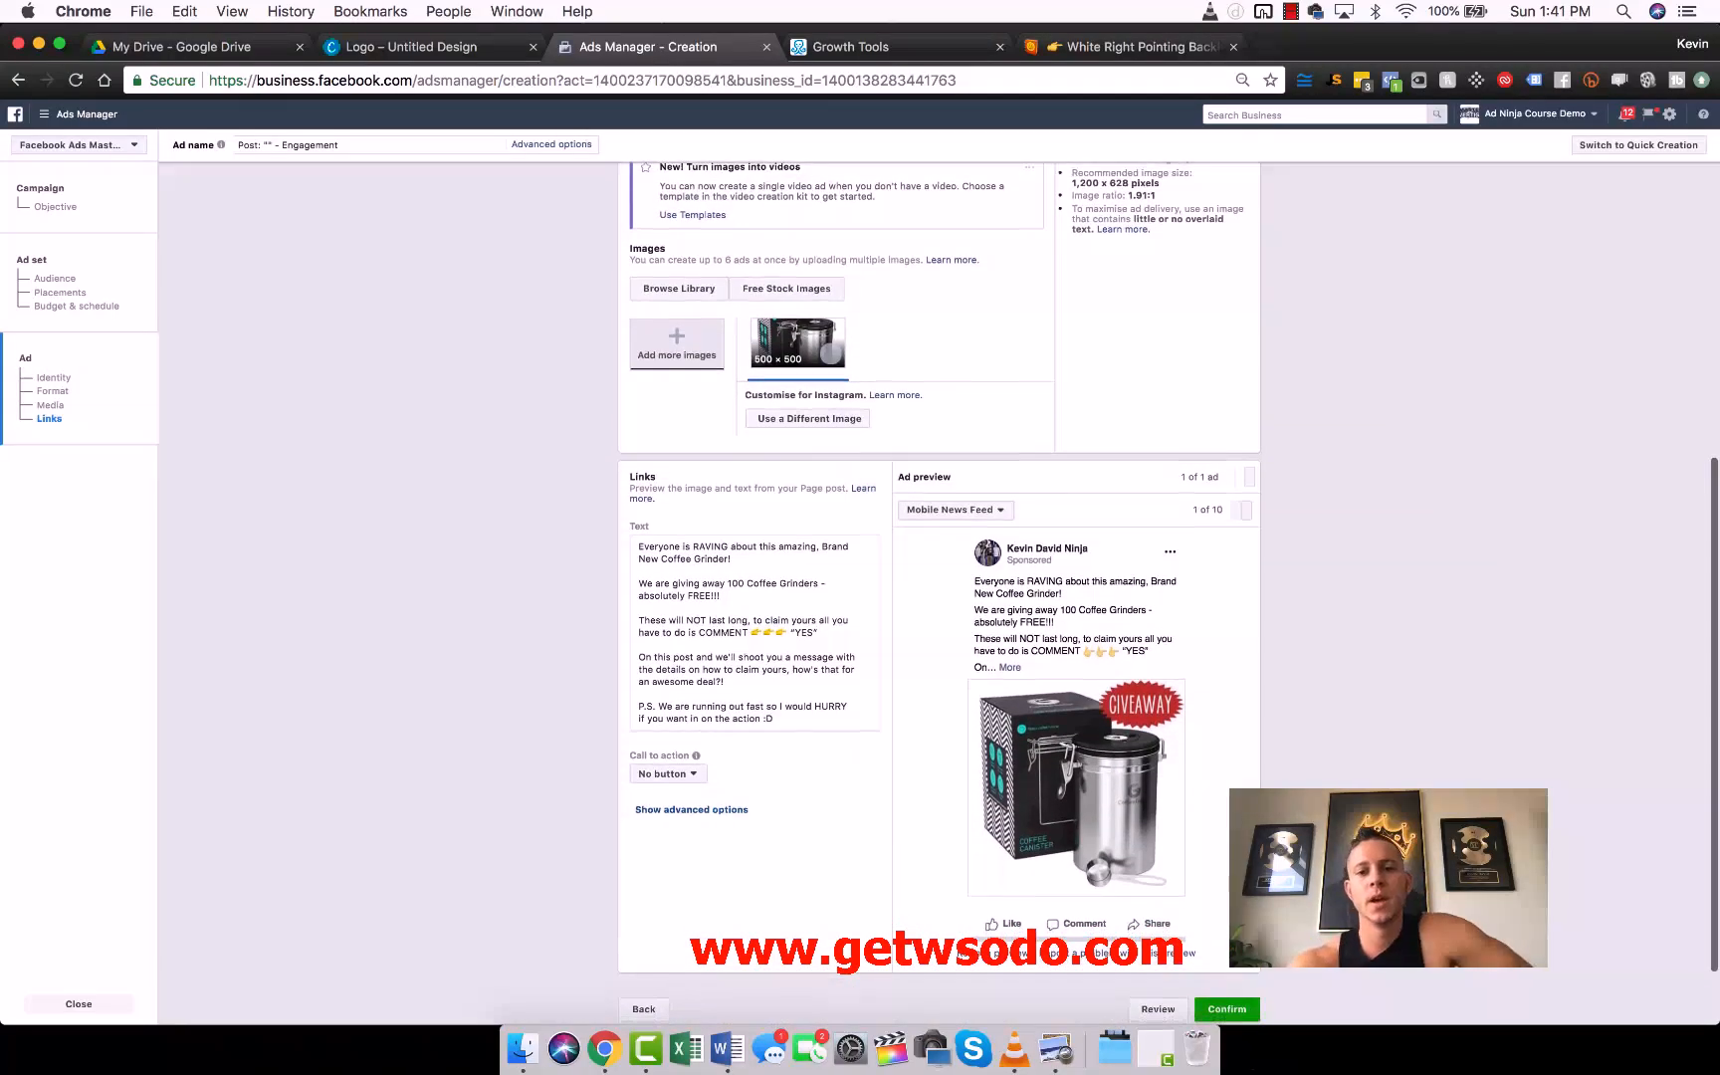
{"action": "scroll", "coordinate": [962, 271], "scroll_direction": "up", "scroll_amount": 10}
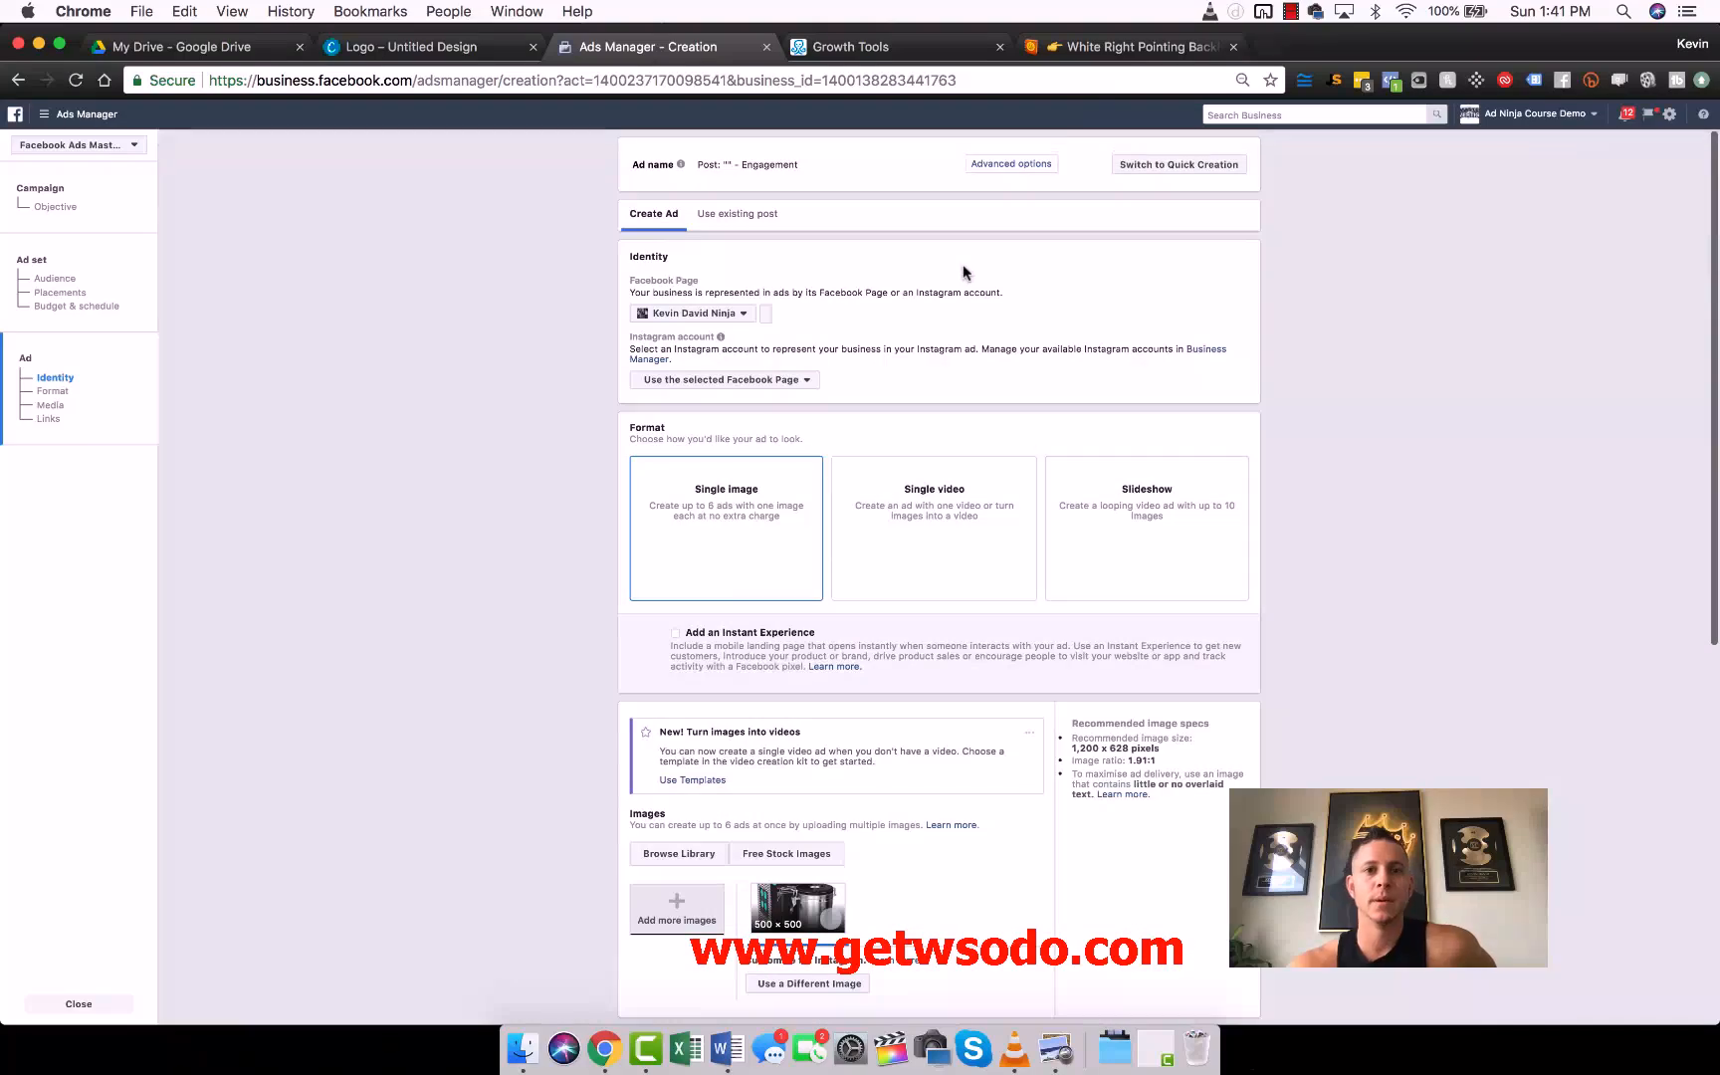
{"action": "left_click", "coordinate": [844, 55]}
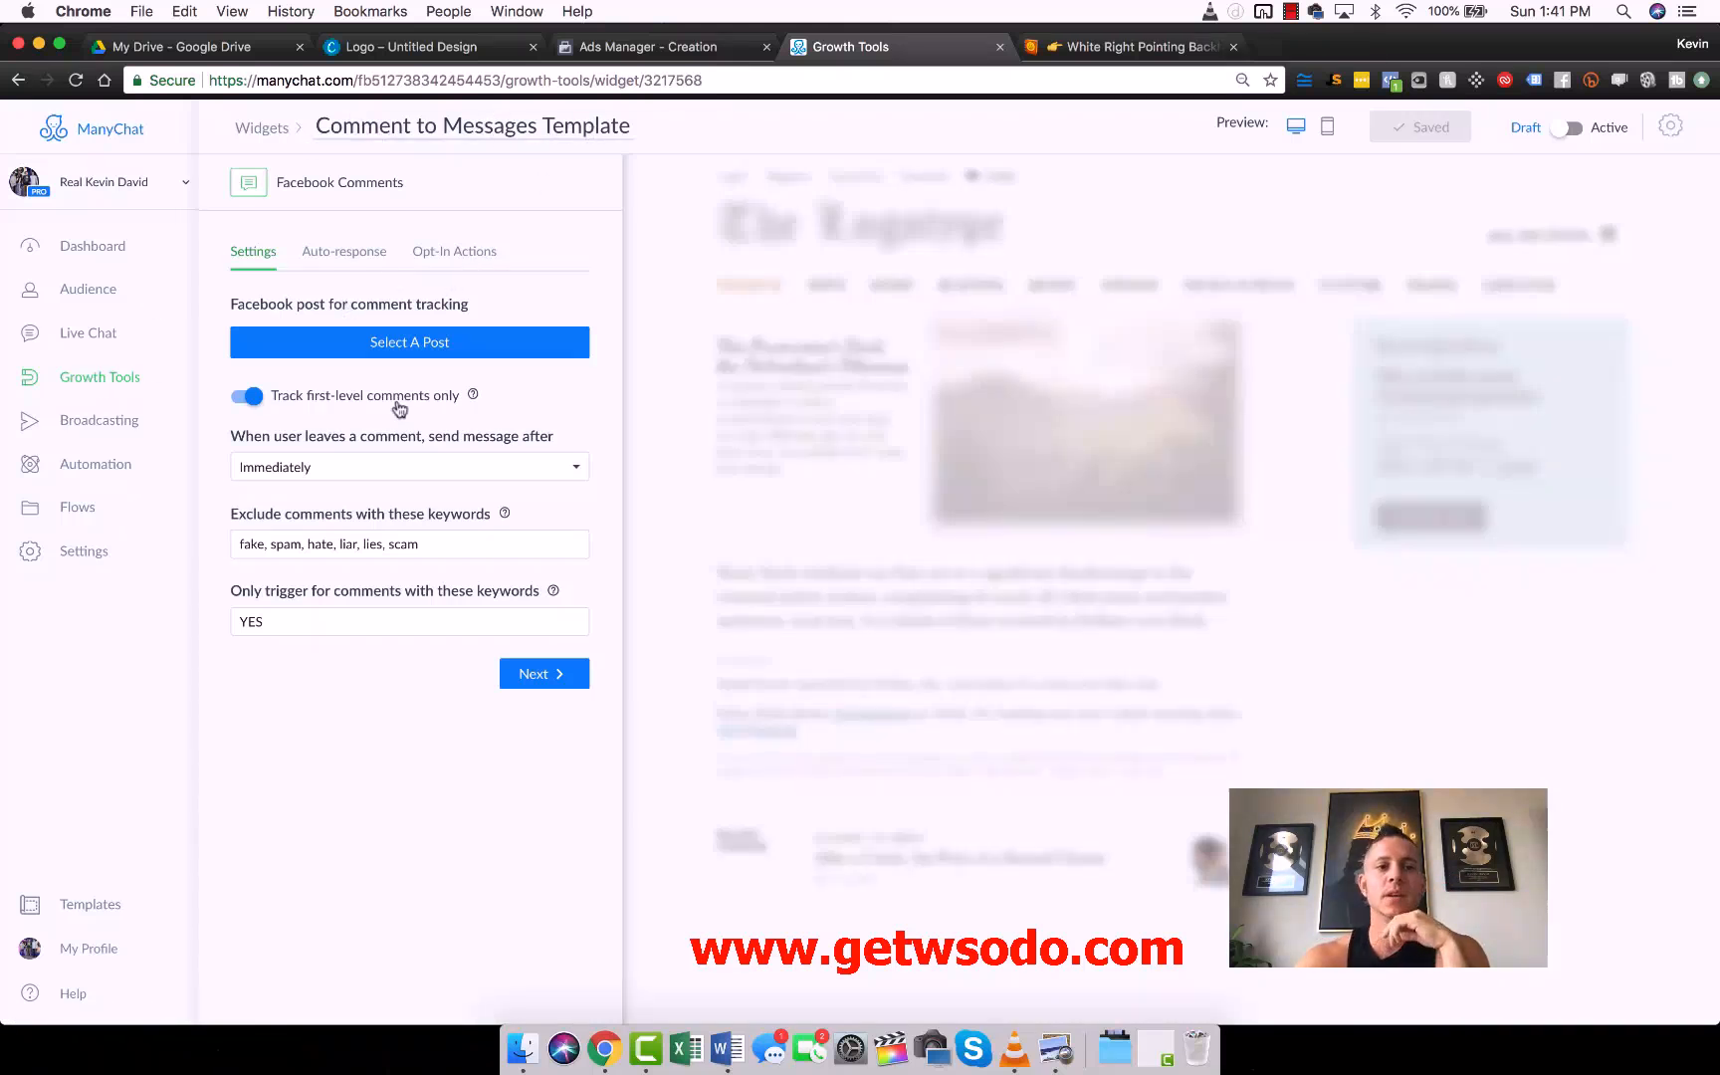
{"action": "triple_click", "coordinate": [286, 592]}
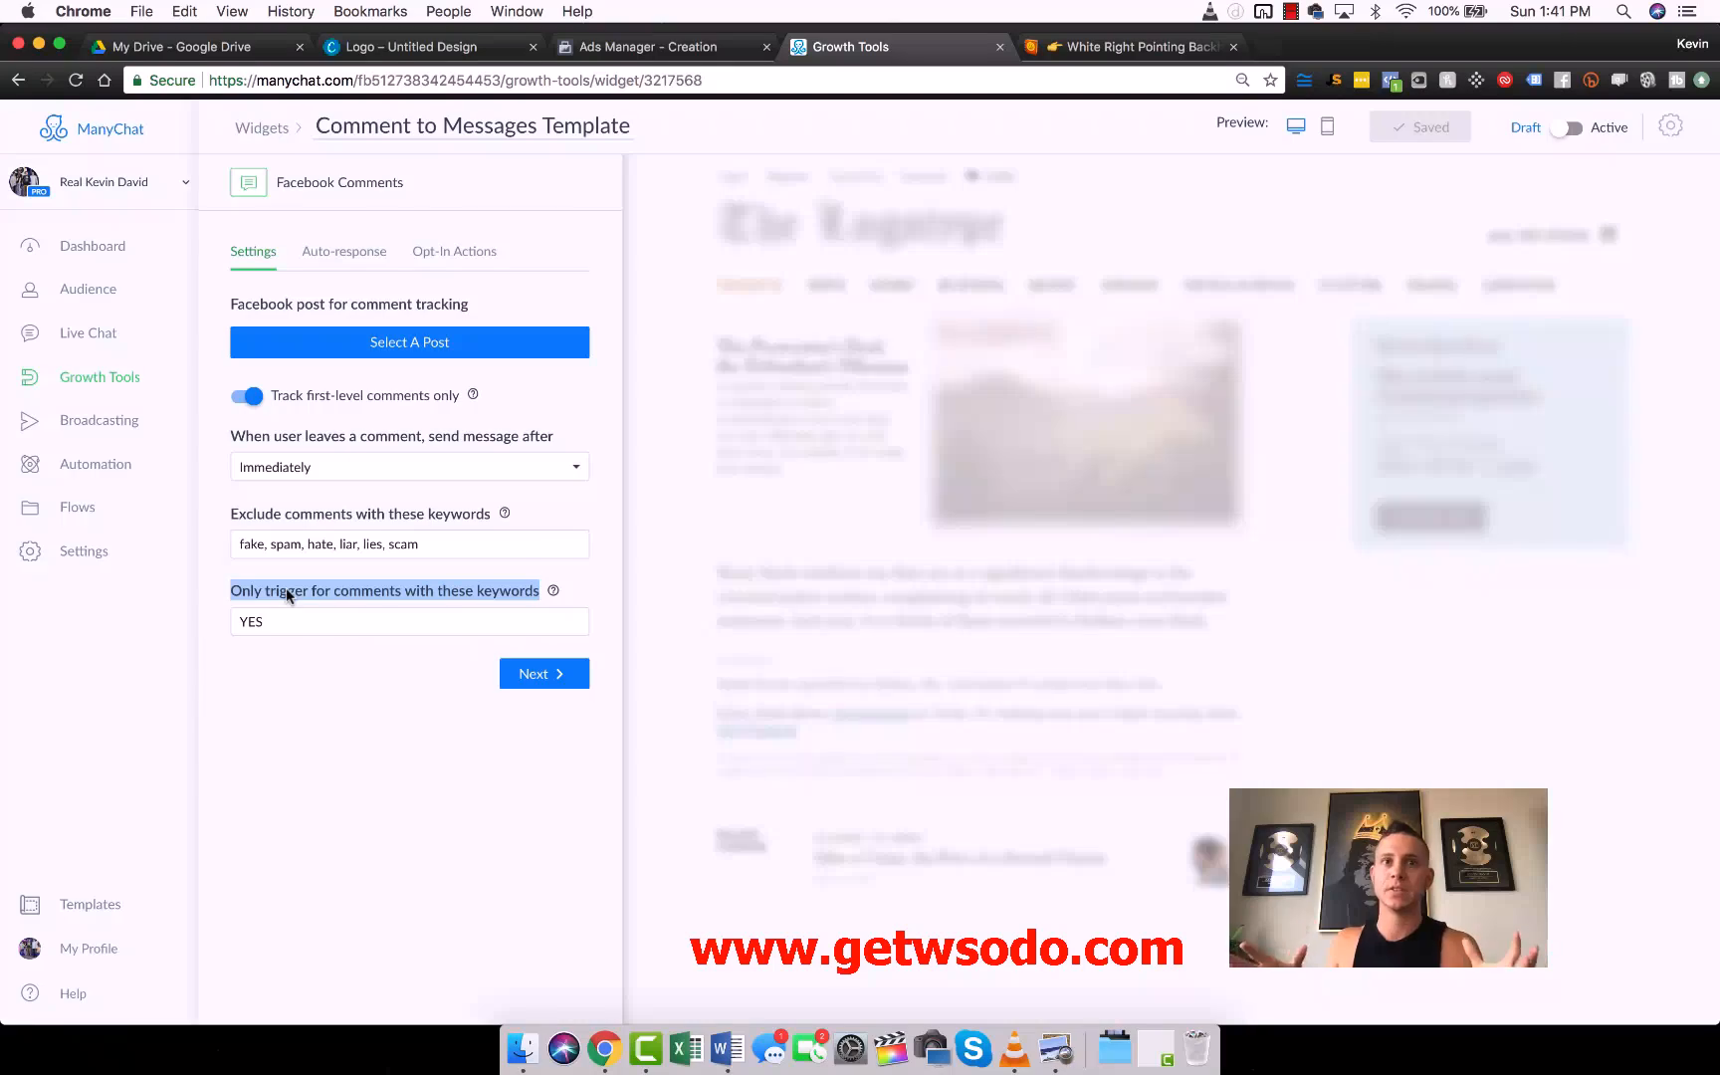
{"action": "left_click", "coordinate": [286, 594]}
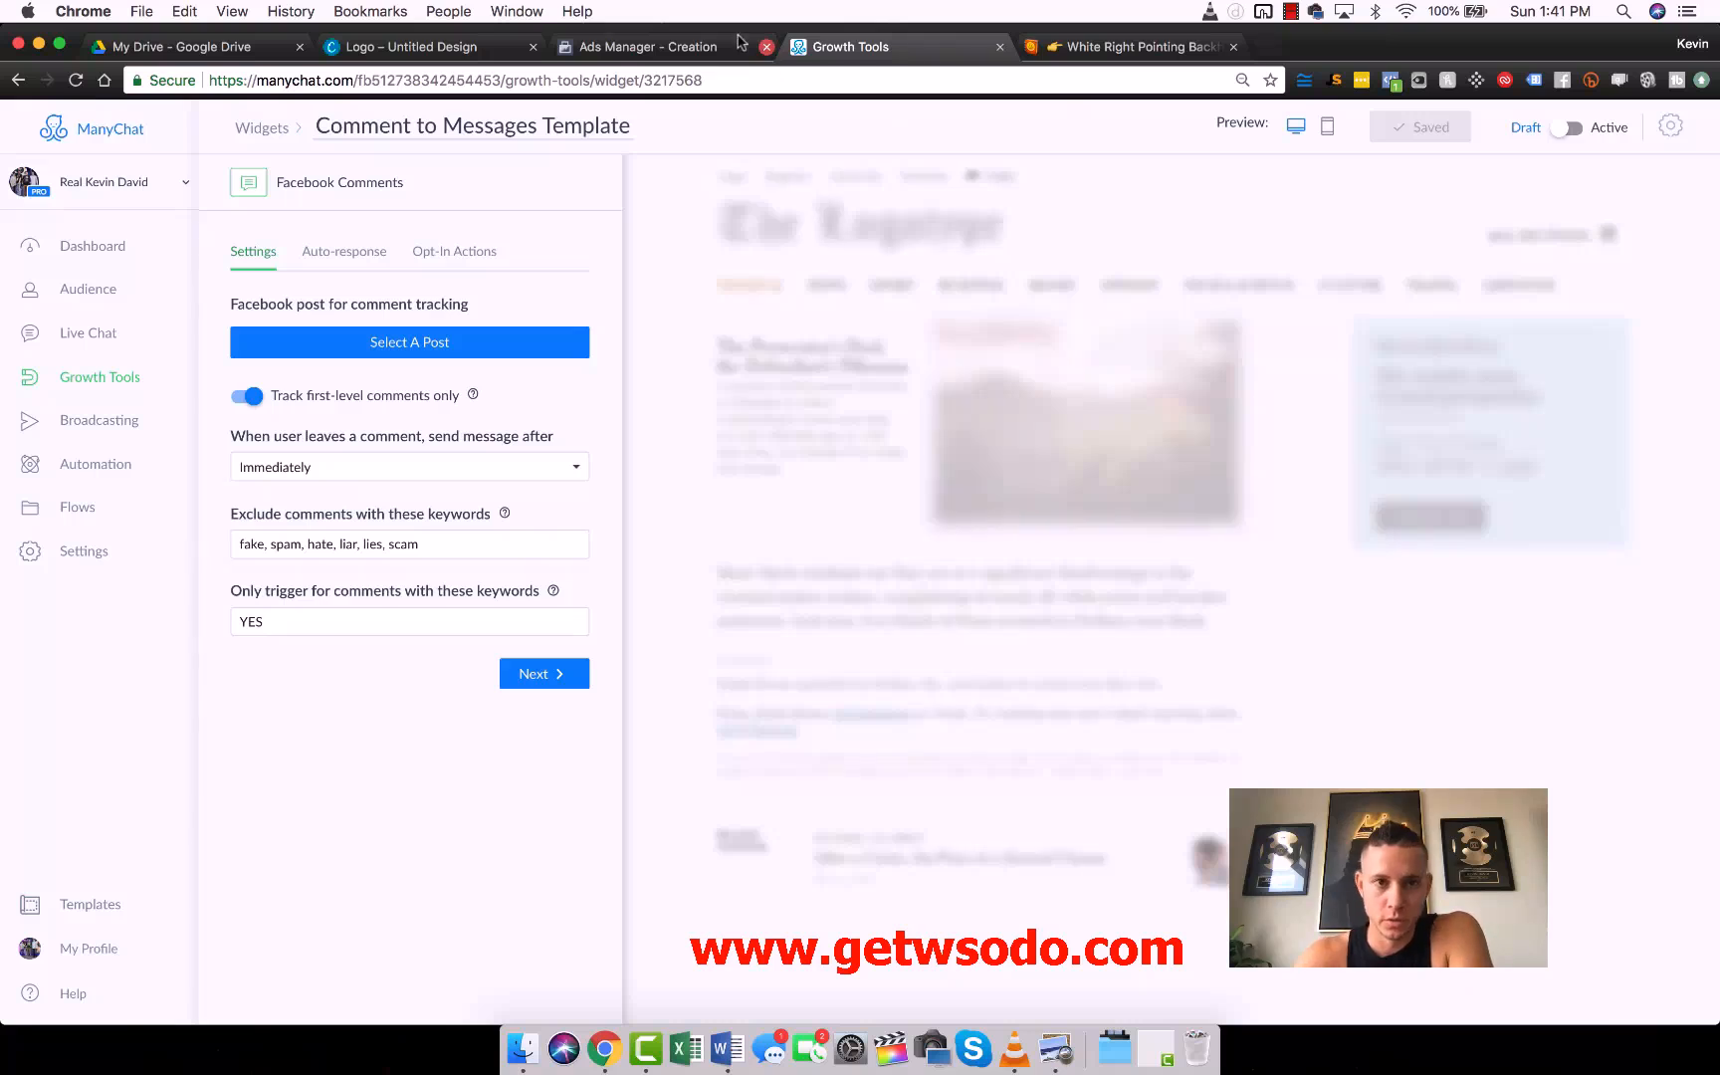
{"action": "left_click", "coordinate": [704, 48]}
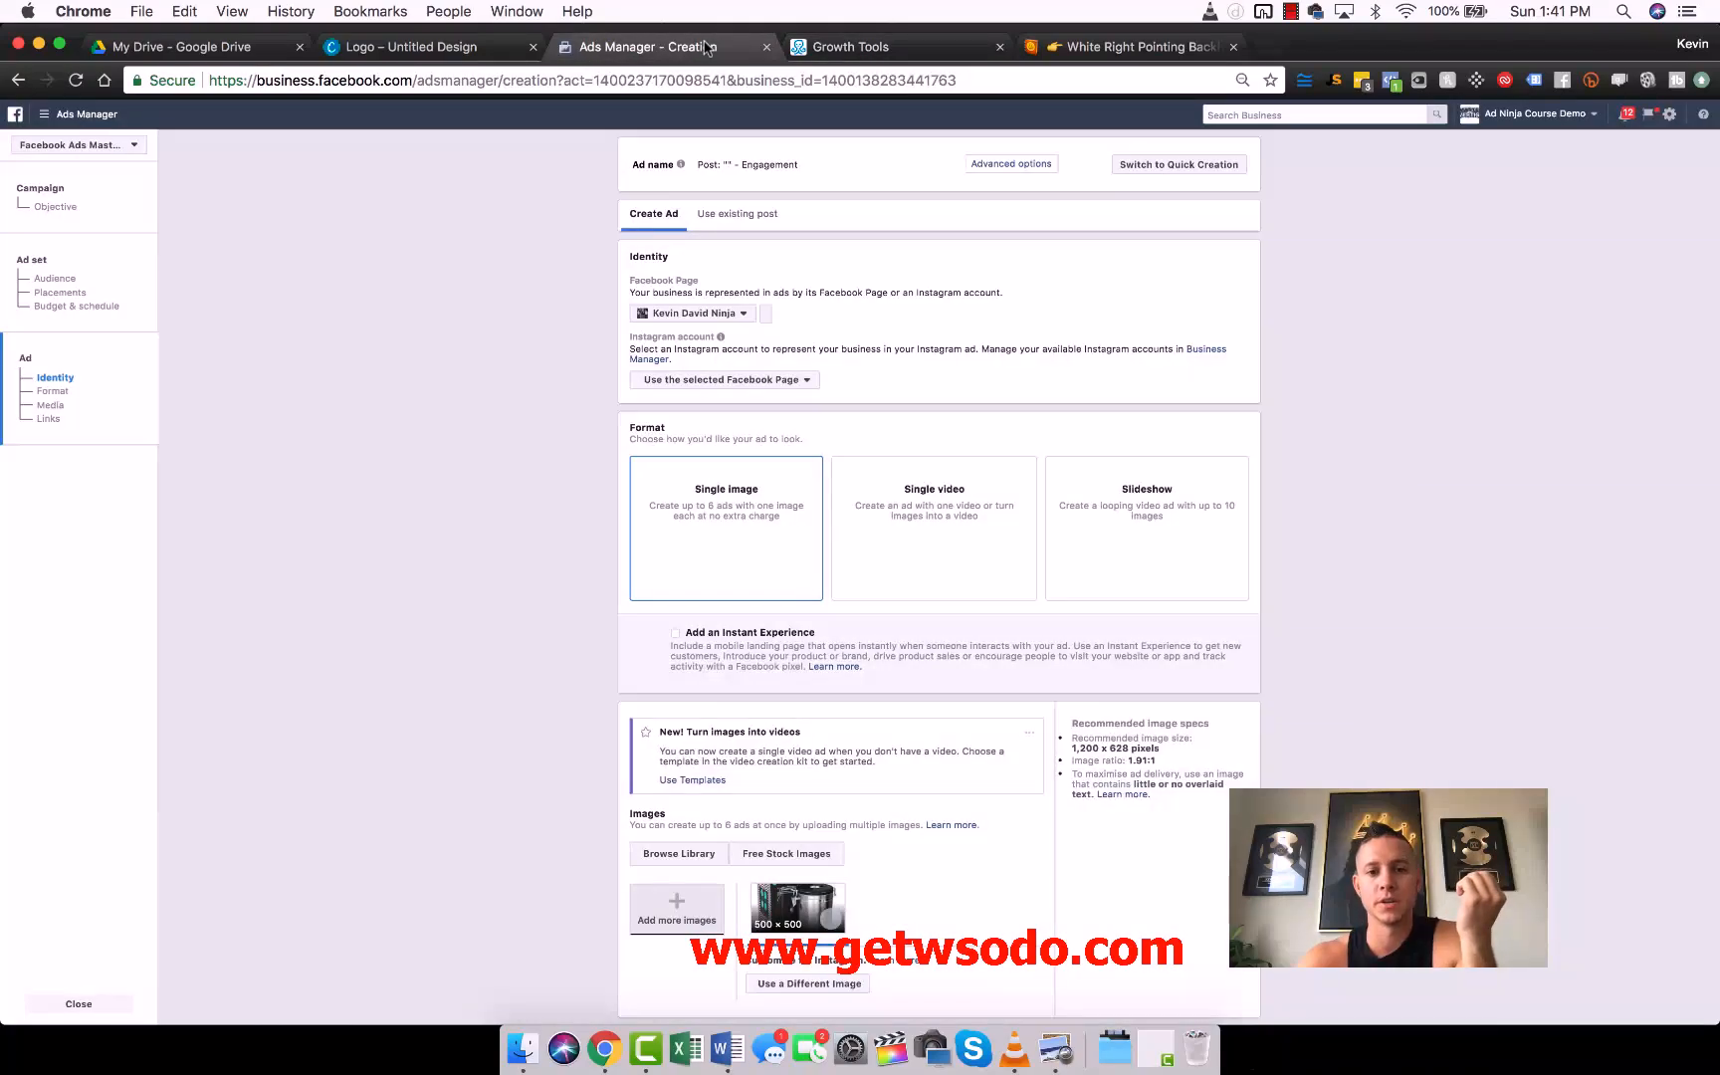
{"action": "scroll", "coordinate": [775, 514], "scroll_direction": "down", "scroll_amount": 10}
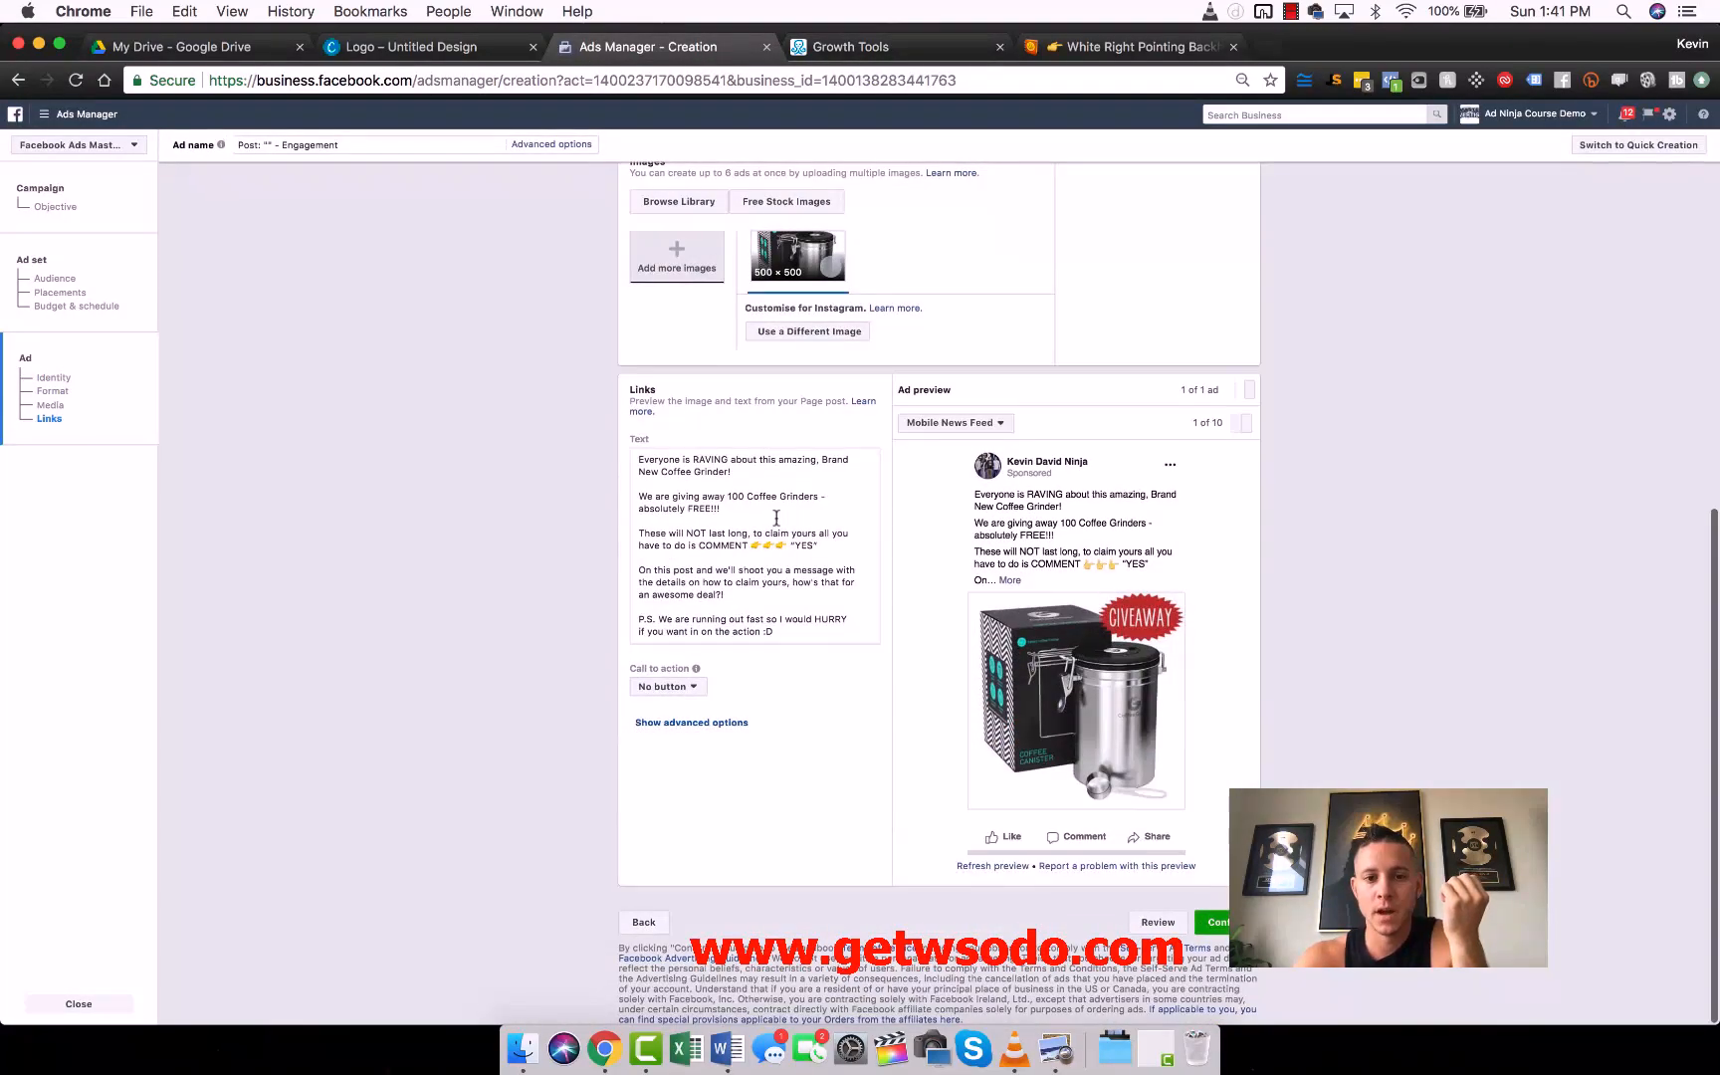
{"action": "left_click_drag", "start_coordinate": [787, 546], "coordinate": [822, 546]}
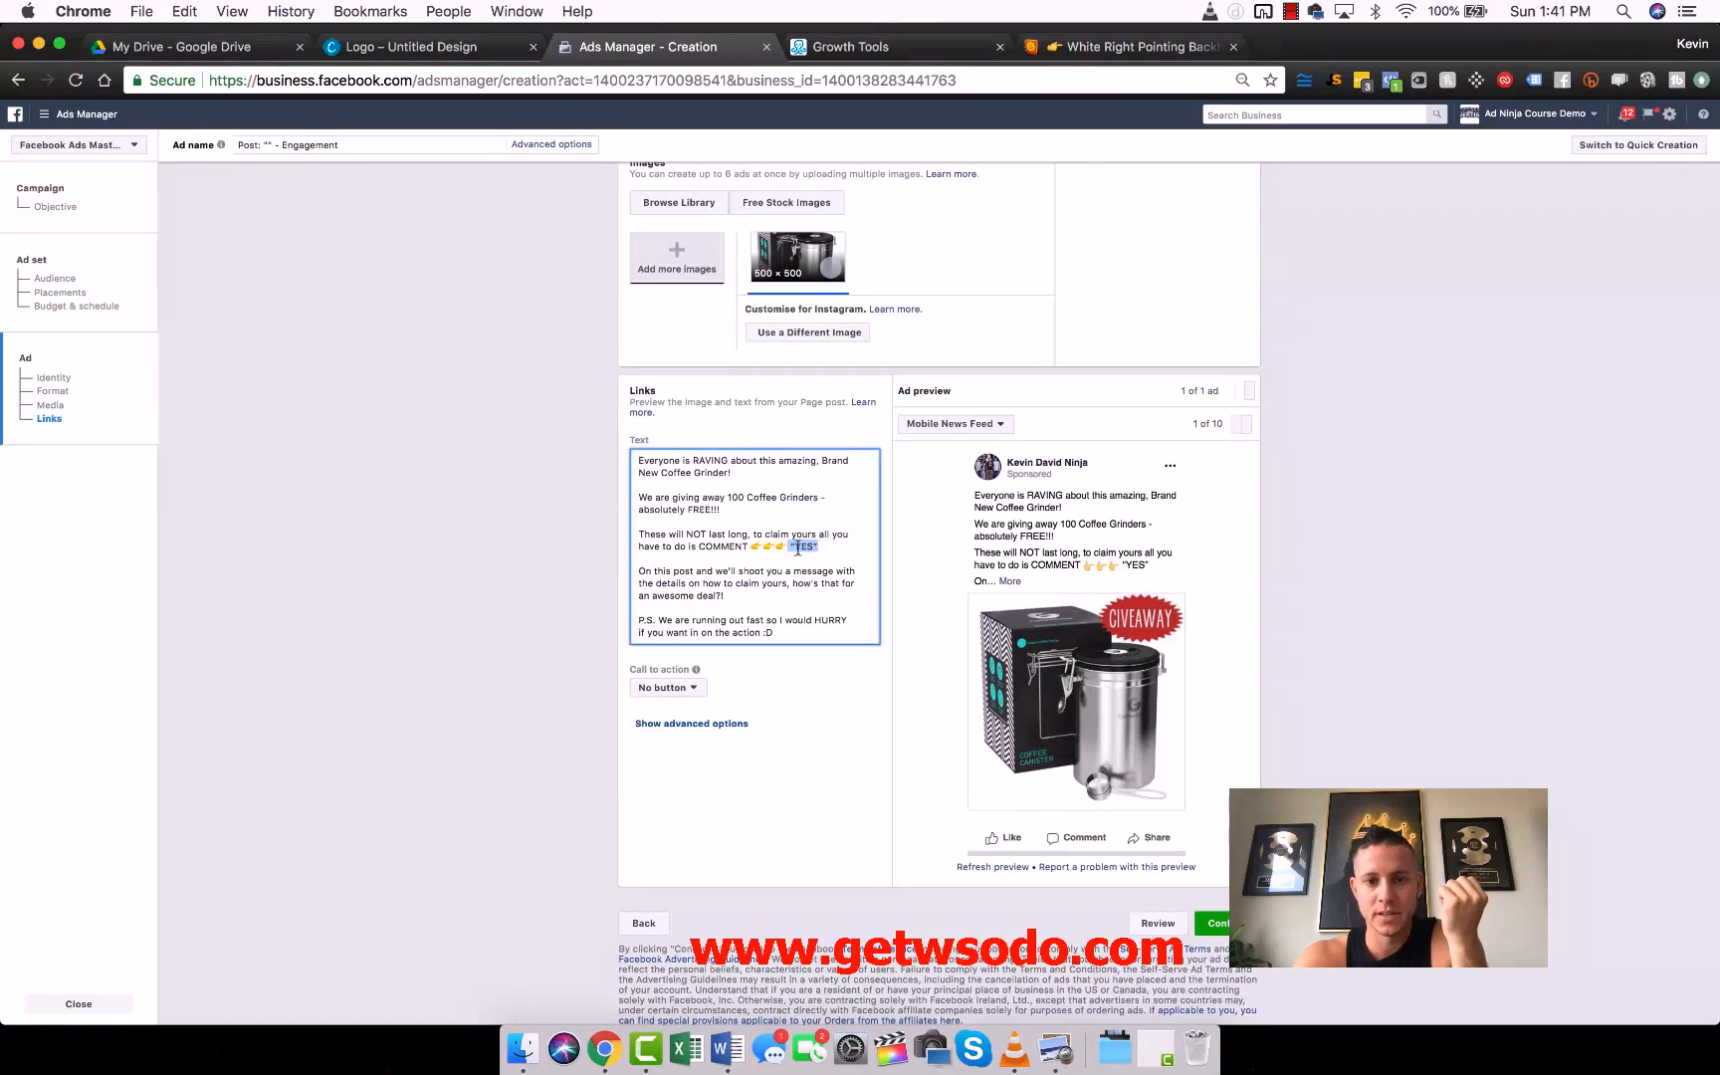
- Review the ManyChat template's post-tracking settings and auto-response message alongside the Ads Manager draft
{"action": "left_click", "coordinate": [822, 45]}
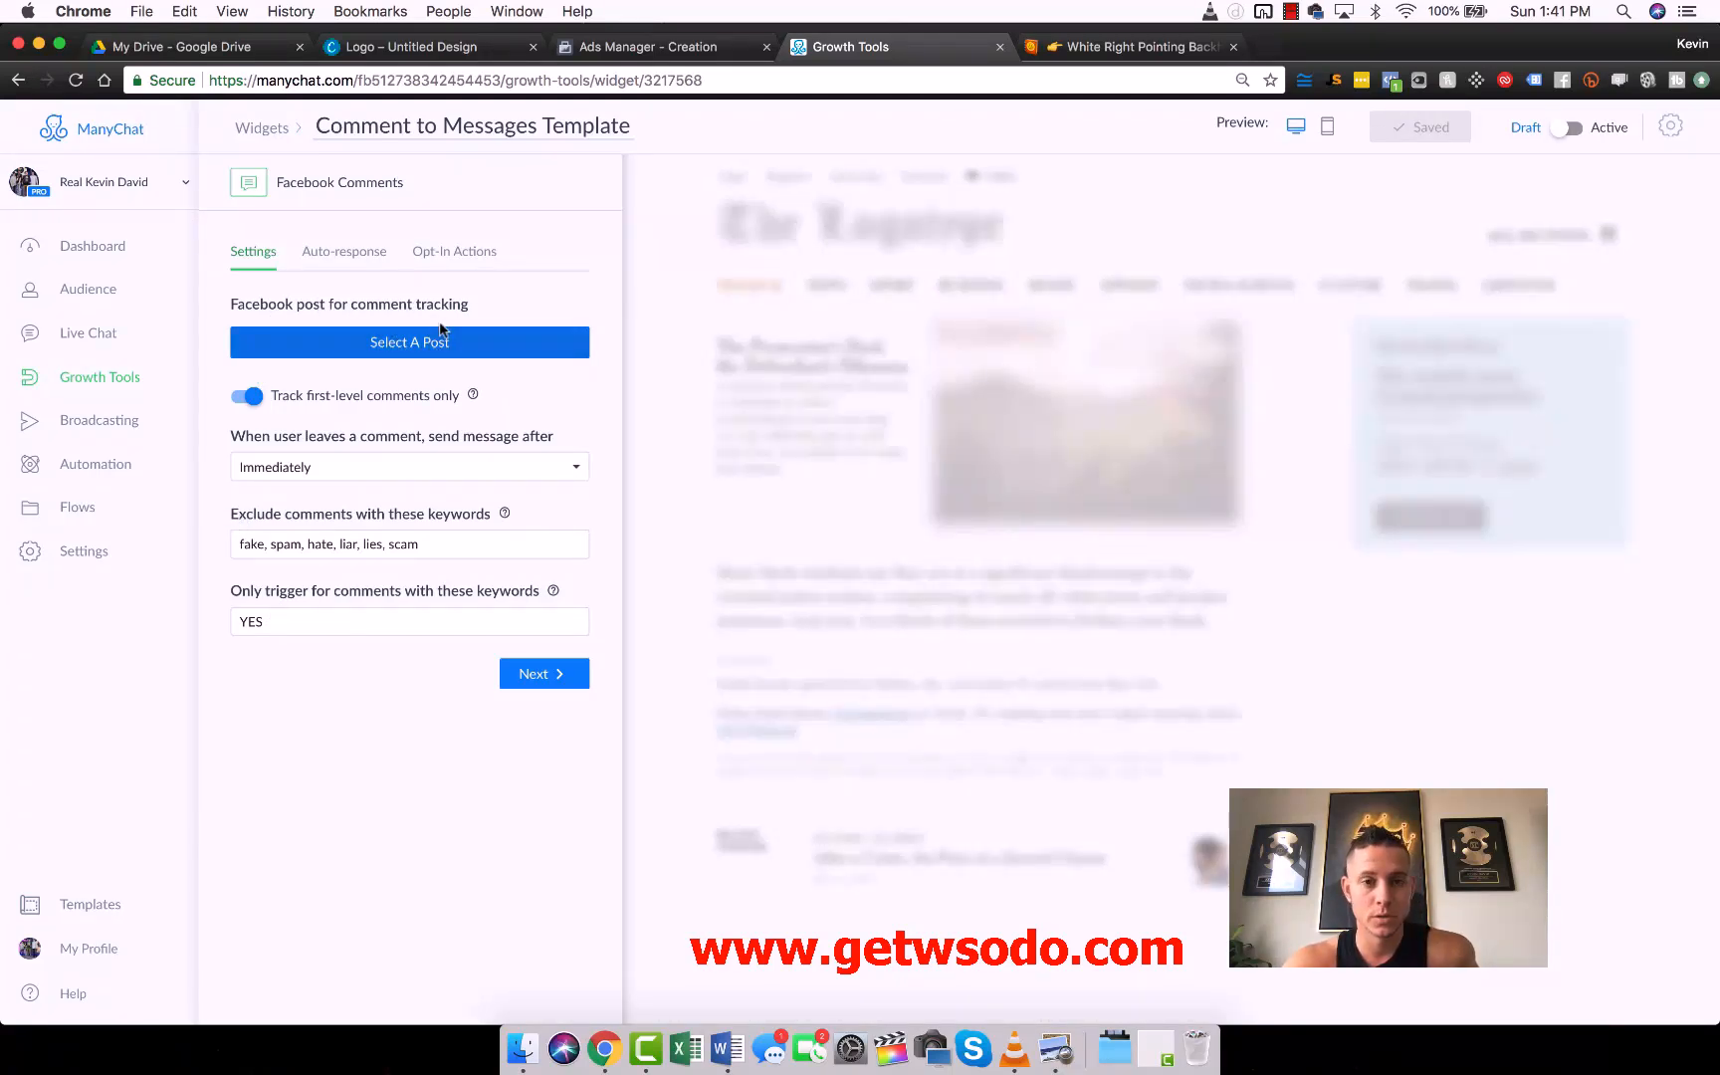
{"action": "left_click", "coordinate": [645, 61]}
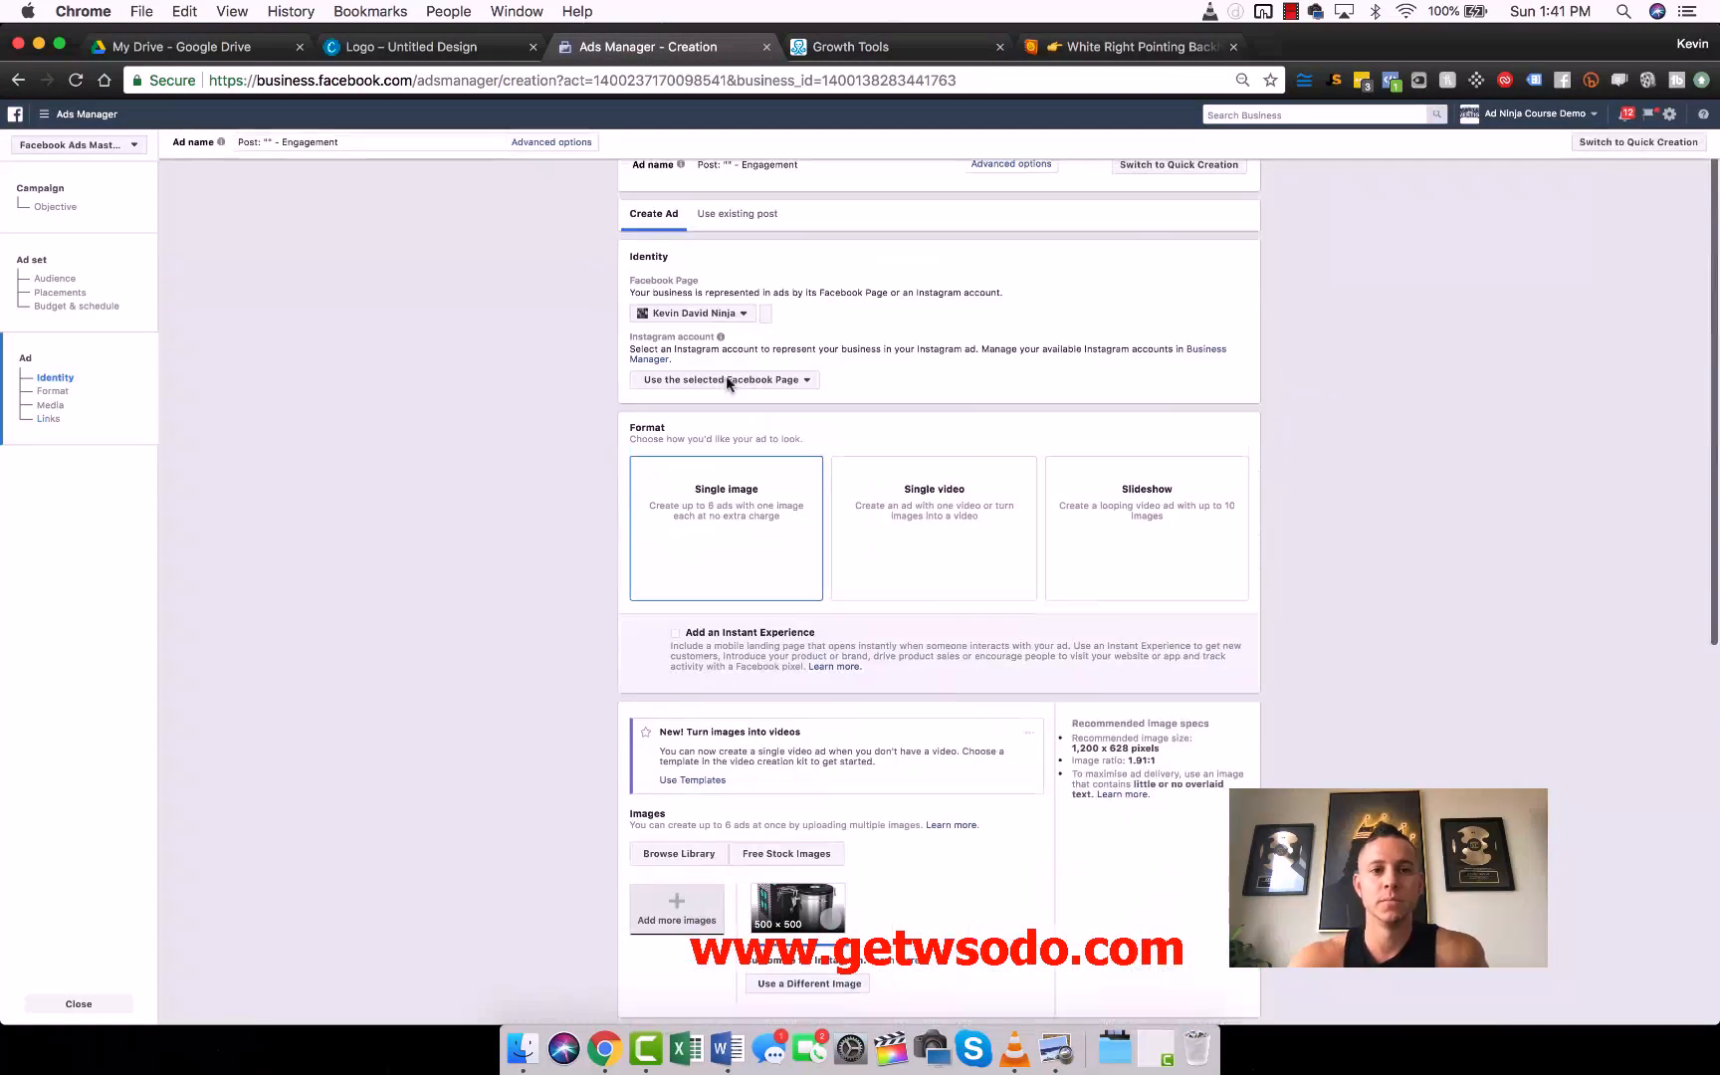
{"action": "left_click", "coordinate": [880, 44]}
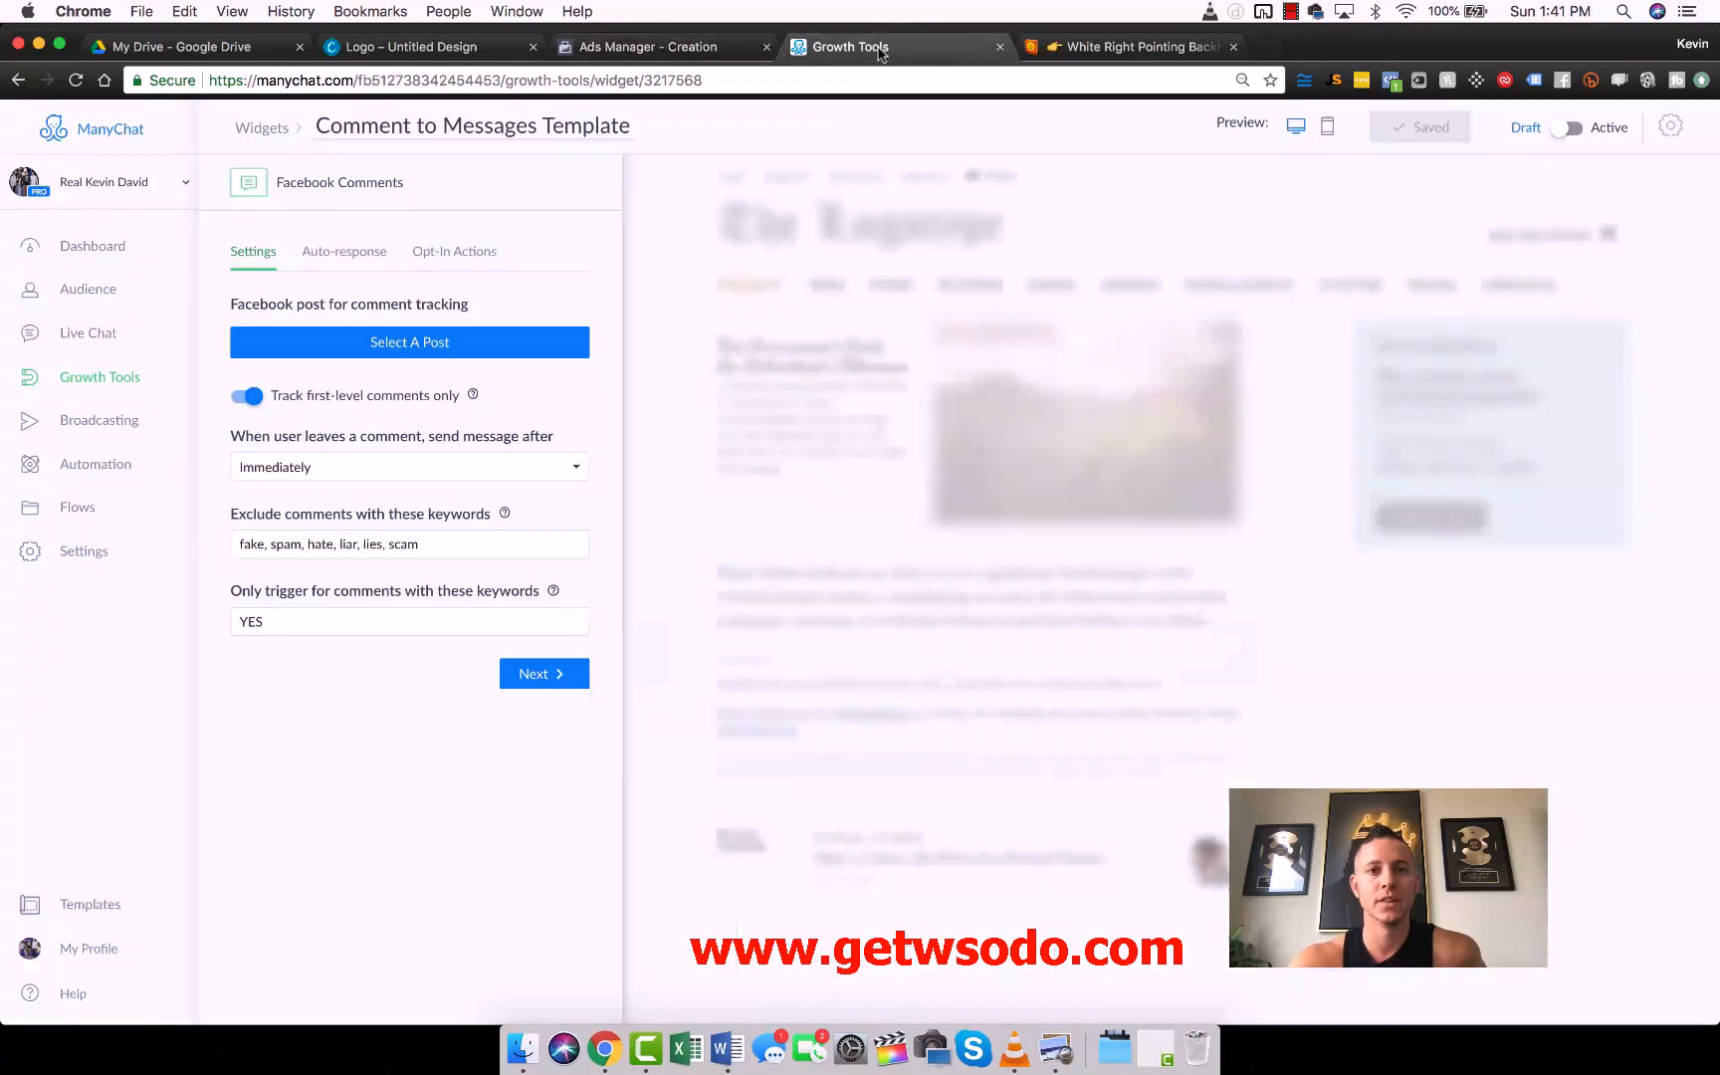
{"action": "left_click", "coordinate": [622, 55]}
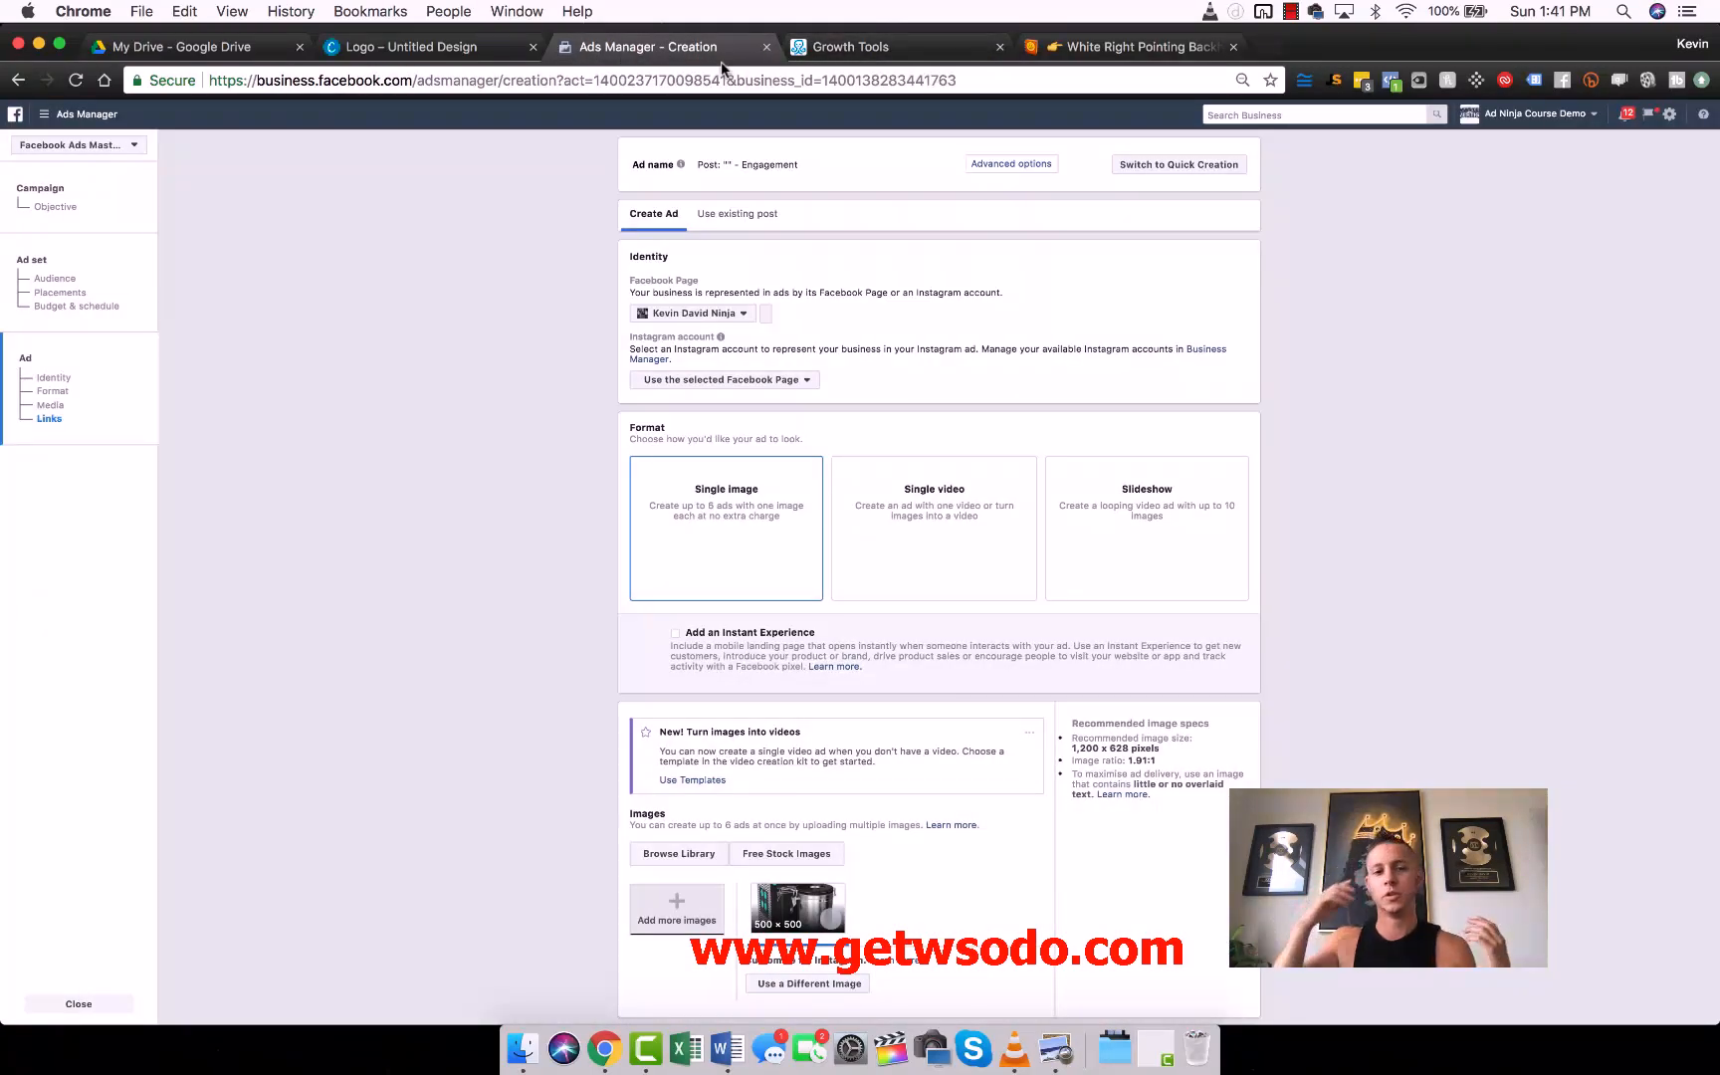
{"action": "left_click", "coordinate": [862, 47]}
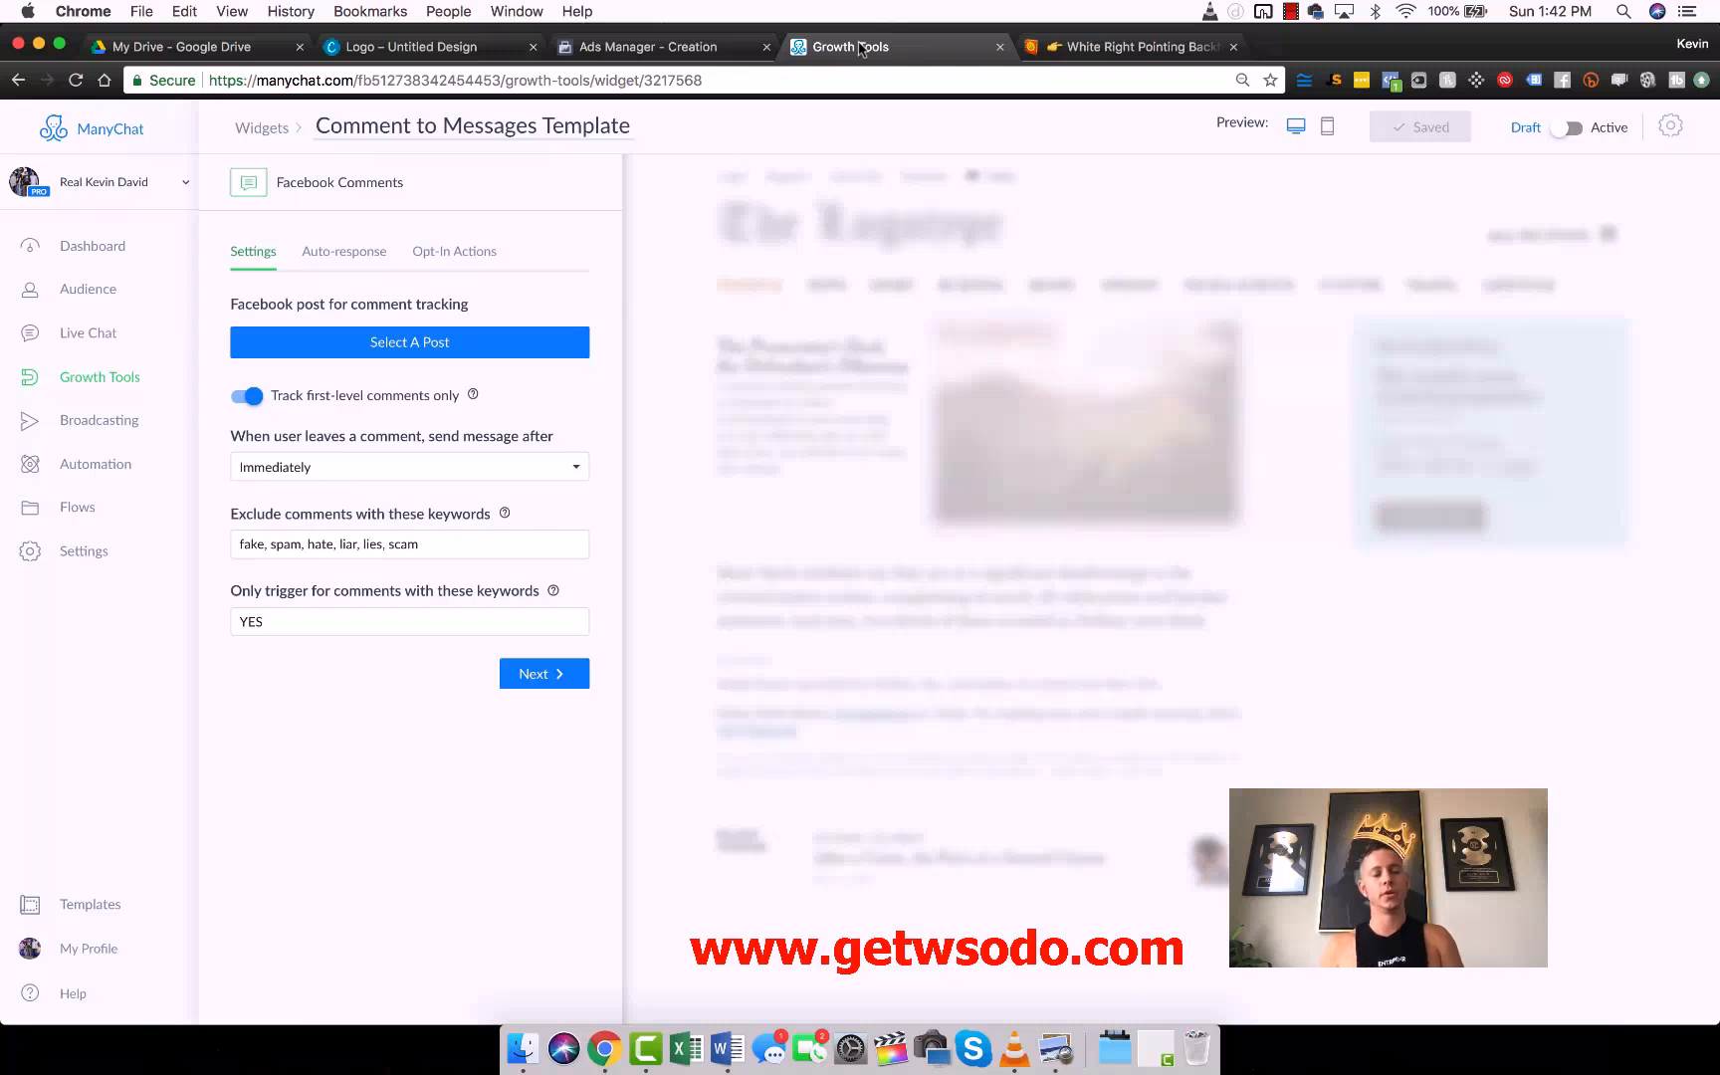
{"action": "left_click", "coordinate": [332, 257]}
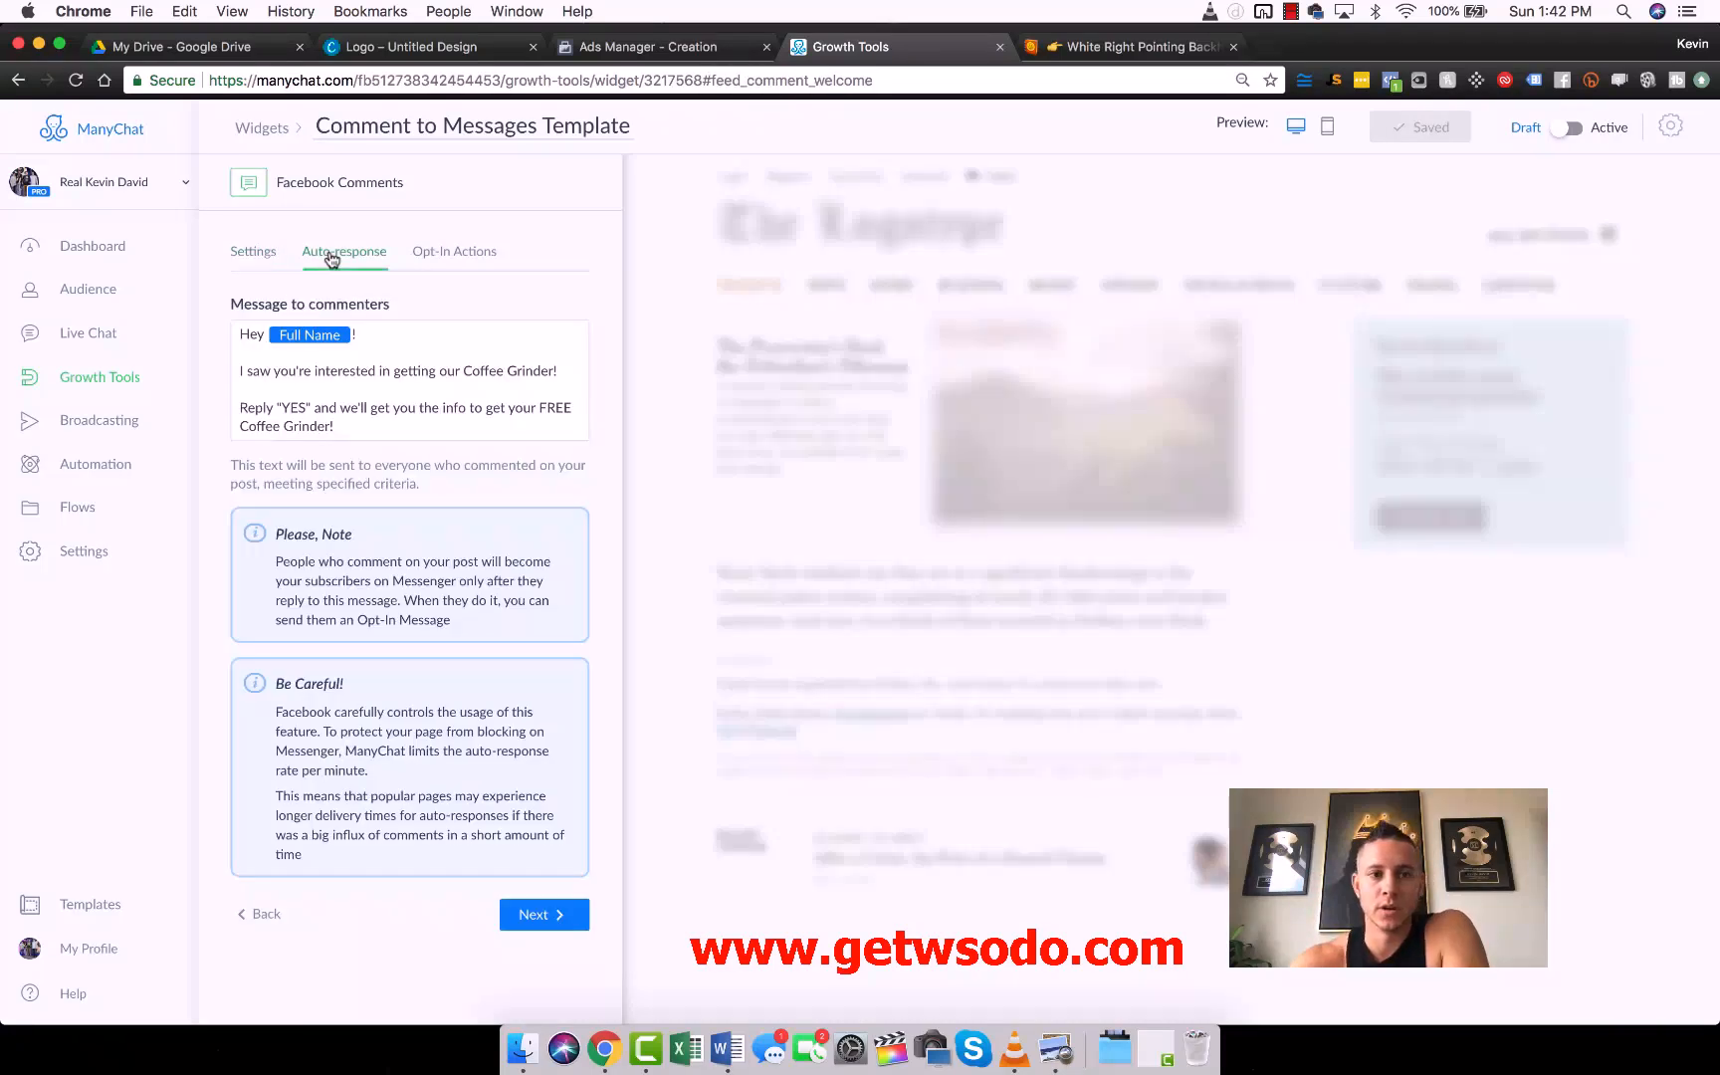
{"action": "left_click", "coordinate": [264, 257]}
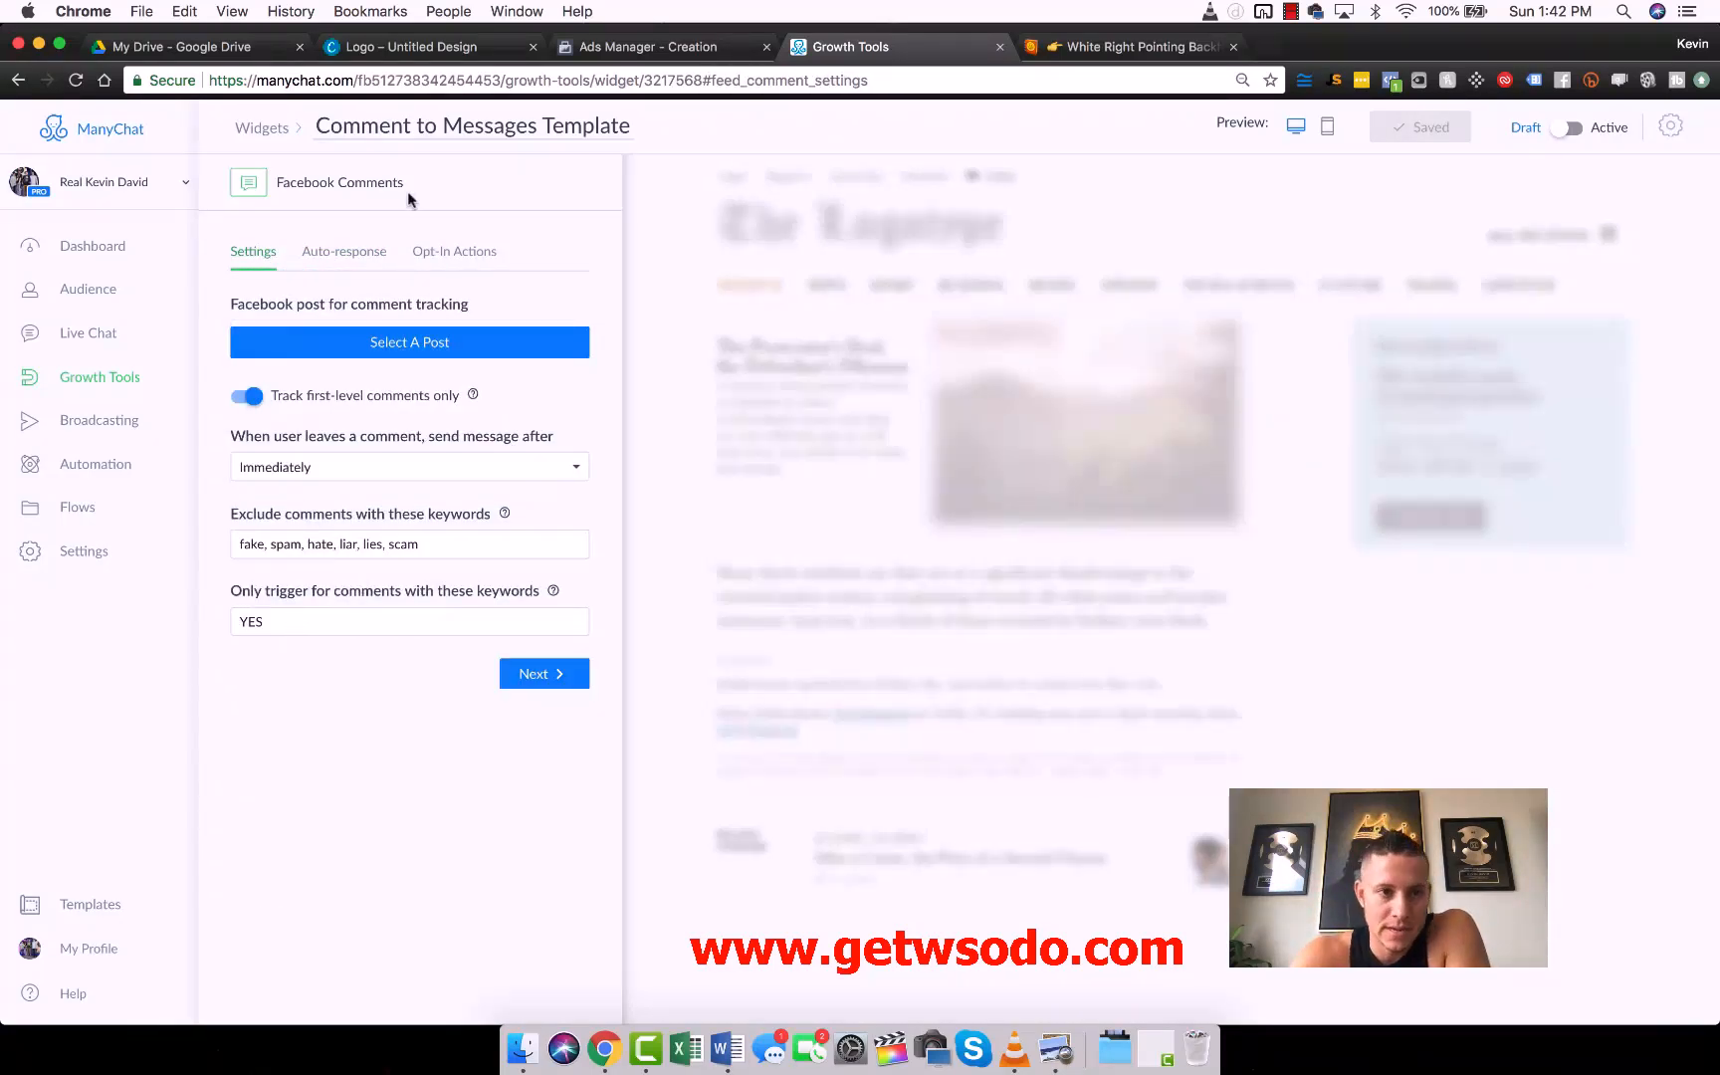
- Add "ASAP" after "Coffee Grinder" in the last sentence of the template's auto-response message to commenters
{"action": "left_click", "coordinate": [342, 249]}
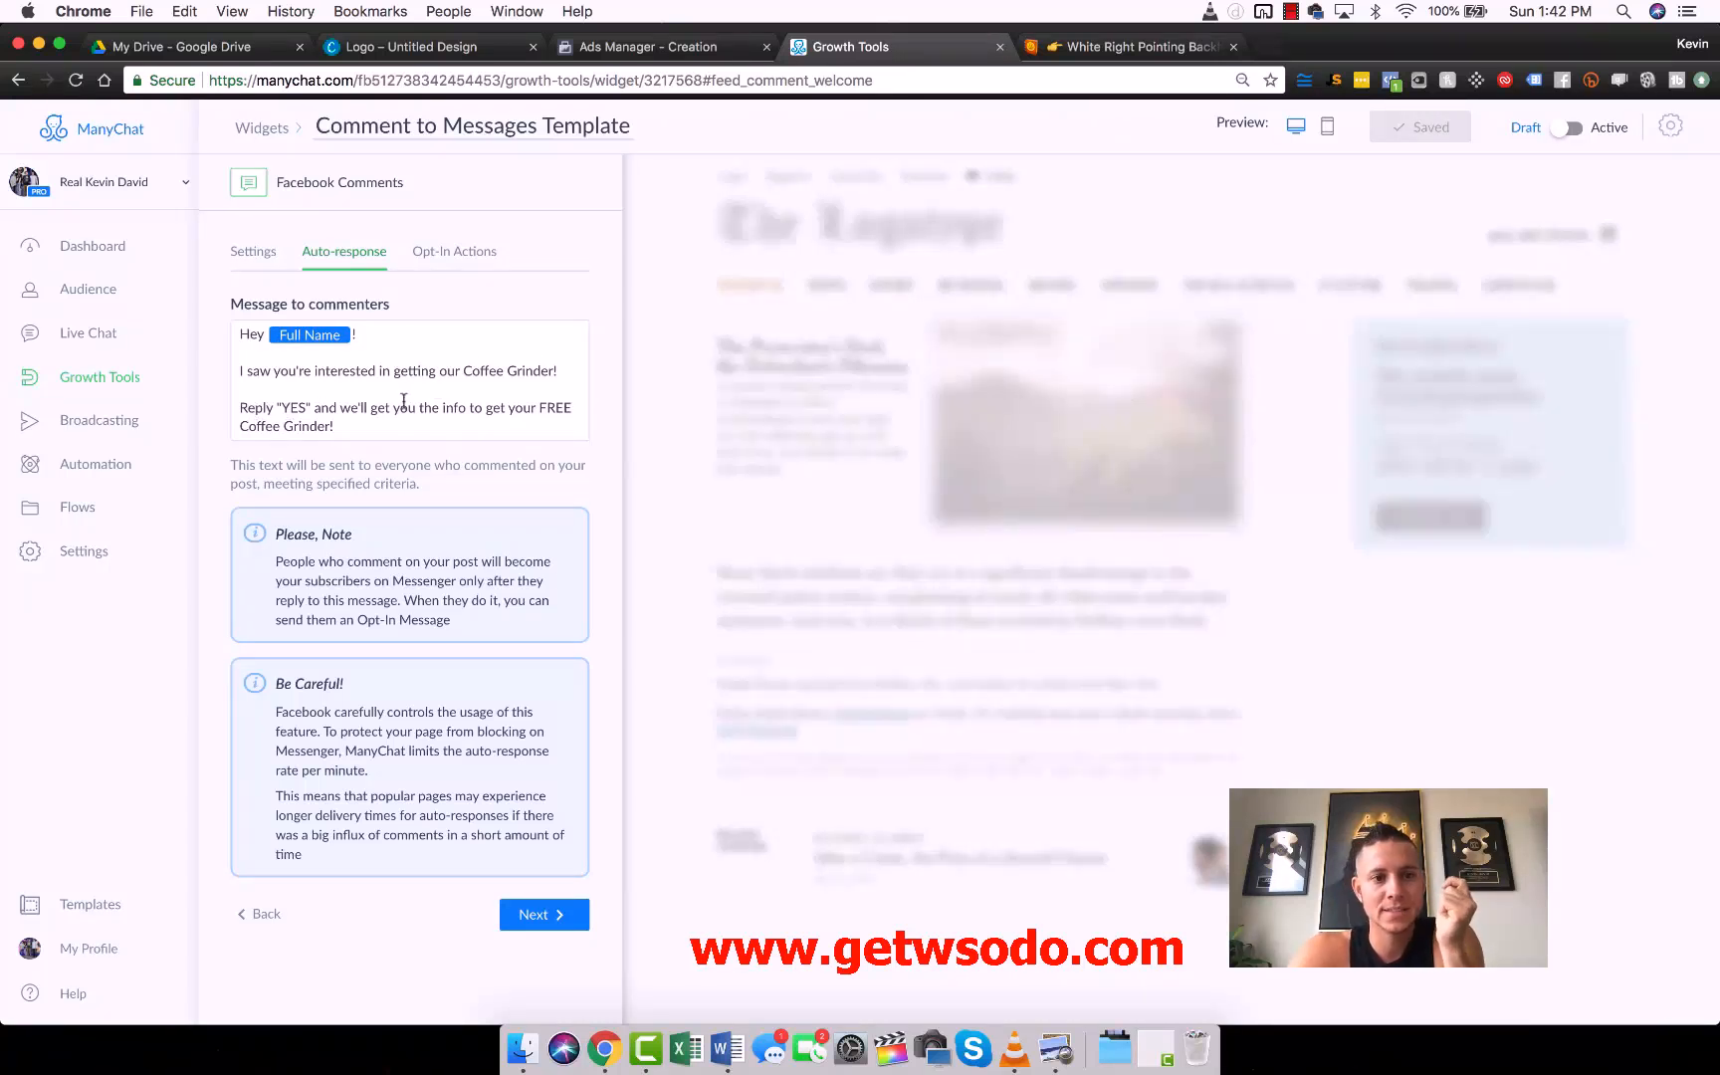
{"action": "left_click", "coordinate": [338, 426]}
{"action": "type", "text": "AA"}
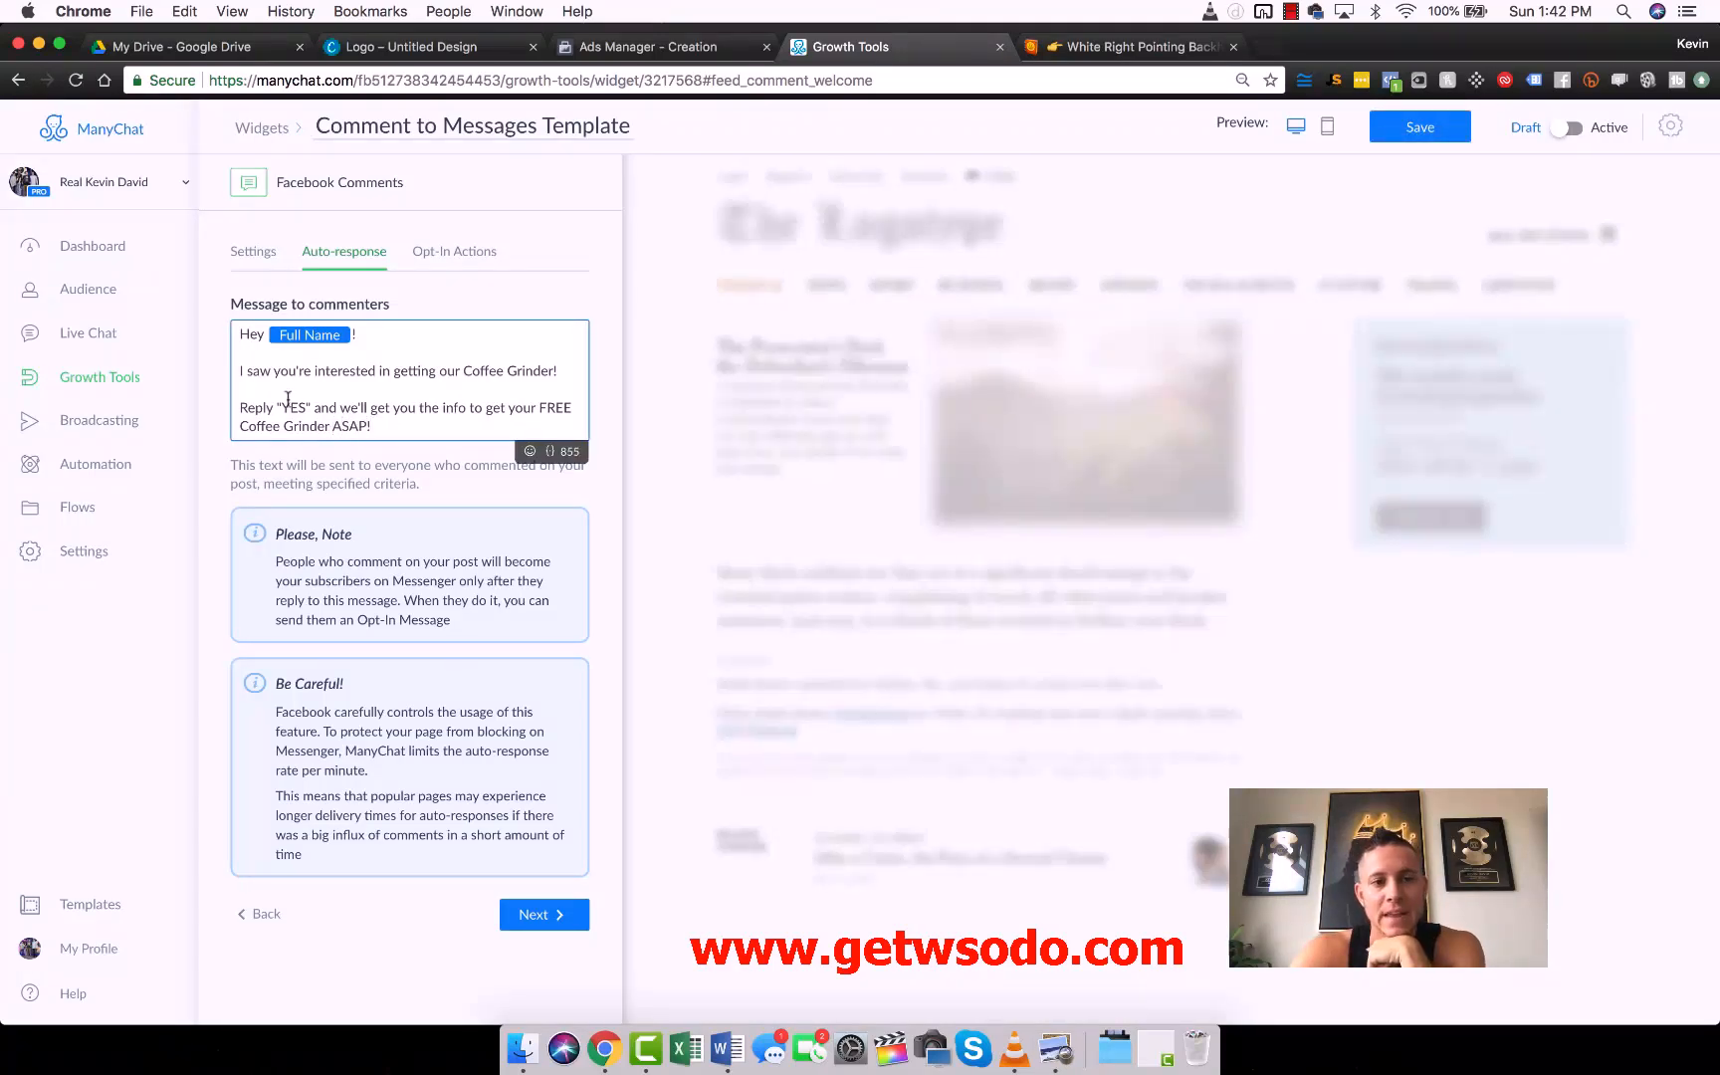
{"action": "left_click_drag", "start_coordinate": [280, 406], "coordinate": [305, 408]}
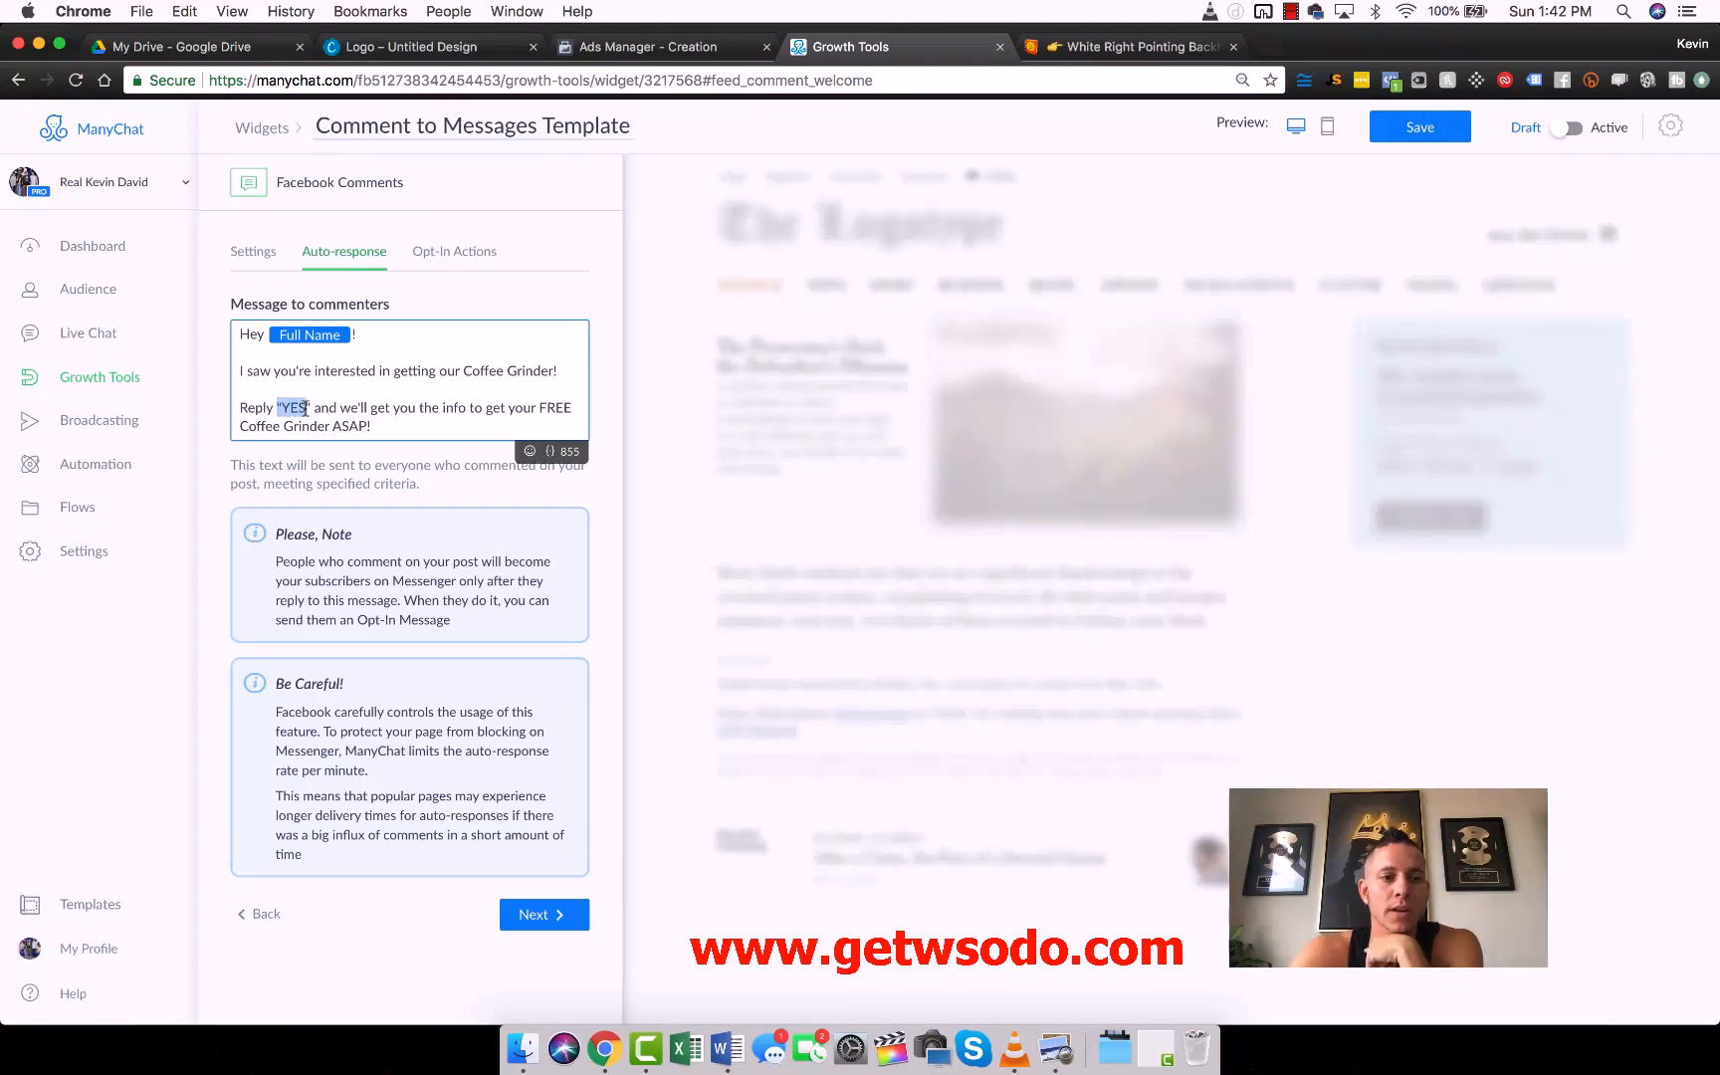
{"action": "left_click", "coordinate": [394, 403]}
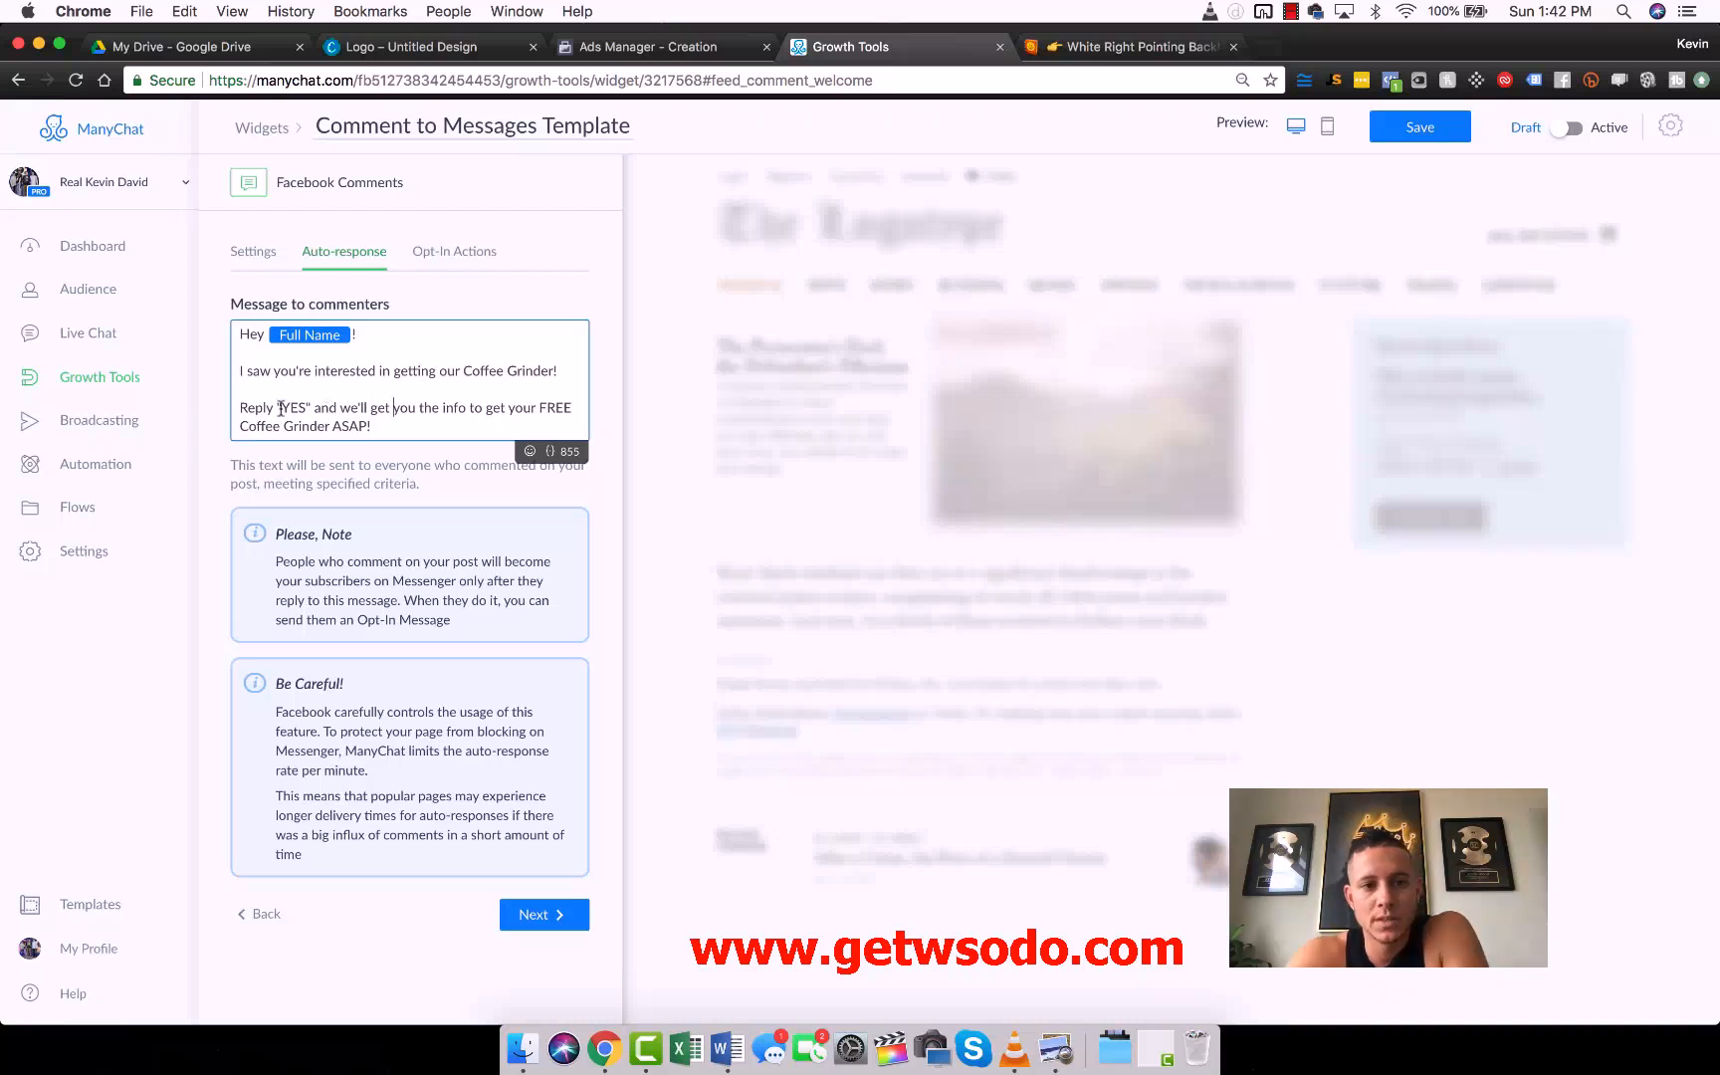
- Save the growth tool and open its "Comment to Message" opt-in message for editing
{"action": "left_click", "coordinate": [450, 256]}
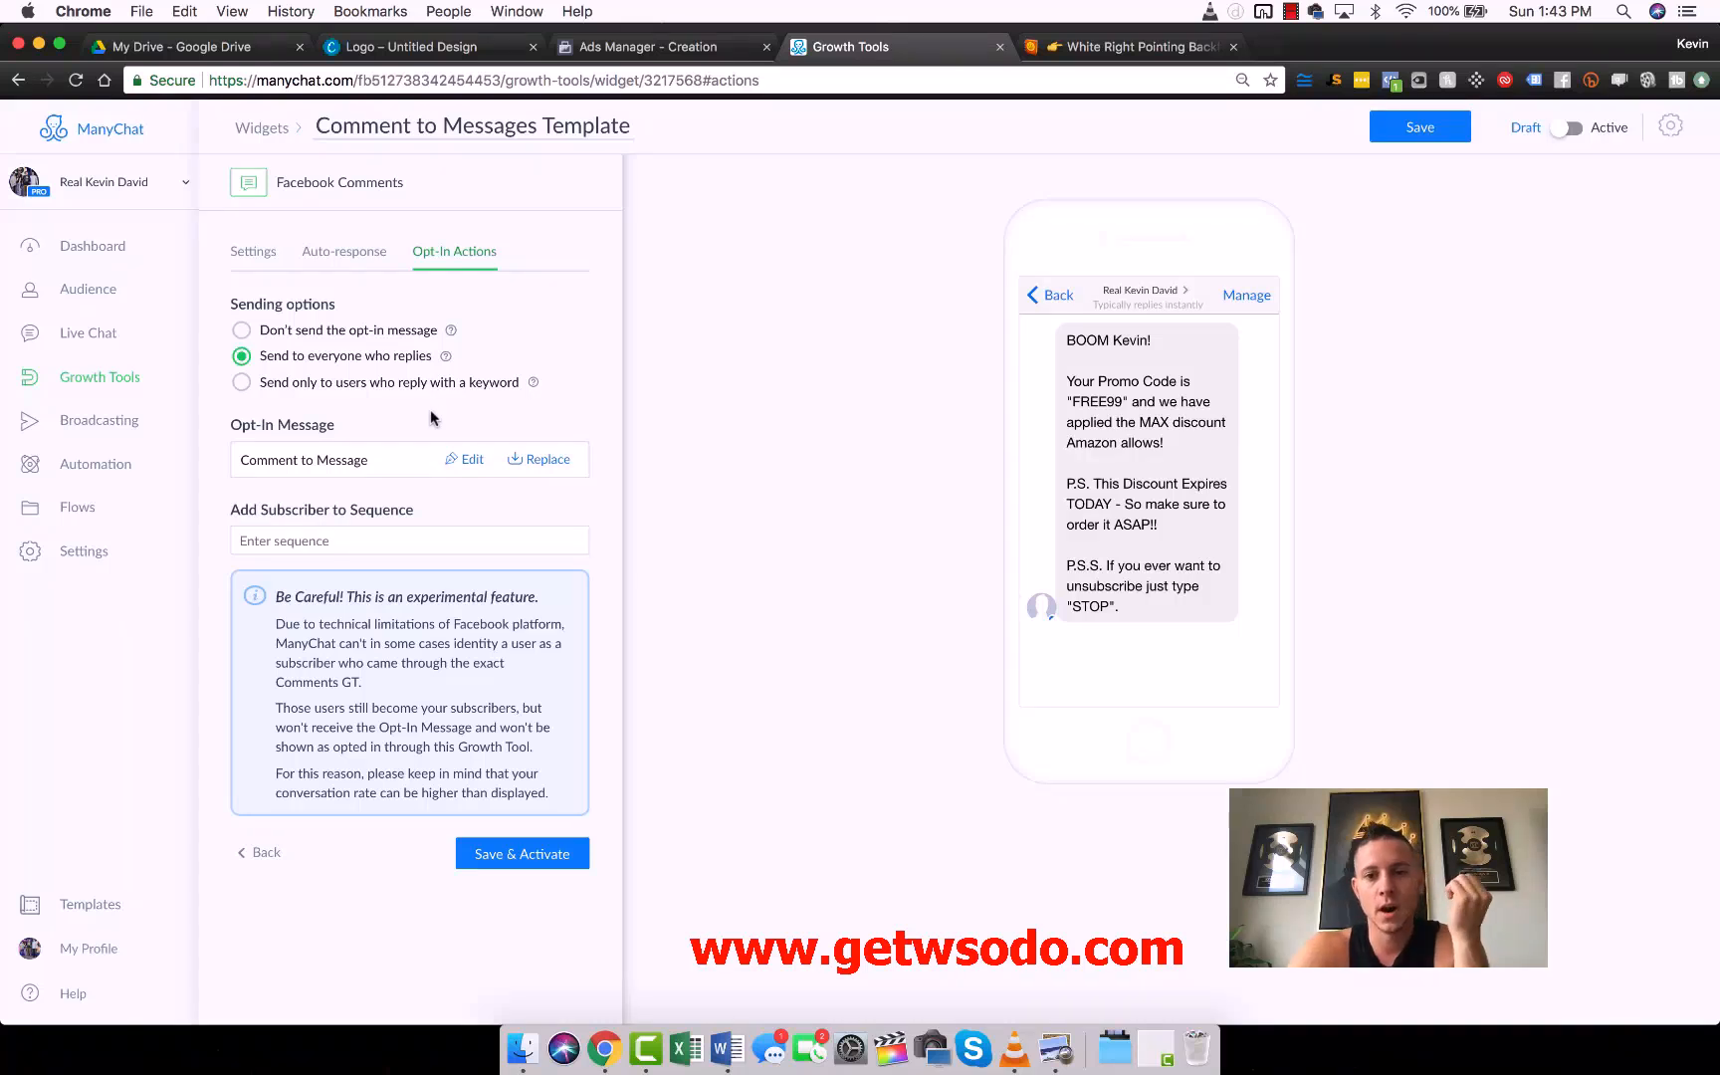
{"action": "left_click", "coordinate": [462, 460]}
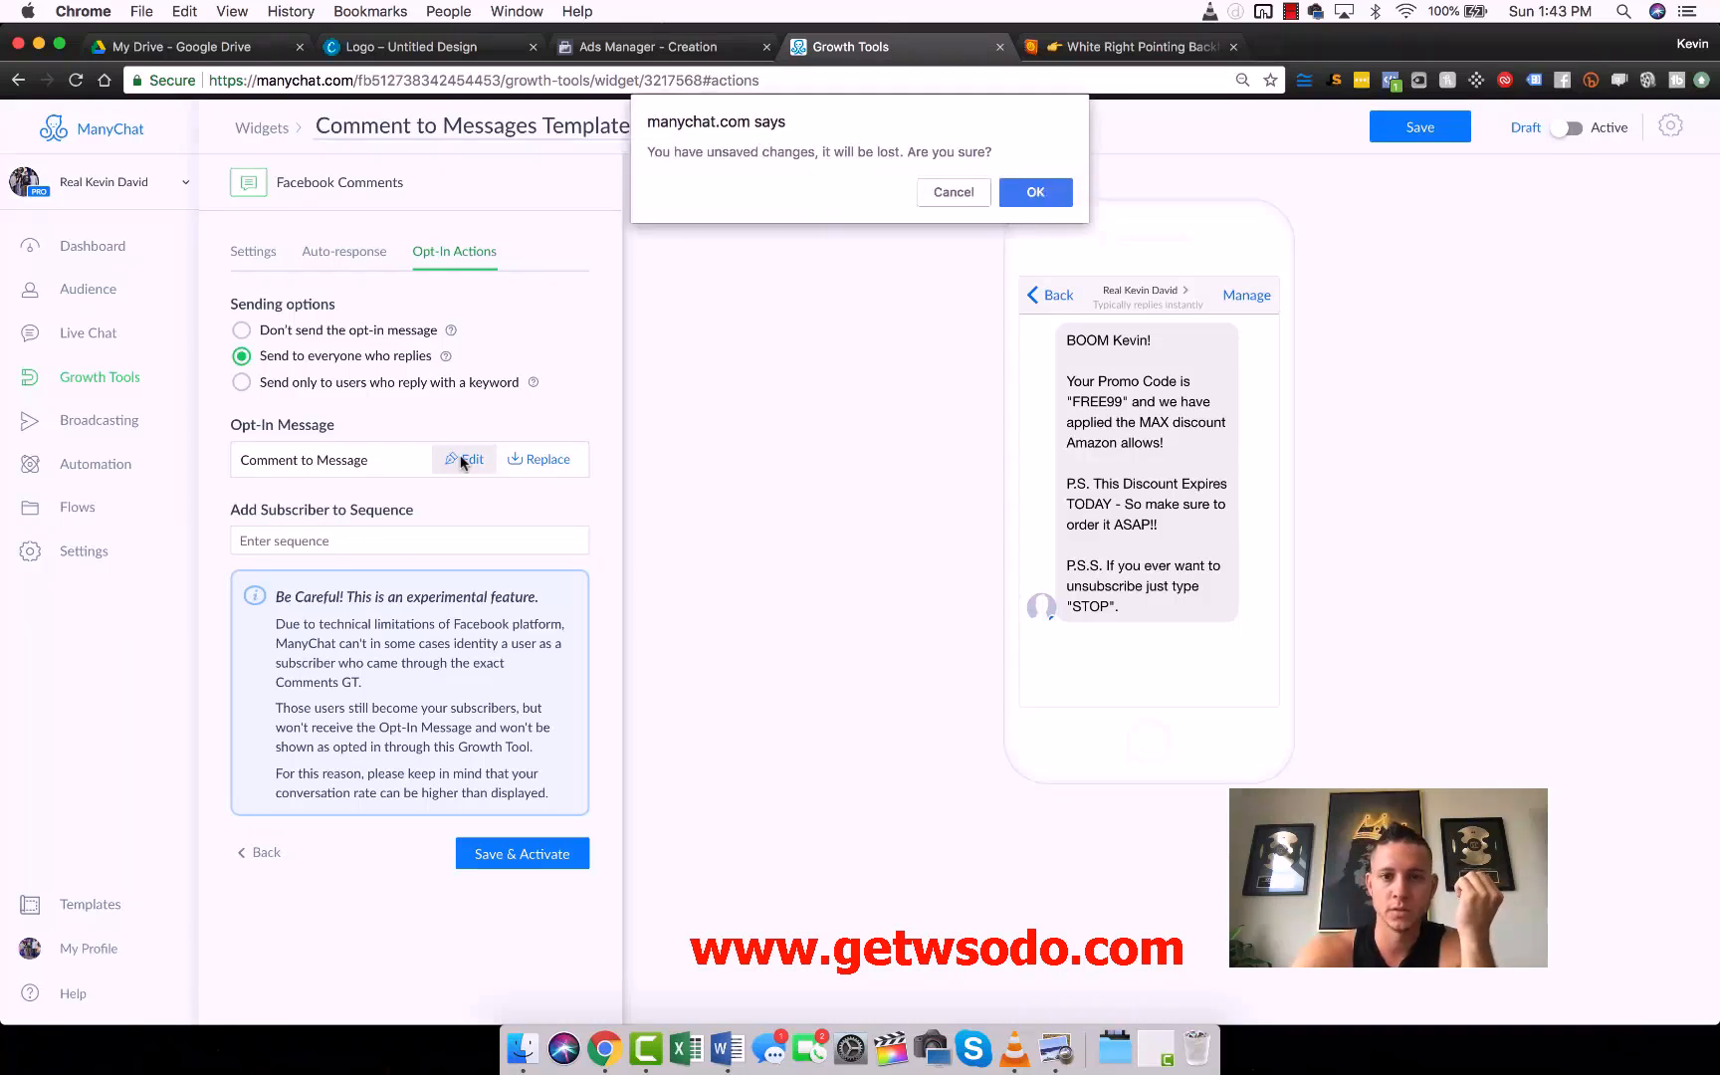
{"action": "key", "text": "Escape"}
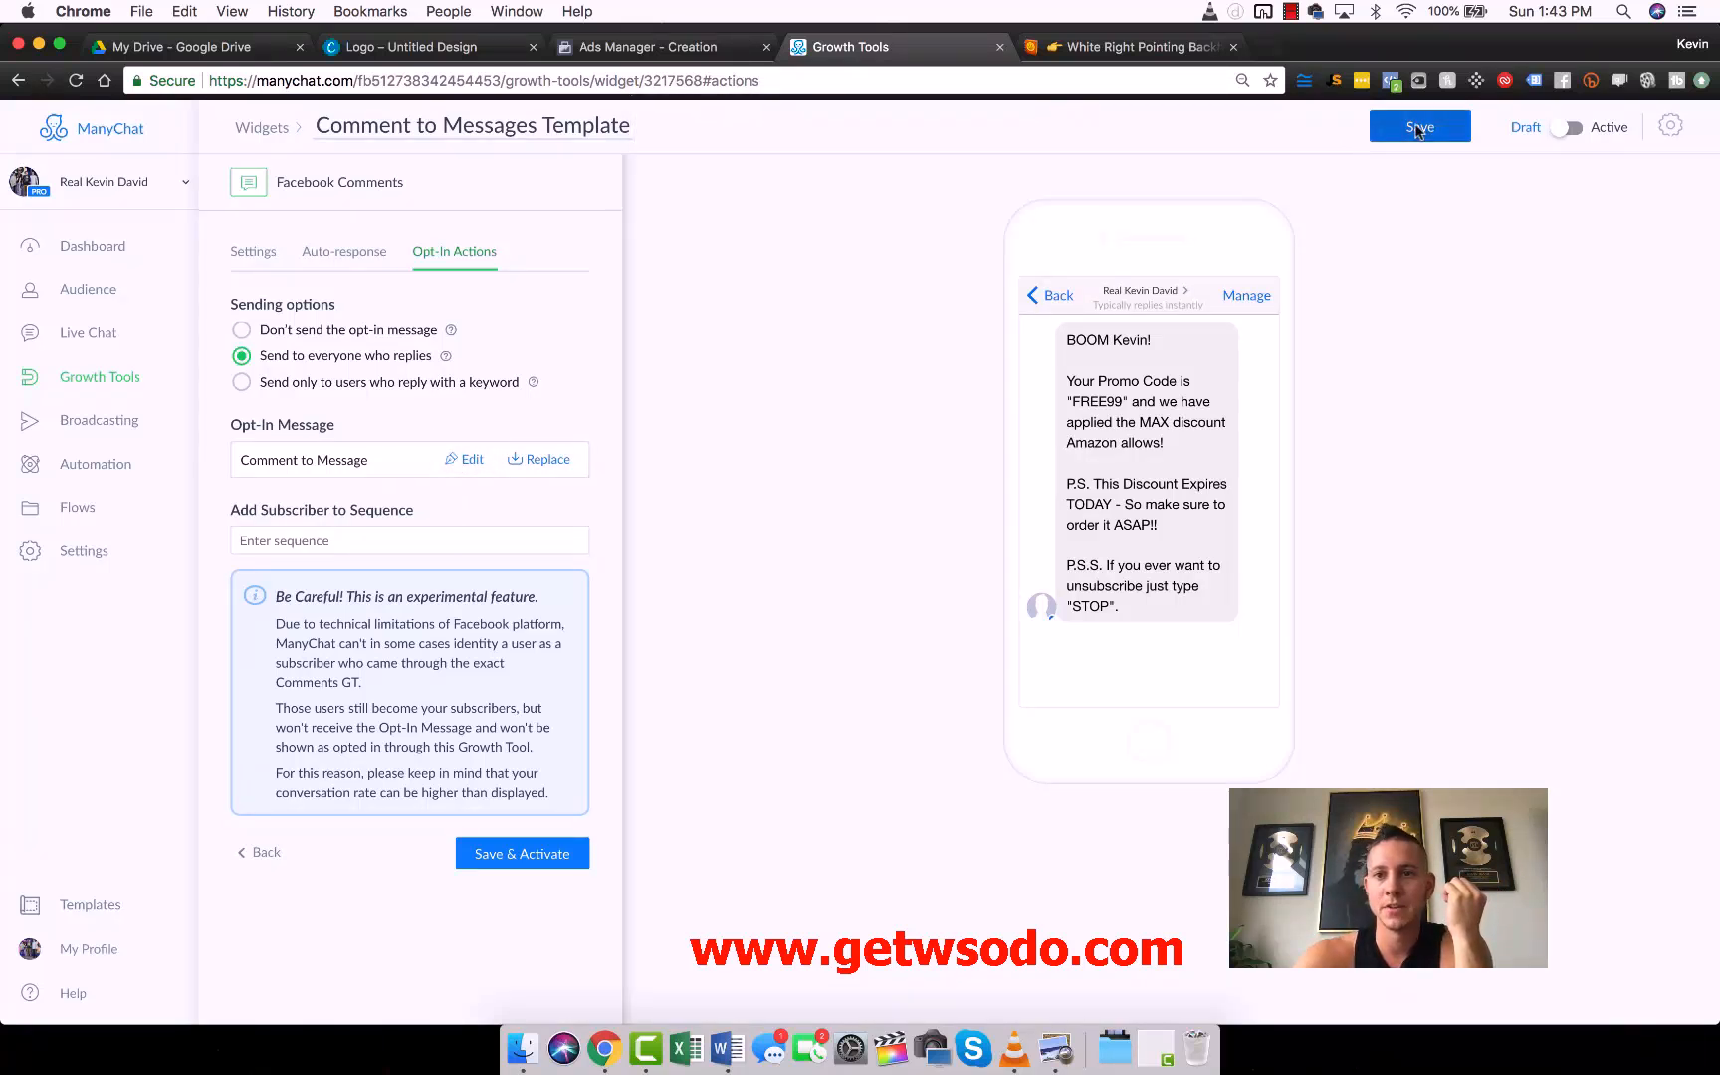
{"action": "left_click", "coordinate": [475, 468]}
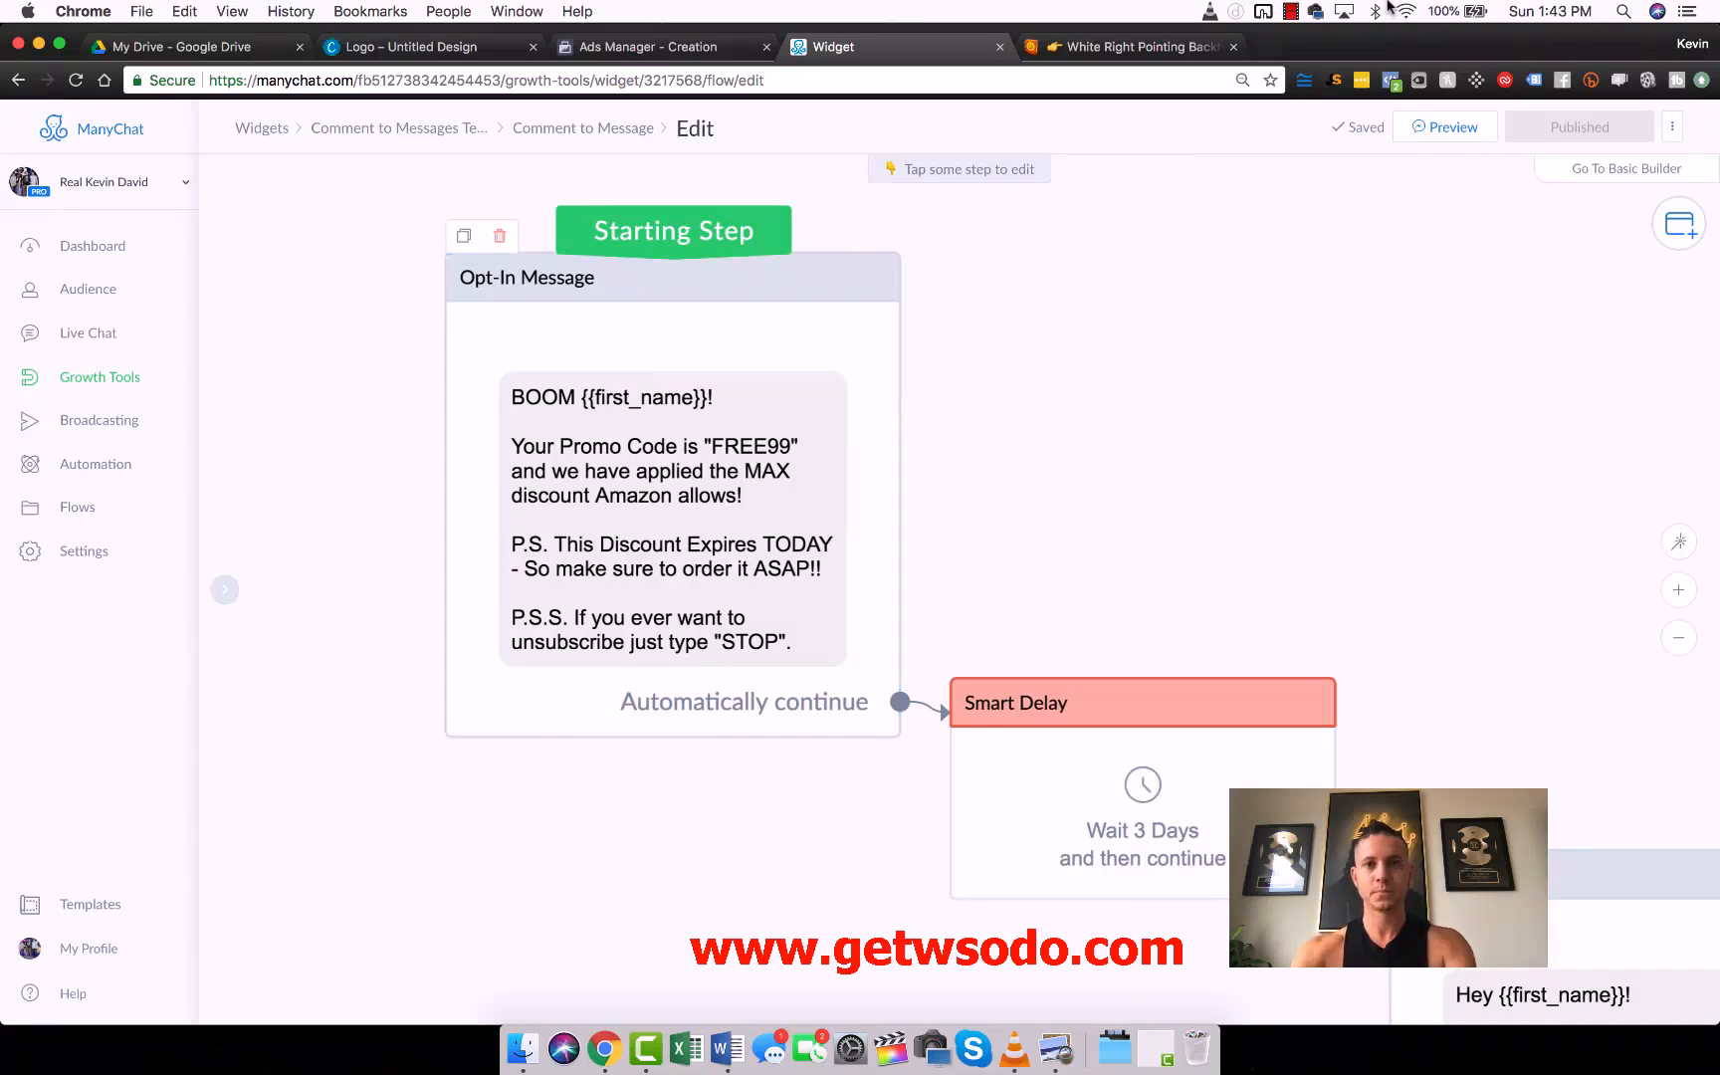
- Open Amazon Seller Central in a new tab placed beside the ManyChat tab and sign in to the account
{"action": "key", "text": "super+t"}
{"action": "type", "text": "sellercentral.amazon.com/cu/contact-us?_encoding=UTF8&*Version*=1&*entries*=0"}
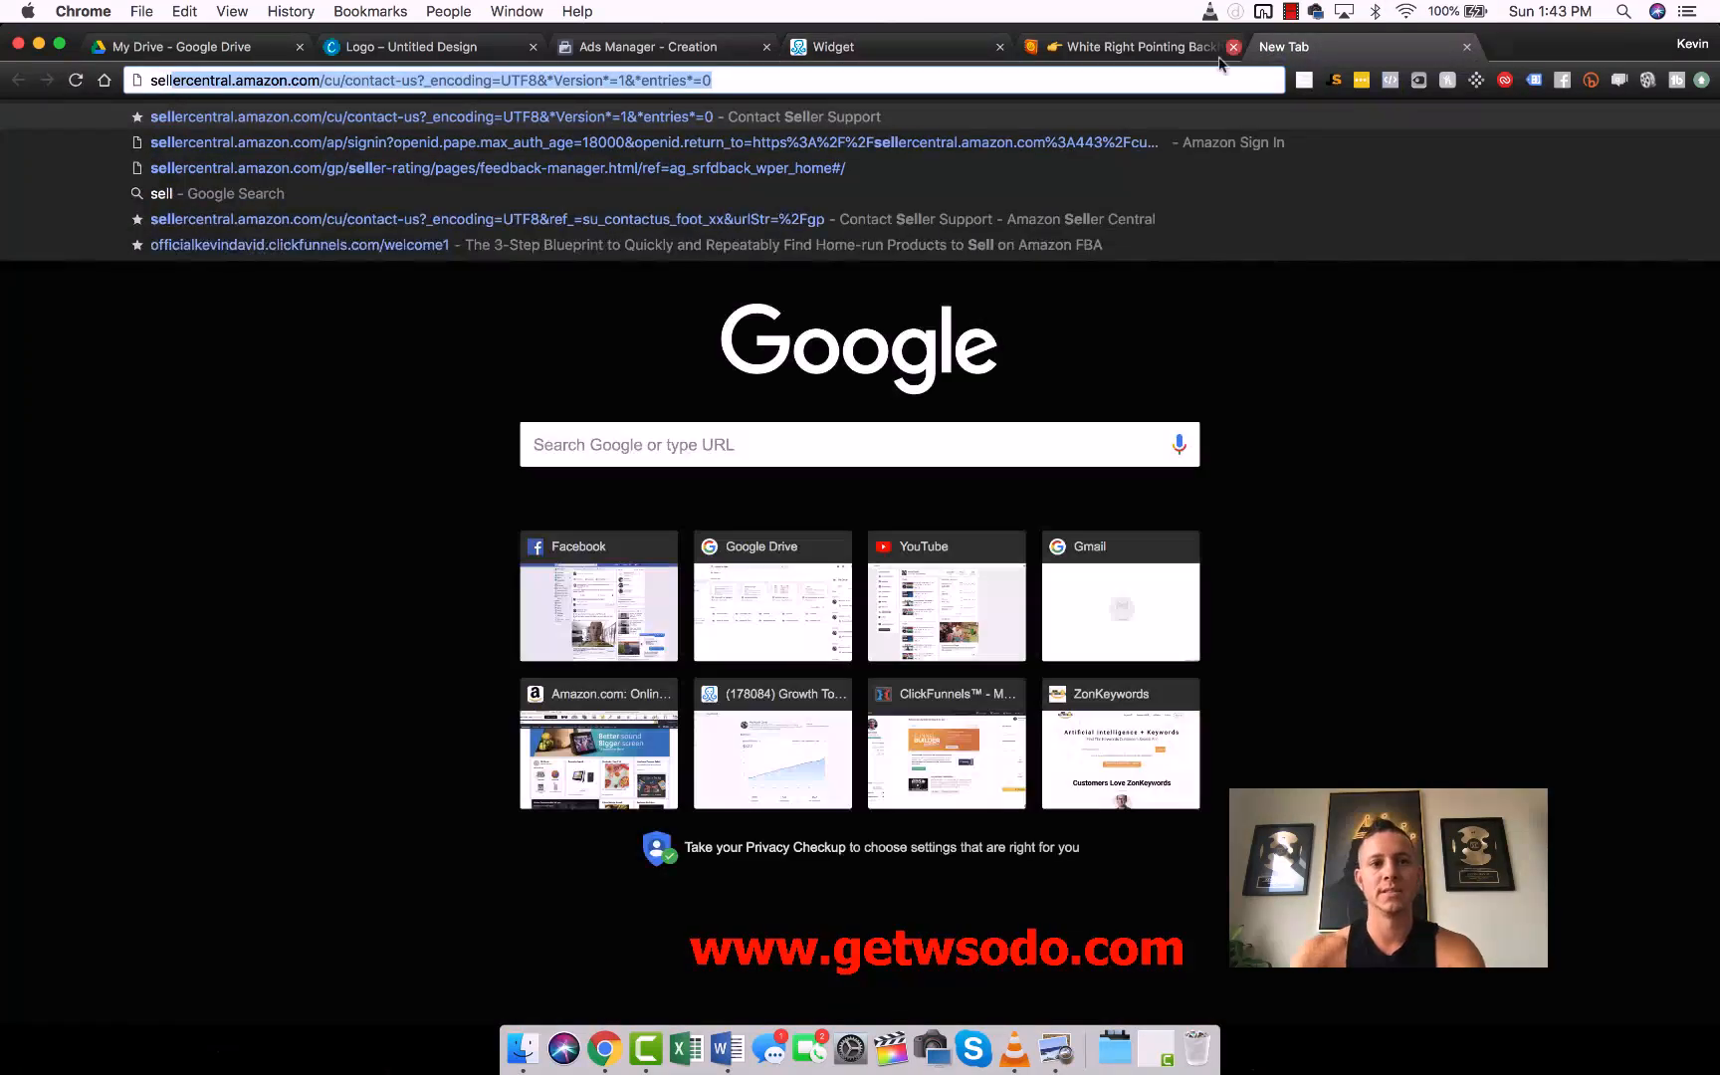
{"action": "key", "text": "Return"}
{"action": "left_click_drag", "start_coordinate": [1300, 41], "coordinate": [1075, 45]}
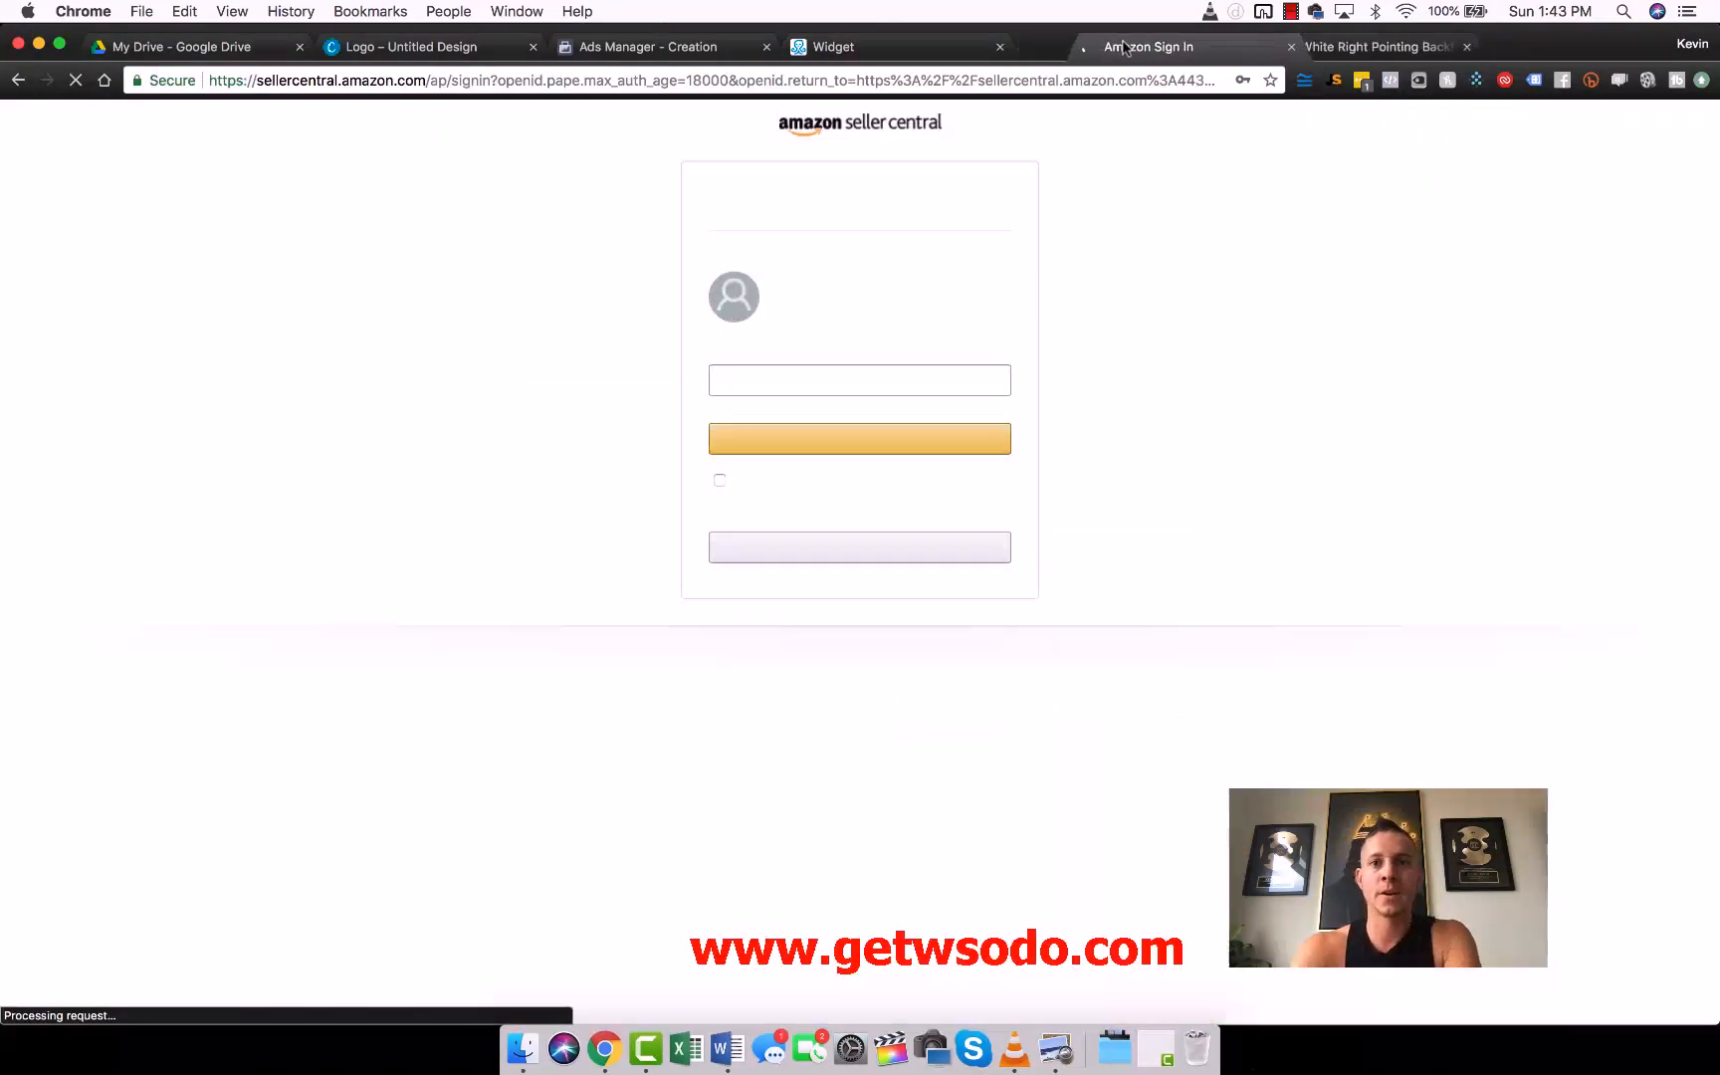
{"action": "left_click", "coordinate": [869, 444]}
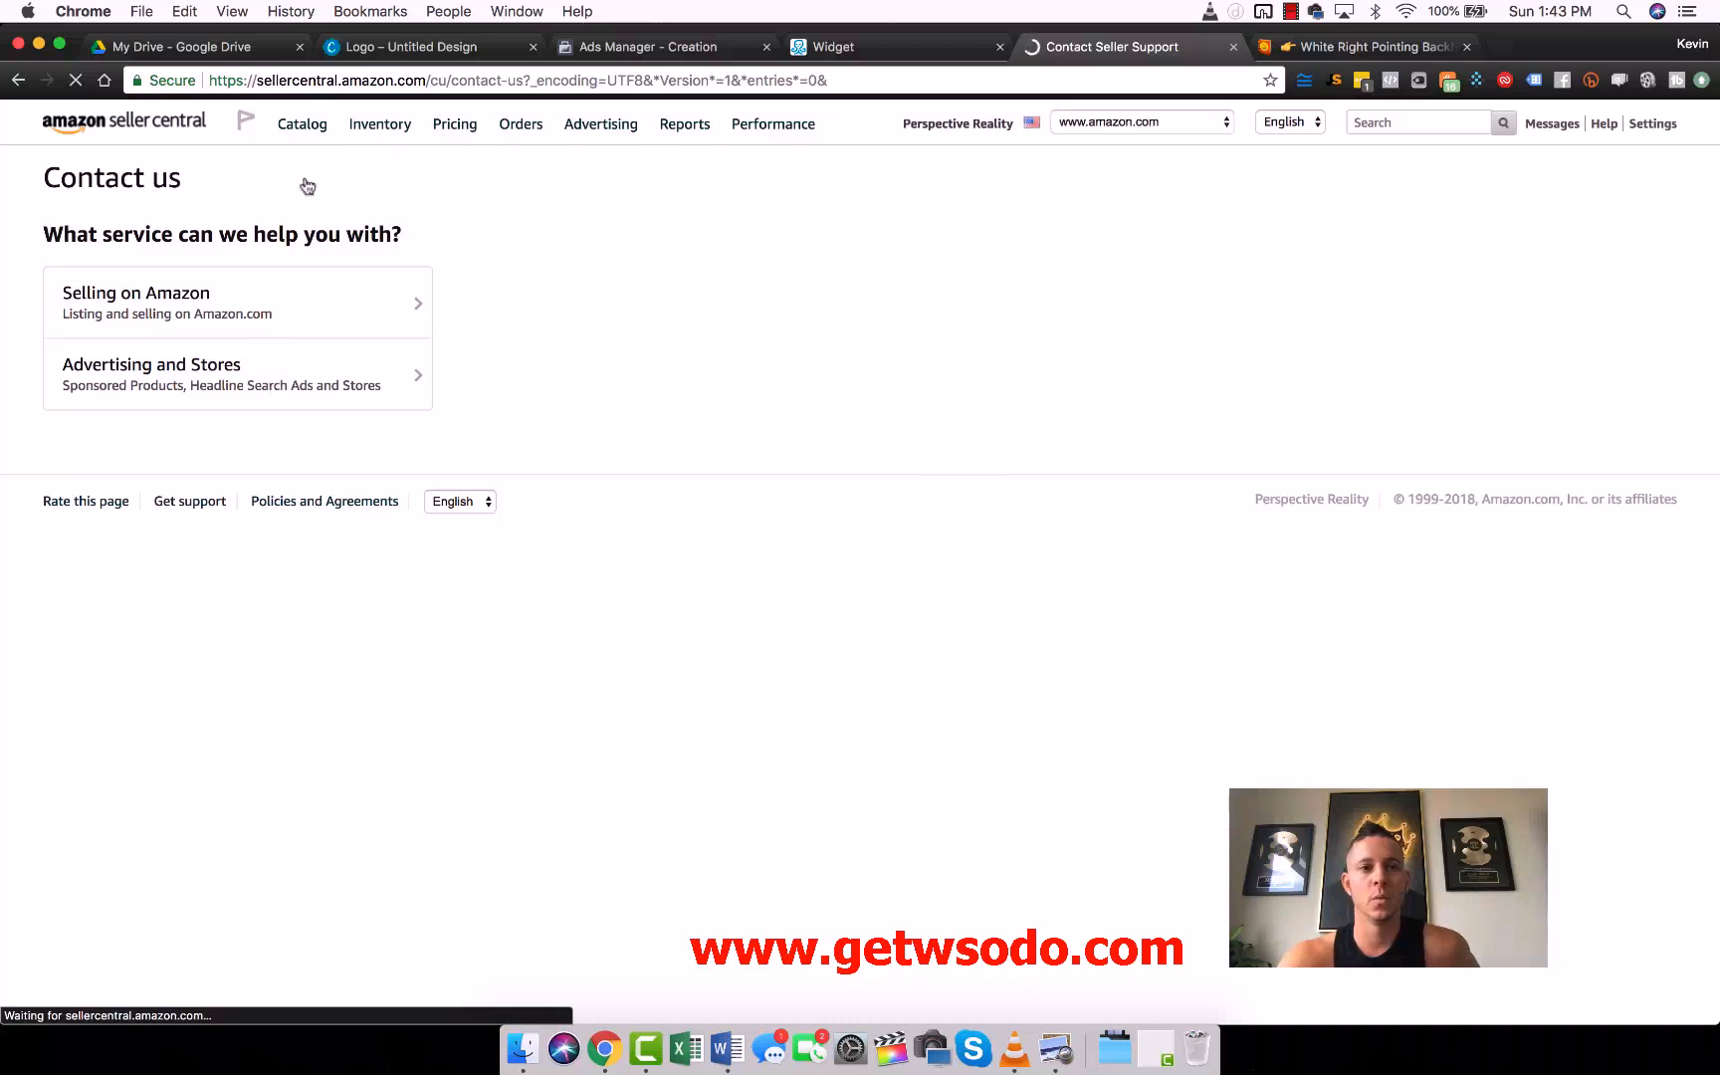
- Open the active StrengthenedPPtable listing from the Seller Central inventory for editing and bring up its offer's Max Order Quantity field
{"action": "mouse_move", "coordinate": [380, 126]}
{"action": "left_click", "coordinate": [392, 171]}
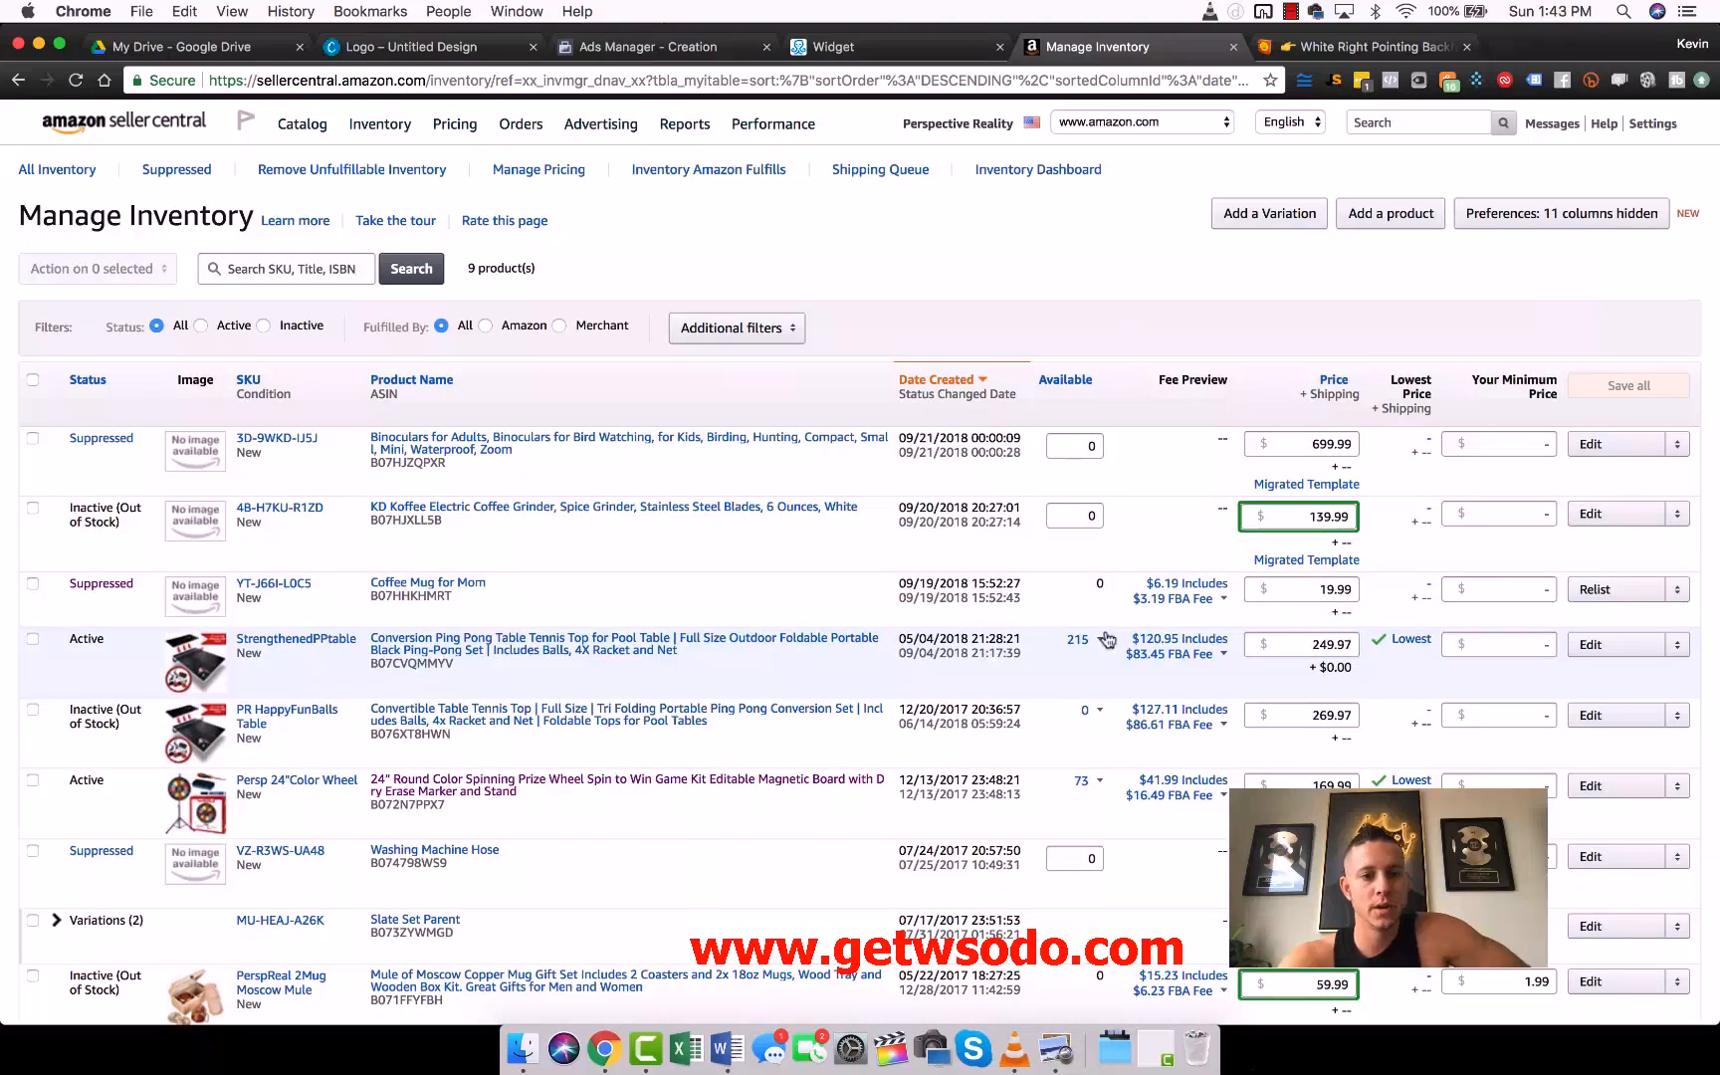
{"action": "left_click", "coordinate": [1614, 647]}
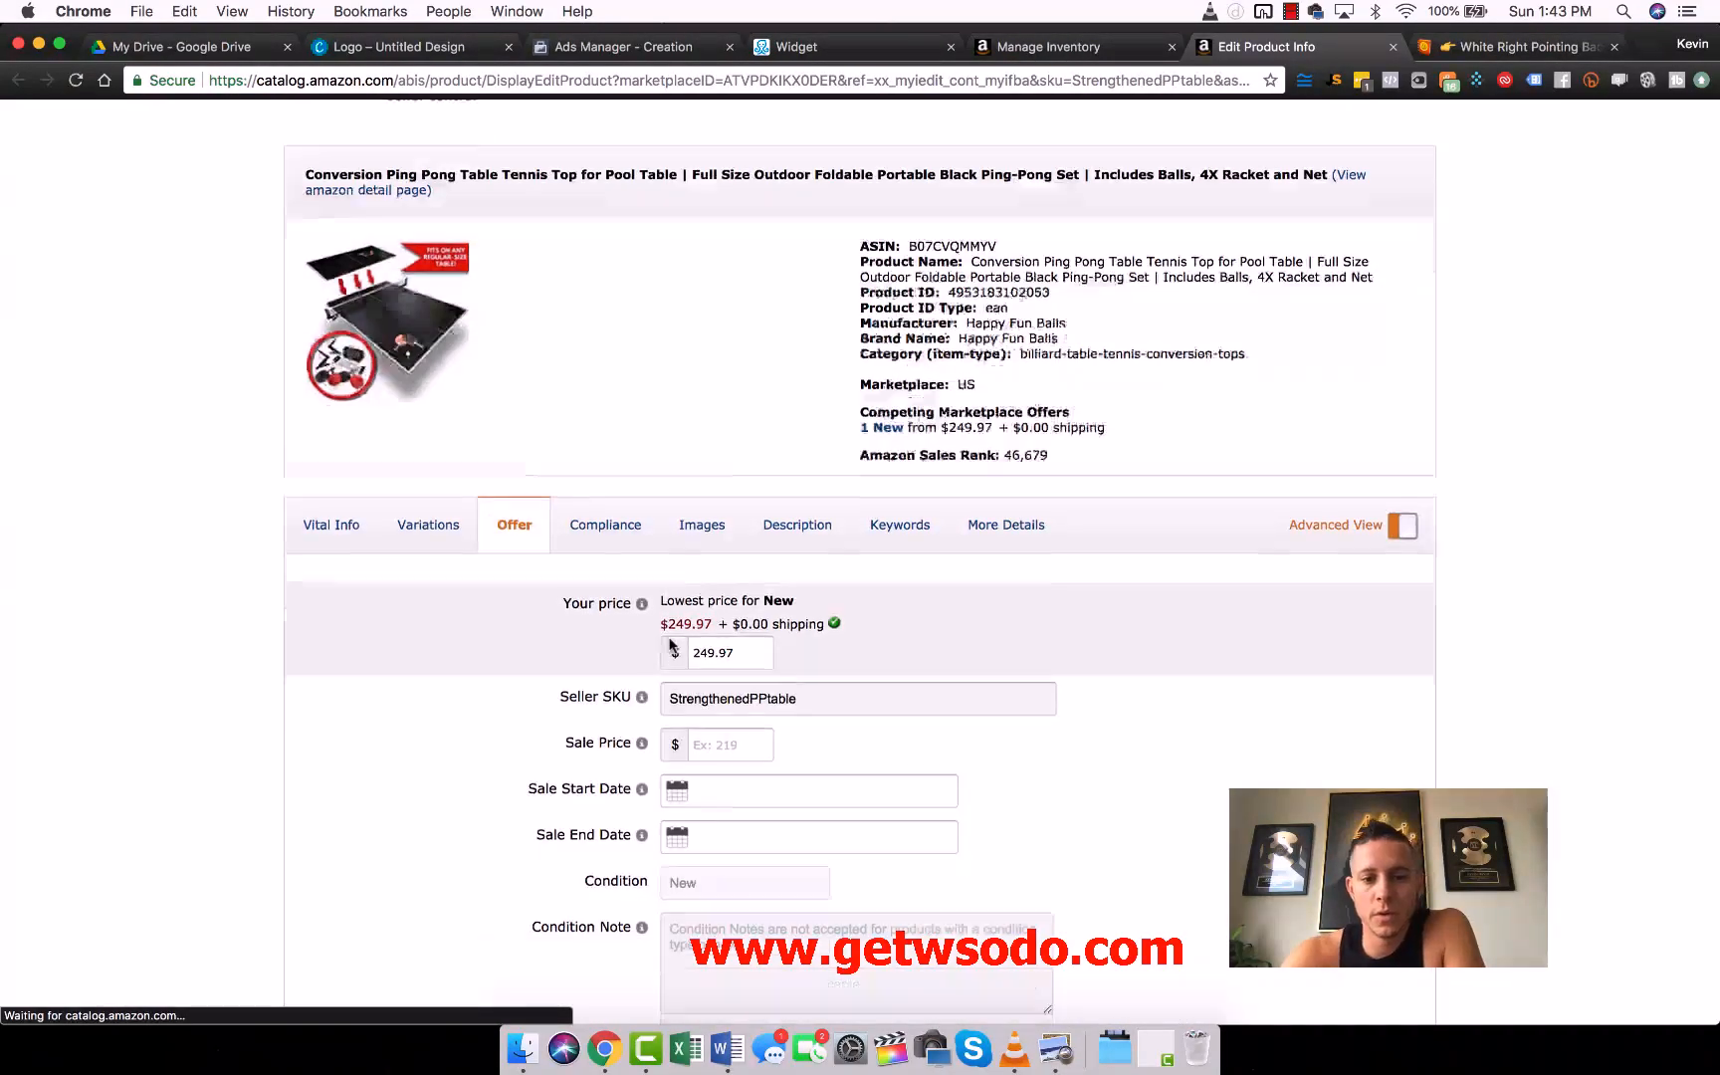
{"action": "scroll", "coordinate": [632, 904], "scroll_direction": "down", "scroll_amount": 5}
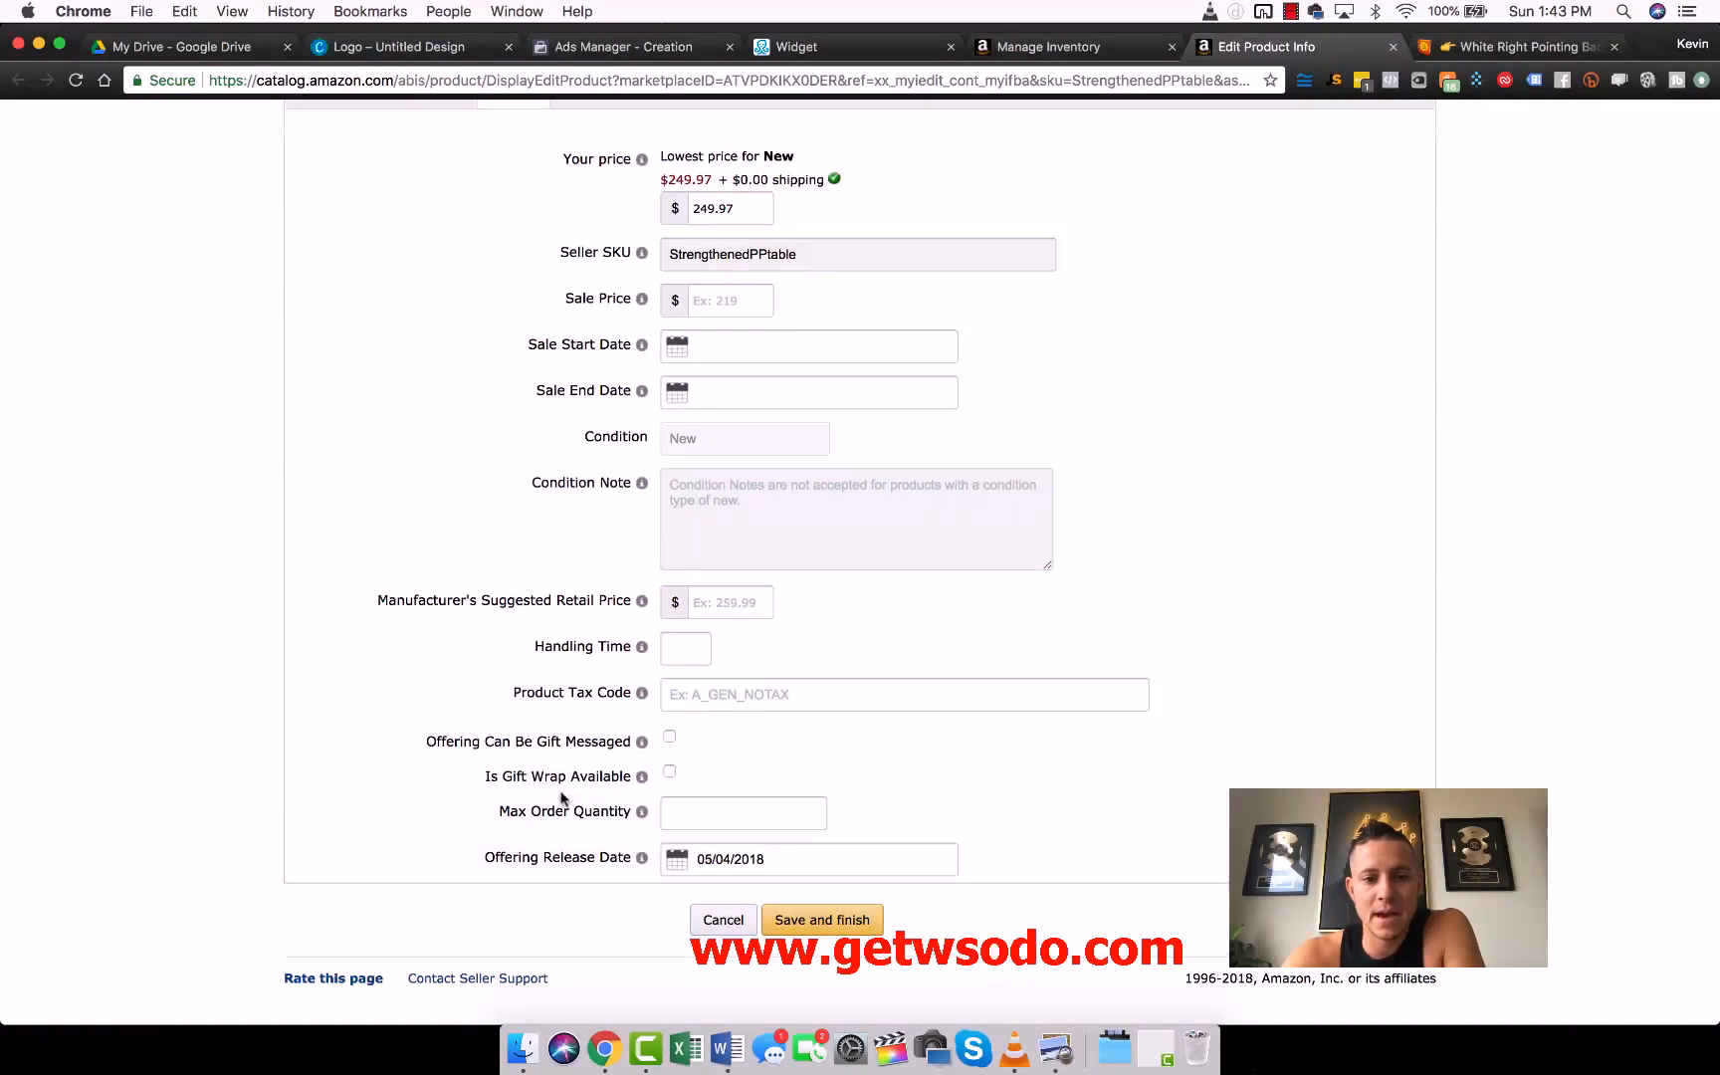
- Try a Max Order Quantity of 1 for the StrengthenedPPtable listing, clear the value and leave the listing editor
{"action": "left_click", "coordinate": [698, 805]}
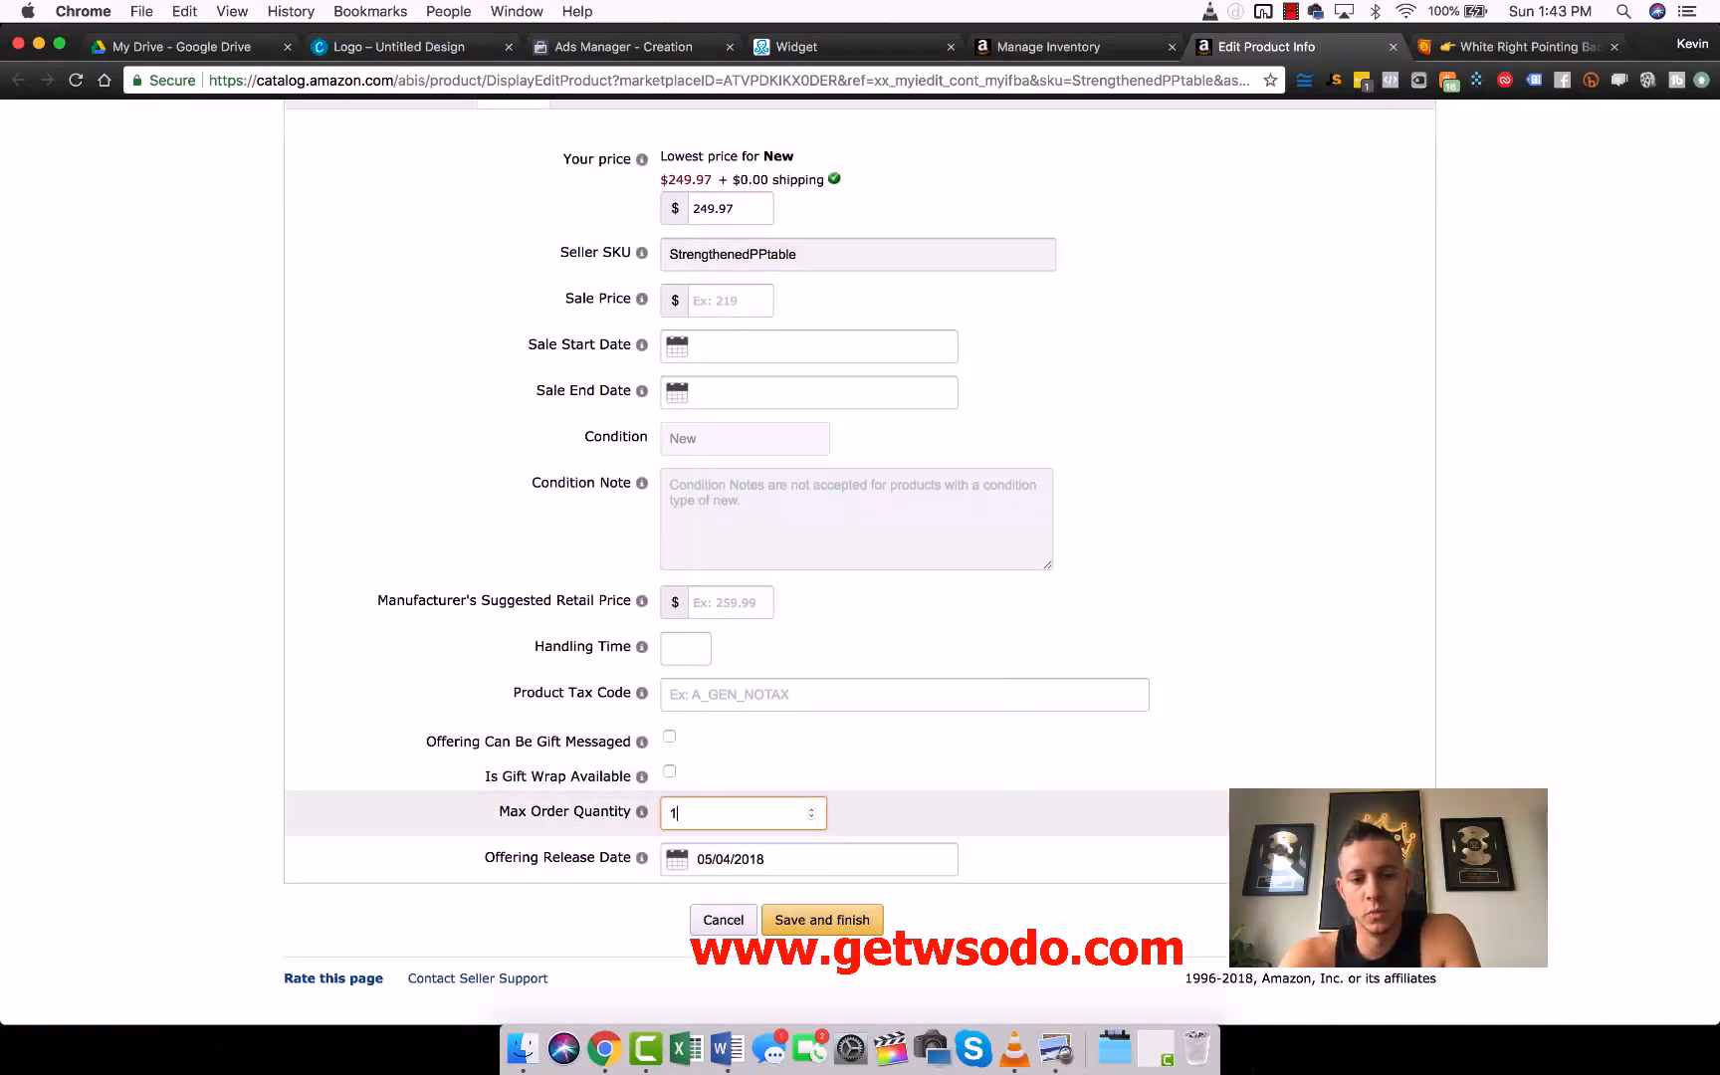
{"action": "key", "text": "Return"}
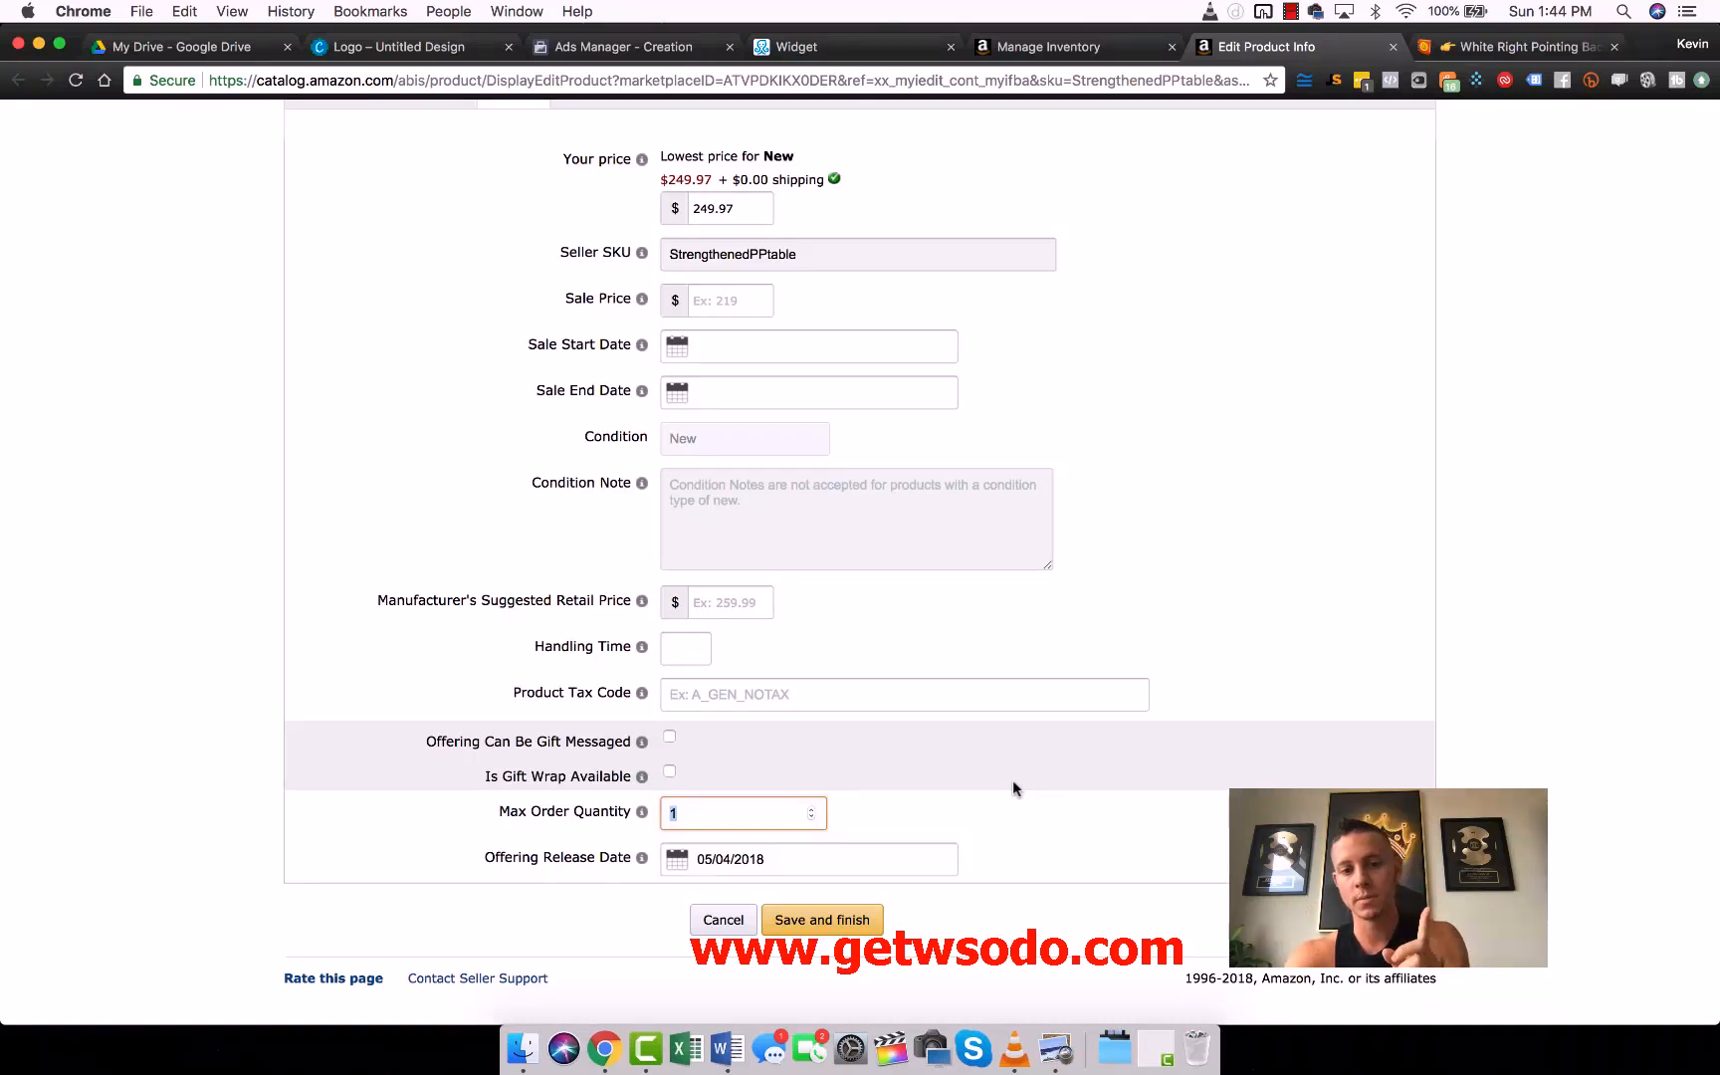
{"action": "key", "text": "BackSpace"}
{"action": "key", "text": "Return"}
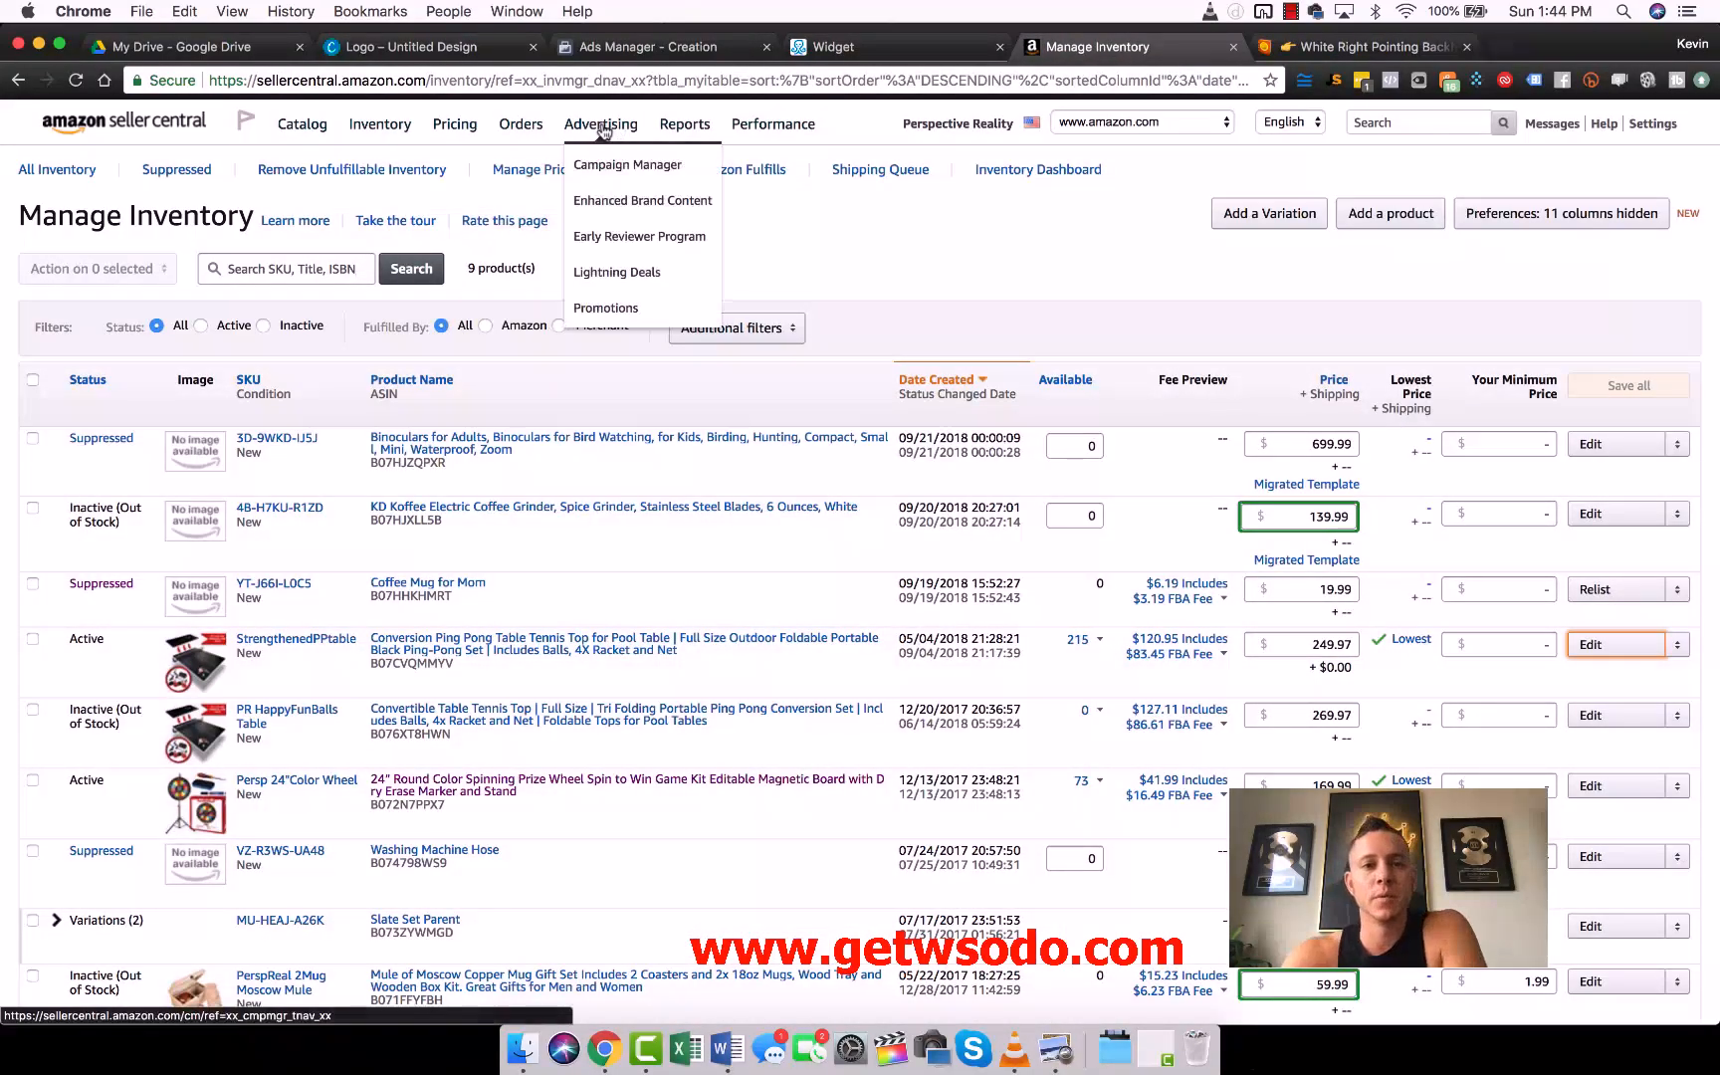
- View the promotion types available on Seller Central's Promotions page and close that page
{"action": "mouse_move", "coordinate": [600, 123]}
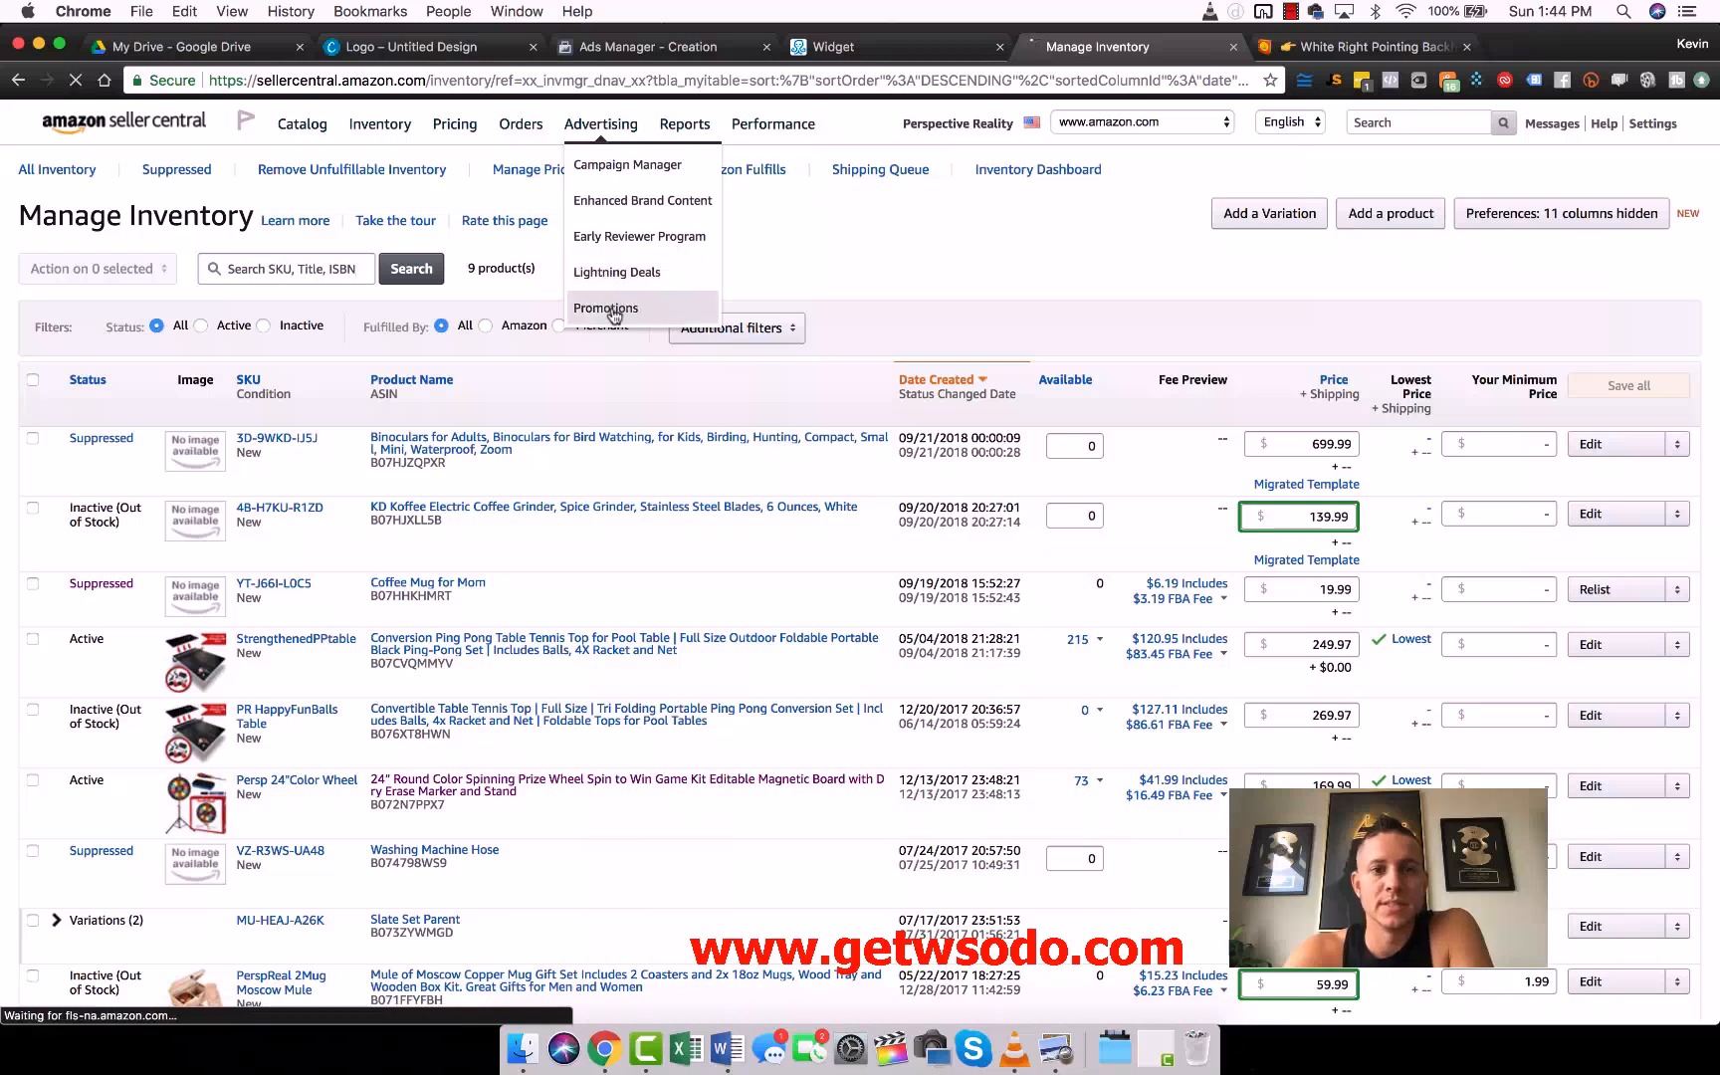
{"action": "left_click", "coordinate": [607, 308]}
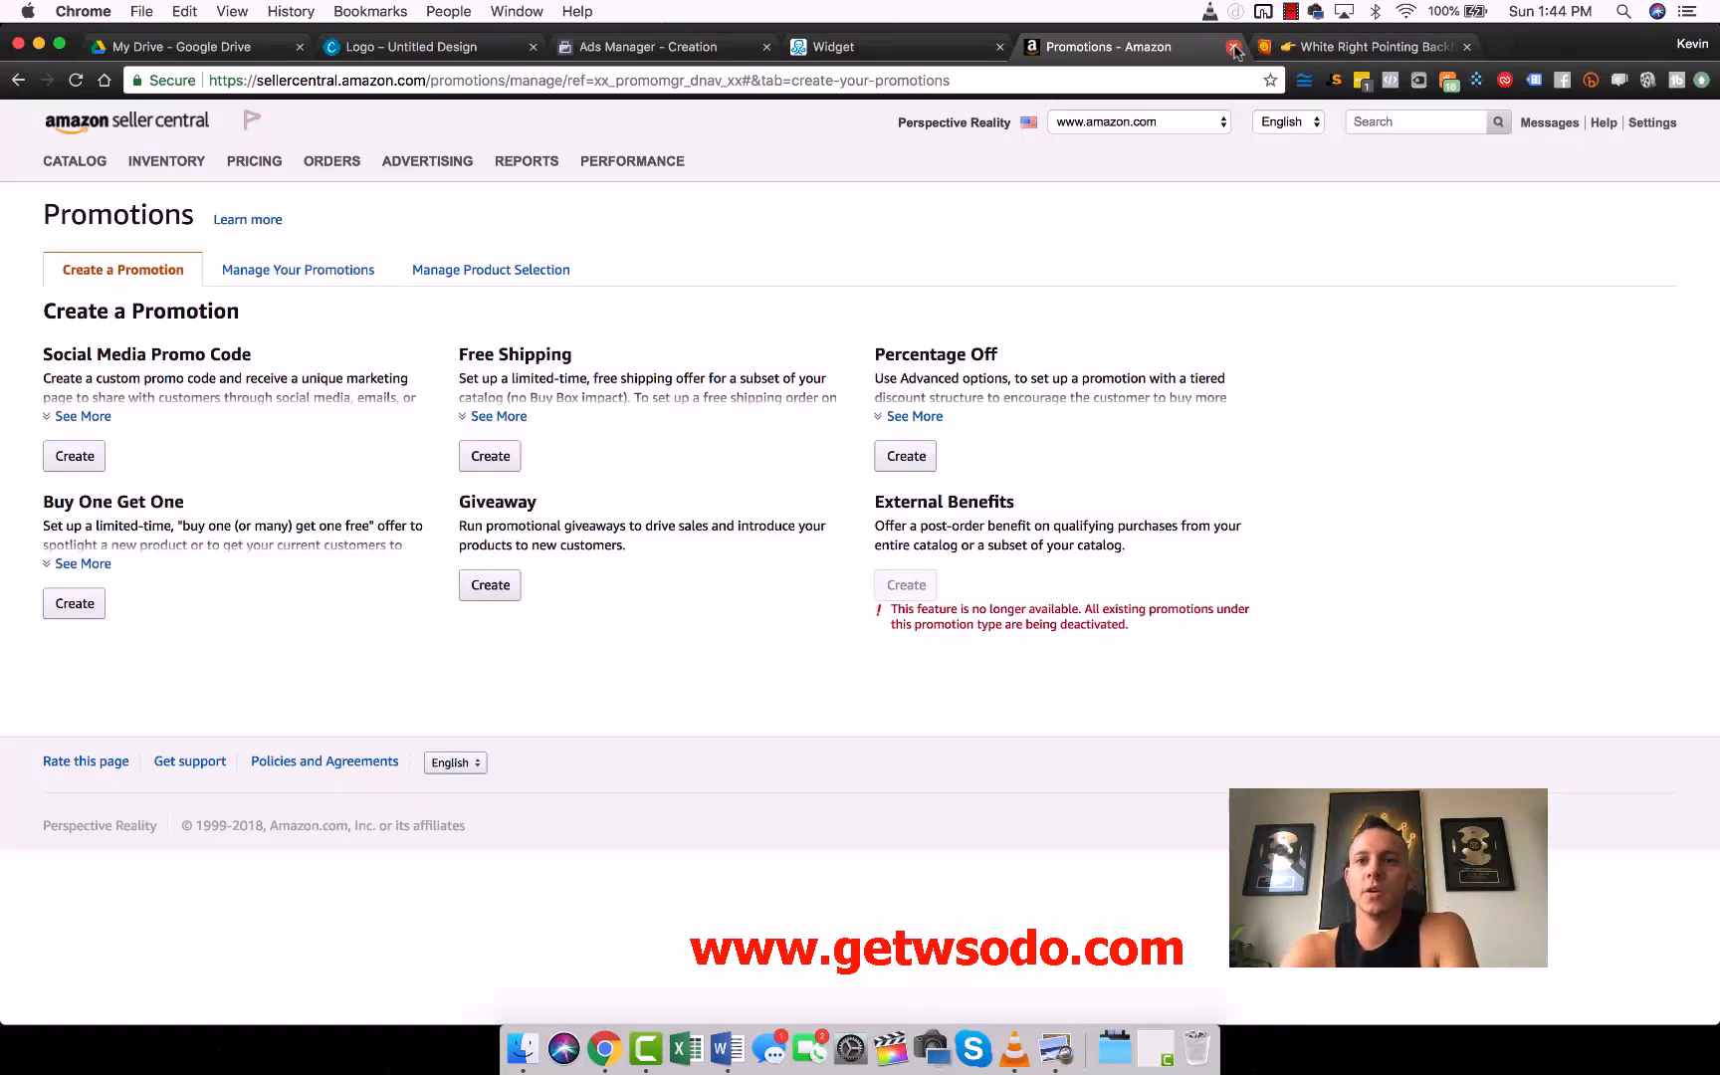
{"action": "left_click", "coordinate": [1233, 47]}
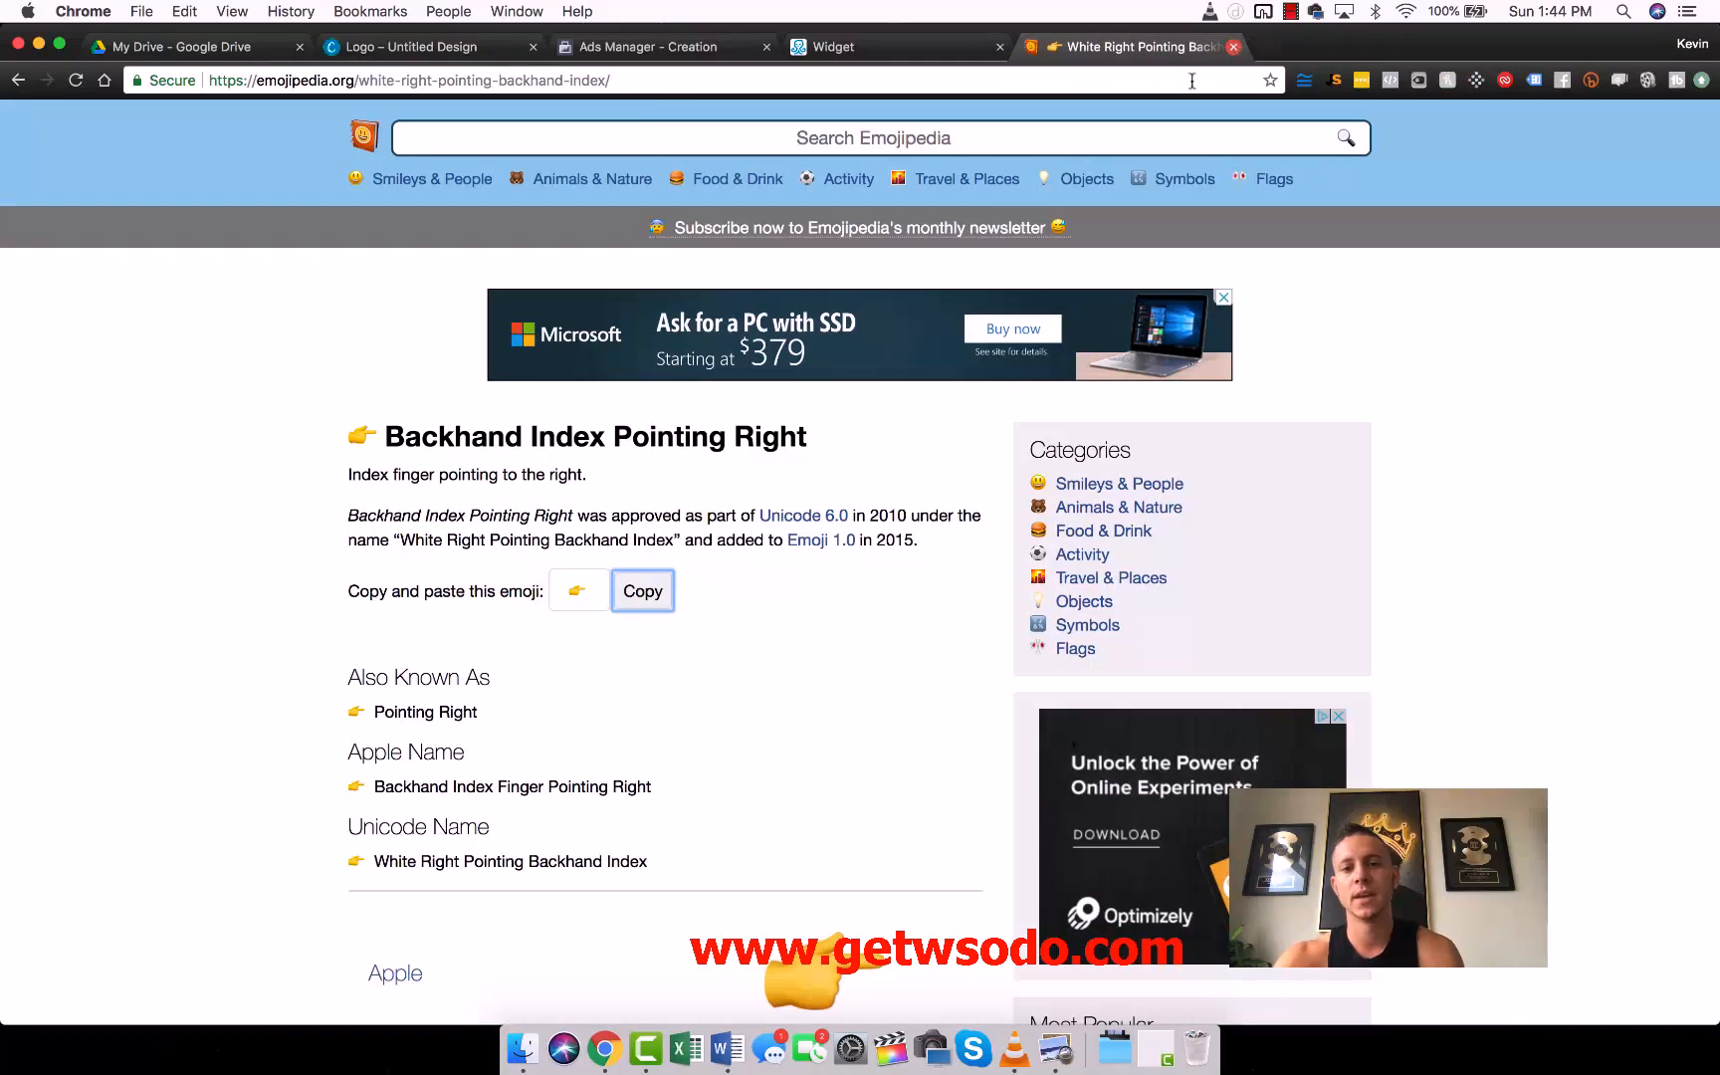
- Switch to the ManyChat flow, open the Opt-In Message starting step and add a button beneath its promo code text
{"action": "left_click", "coordinate": [926, 47]}
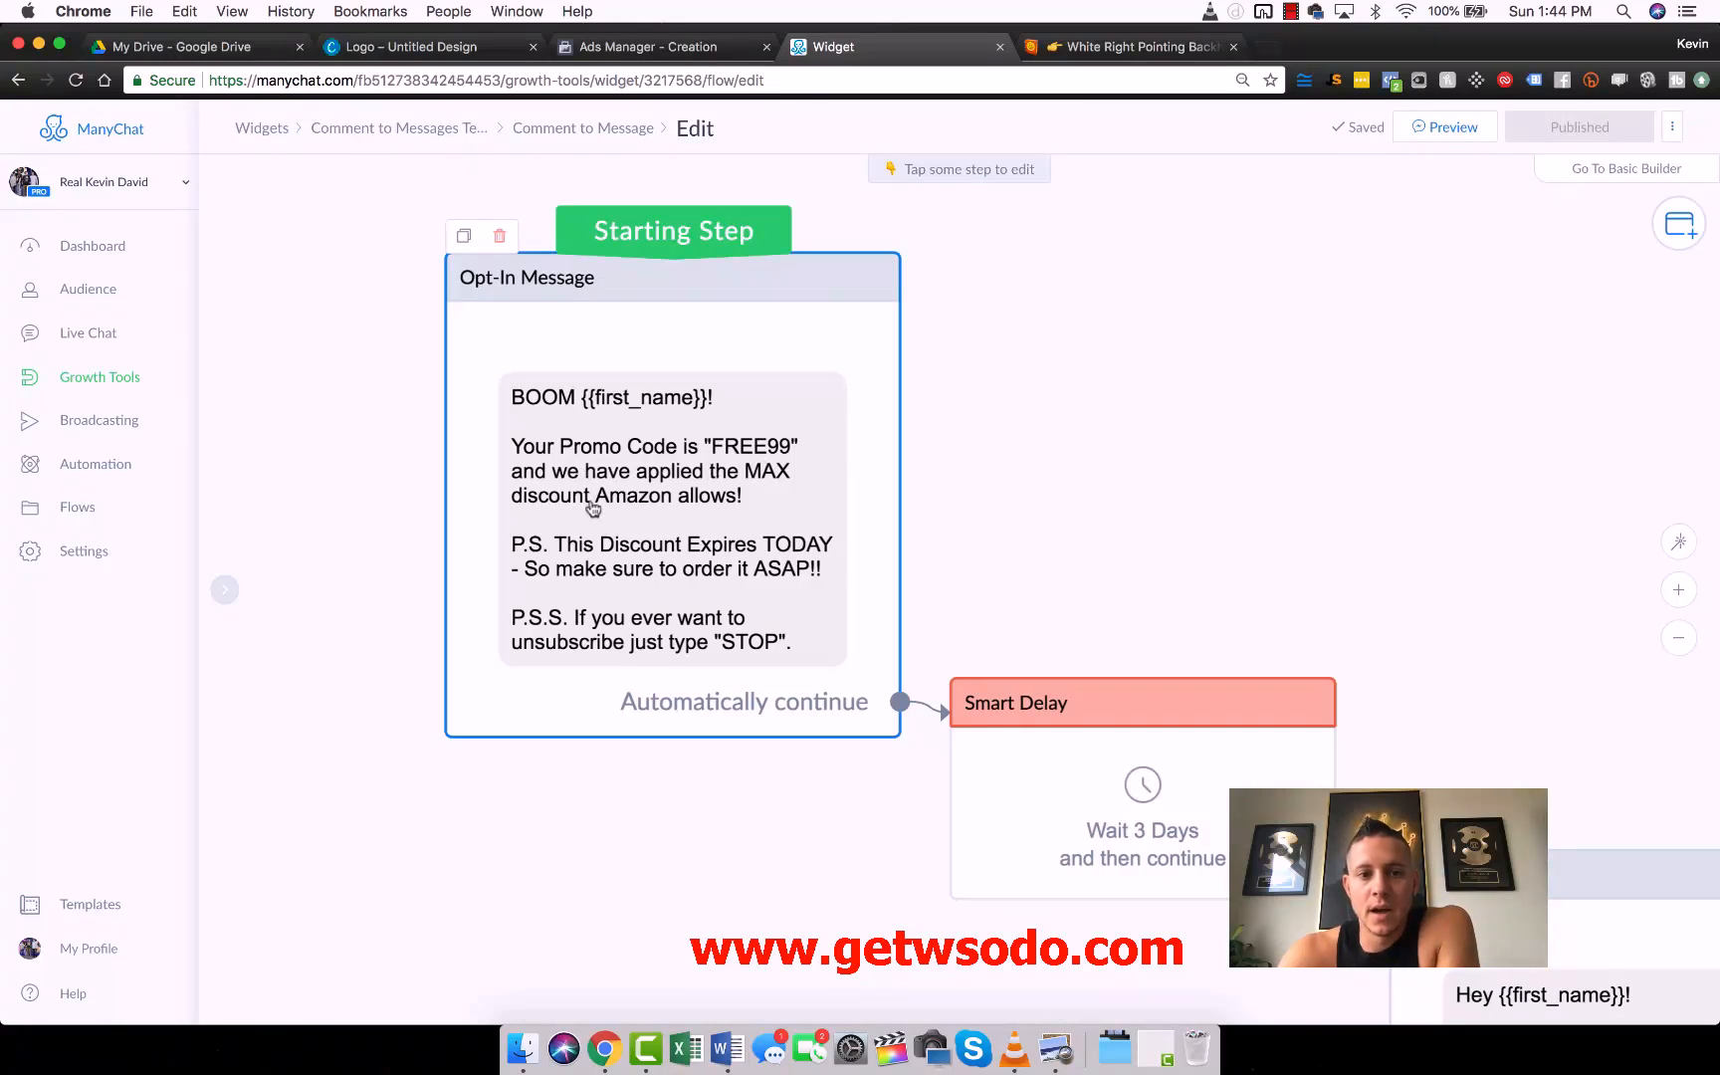
{"action": "left_click_drag", "start_coordinate": [621, 545], "coordinate": [617, 532]}
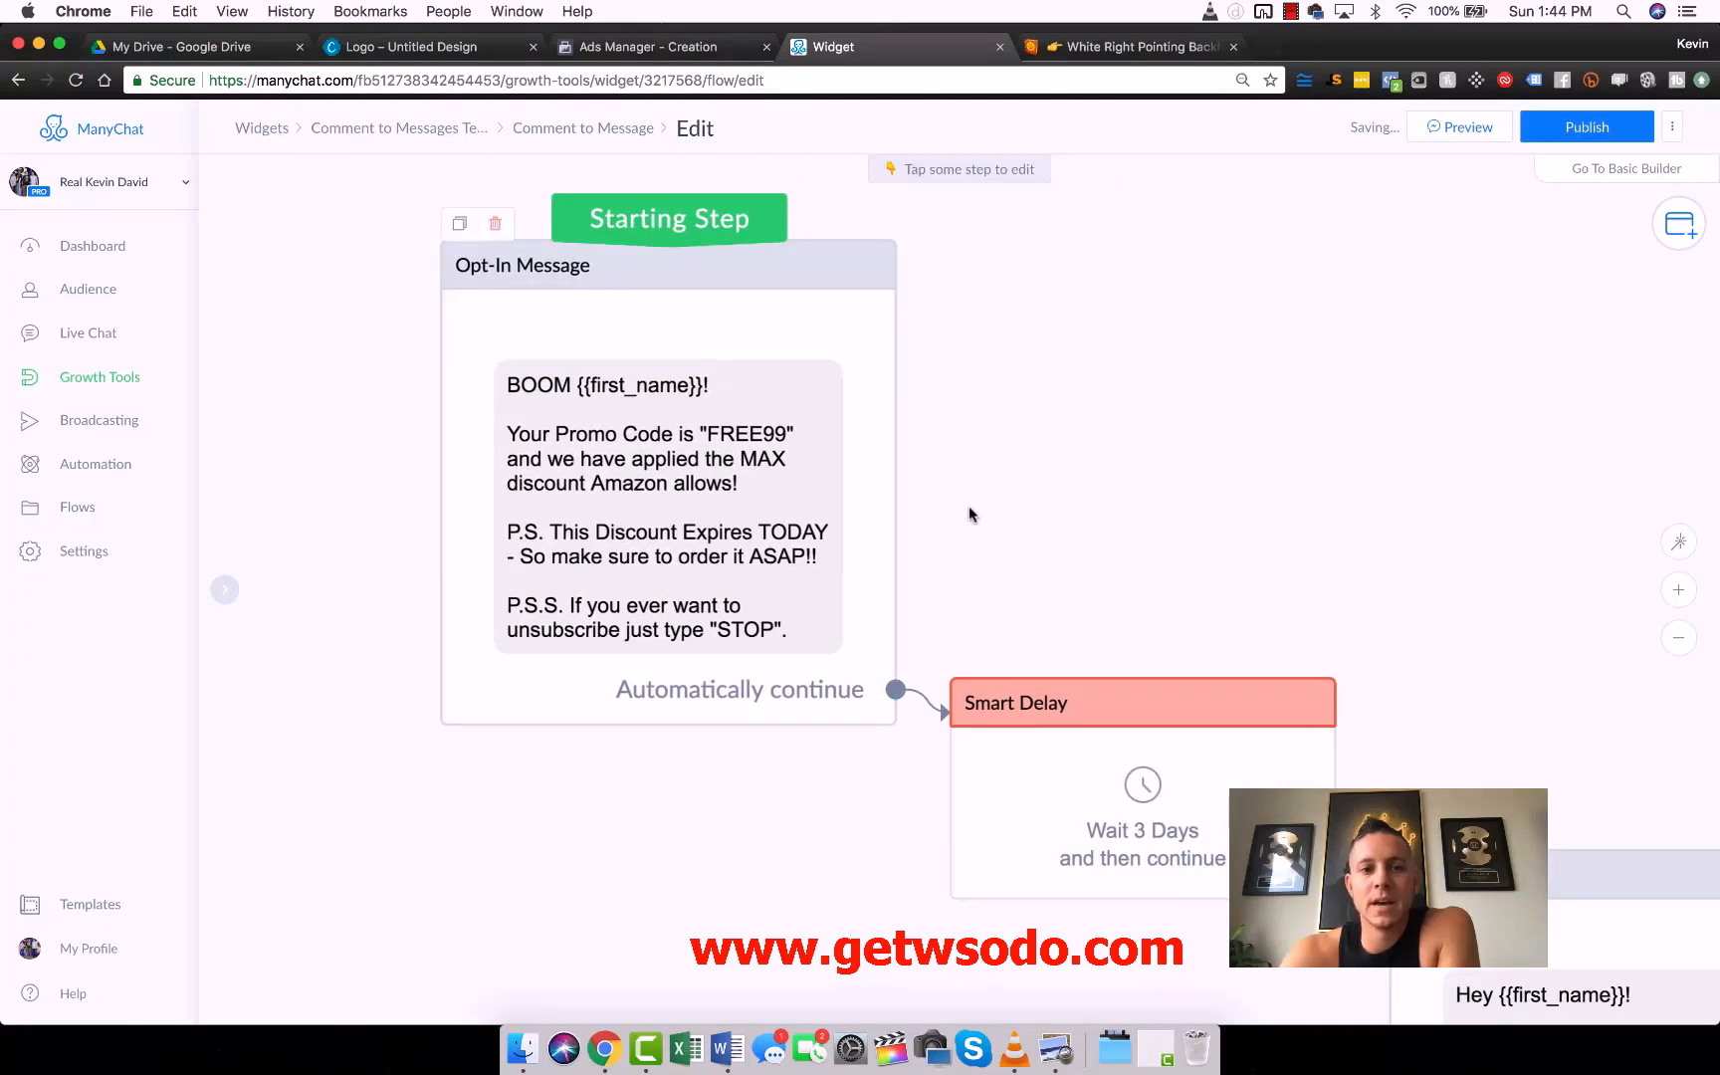
{"action": "left_click_drag", "start_coordinate": [968, 505], "coordinate": [801, 448]}
{"action": "scroll", "coordinate": [801, 448], "scroll_direction": "down", "scroll_amount": 3}
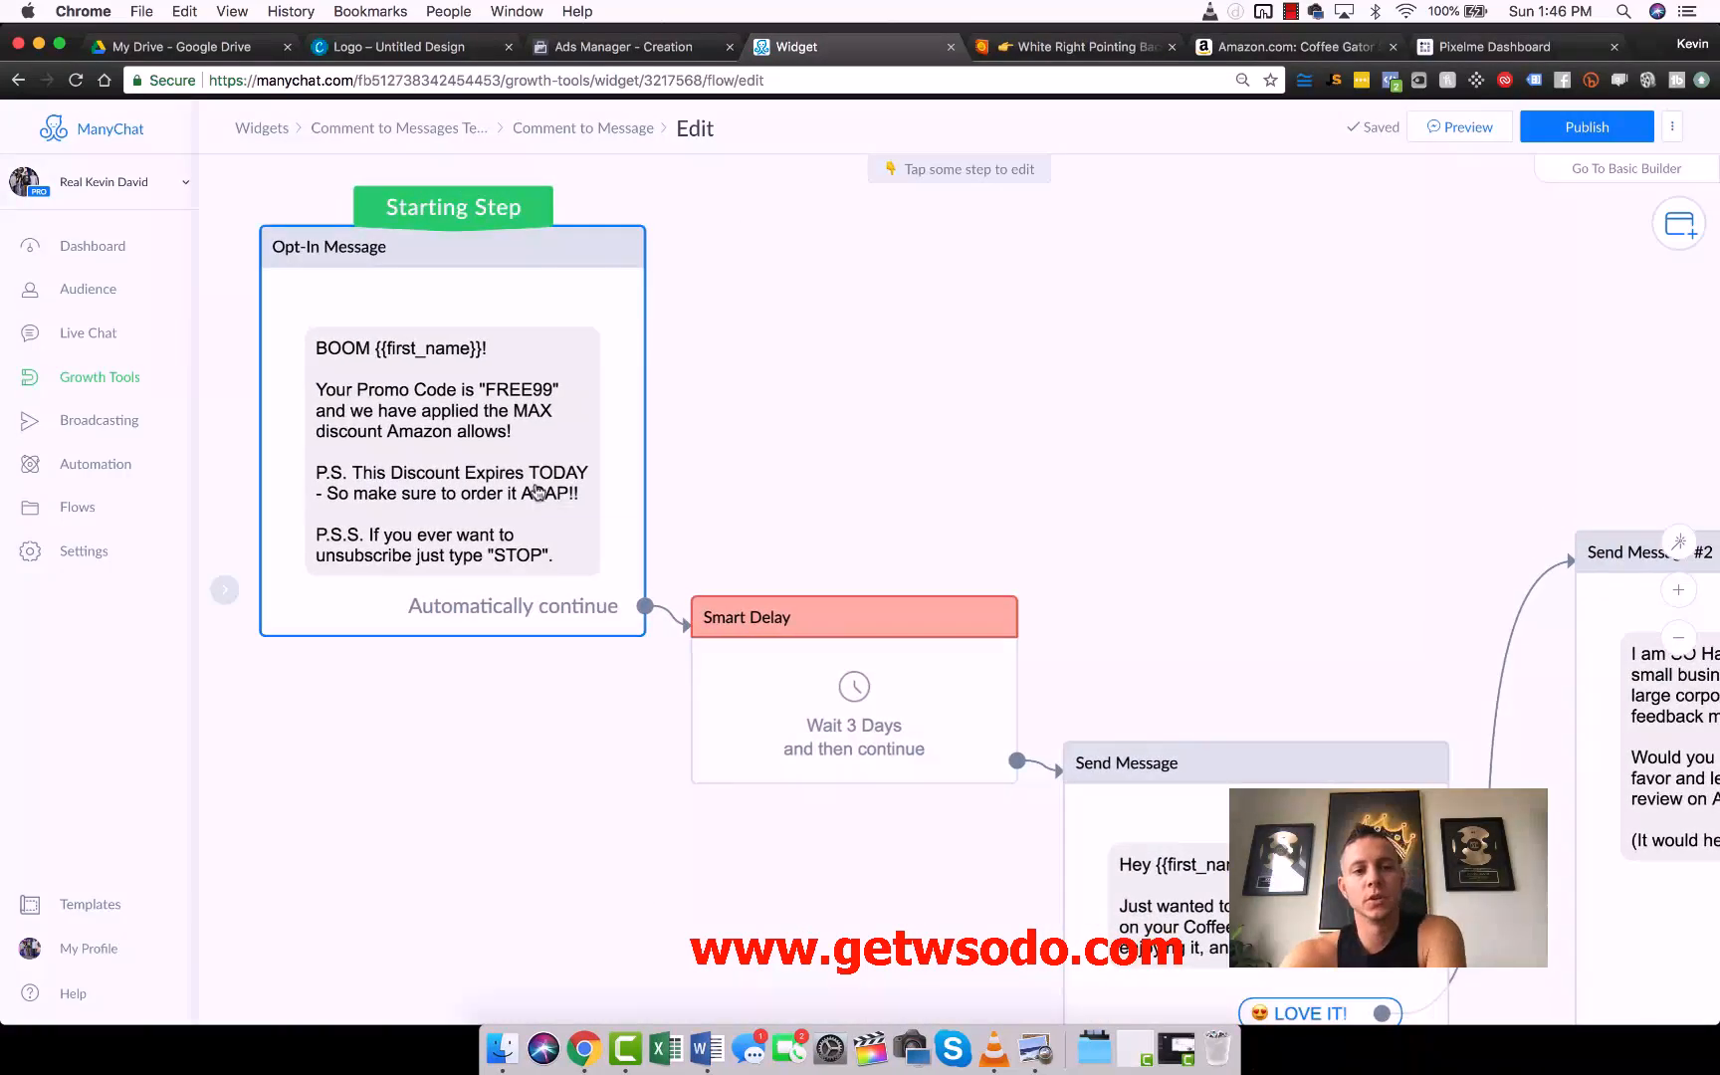
{"action": "left_click", "coordinate": [562, 496]}
{"action": "left_click", "coordinate": [361, 477]}
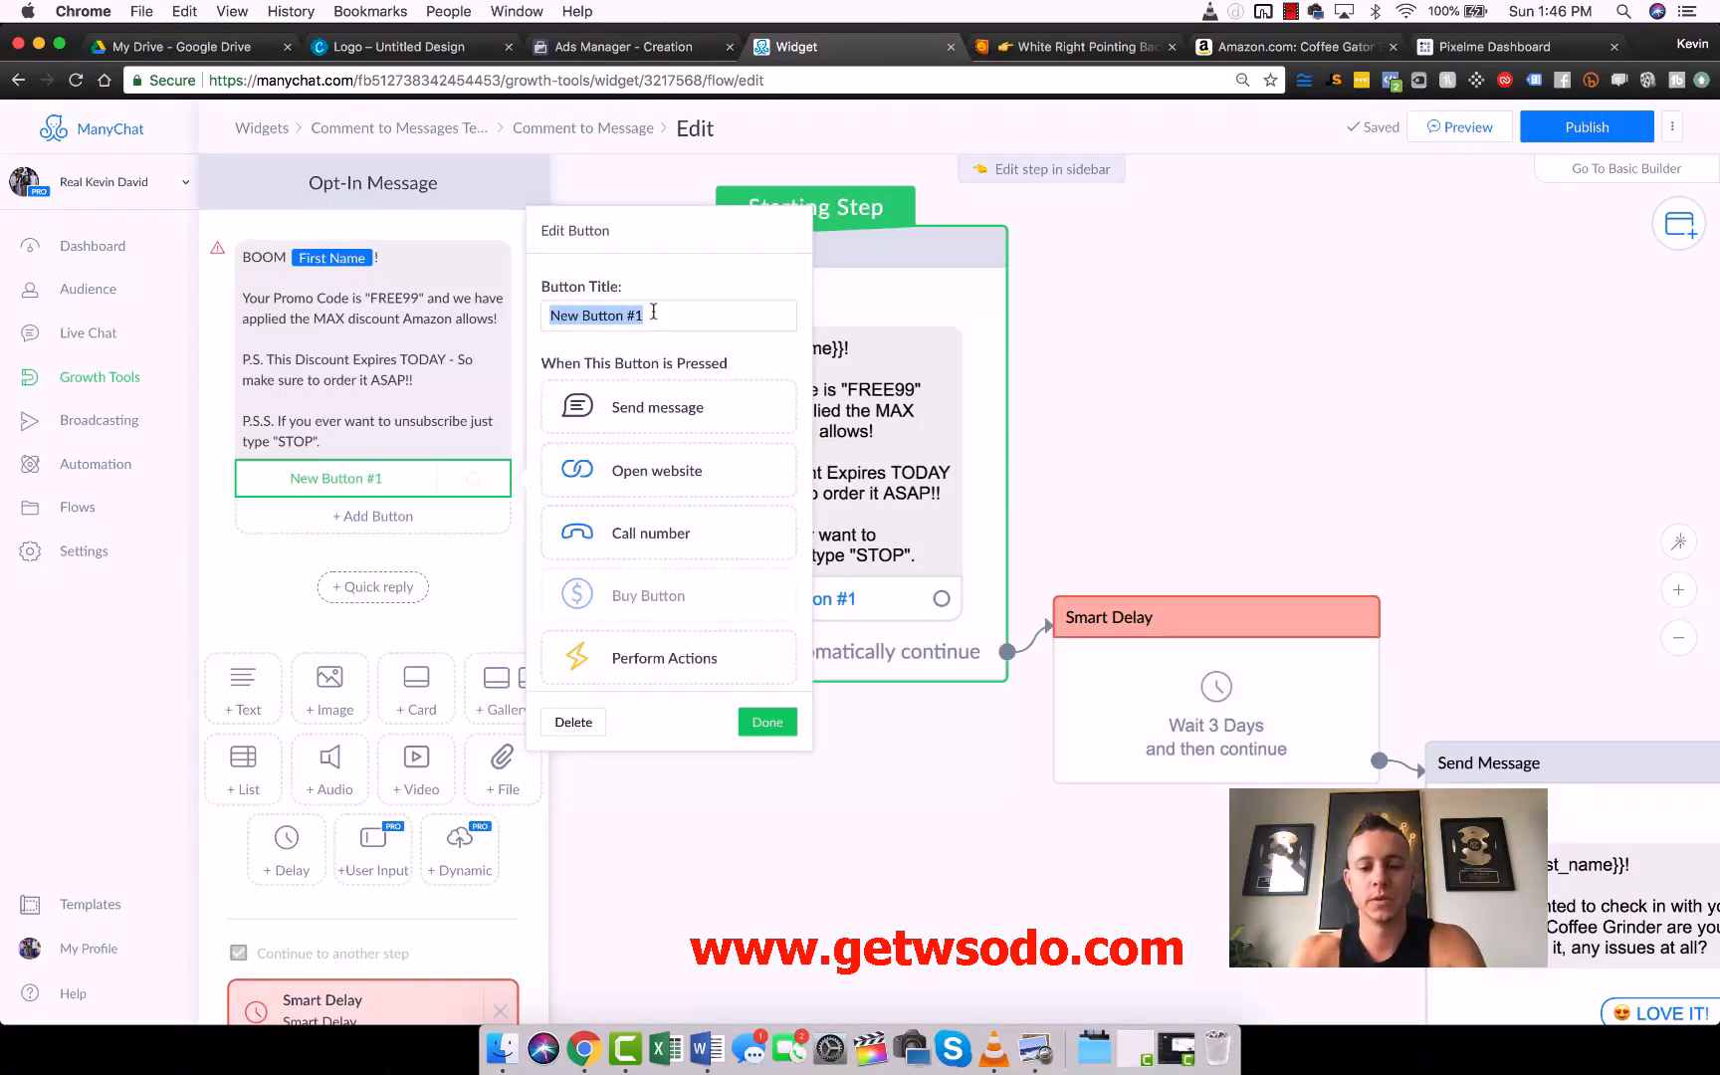
- Title the new button "Claim Yours!" and set it to open a website
{"action": "type", "text": "Cli"}
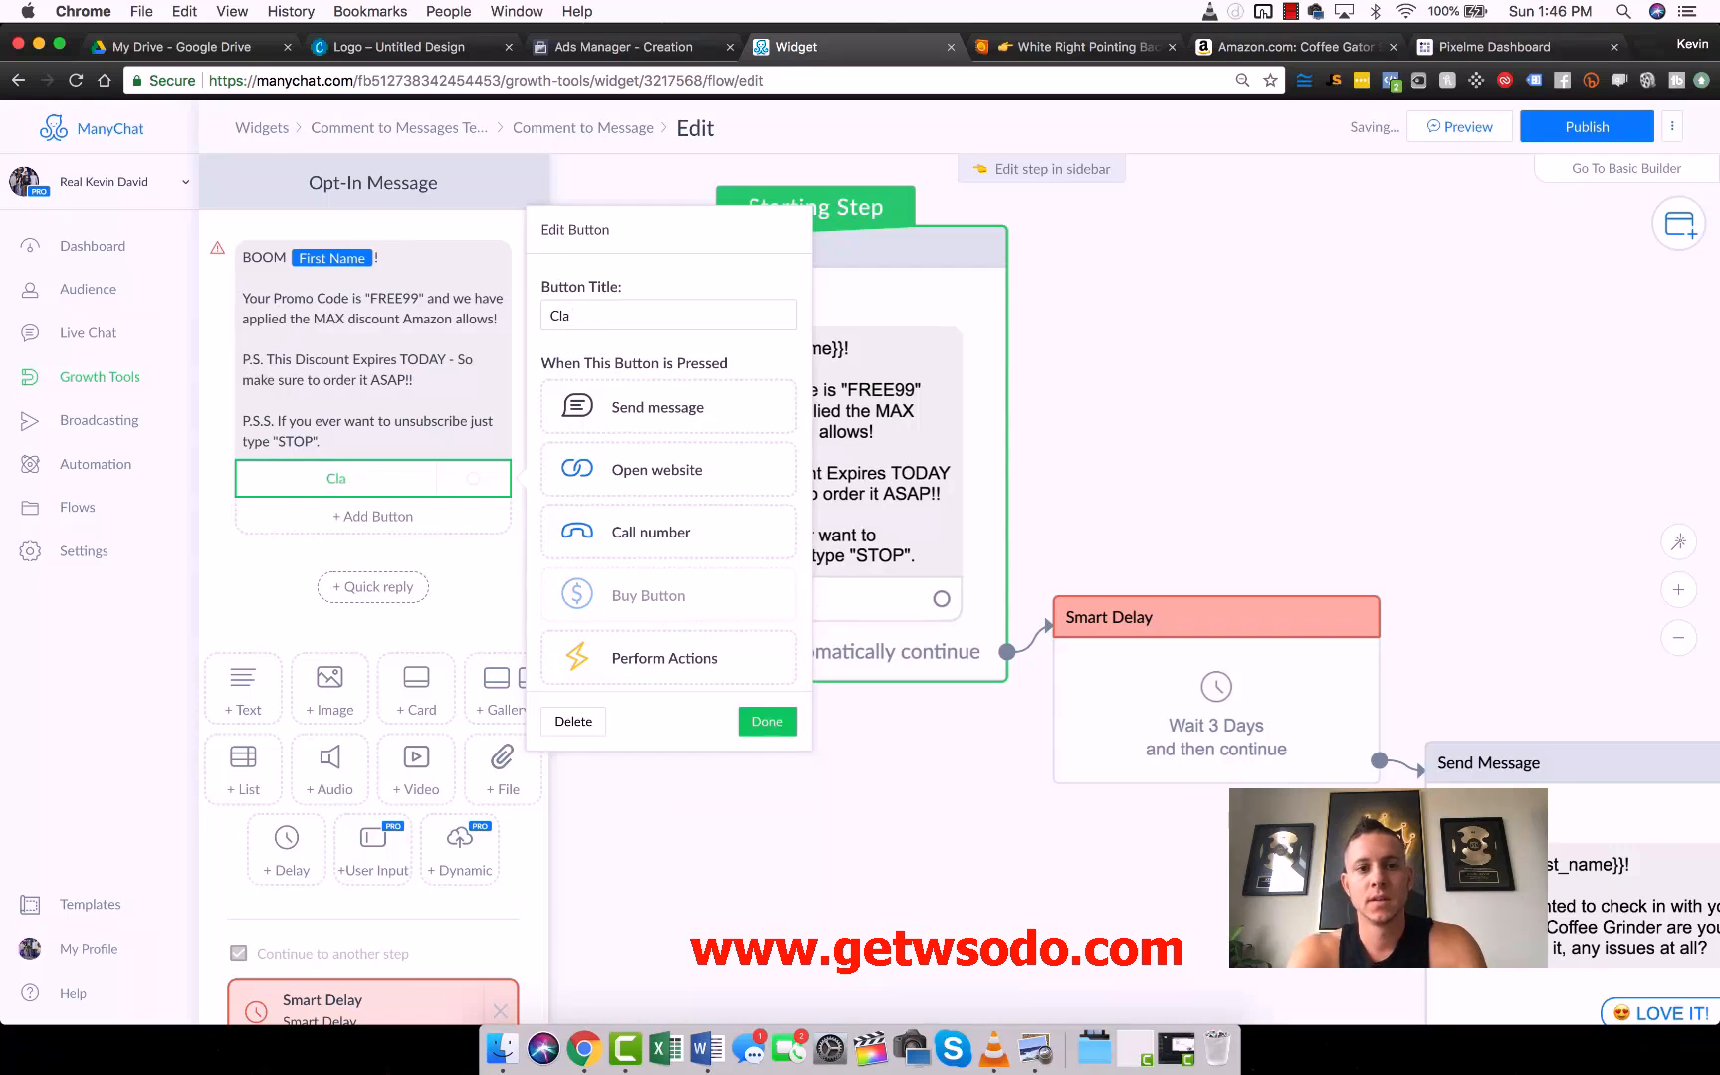
{"action": "key", "text": "BackSpace"}
{"action": "key", "text": "BackSpace"}
{"action": "key", "text": "BackSpace"}
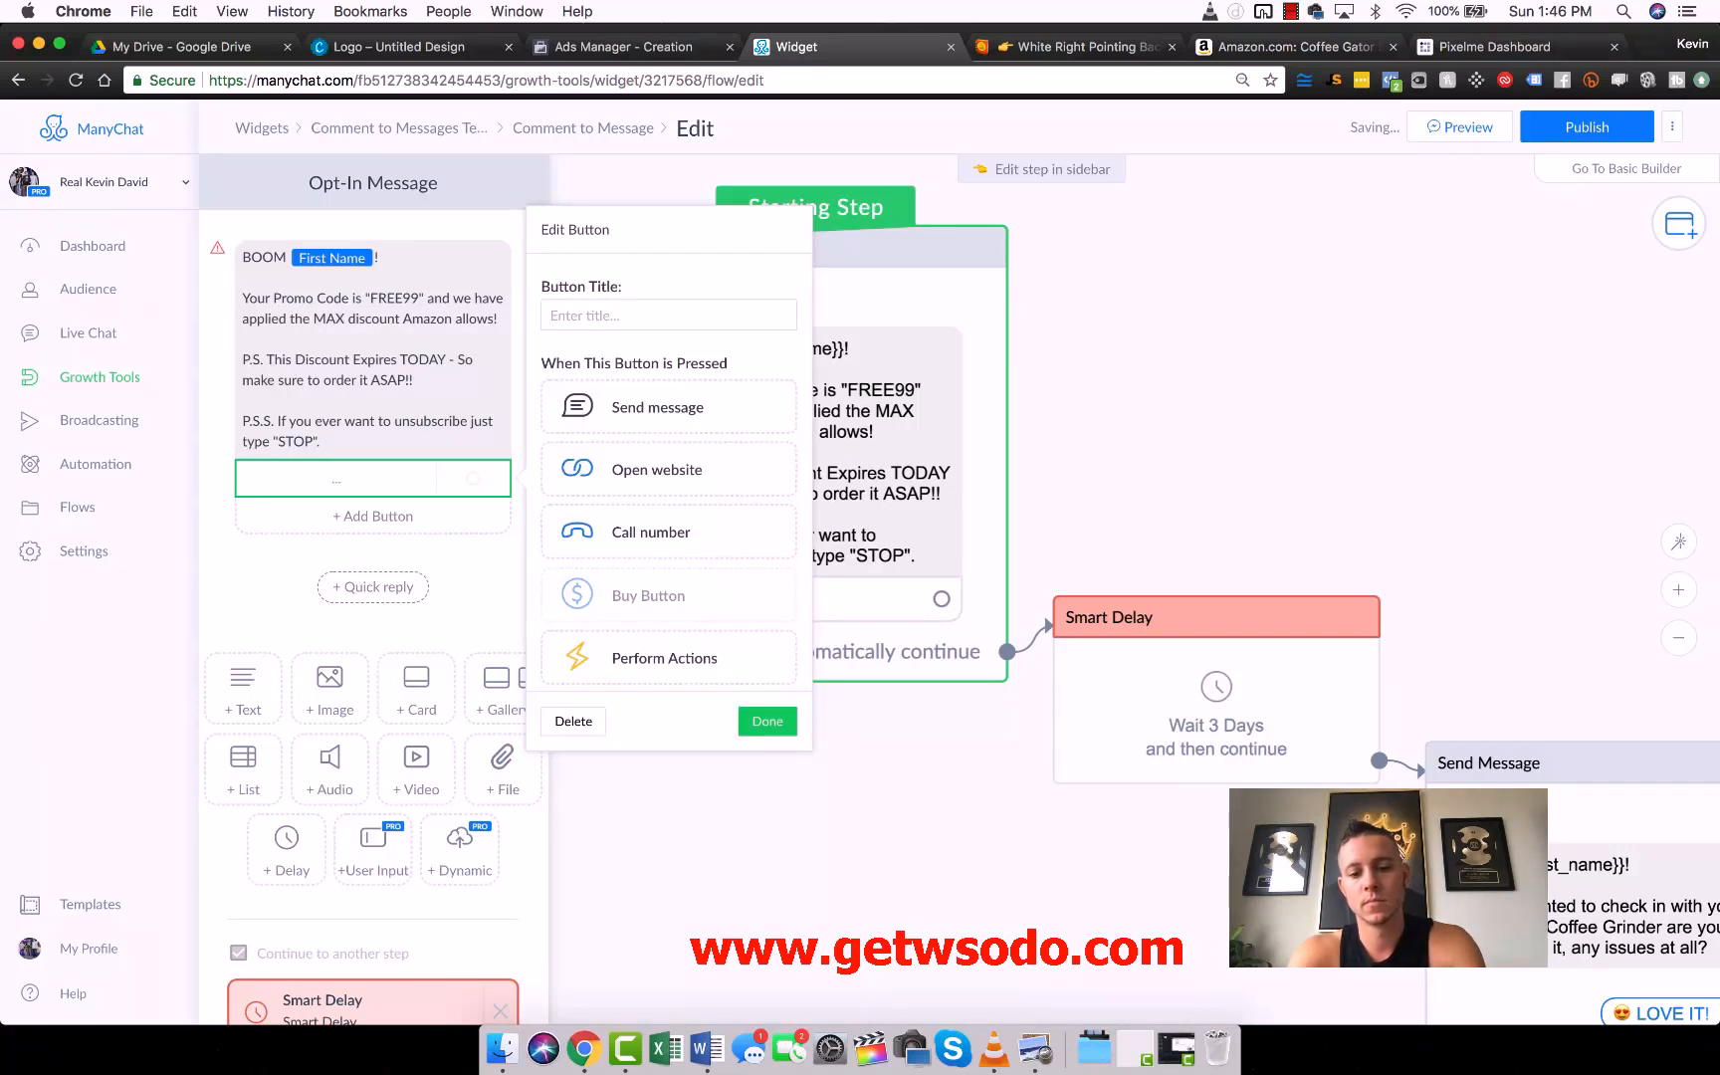
{"action": "type", "text": "Claim Yours!"}
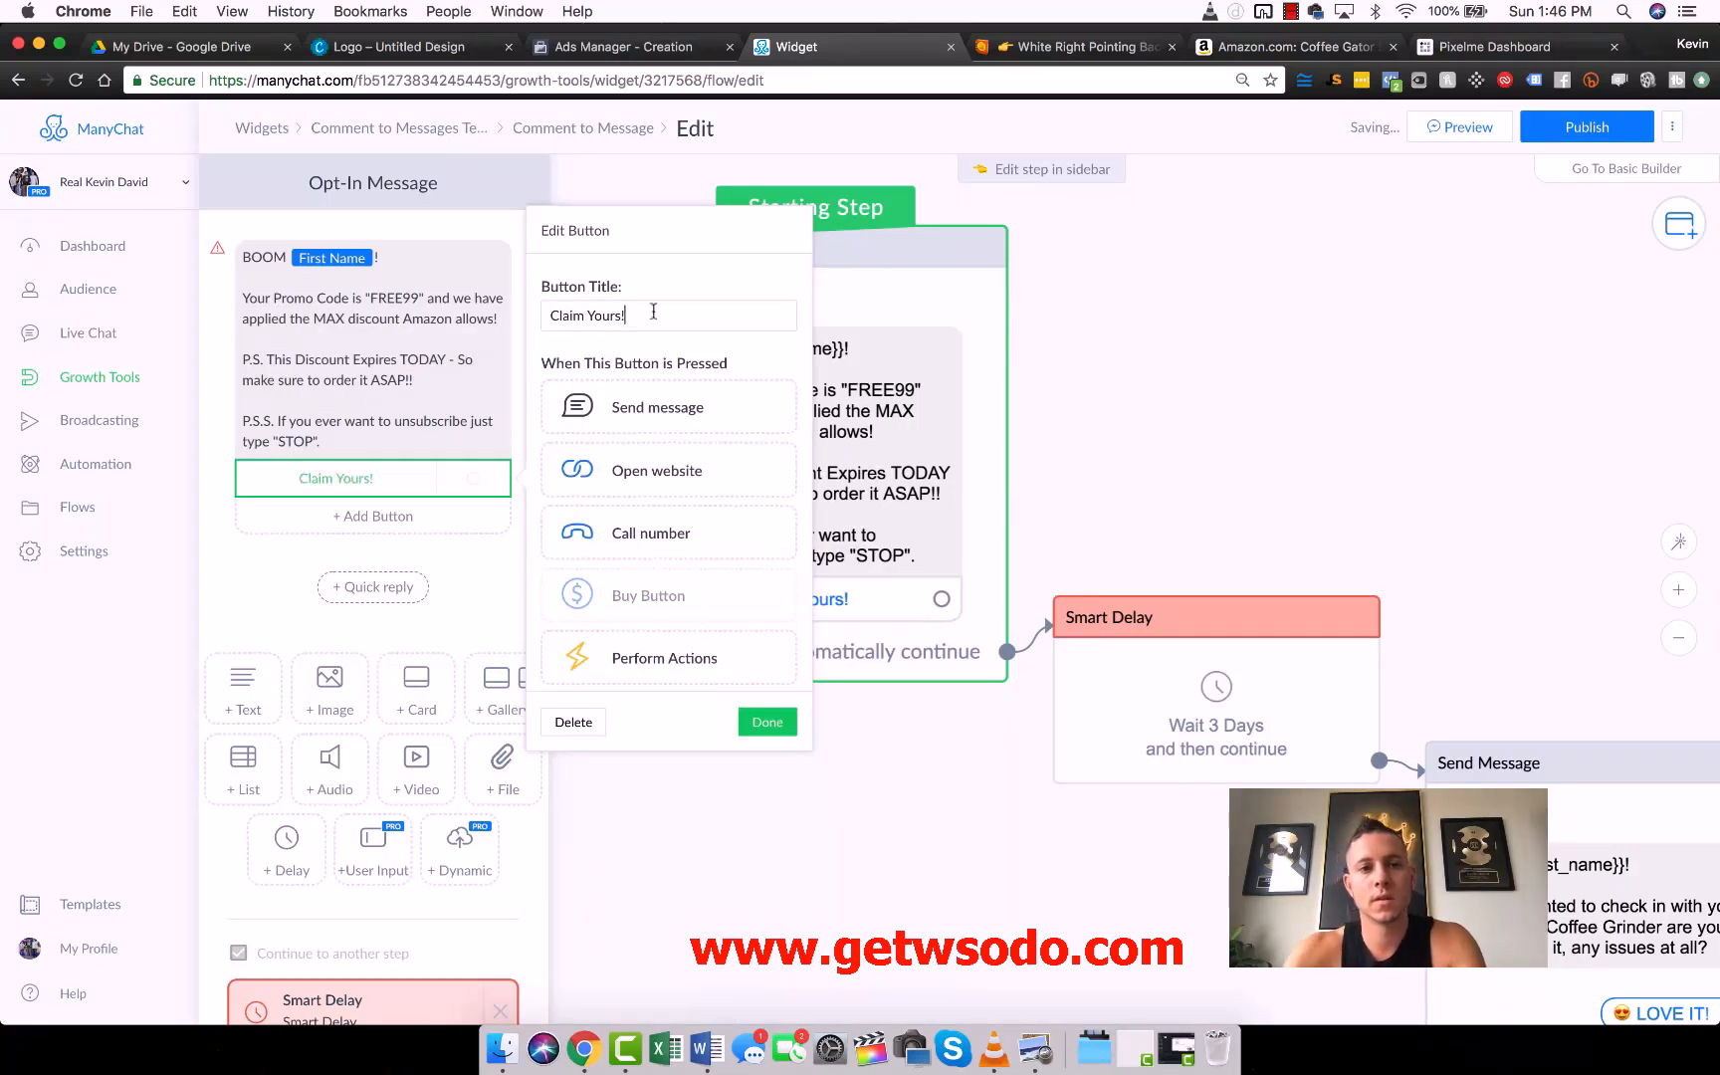
{"action": "left_click", "coordinate": [659, 478]}
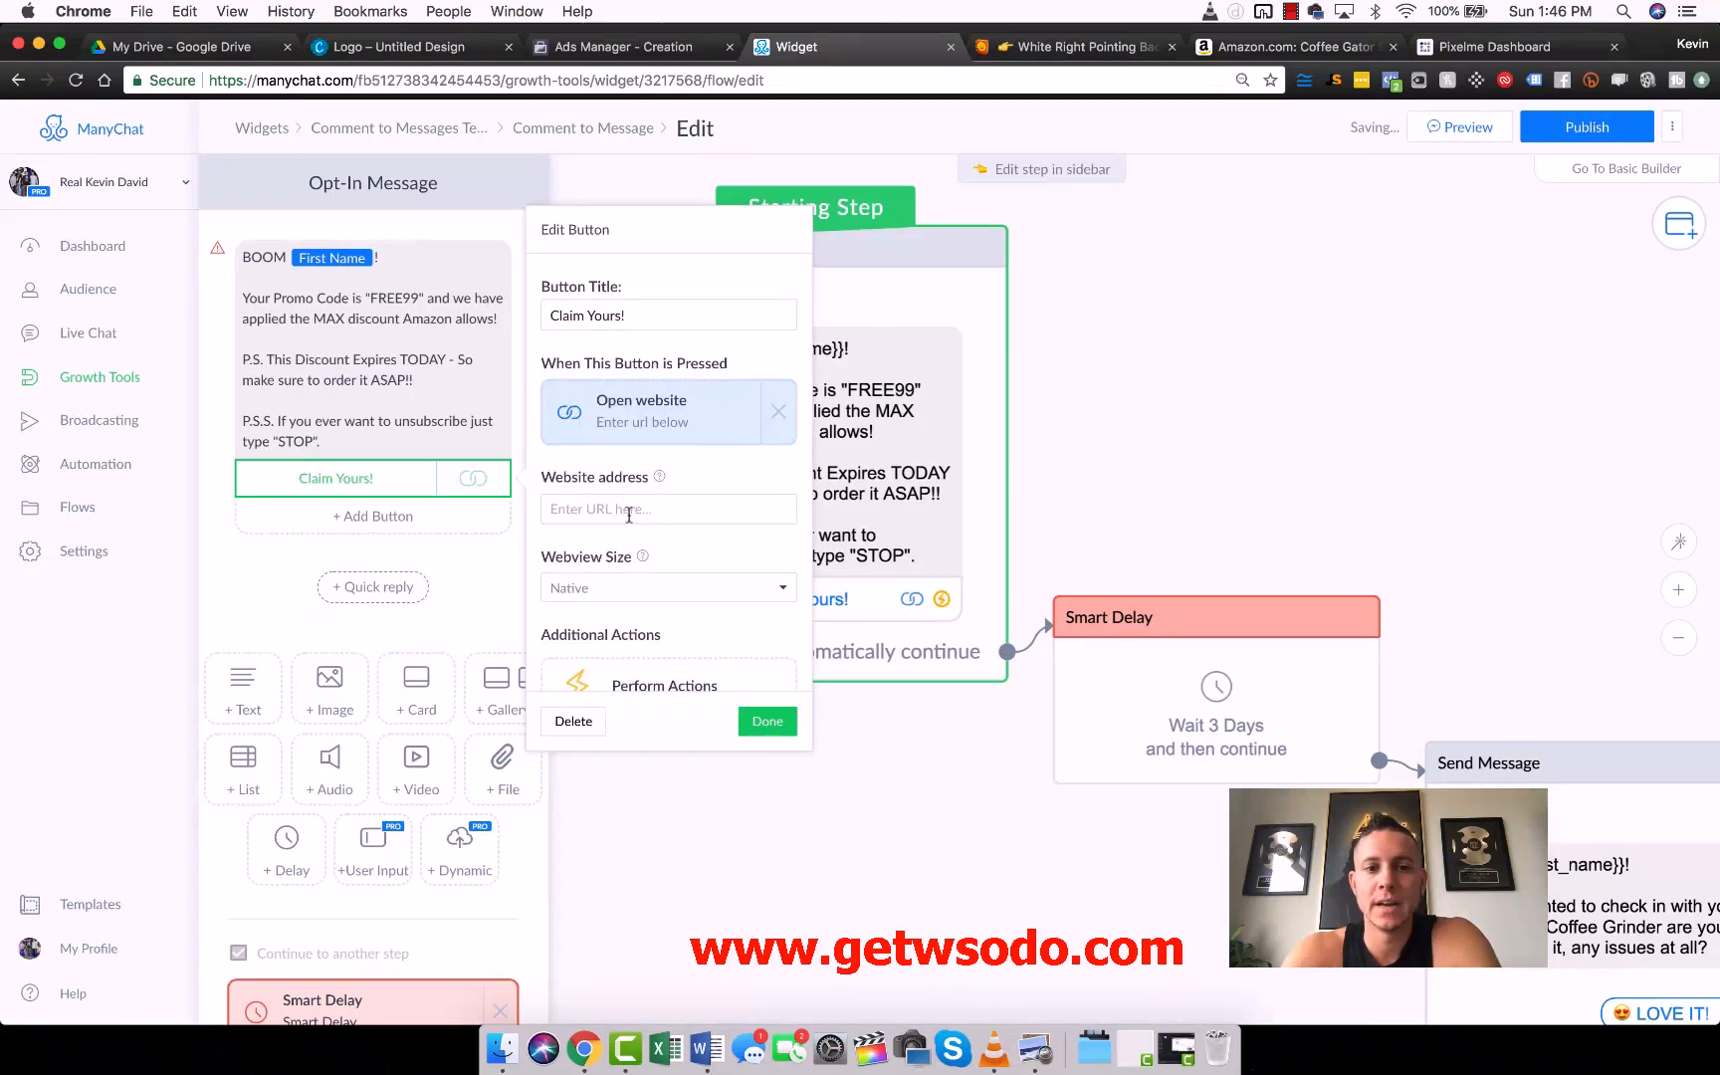
- Switch to the Coffee Gator stainless steel container's Amazon page and copy its full product URL
{"action": "left_click", "coordinate": [1289, 46]}
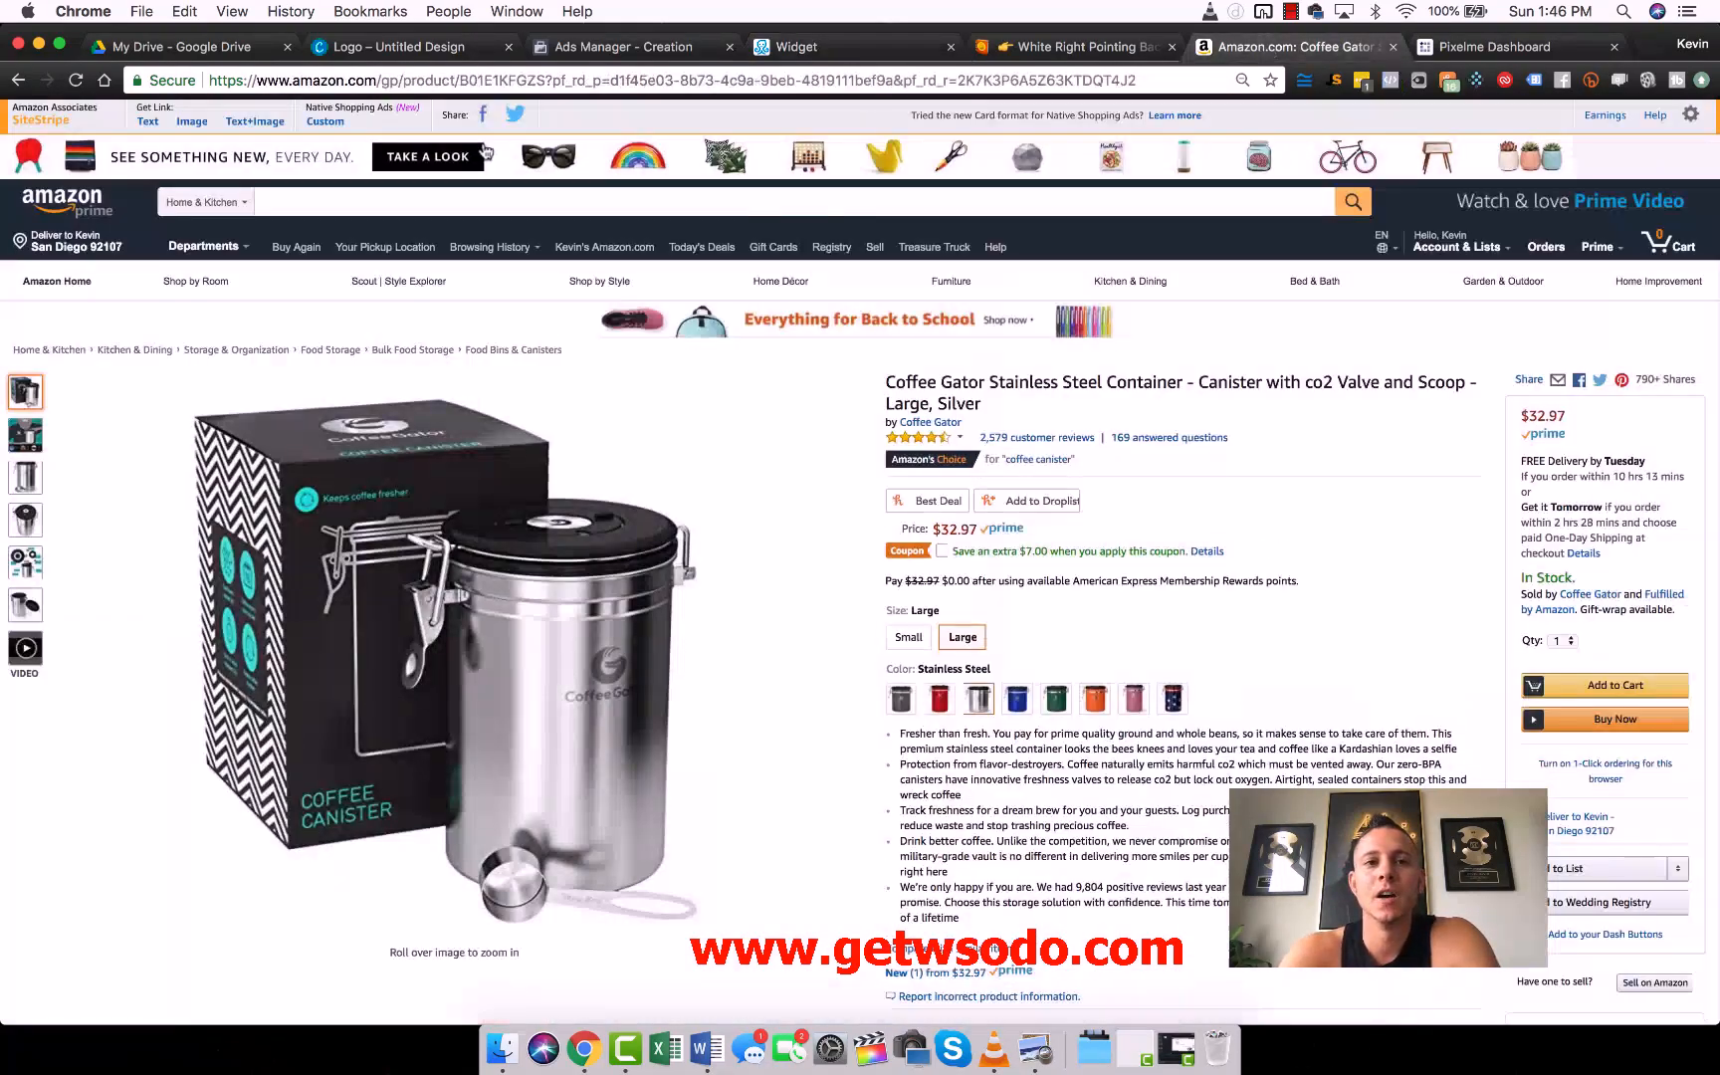
{"action": "left_click", "coordinate": [564, 88]}
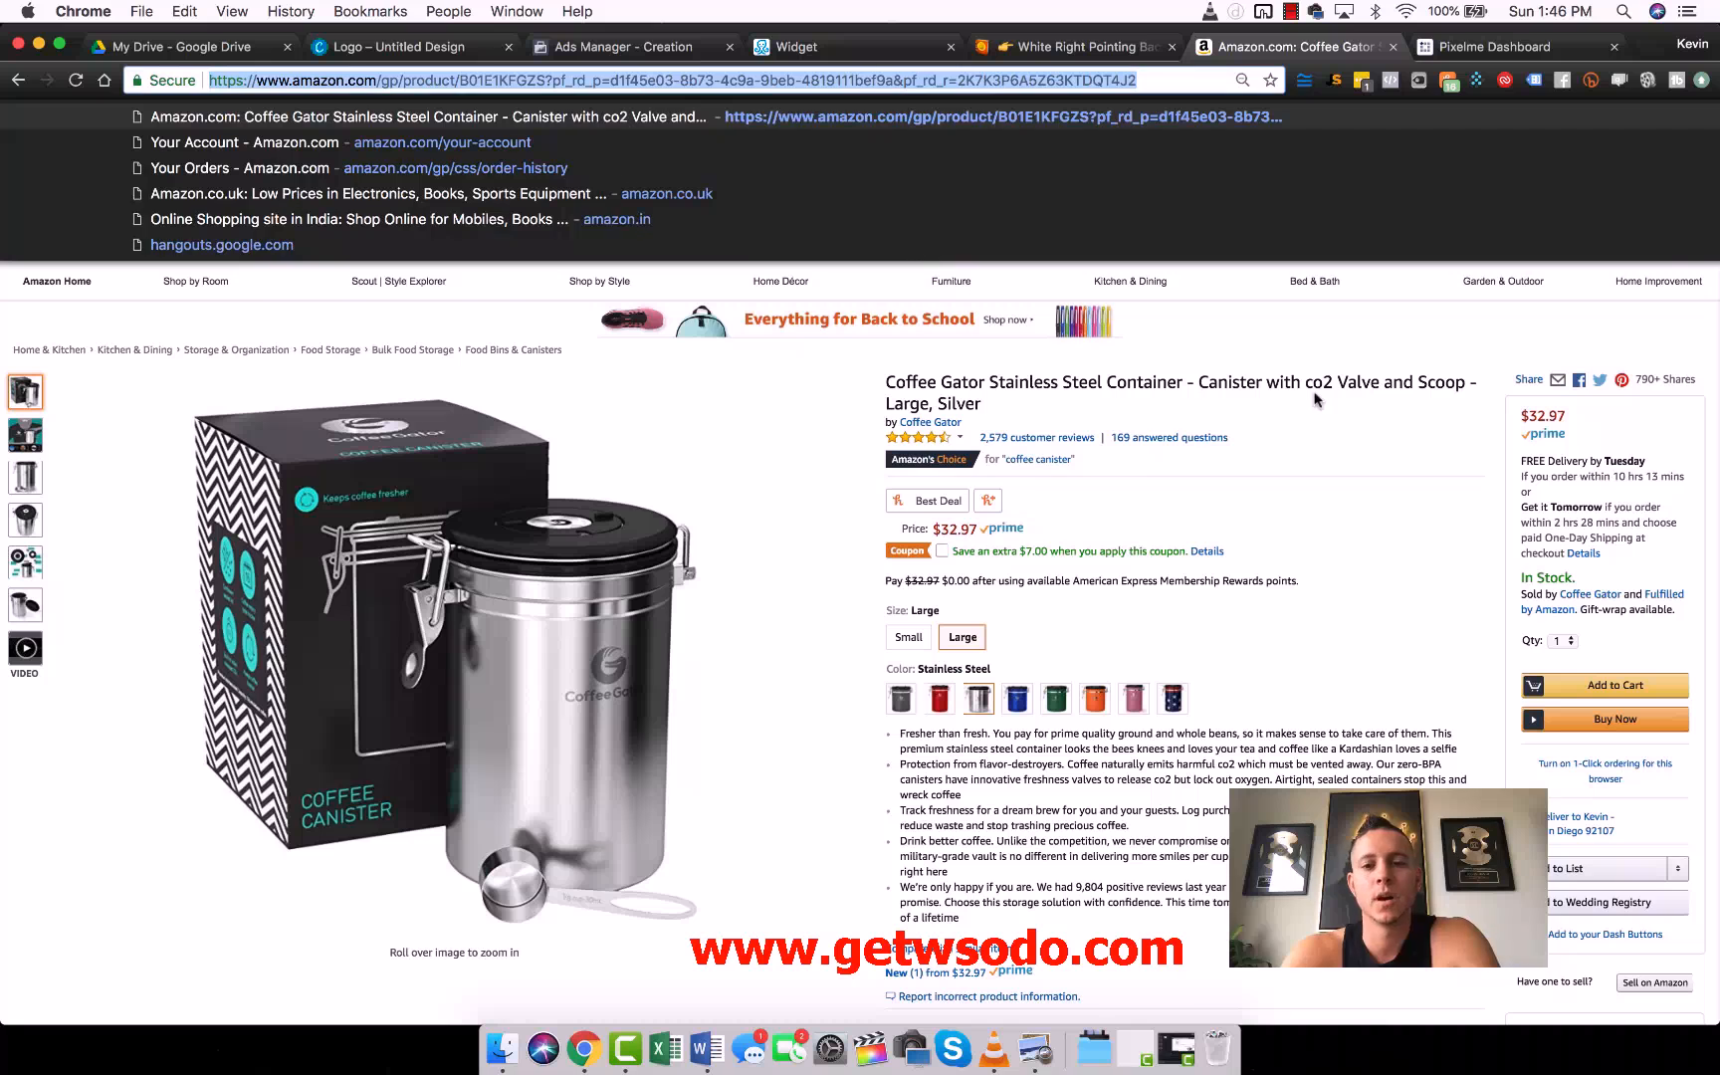
{"action": "mouse_move", "coordinate": [1648, 288]}
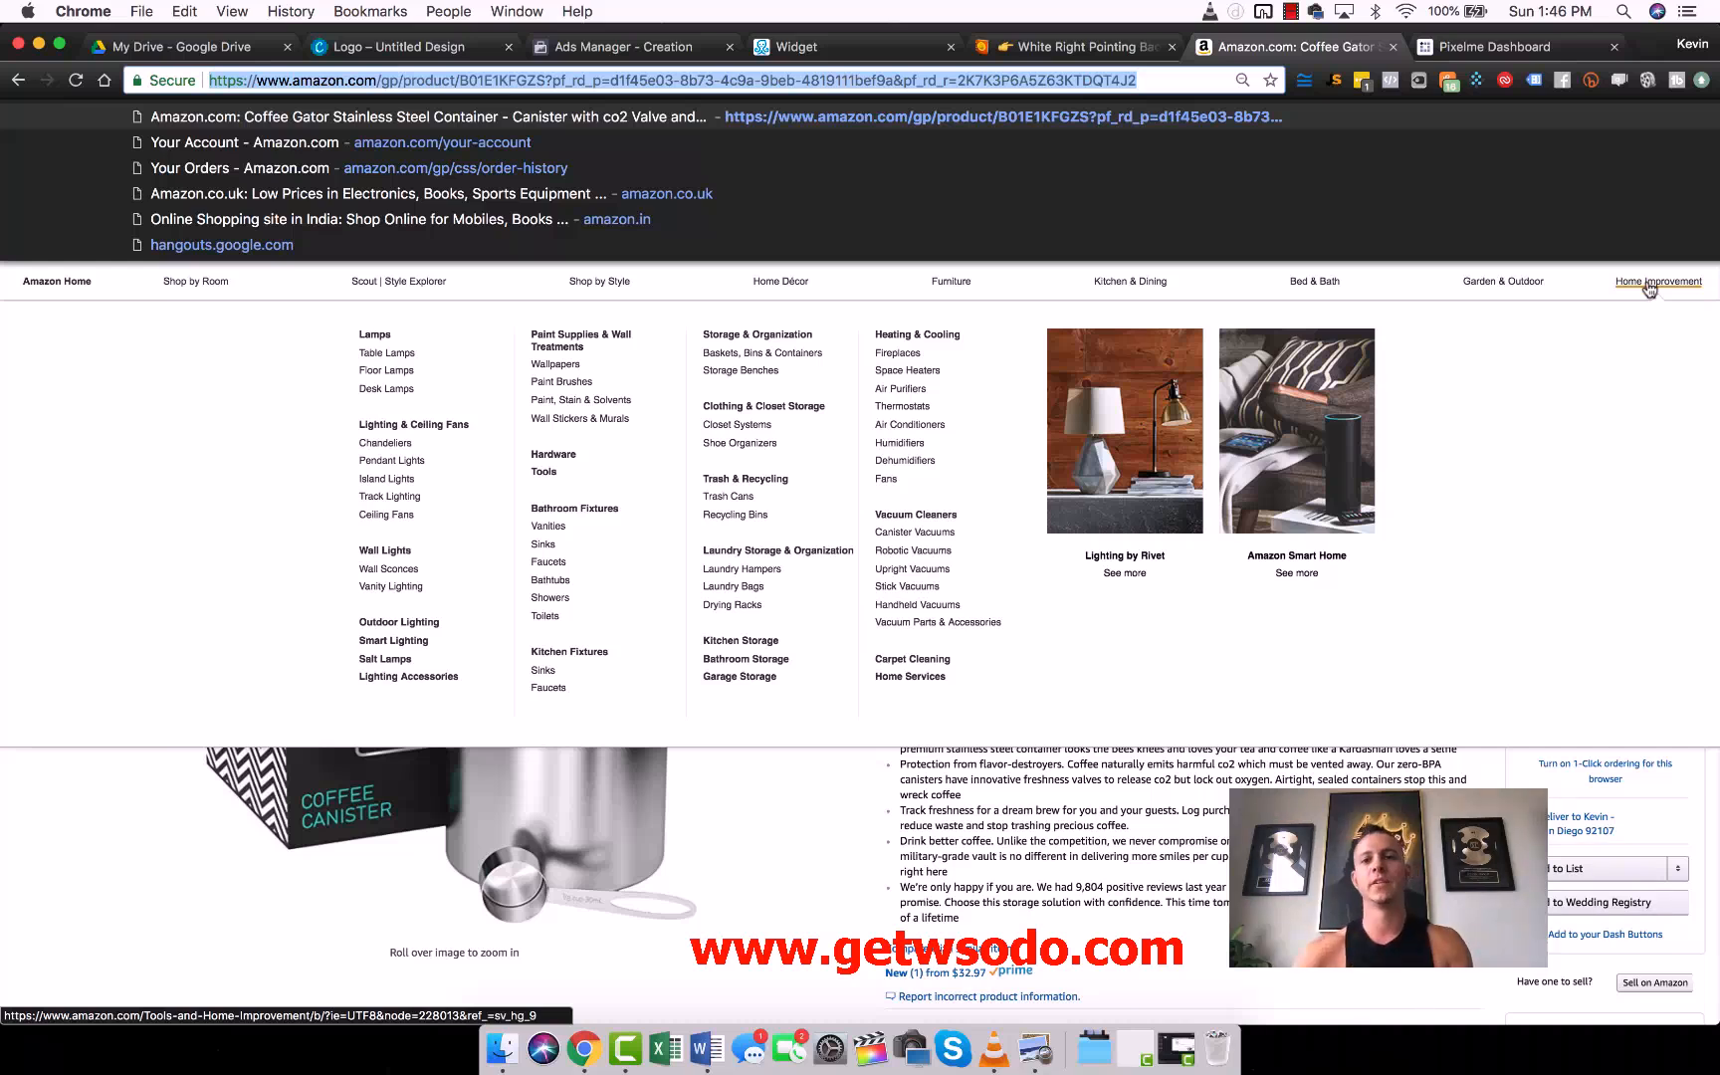
{"action": "left_click", "coordinate": [1352, 461]}
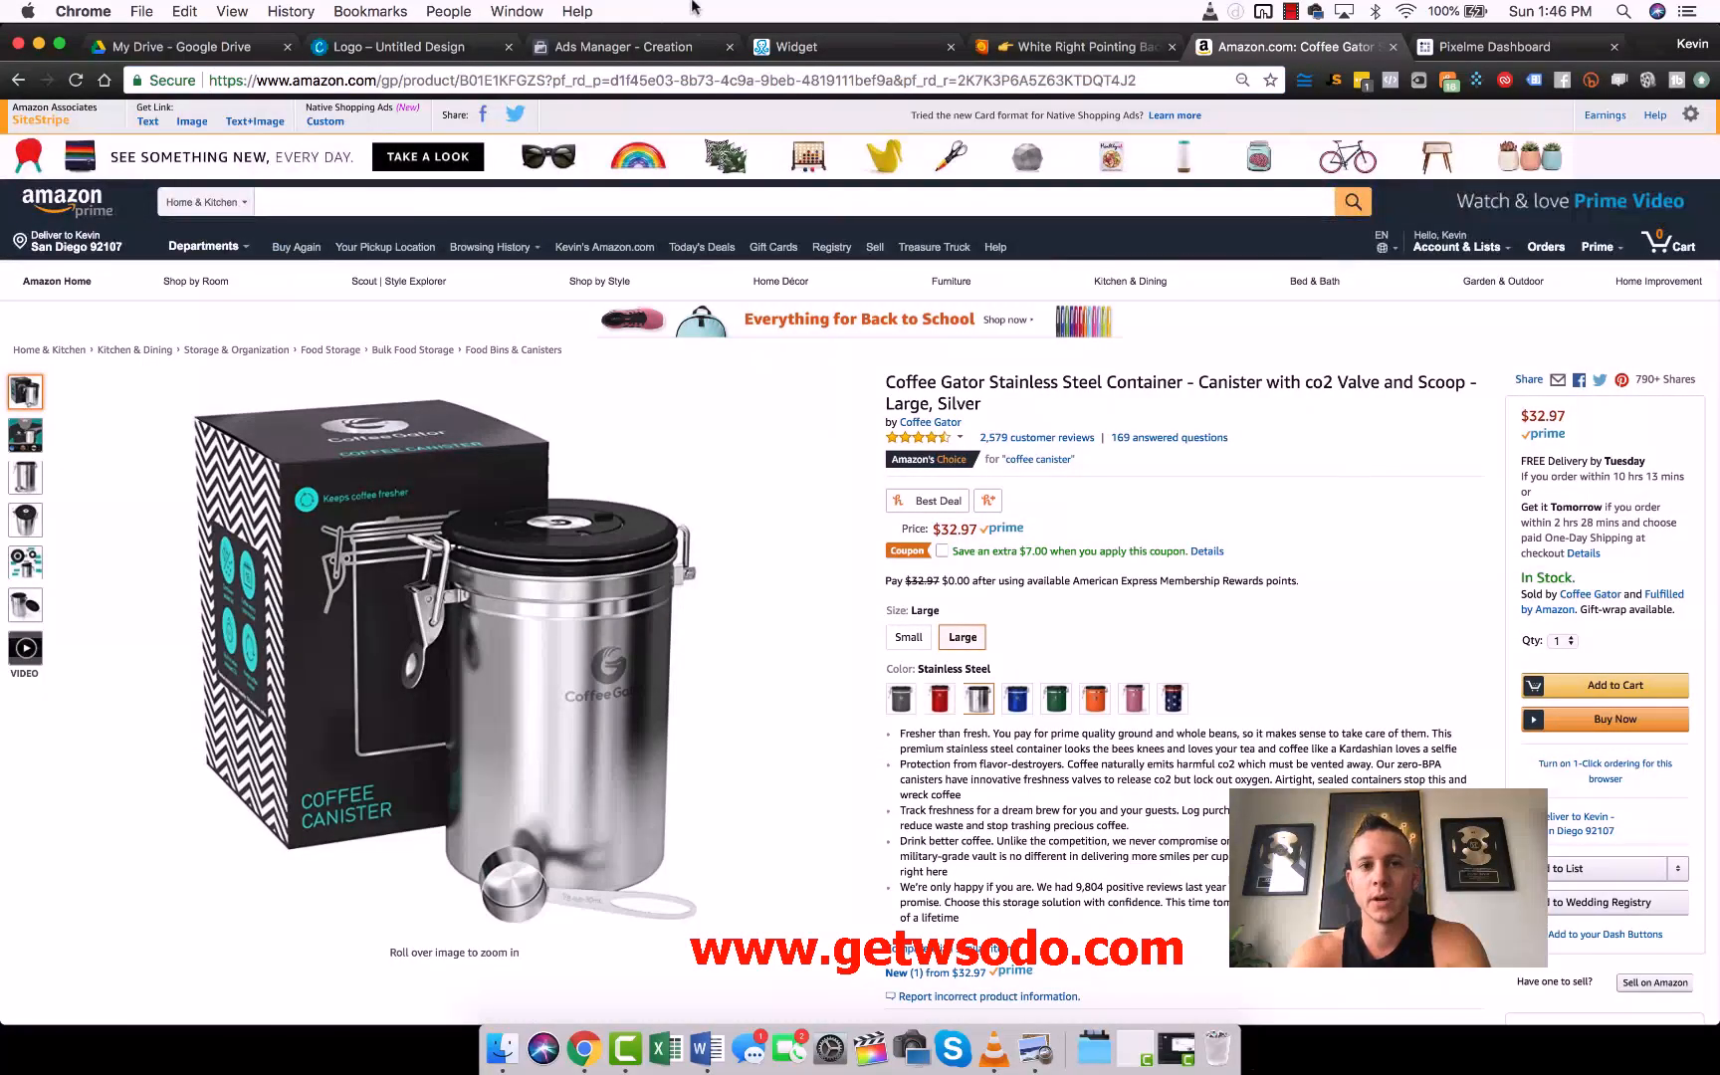
{"action": "left_click", "coordinate": [574, 82]}
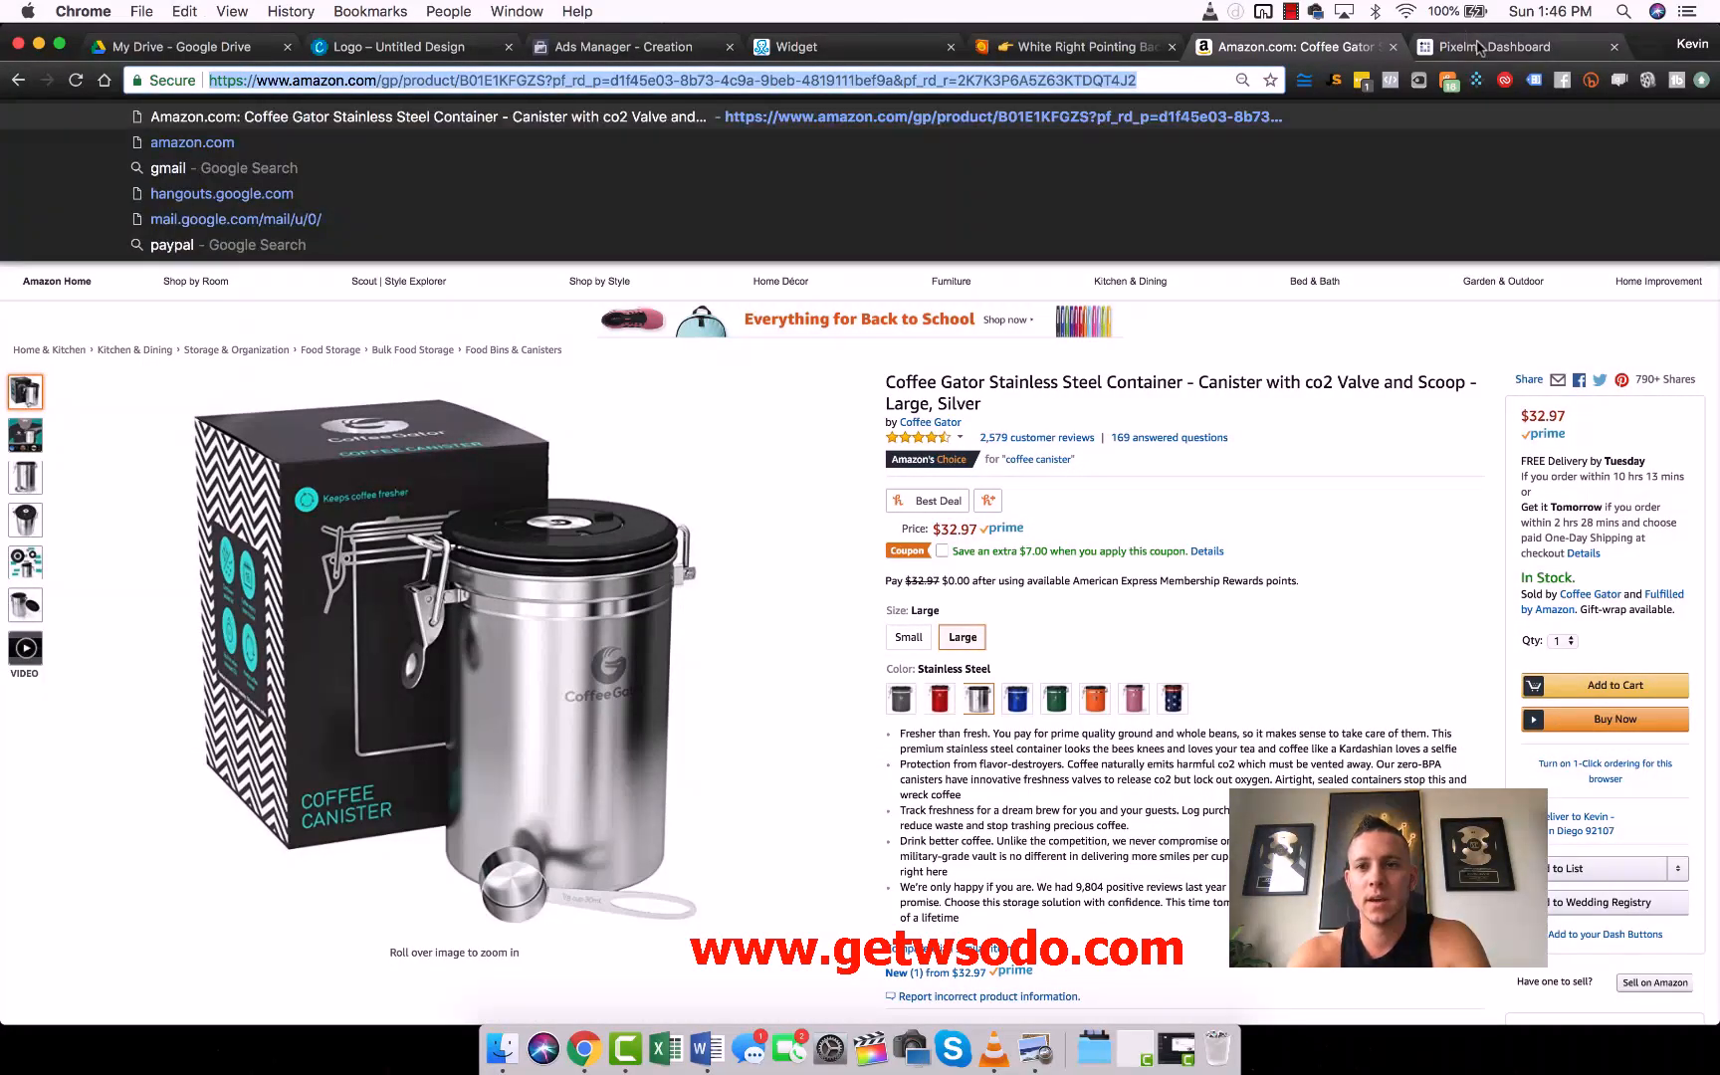
- Switch to the Pixelme dashboard and create a pixelized short link for the copied Amazon URL on the pxlme.me domain
{"action": "left_click", "coordinate": [1483, 46]}
{"action": "left_click", "coordinate": [309, 173]}
{"action": "key", "text": "super+v"}
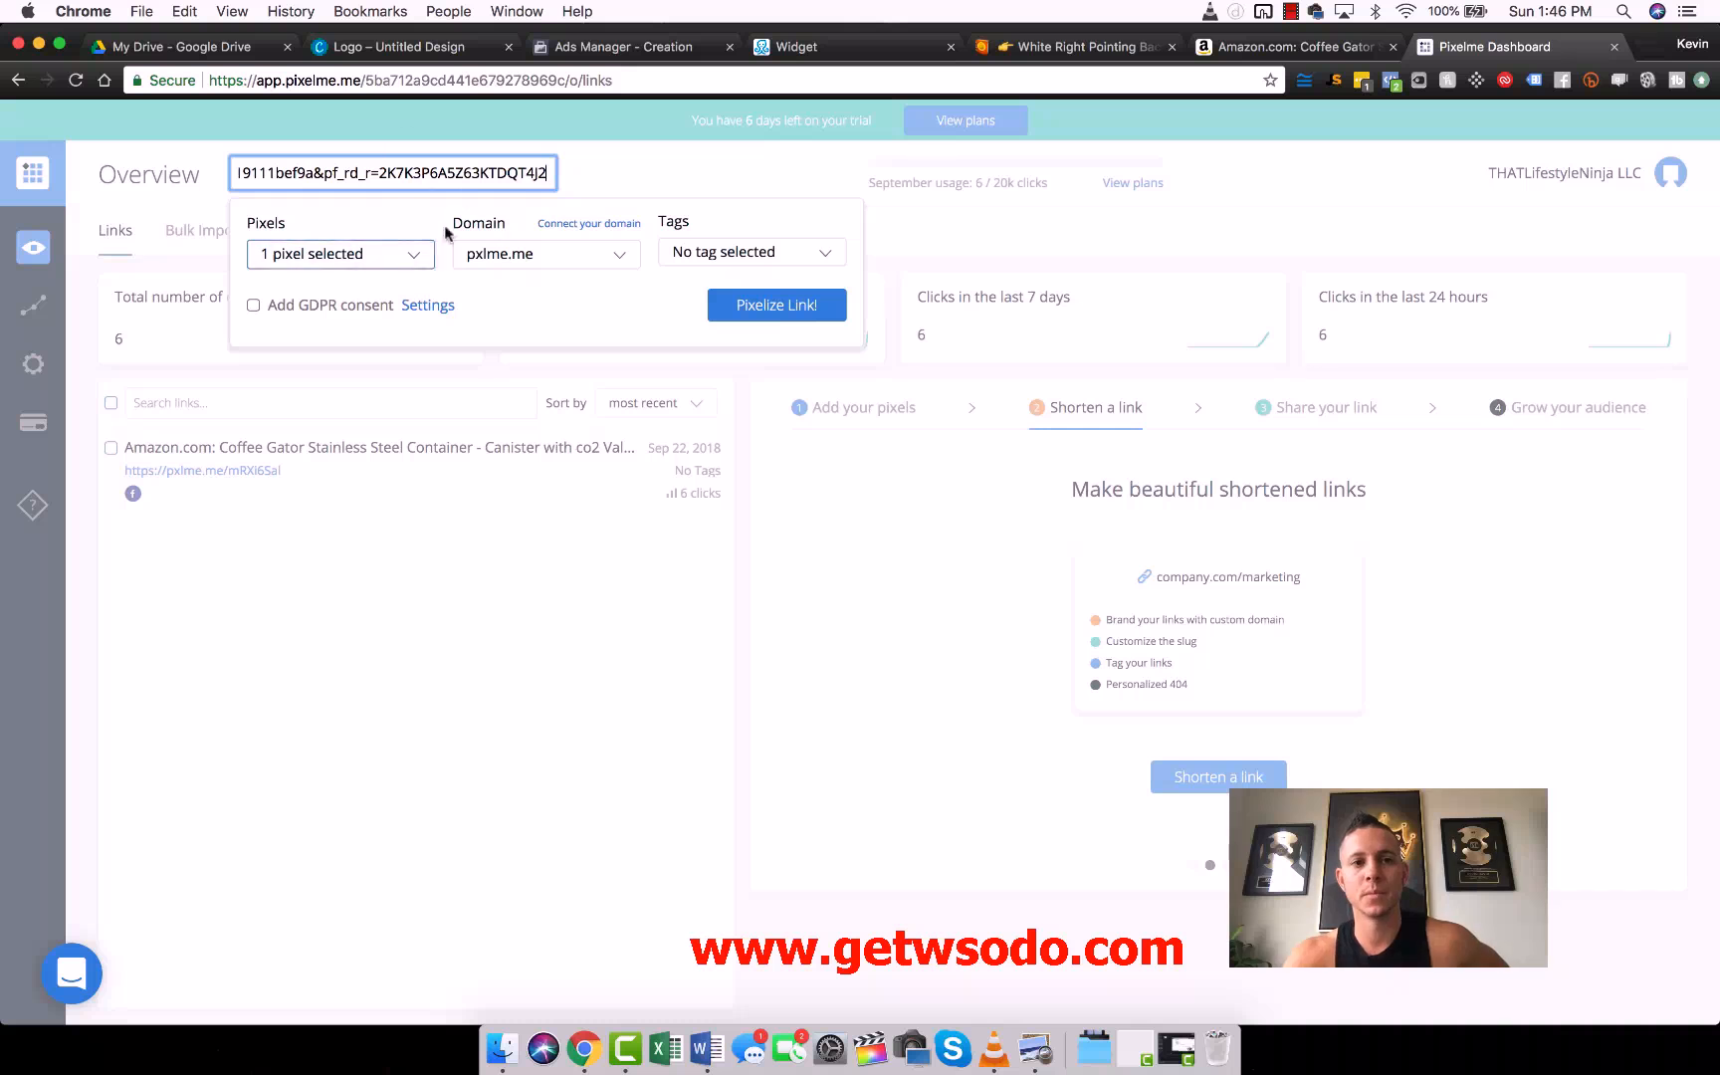
{"action": "left_click", "coordinate": [767, 304]}
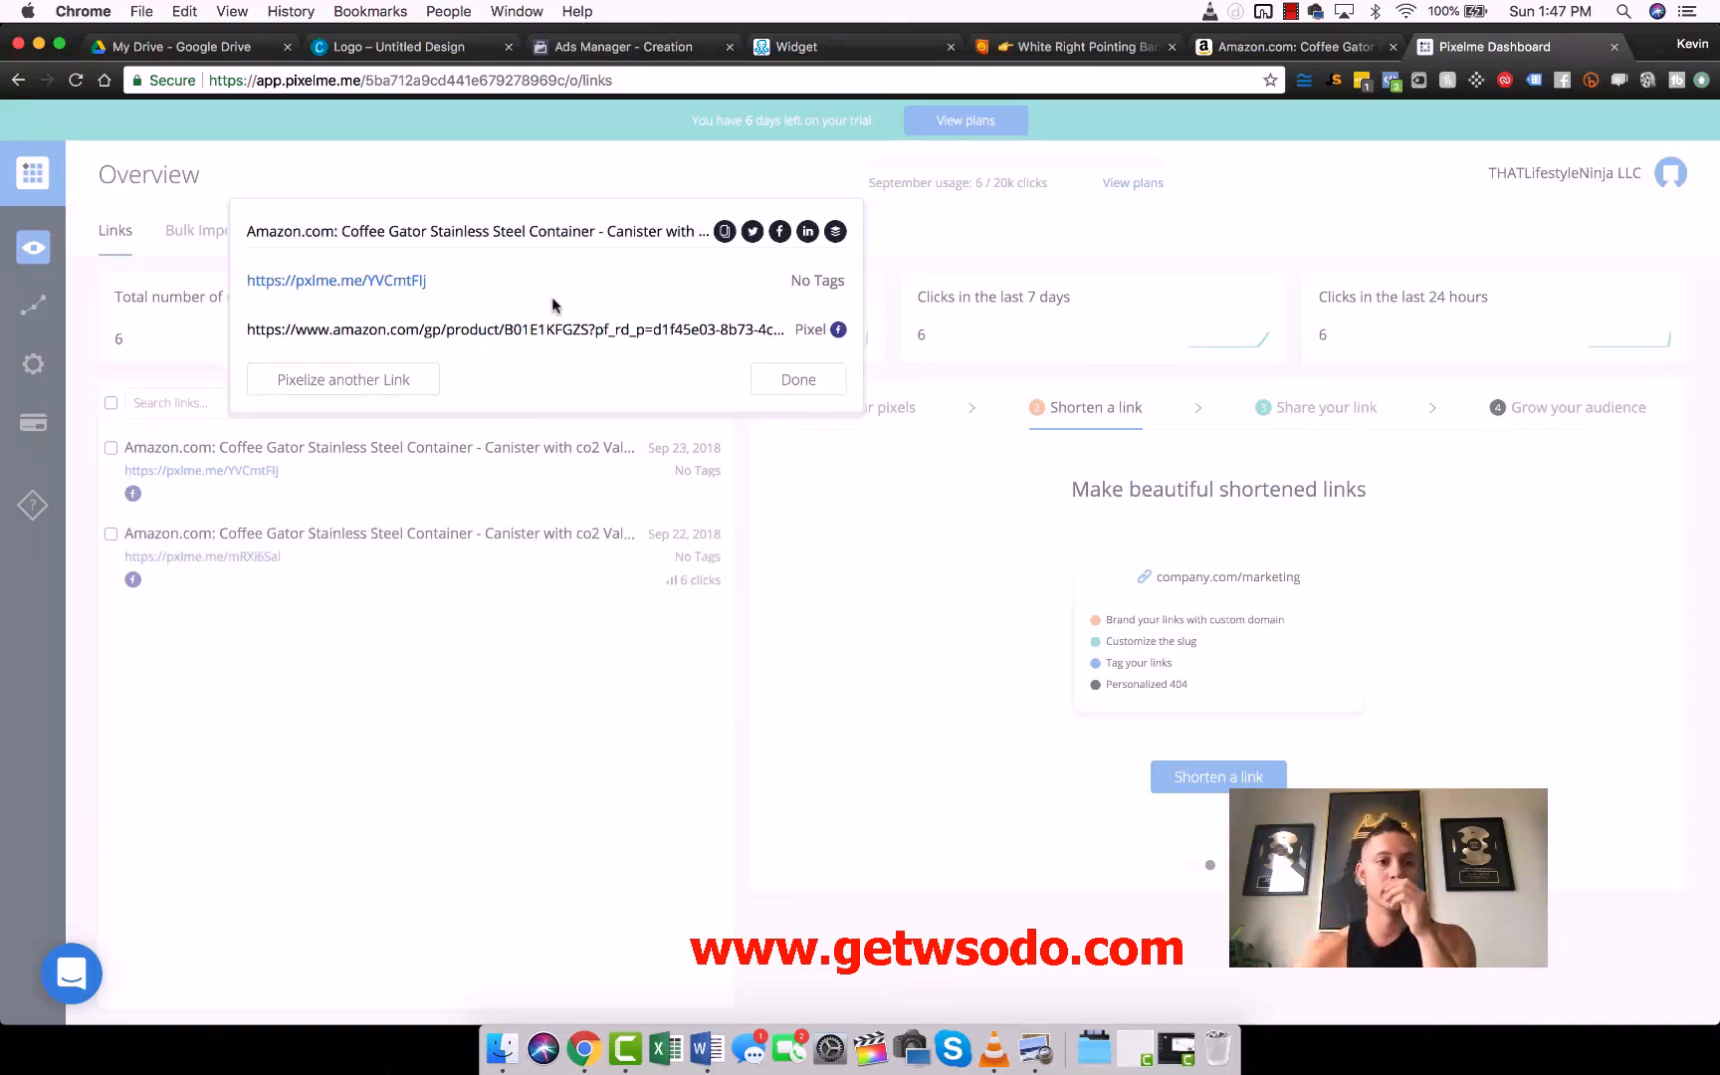
- Copy the new pxlme.me link into the "Claim Yours!" button's website address in ManyChat and finish editing the button
{"action": "left_click_drag", "start_coordinate": [430, 280], "coordinate": [247, 280]}
{"action": "key", "text": "super+c"}
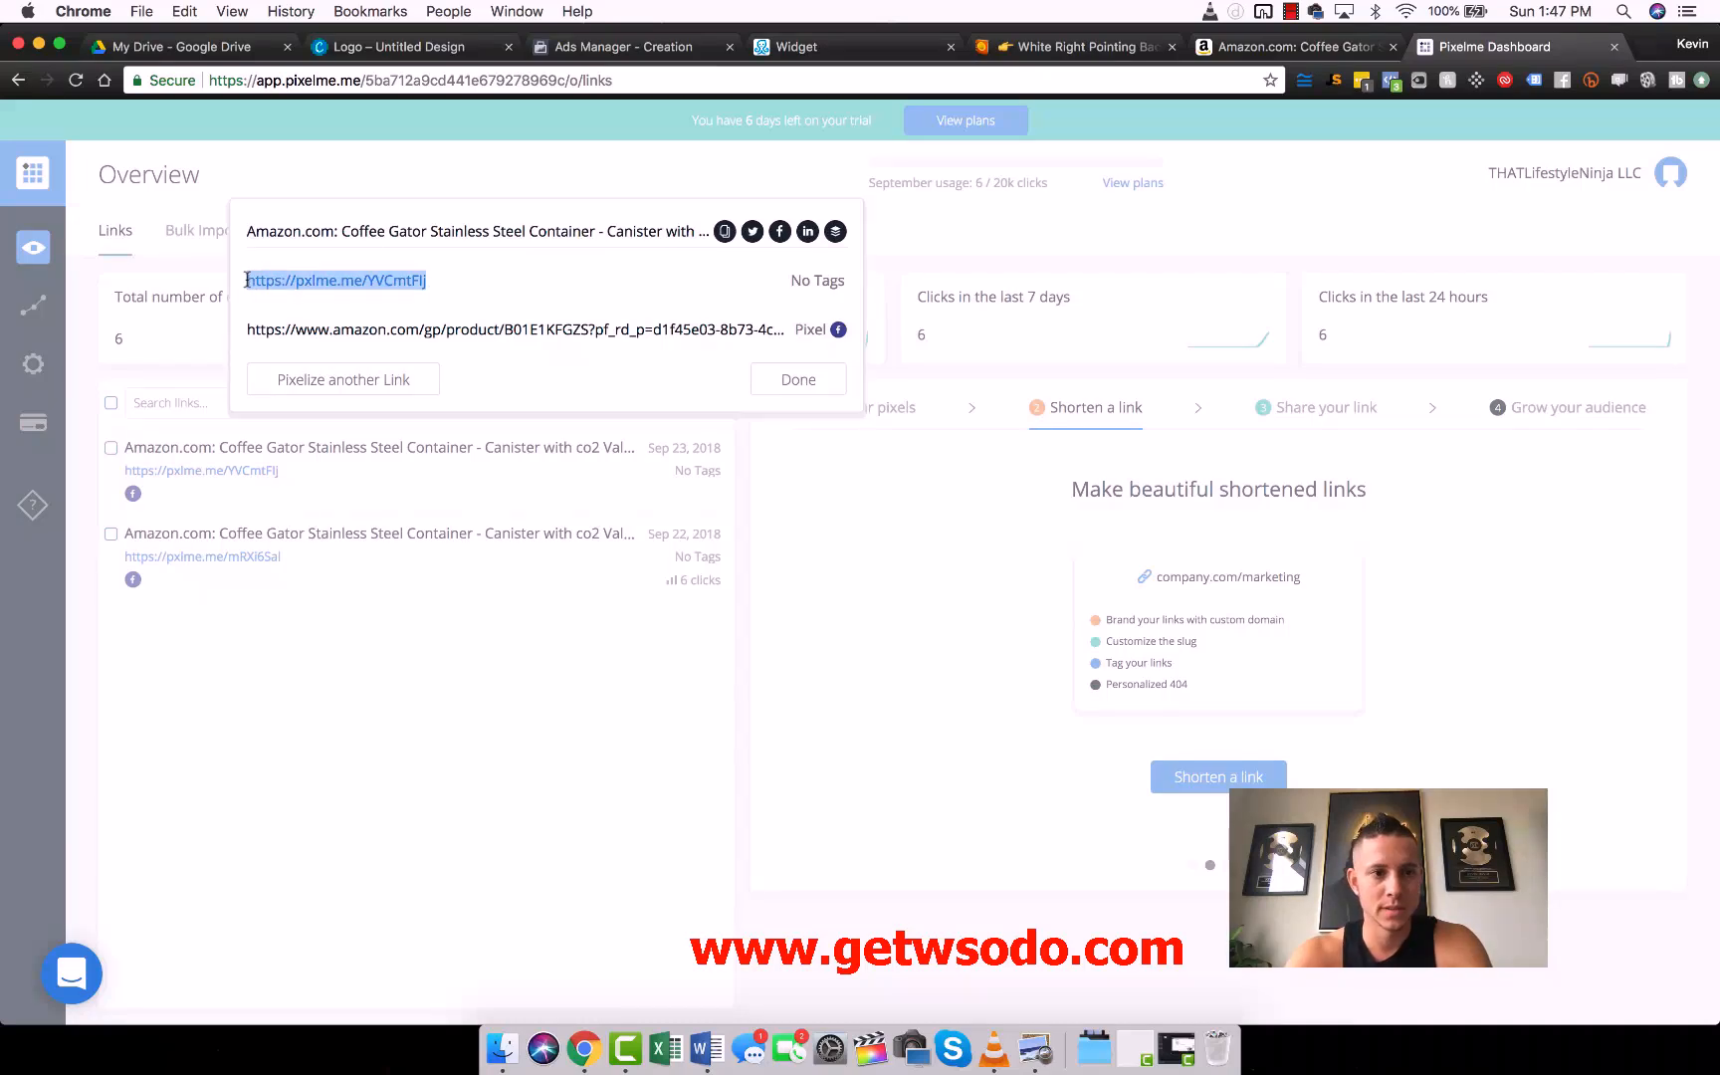
{"action": "left_click", "coordinate": [846, 47]}
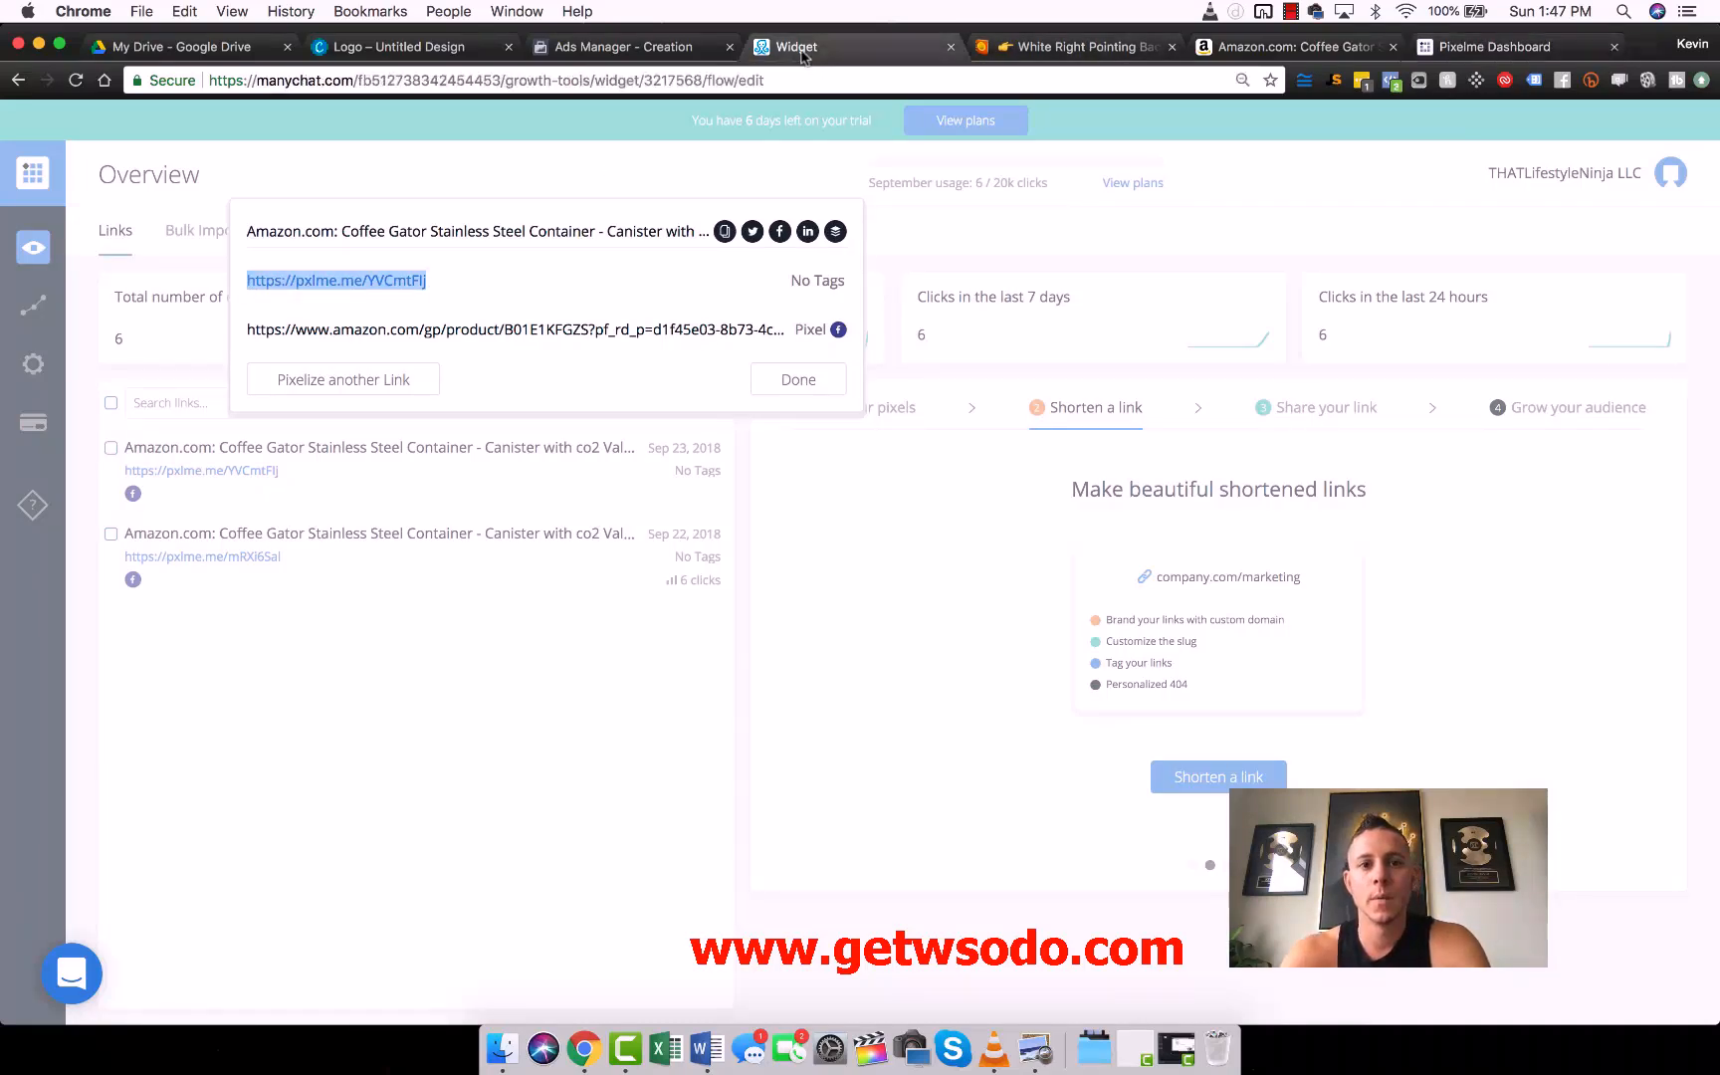
{"action": "left_click", "coordinate": [652, 506]}
{"action": "key", "text": "super+v"}
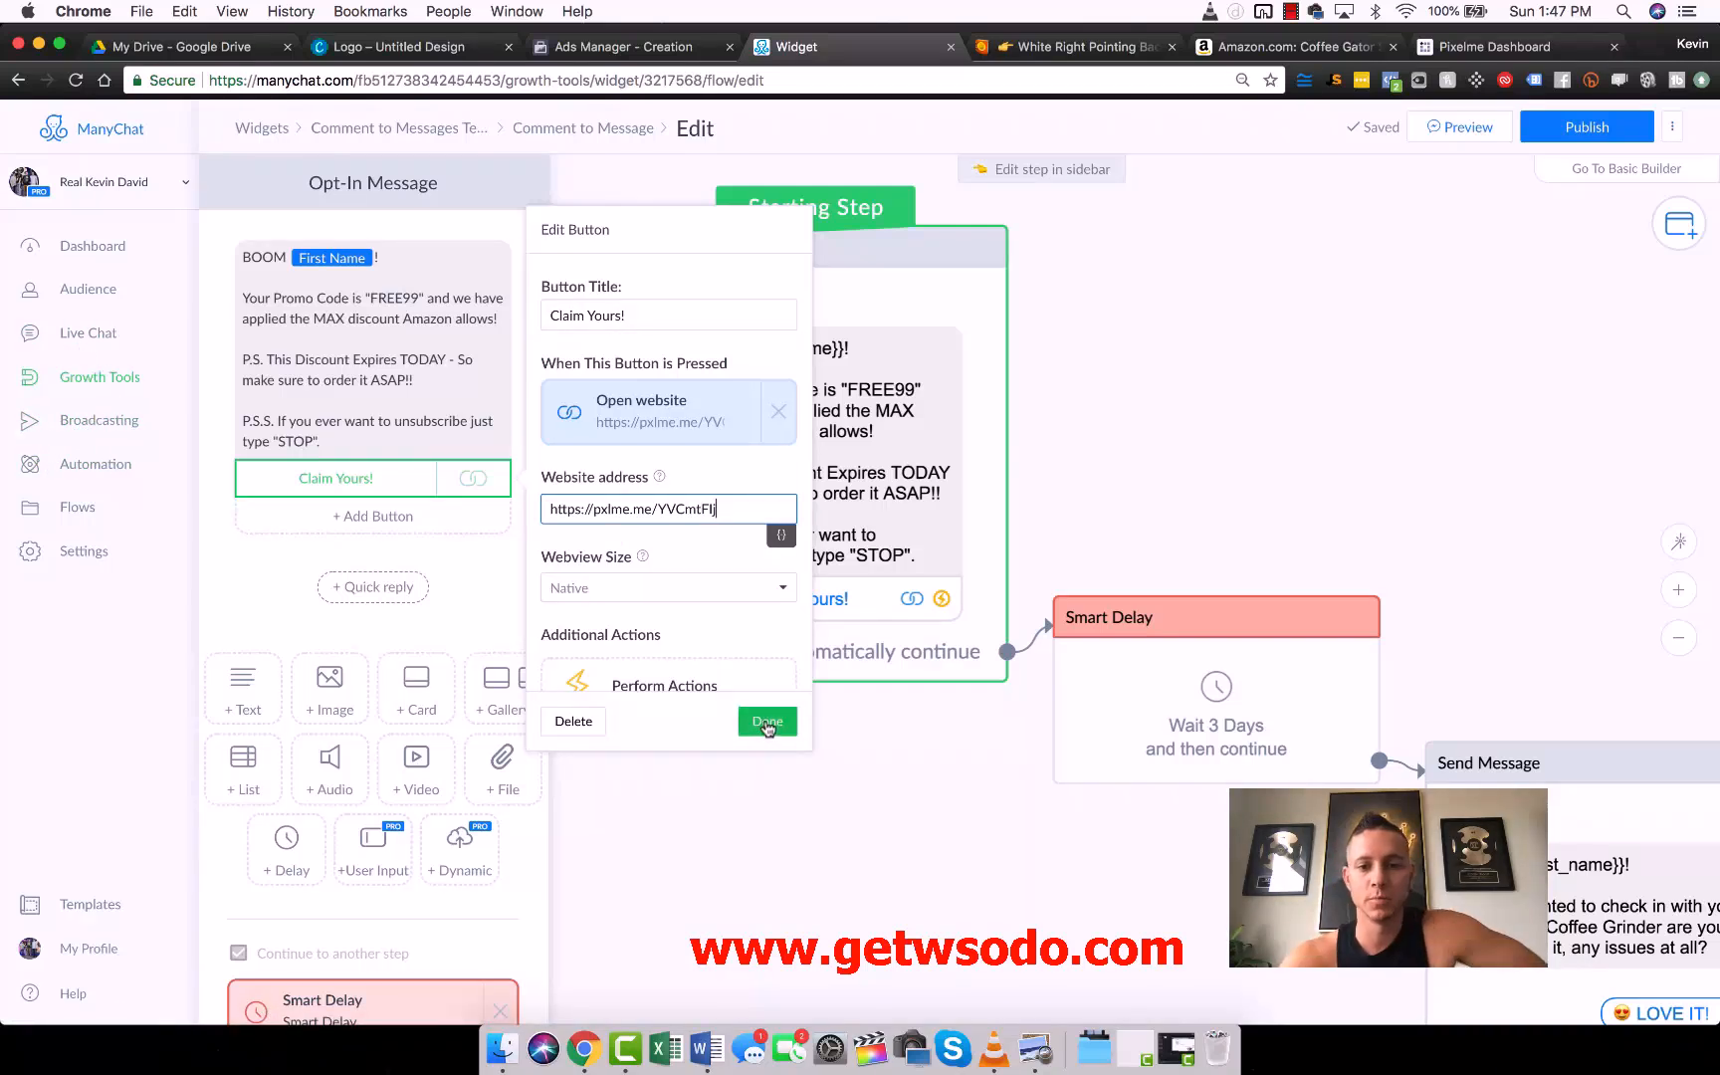
{"action": "left_click", "coordinate": [767, 723]}
{"action": "left_click", "coordinate": [1137, 511]}
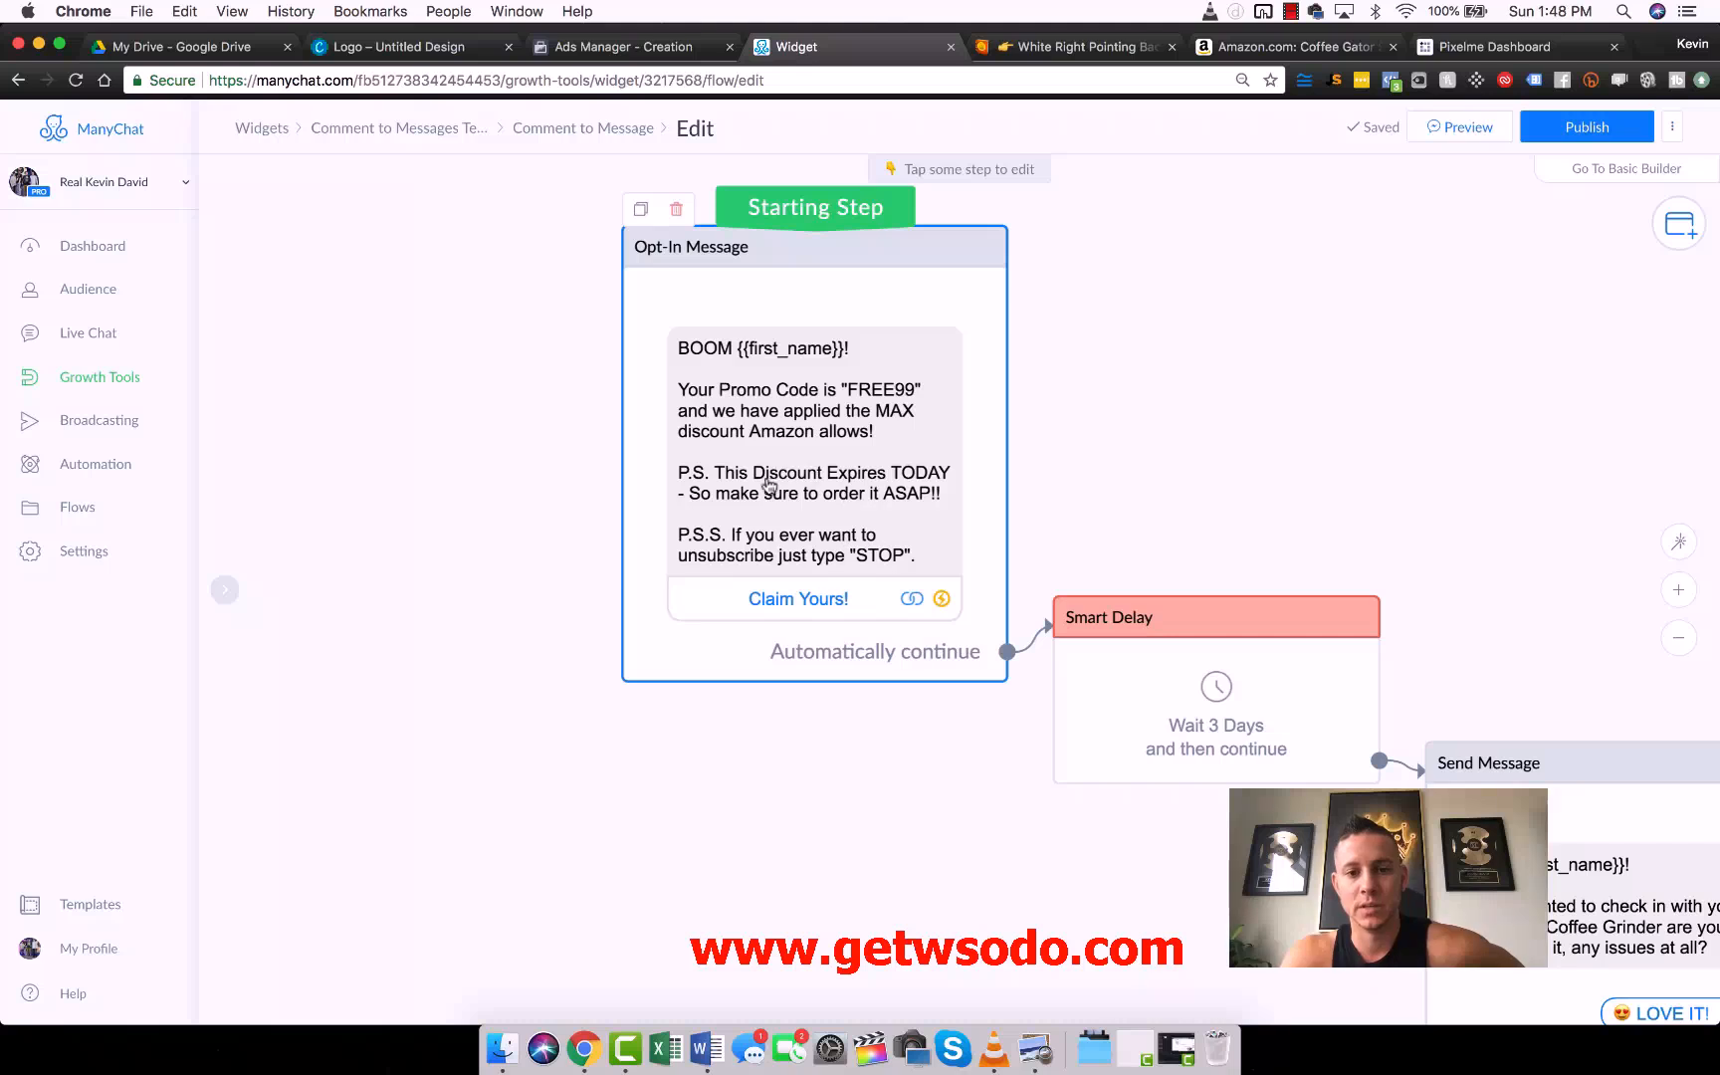
- Examine the follow-up flow from the 3-day Smart Delay through the check-in message, its reply branches and the review-request messages
{"action": "scroll", "coordinate": [1170, 461], "scroll_direction": "right", "scroll_amount": 5}
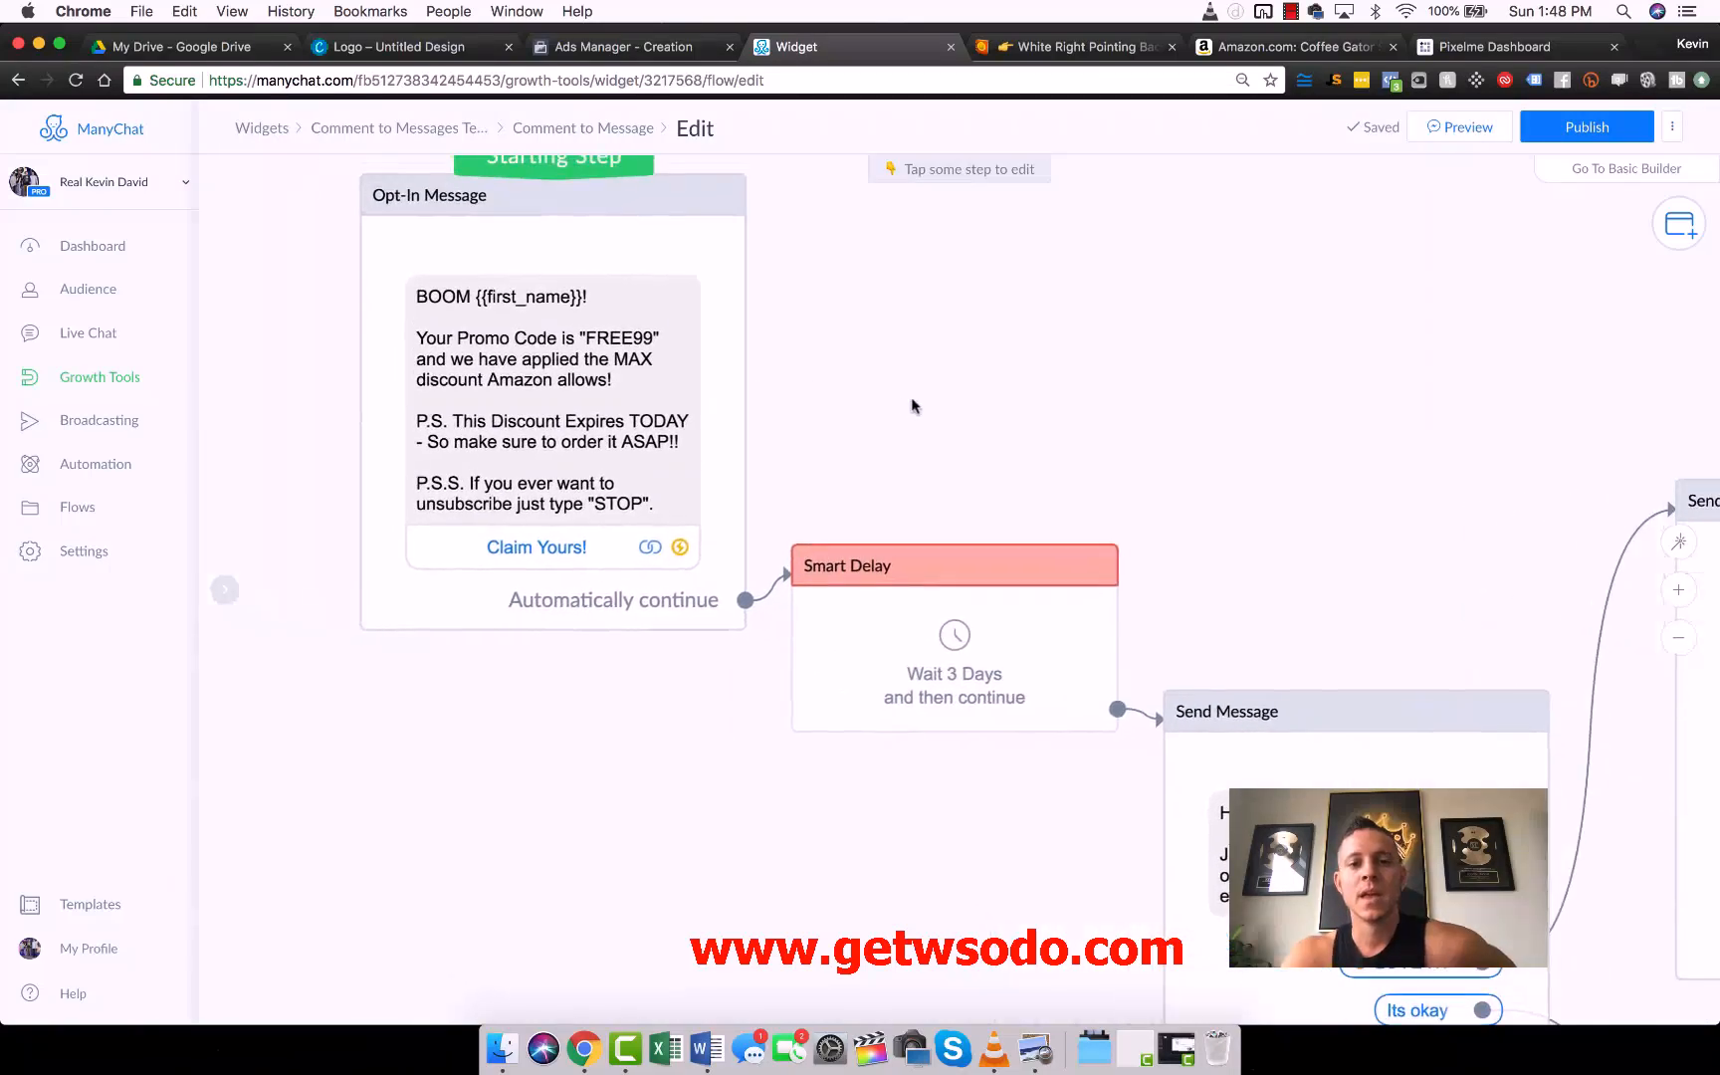
{"action": "scroll", "coordinate": [932, 606], "scroll_direction": "right", "scroll_amount": 6}
{"action": "scroll", "coordinate": [932, 606], "scroll_direction": "down", "scroll_amount": 3}
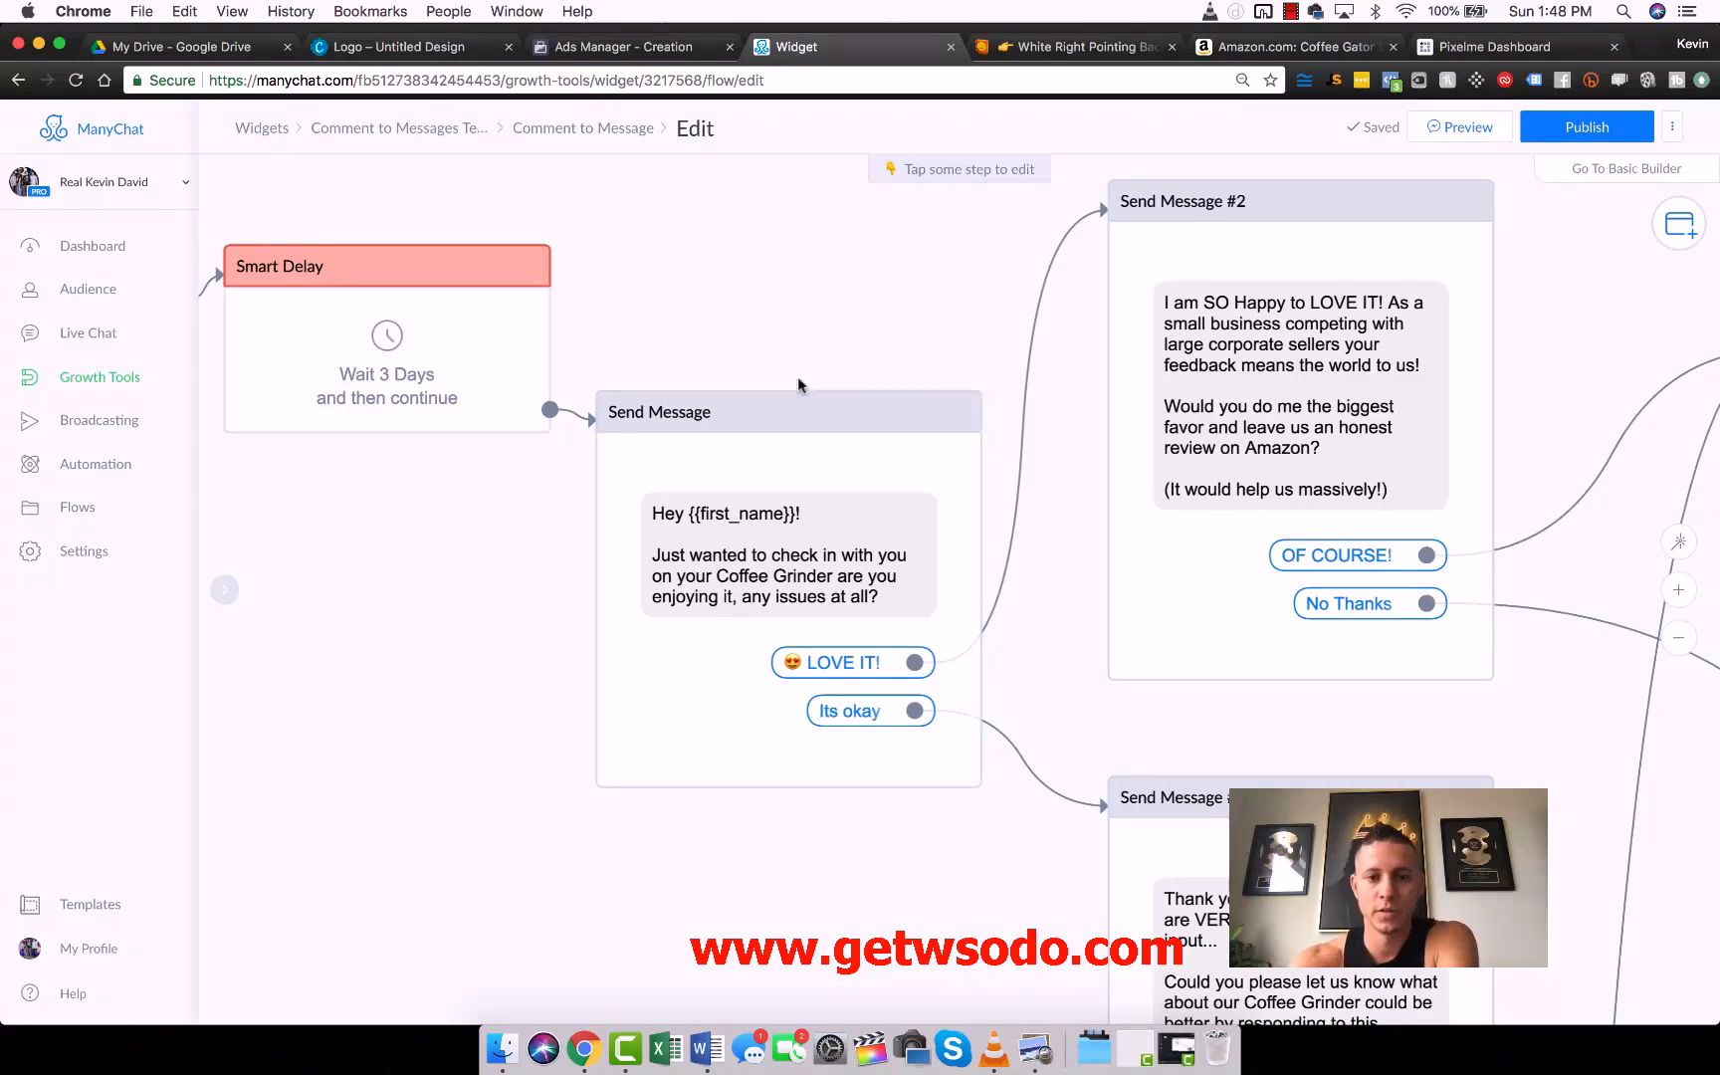
{"action": "left_click_drag", "start_coordinate": [924, 341], "coordinate": [587, 176]}
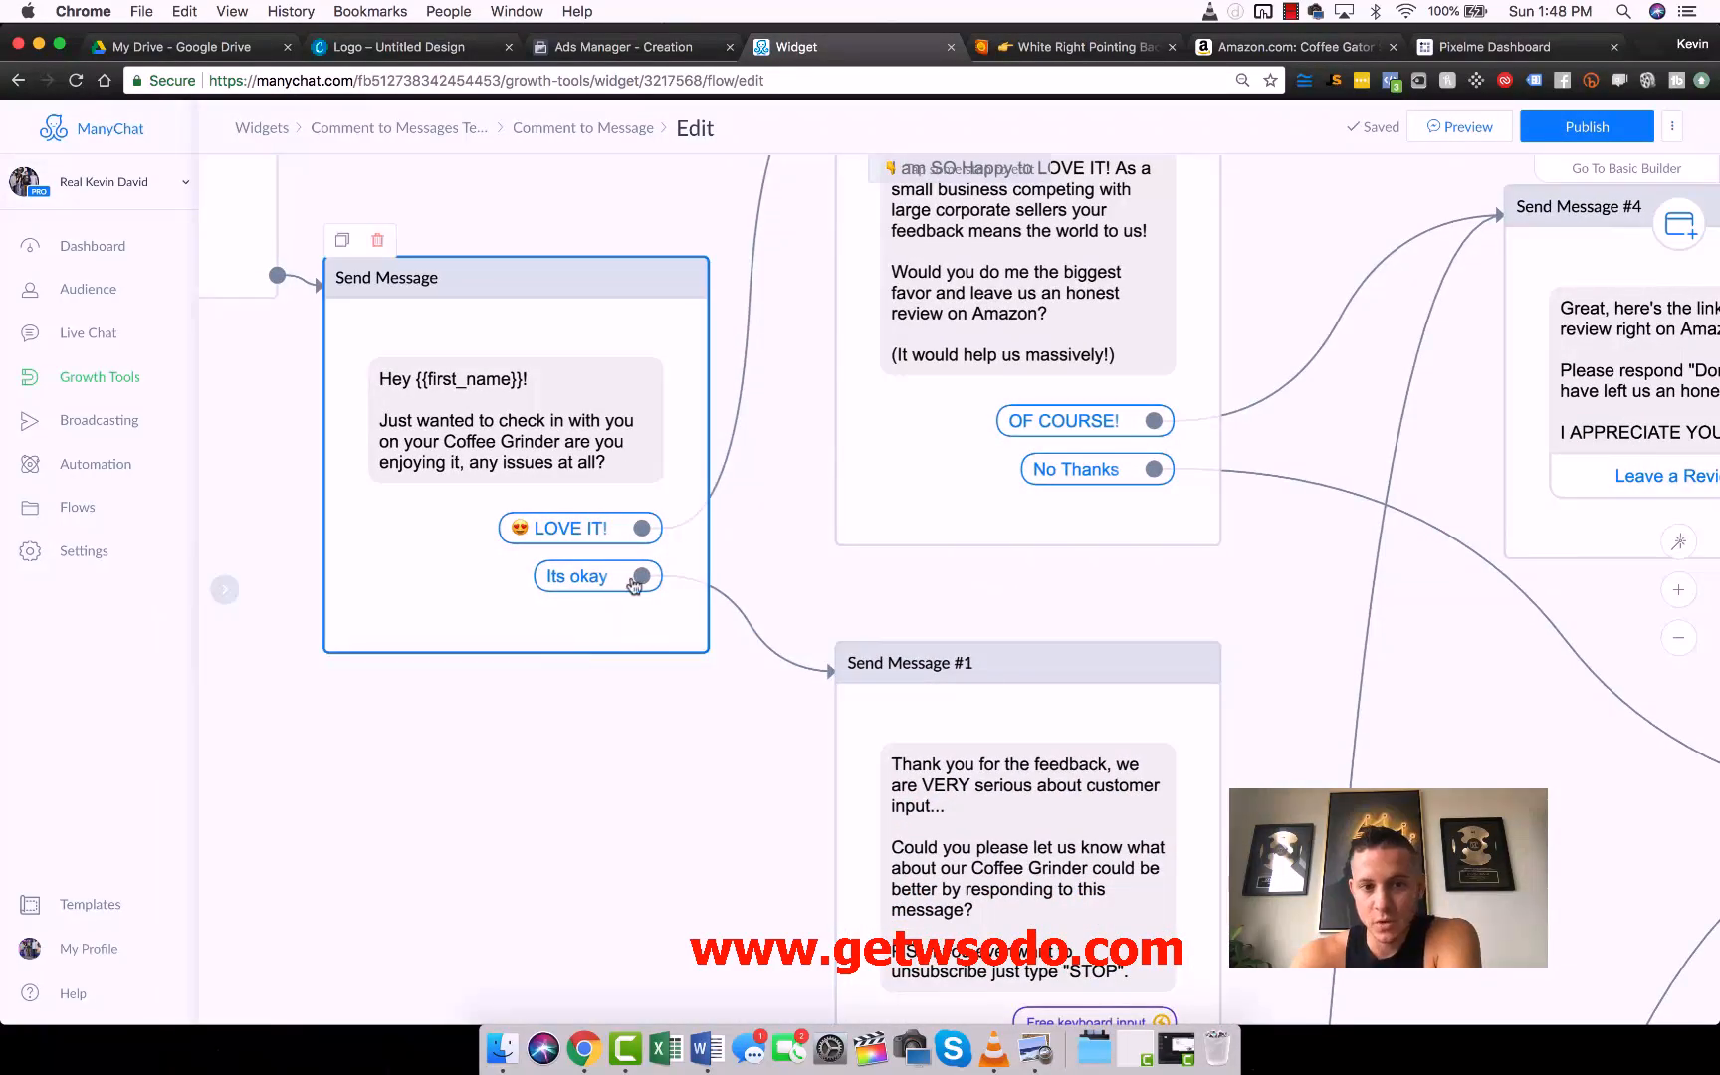
{"action": "left_click_drag", "start_coordinate": [680, 764], "coordinate": [602, 482]}
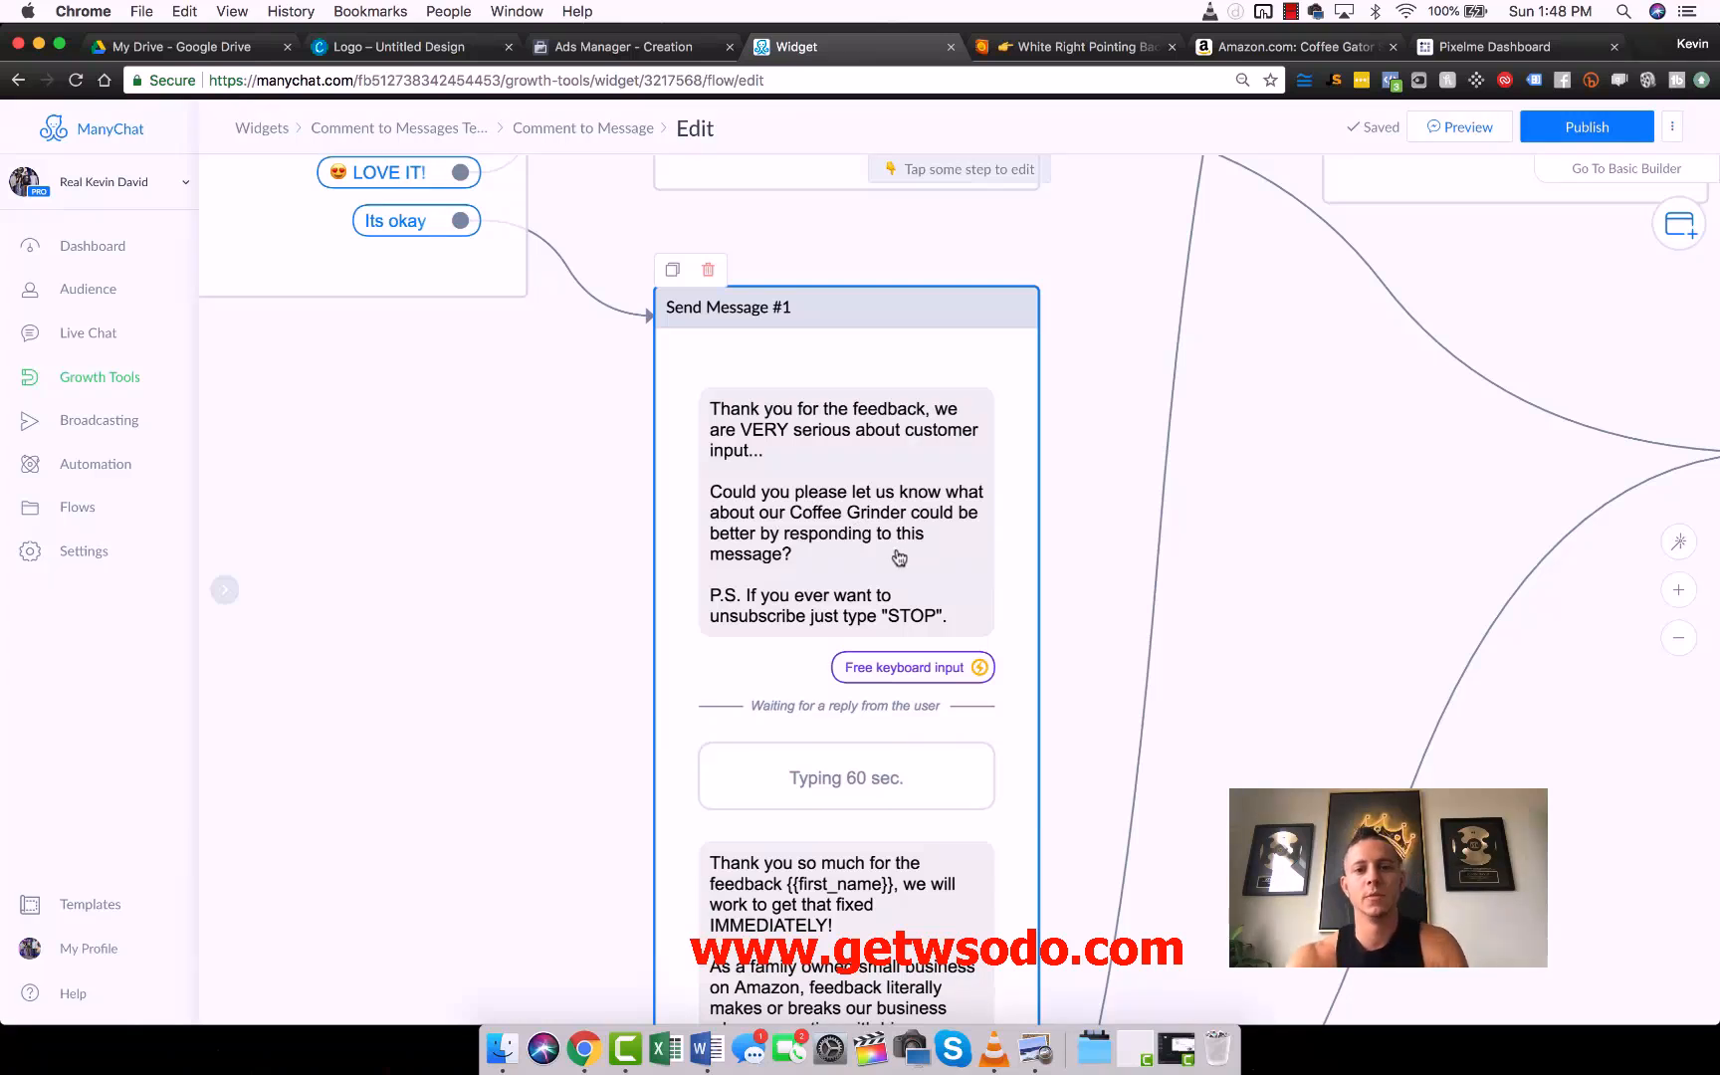
{"action": "left_click_drag", "start_coordinate": [916, 543], "coordinate": [824, 413]}
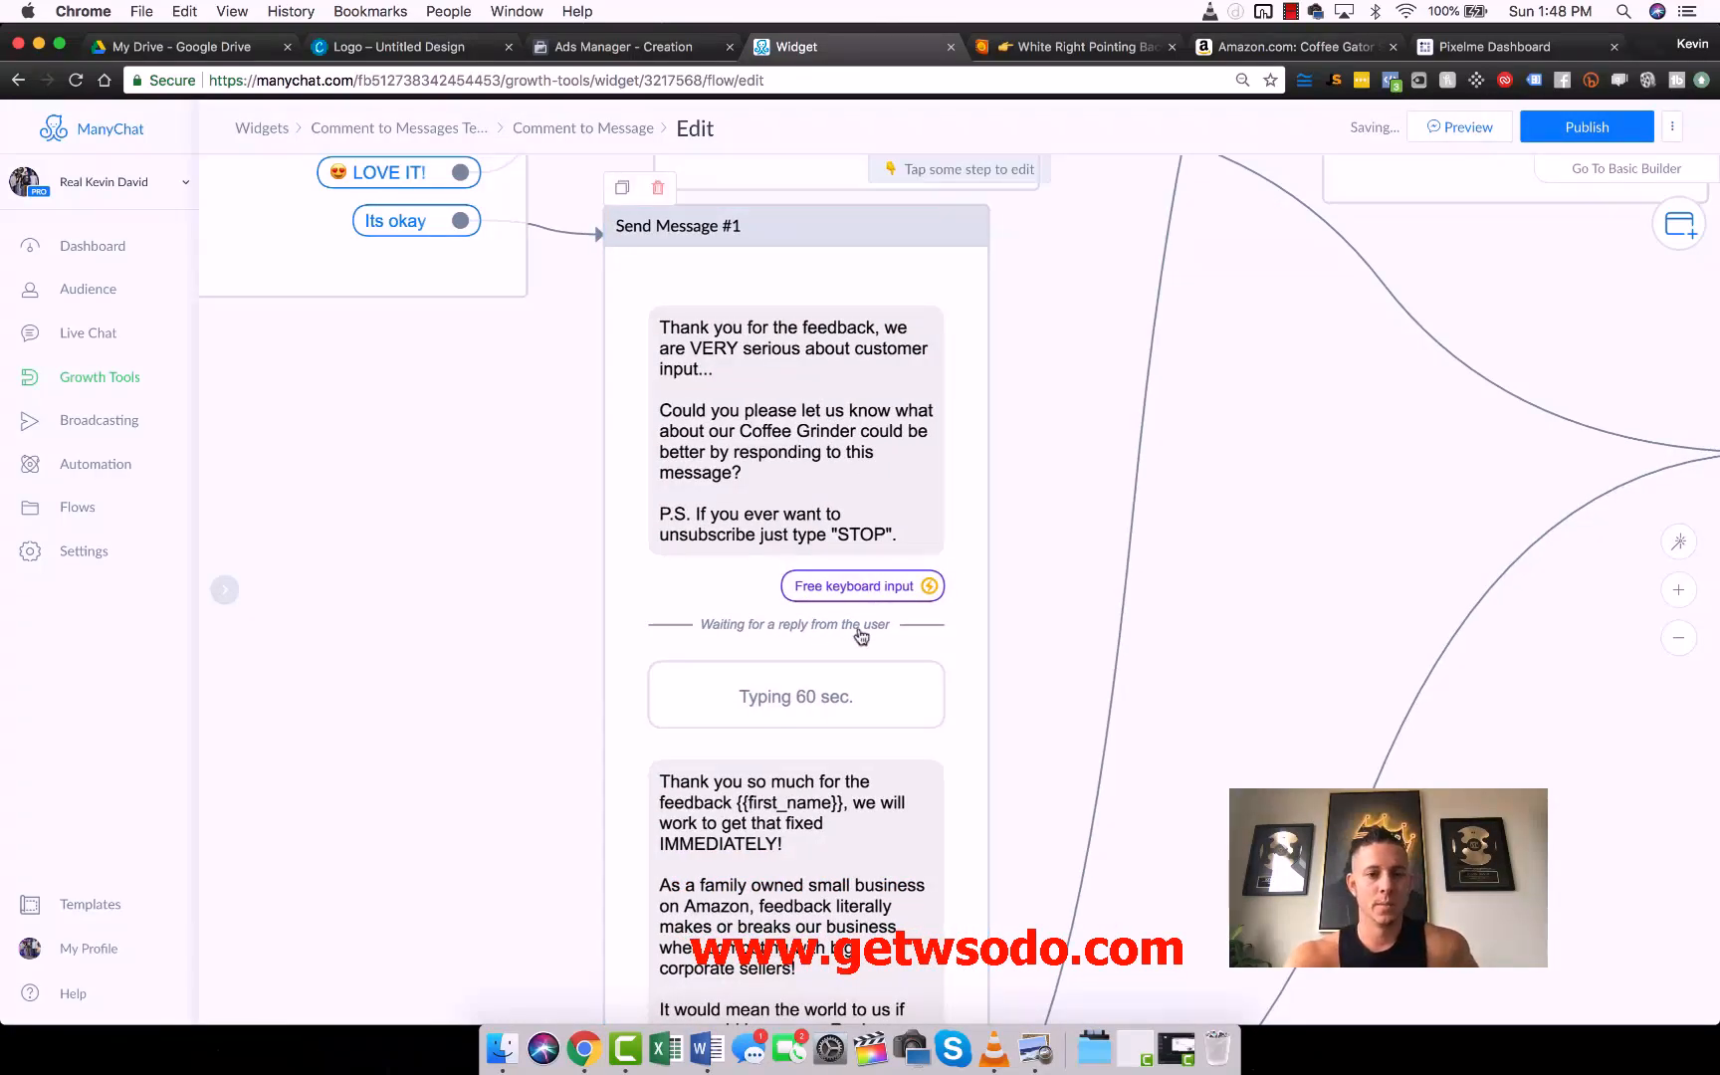
{"action": "left_click_drag", "start_coordinate": [845, 562], "coordinate": [841, 362]}
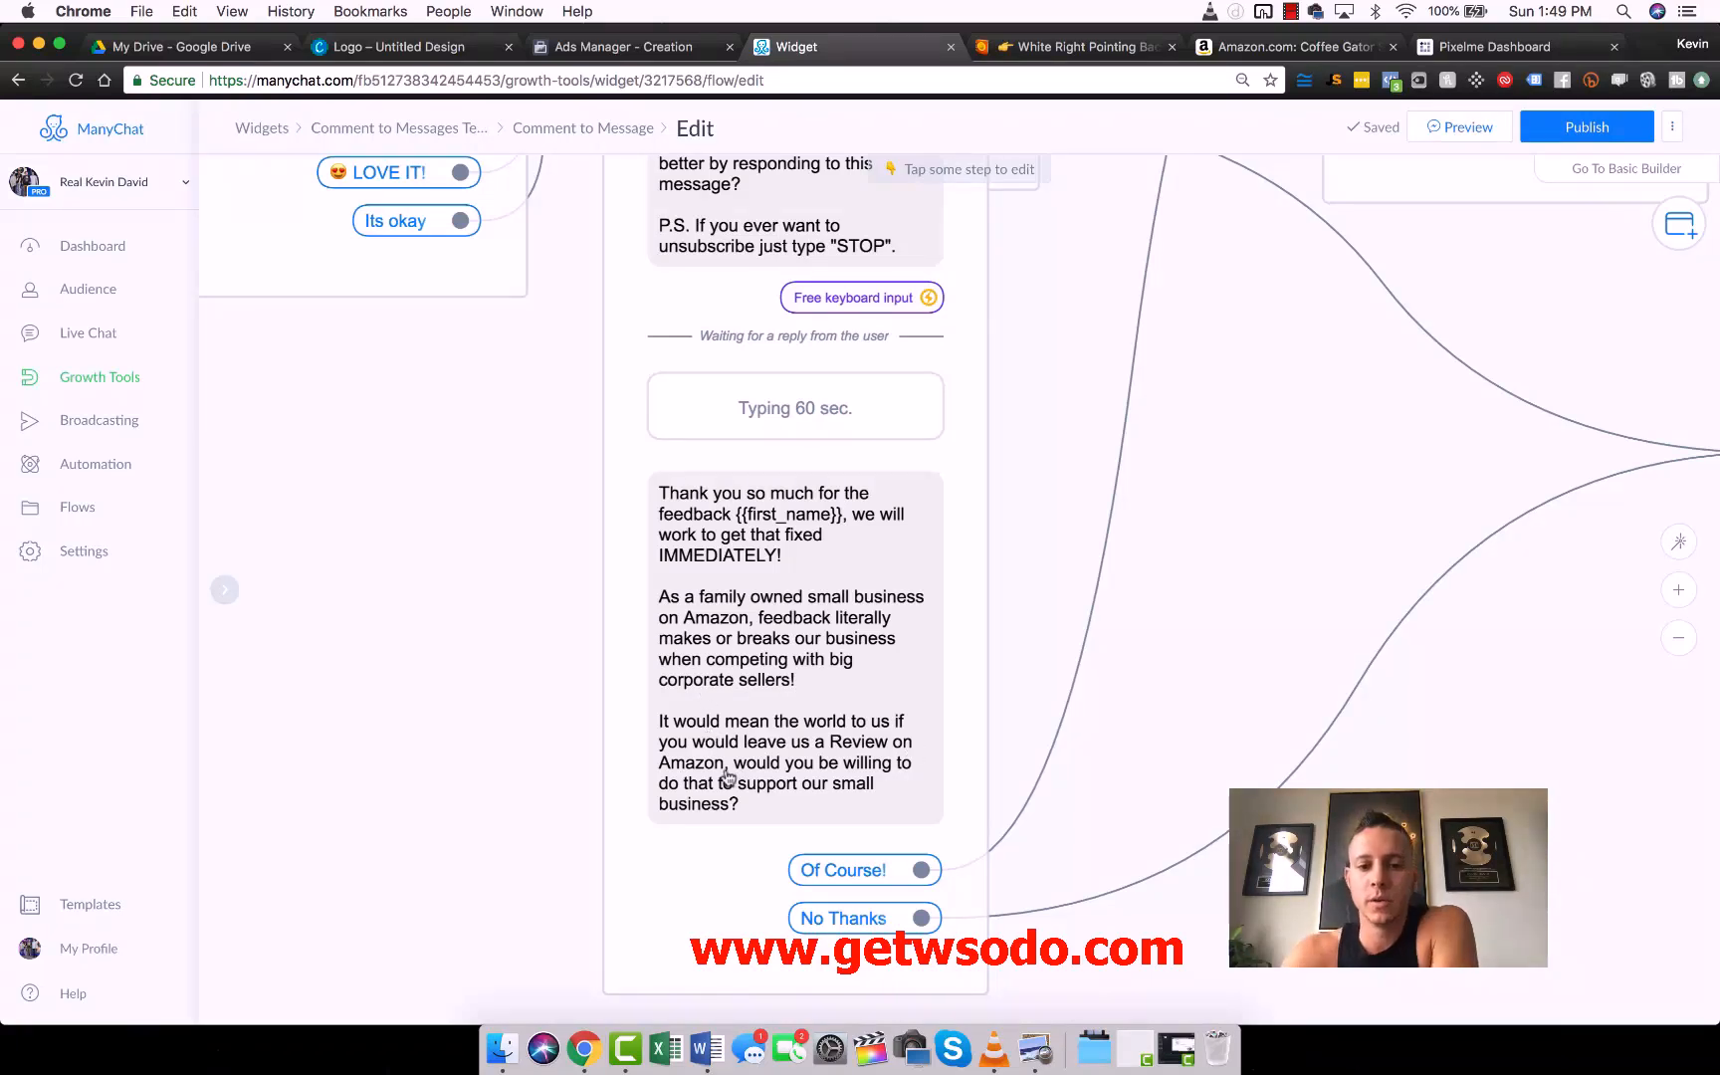
{"action": "left_click_drag", "start_coordinate": [1047, 488], "coordinate": [542, 575]}
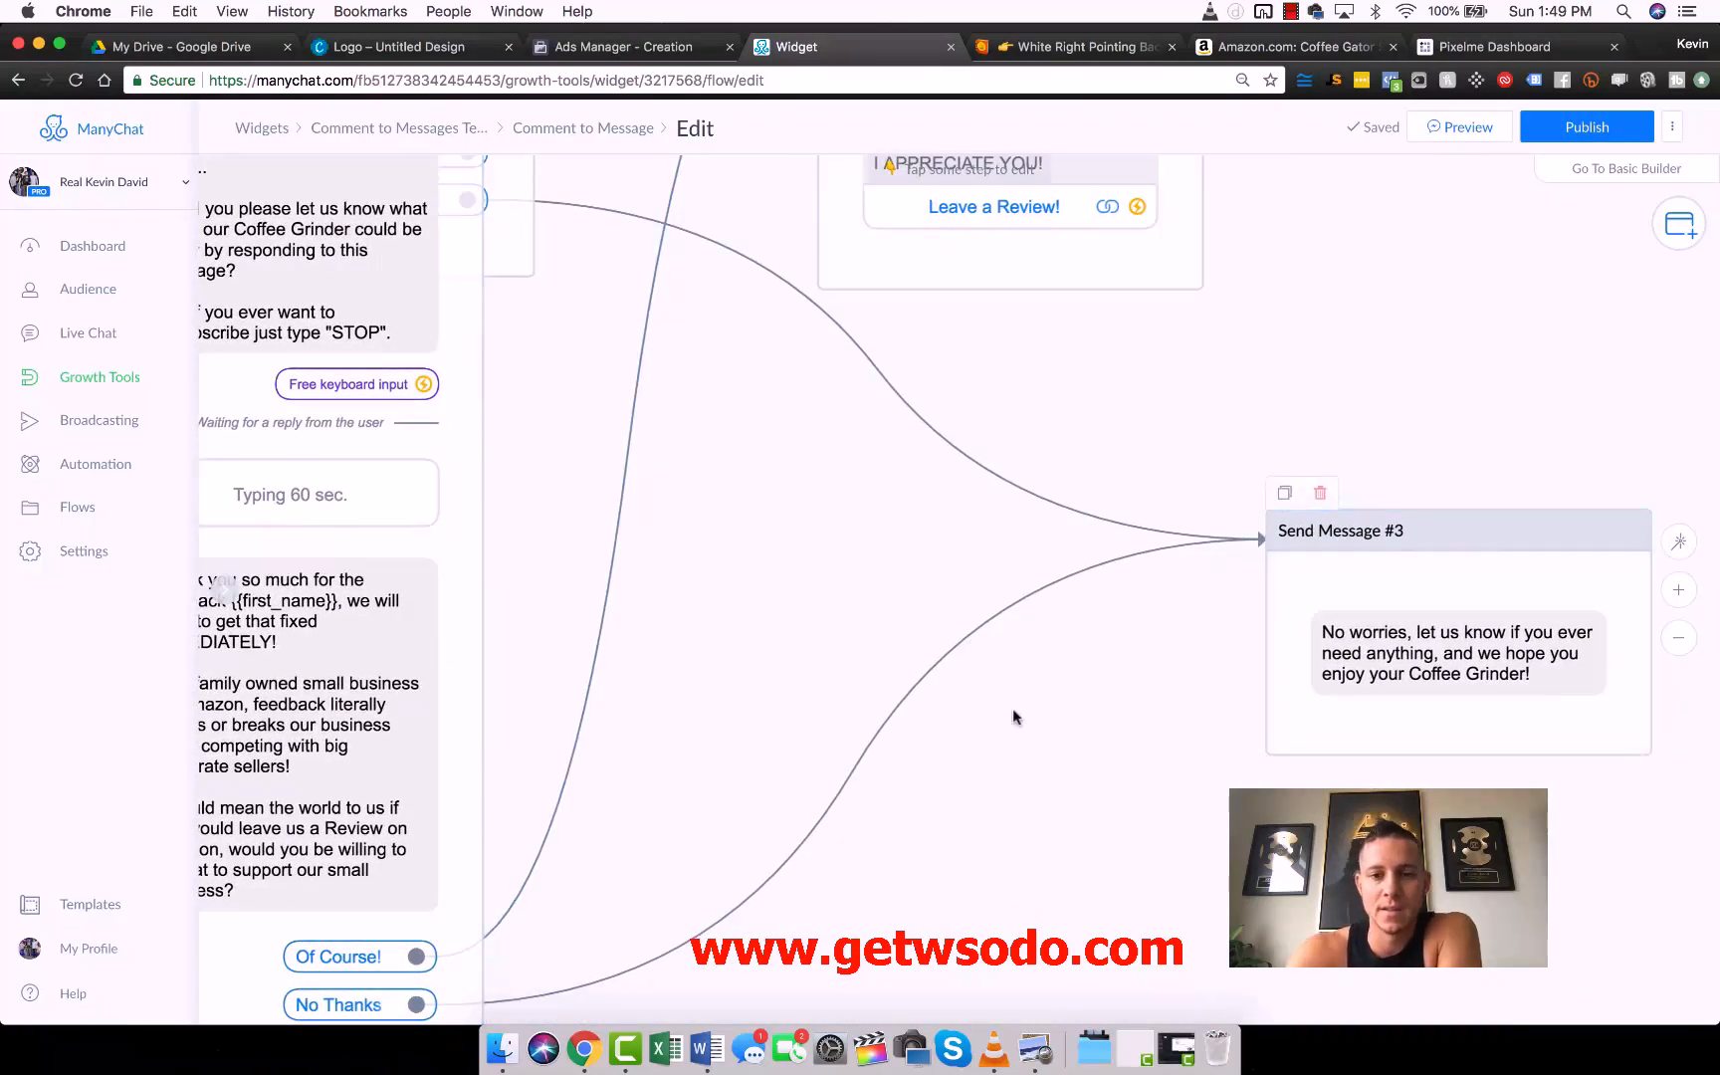
{"action": "left_click_drag", "start_coordinate": [780, 378], "coordinate": [1029, 377]}
{"action": "left_click_drag", "start_coordinate": [788, 328], "coordinate": [878, 488]}
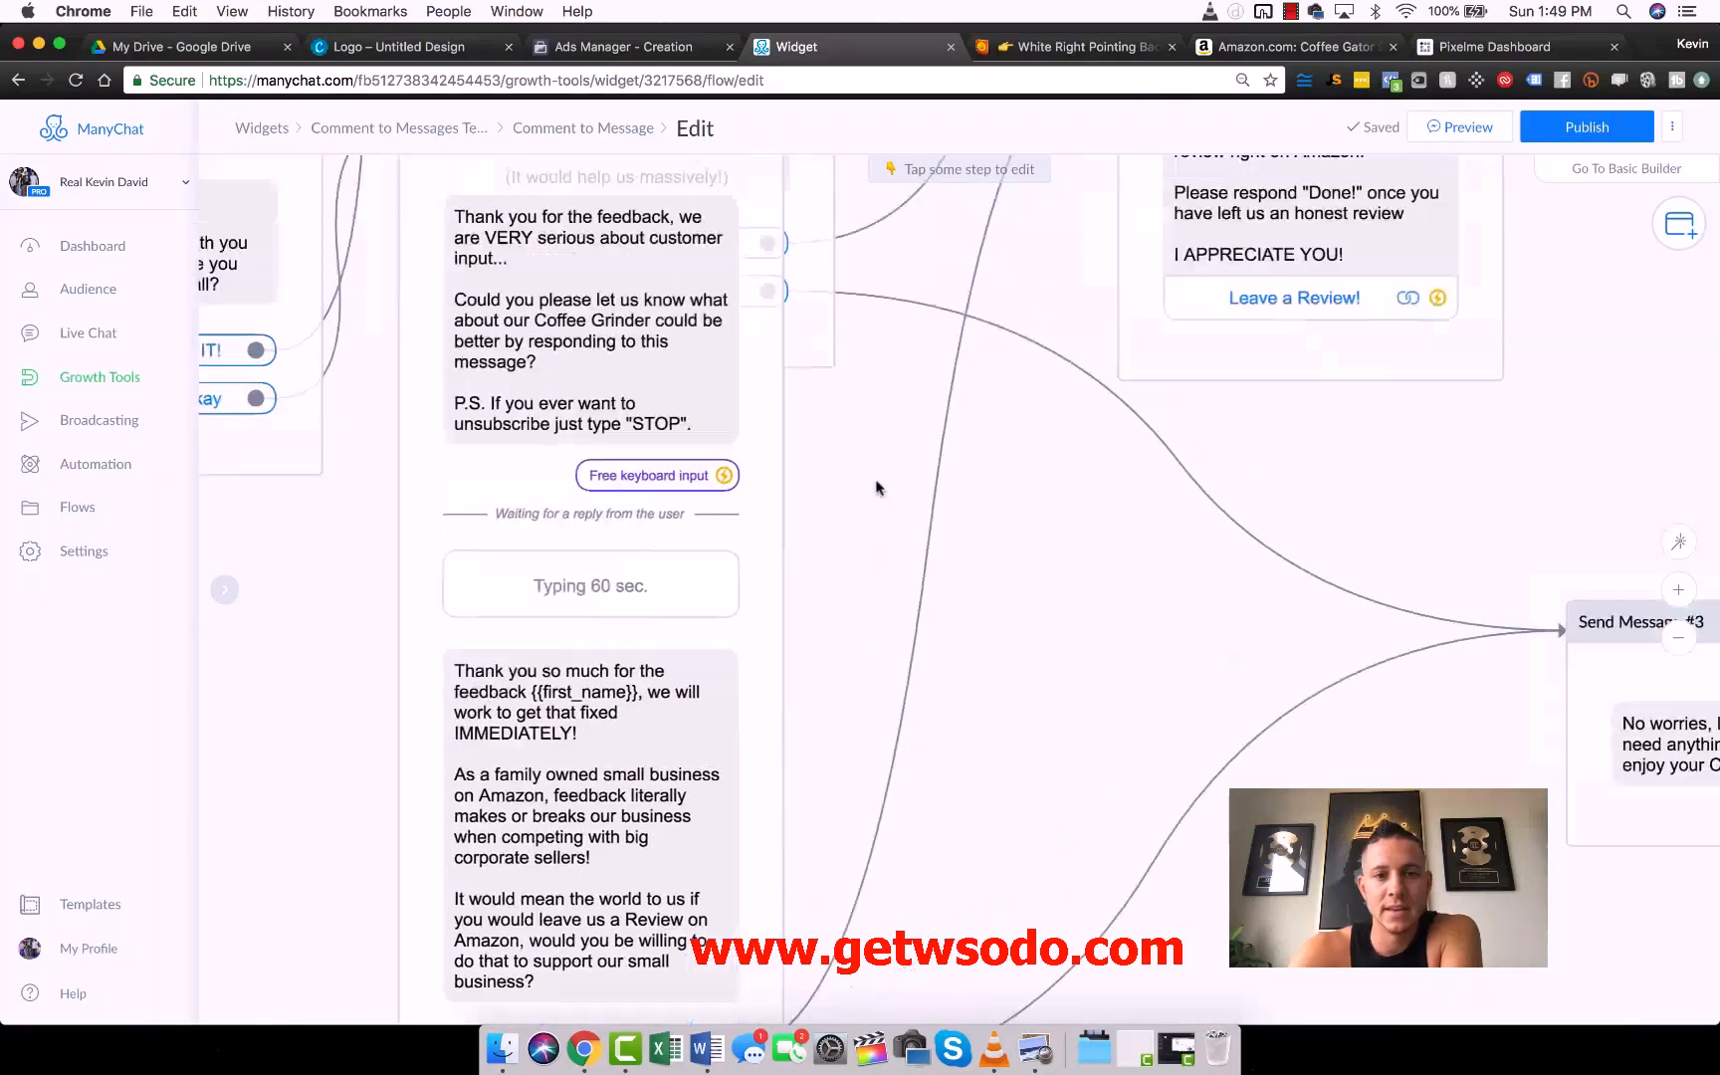
{"action": "left_click_drag", "start_coordinate": [602, 207], "coordinate": [654, 533]}
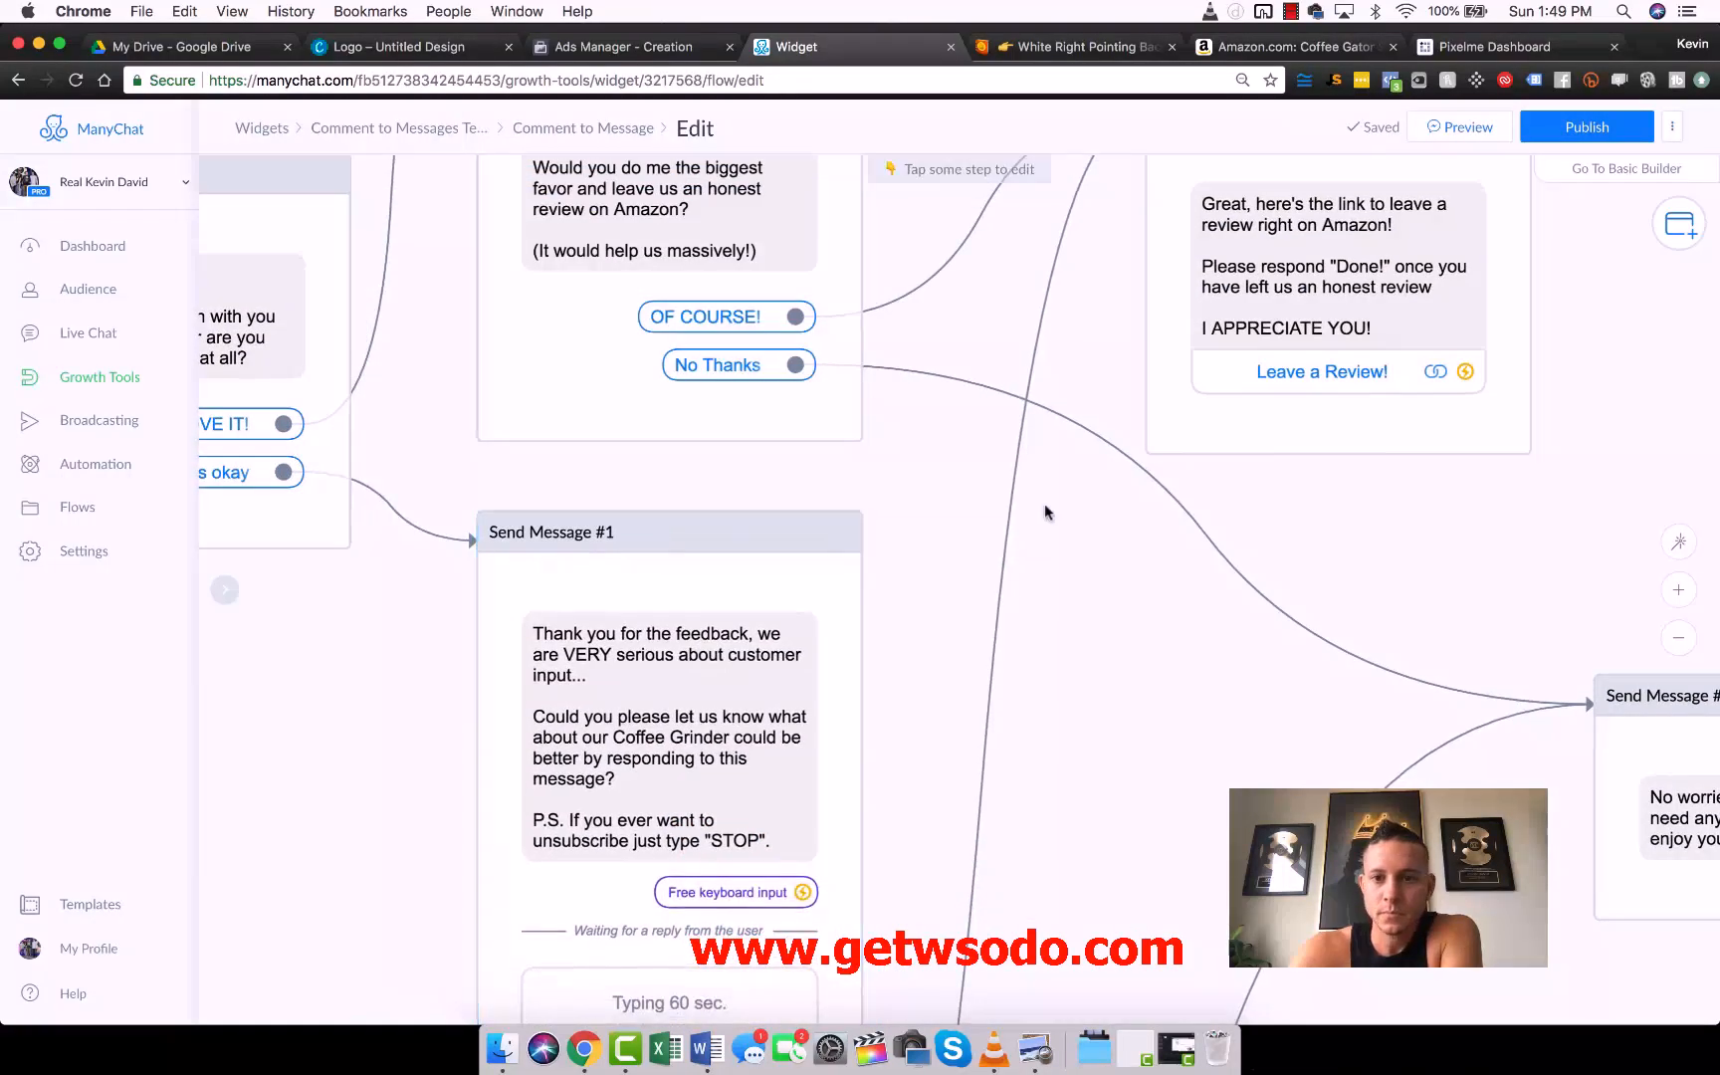
{"action": "left_click_drag", "start_coordinate": [1059, 518], "coordinate": [903, 888]}
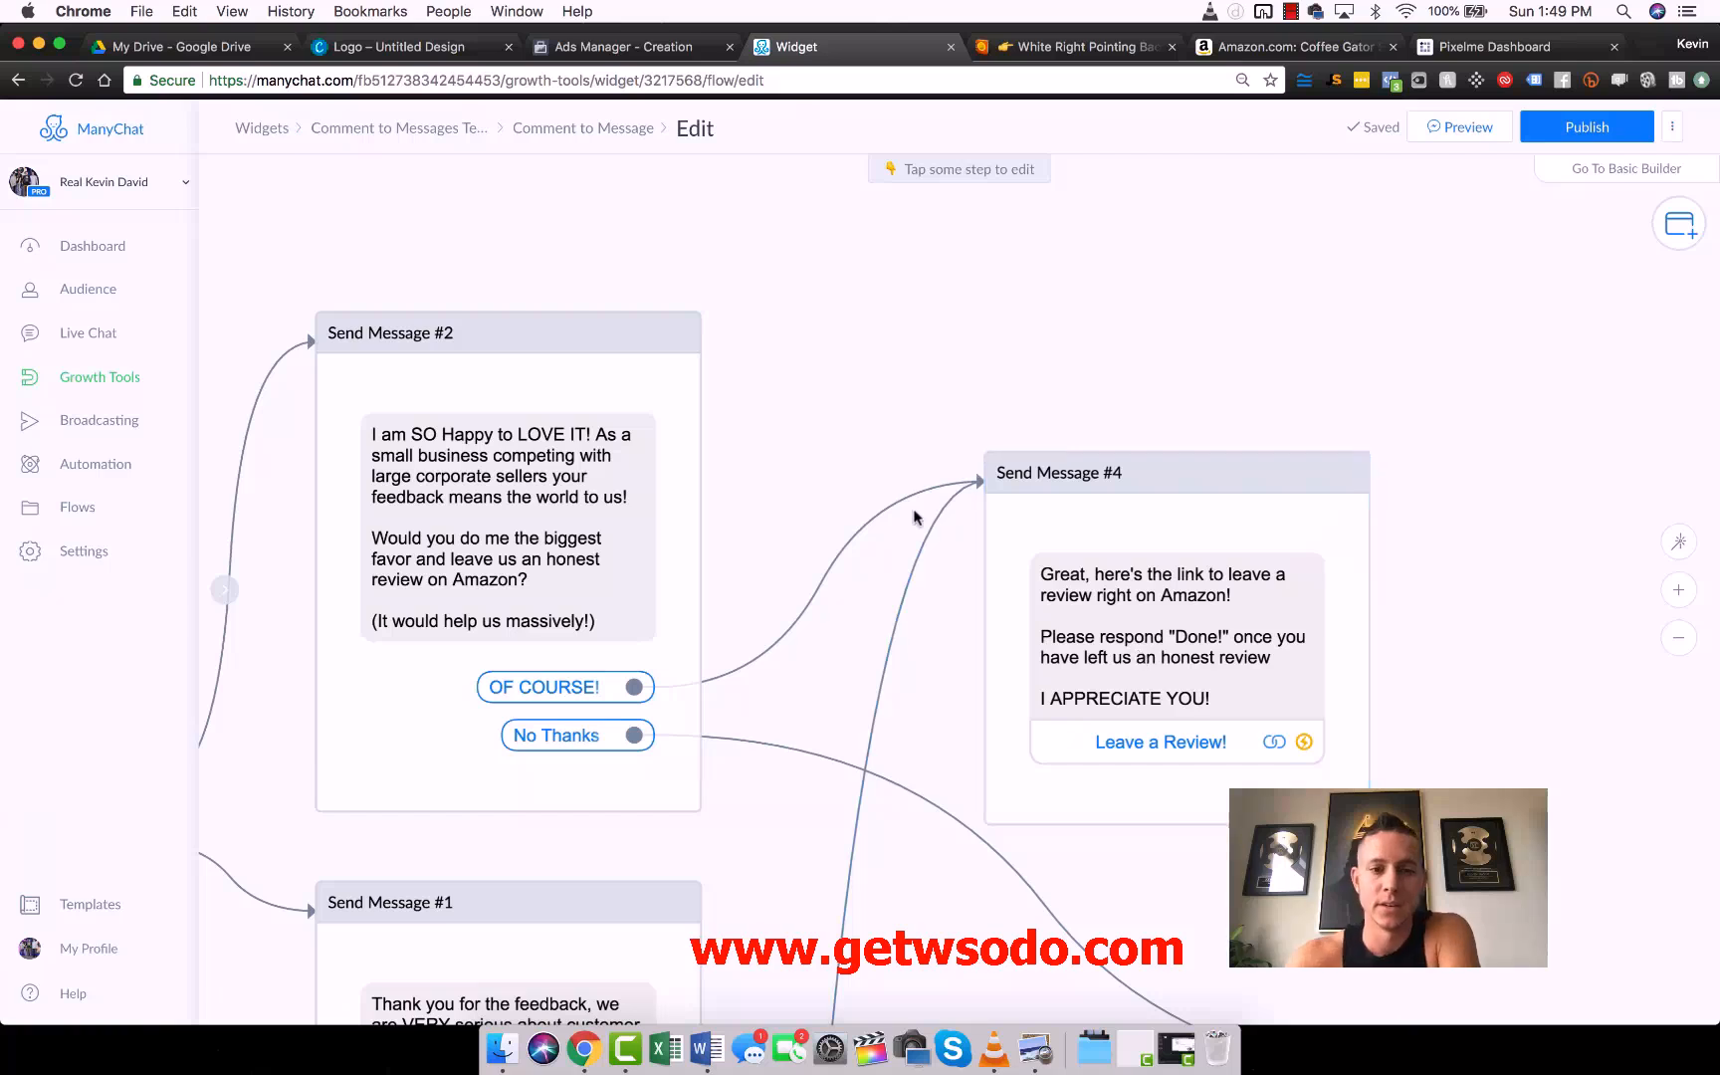
- Correct the opening of Send Message #2 to read "I am SO Happy you LOVE IT!"
{"action": "left_click_drag", "start_coordinate": [836, 442], "coordinate": [1565, 241]}
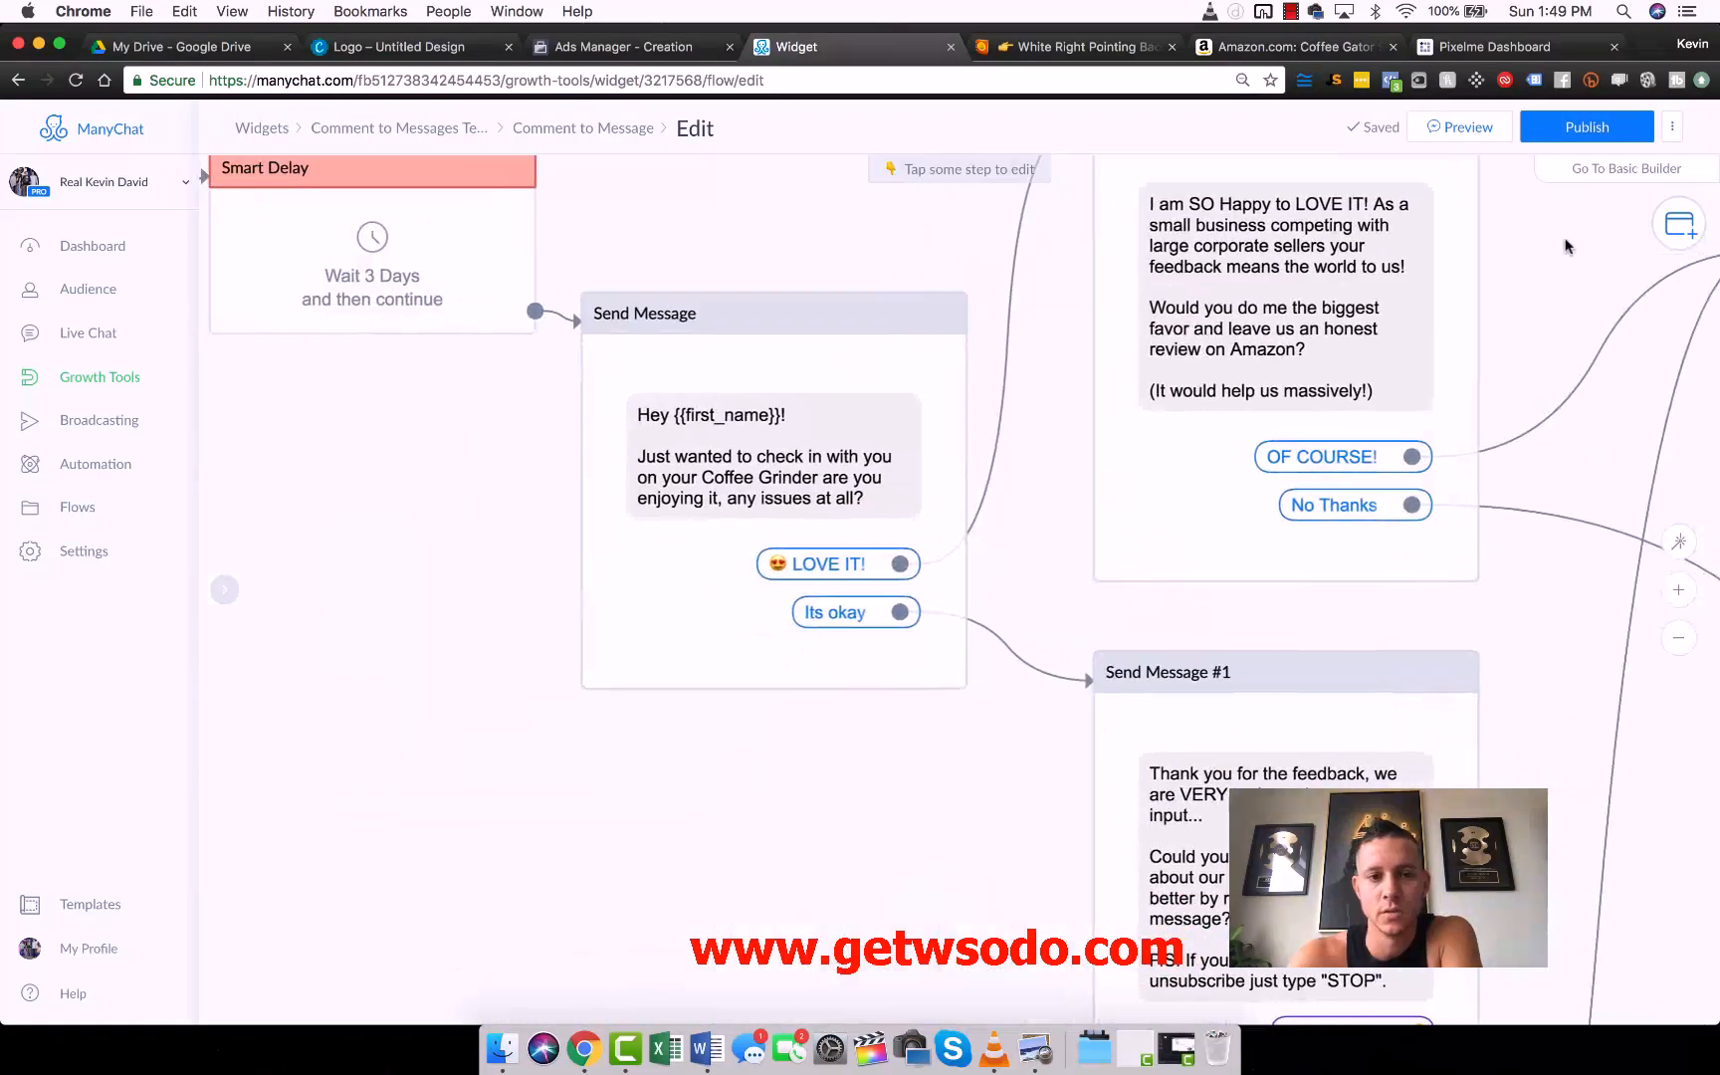
{"action": "left_click_drag", "start_coordinate": [453, 482], "coordinate": [353, 672]}
{"action": "left_click_drag", "start_coordinate": [824, 370], "coordinate": [659, 357]}
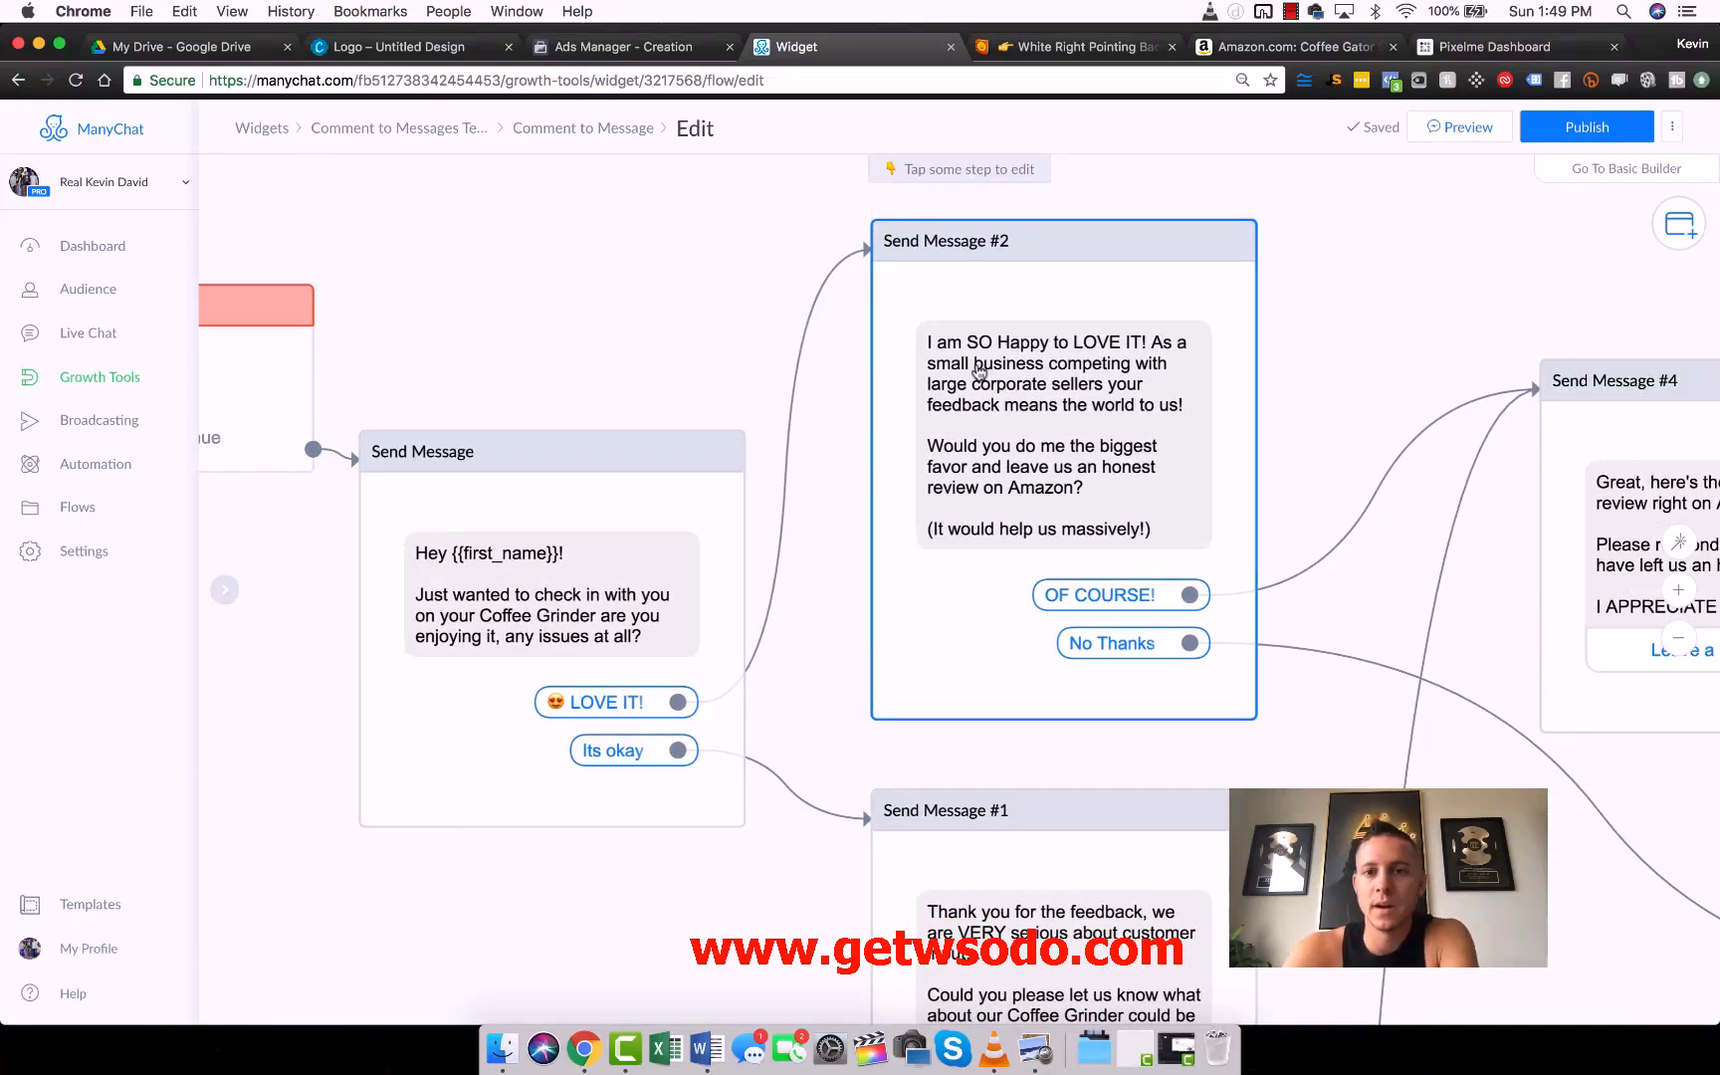
{"action": "left_click", "coordinate": [979, 373]}
{"action": "double_click", "coordinate": [345, 259]}
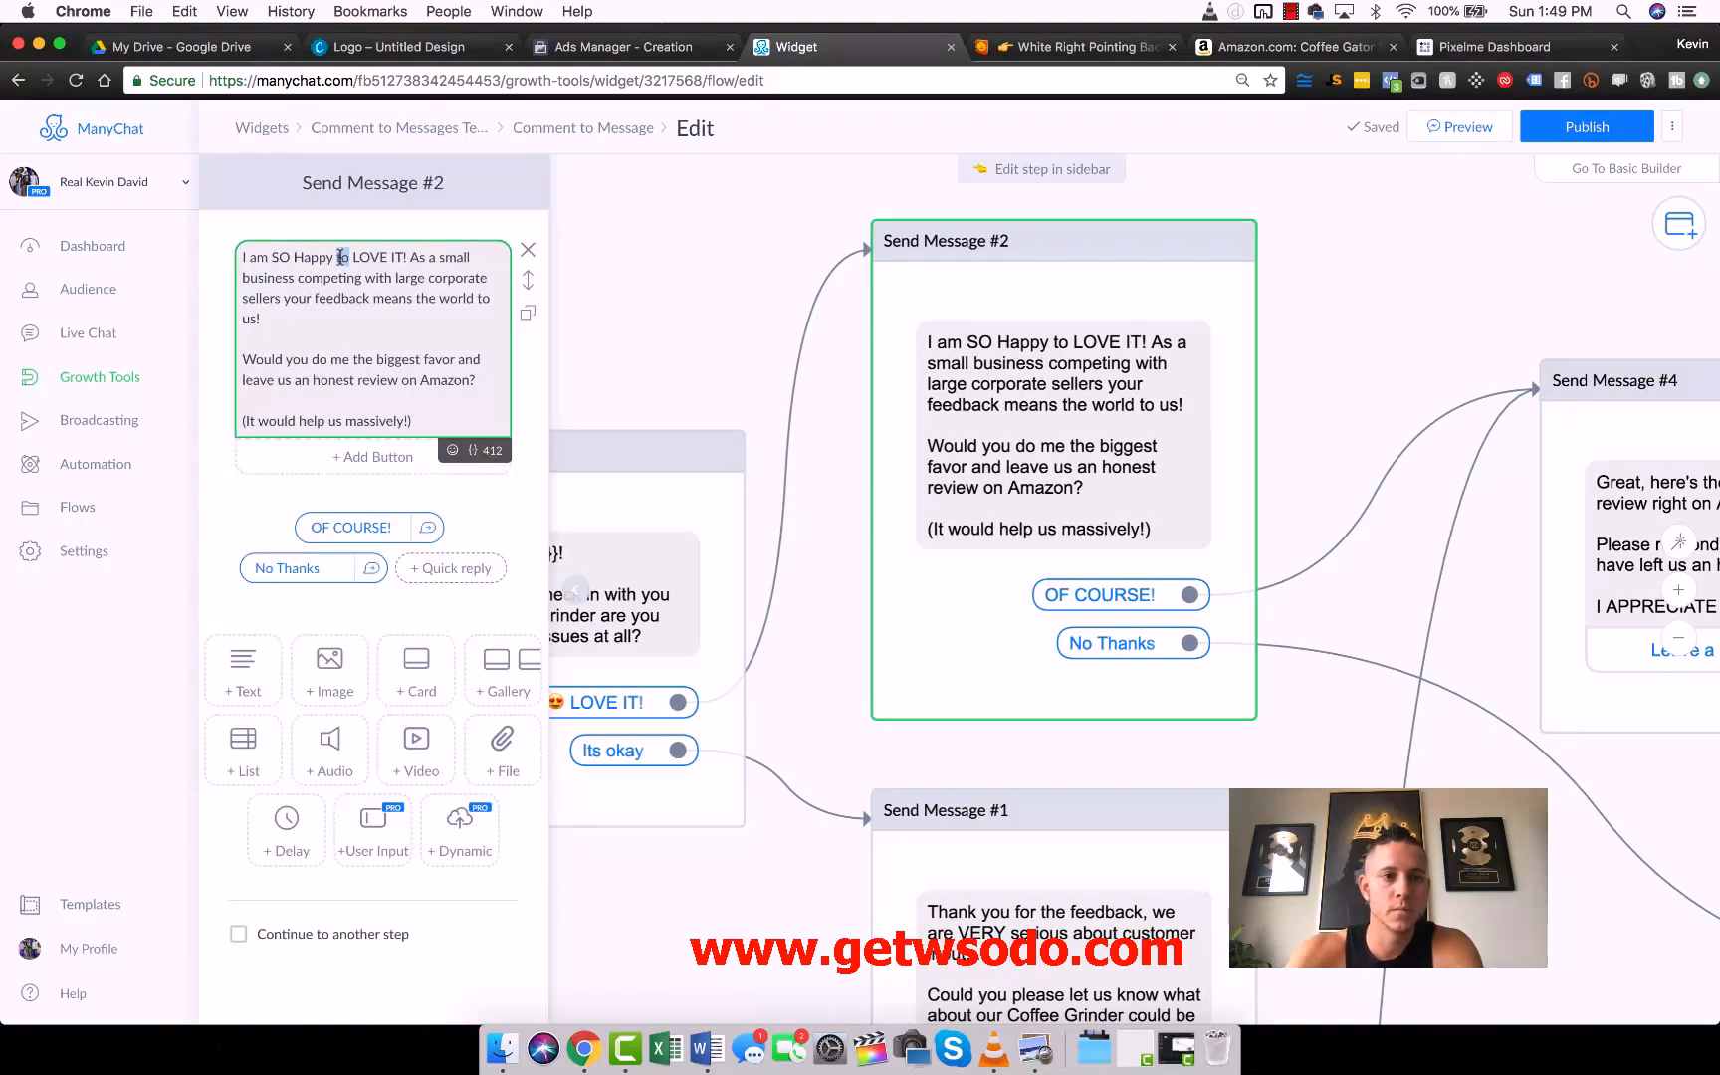
{"action": "type", "text": "you"}
{"action": "left_click", "coordinate": [654, 315]}
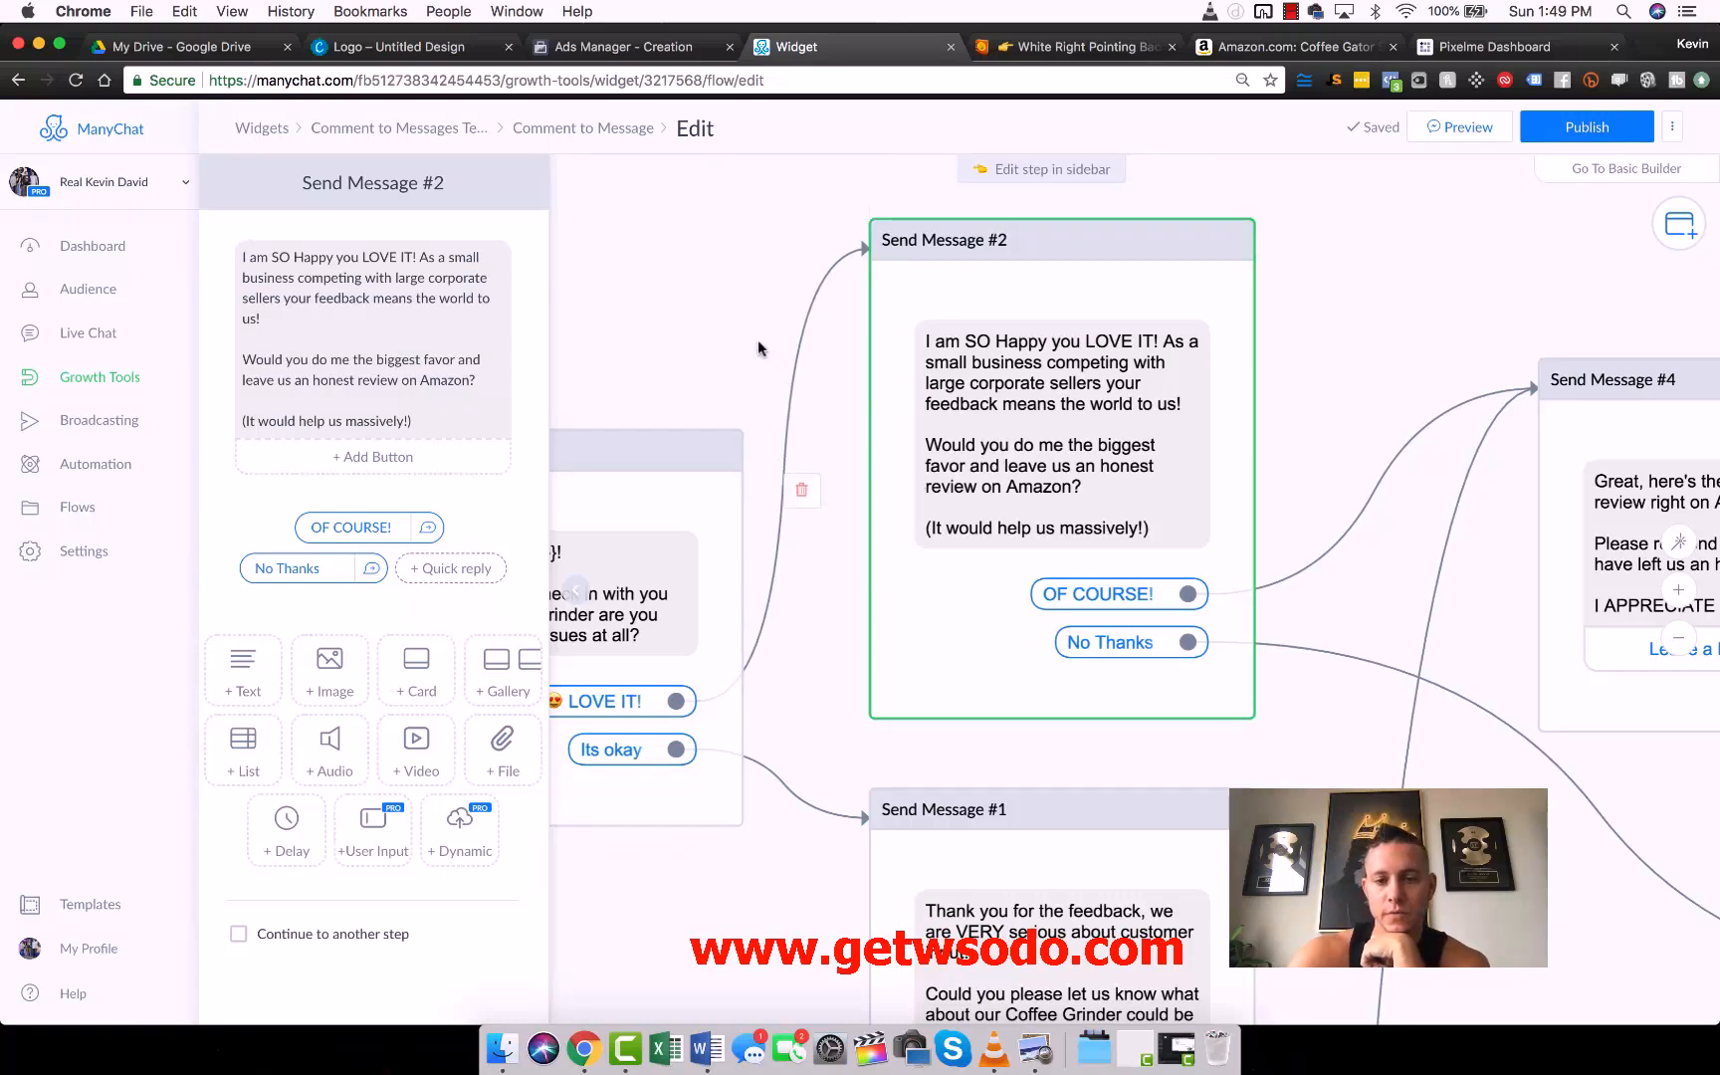
- Examine the flow branches around Send Message #1, the "No Thanks" reply and the review-link message
{"action": "scroll", "coordinate": [1202, 582], "scroll_direction": "right", "scroll_amount": 6}
{"action": "scroll", "coordinate": [1202, 582], "scroll_direction": "down", "scroll_amount": 3}
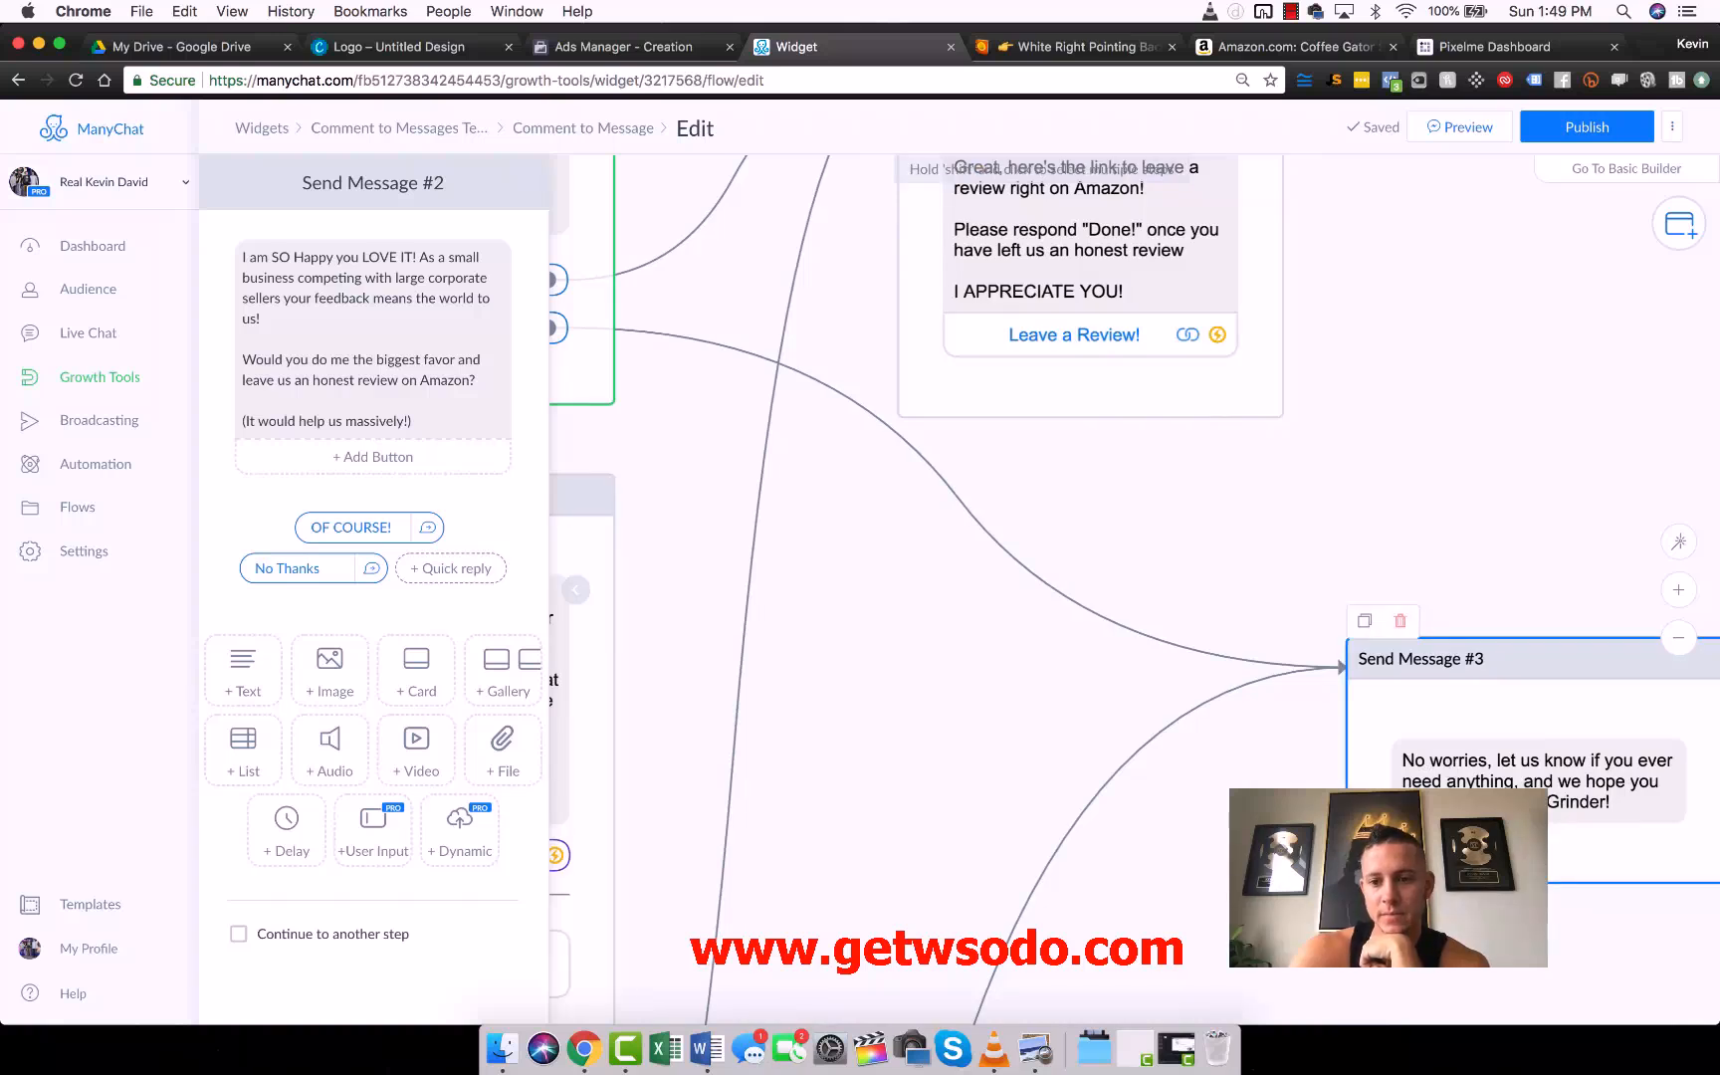
{"action": "left_click_drag", "start_coordinate": [909, 645], "coordinate": [1326, 471]}
{"action": "scroll", "coordinate": [1326, 471], "scroll_direction": "up", "scroll_amount": 5}
{"action": "scroll", "coordinate": [1326, 471], "scroll_direction": "right", "scroll_amount": 1}
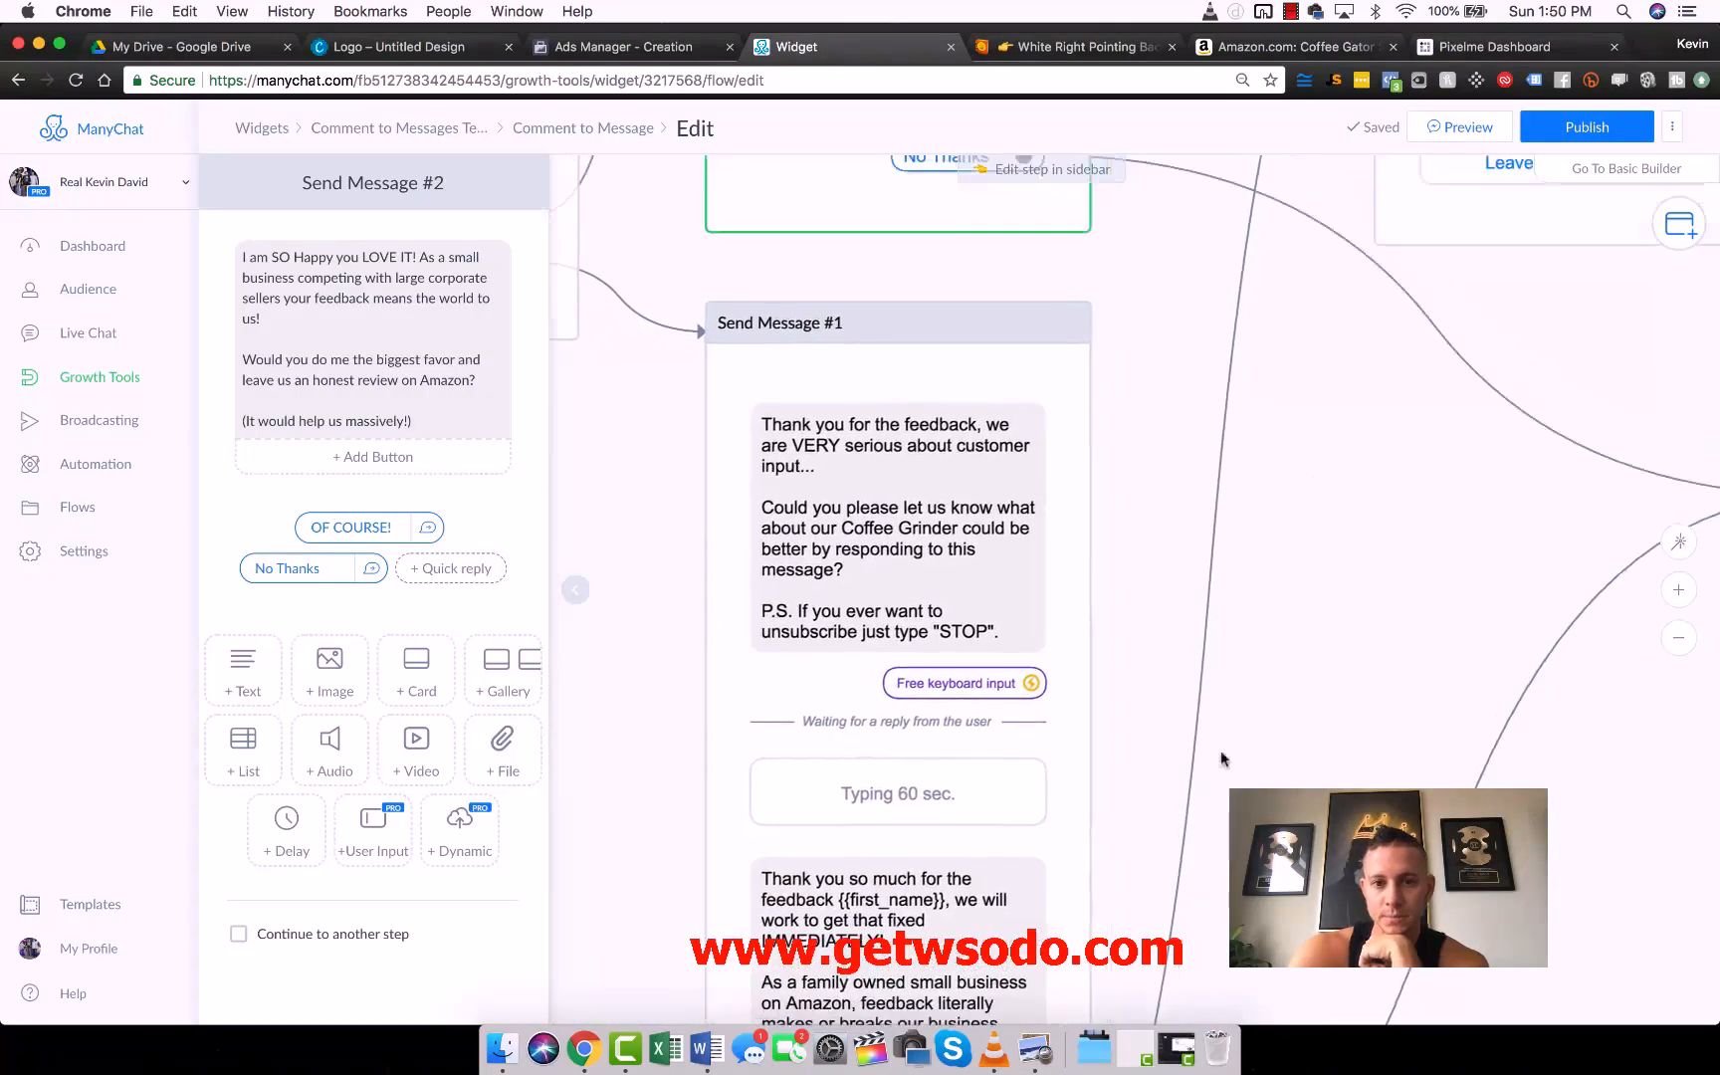
{"action": "scroll", "coordinate": [1082, 414], "scroll_direction": "up", "scroll_amount": 1}
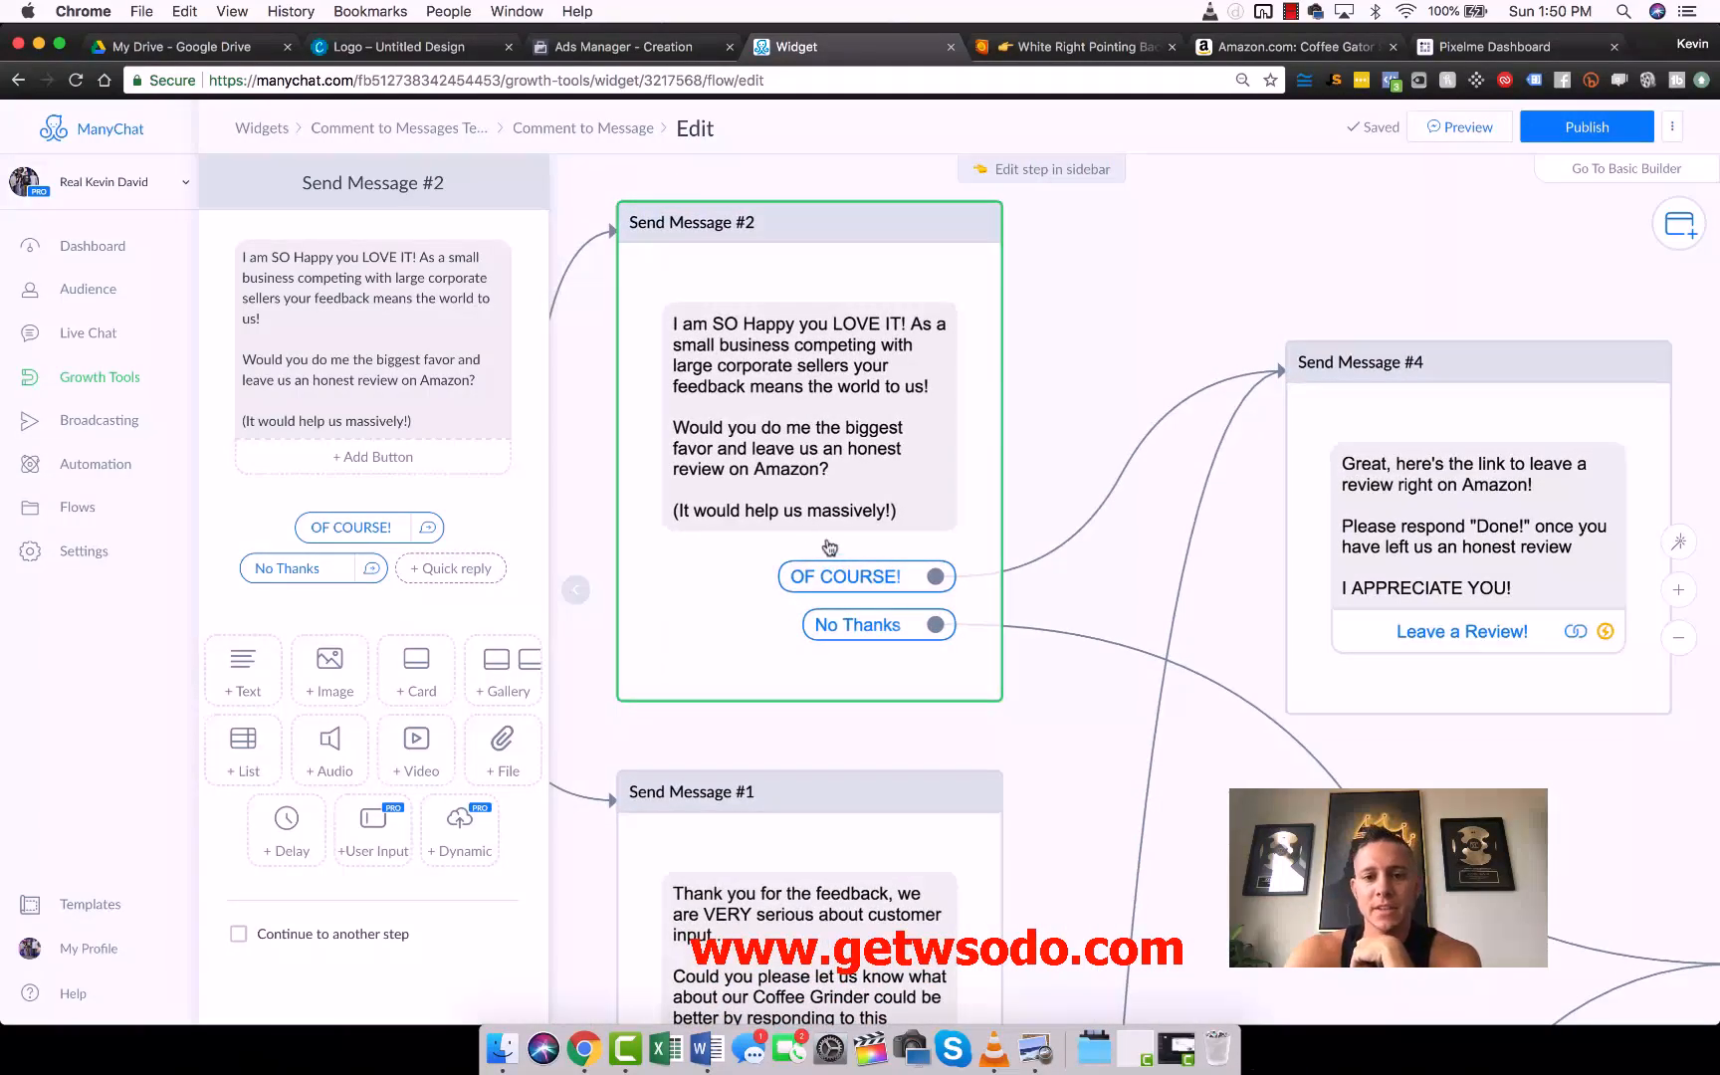
{"action": "scroll", "coordinate": [1005, 453], "scroll_direction": "up", "scroll_amount": 1}
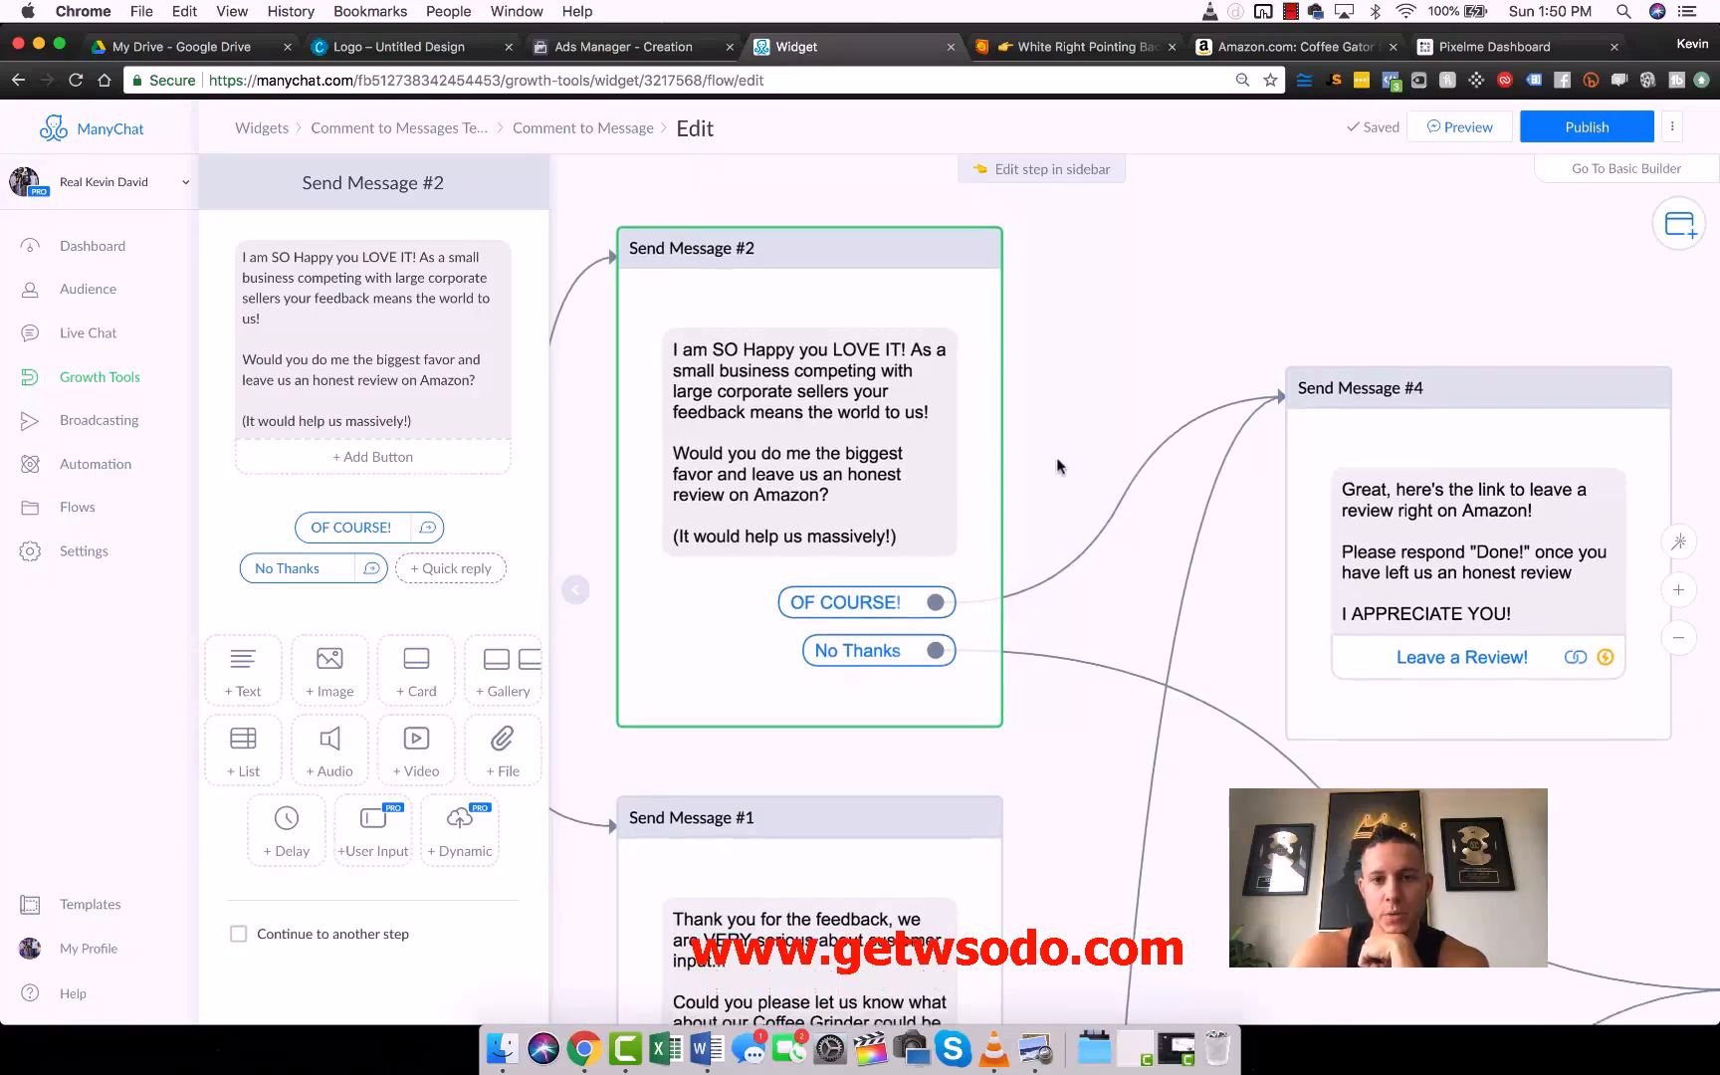
- Replace the ASIN placeholder in Send Message #4's "Leave a Review!" website address with B01E1KFGZS, copied from the Amazon product page's URL, and finish editing the button
{"action": "scroll", "coordinate": [986, 463], "scroll_direction": "right", "scroll_amount": 2}
{"action": "left_click", "coordinate": [1322, 541]}
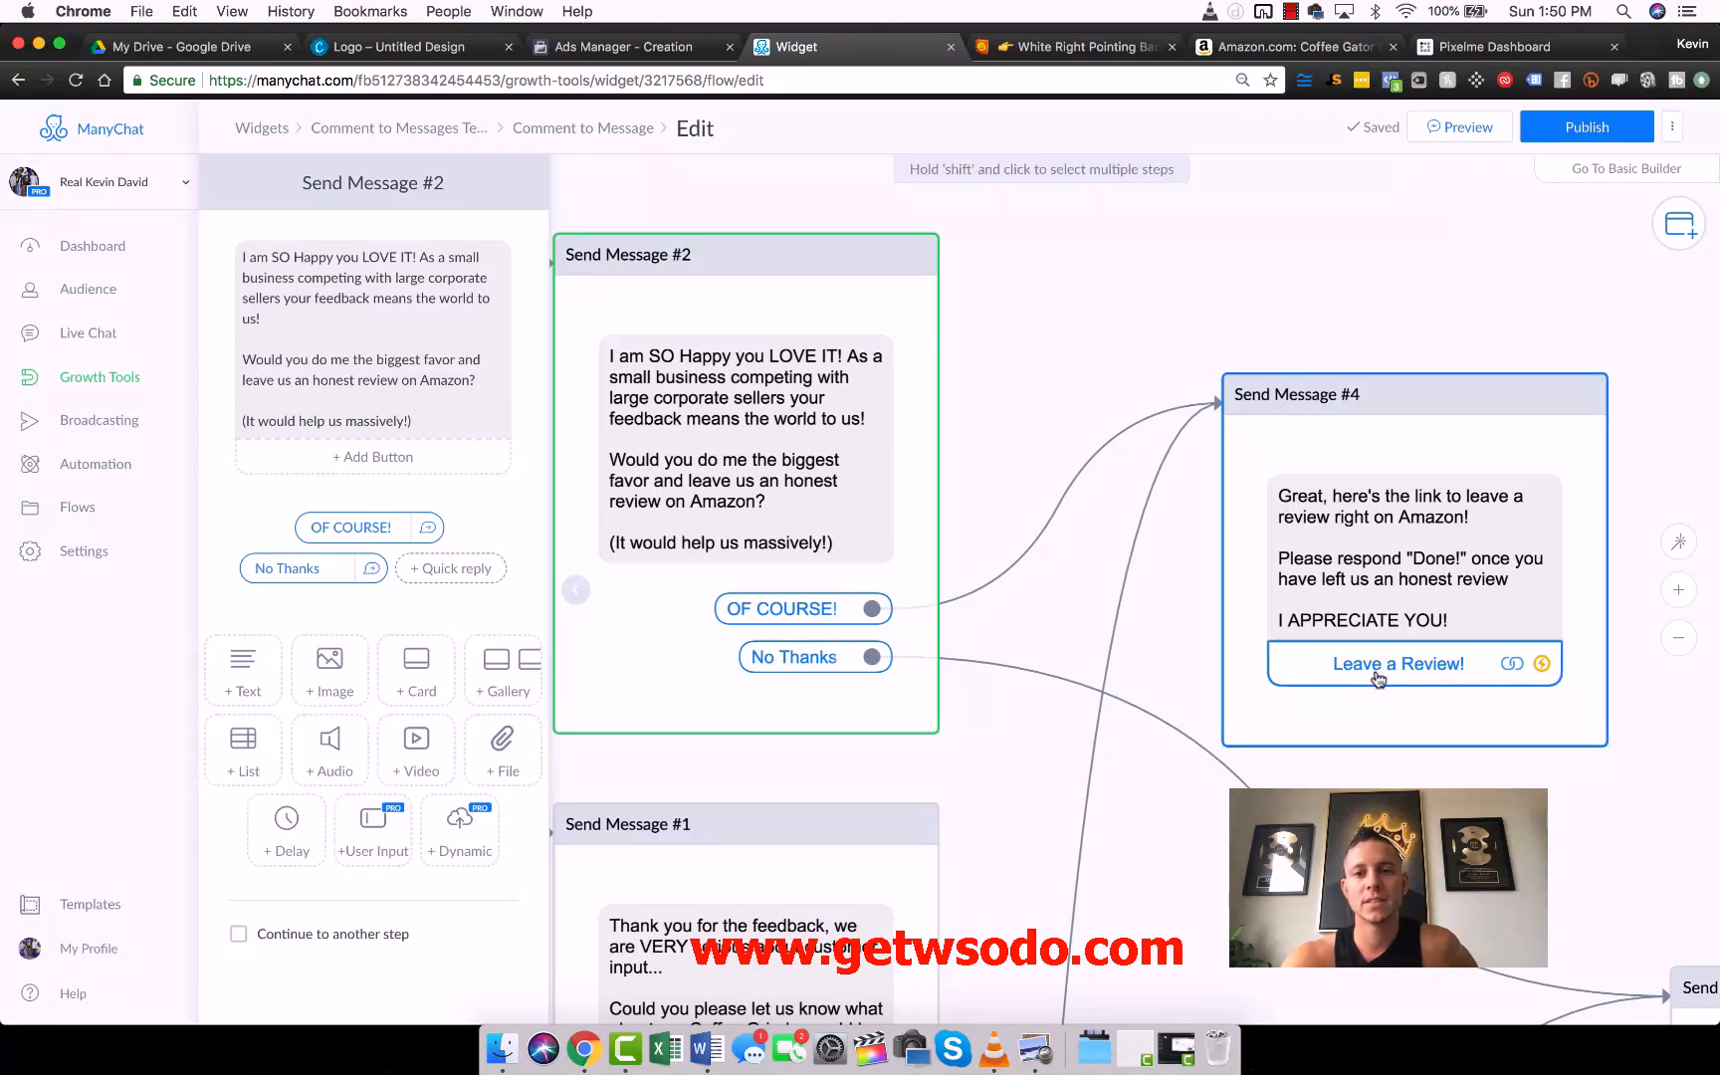
{"action": "left_click", "coordinate": [1379, 676]}
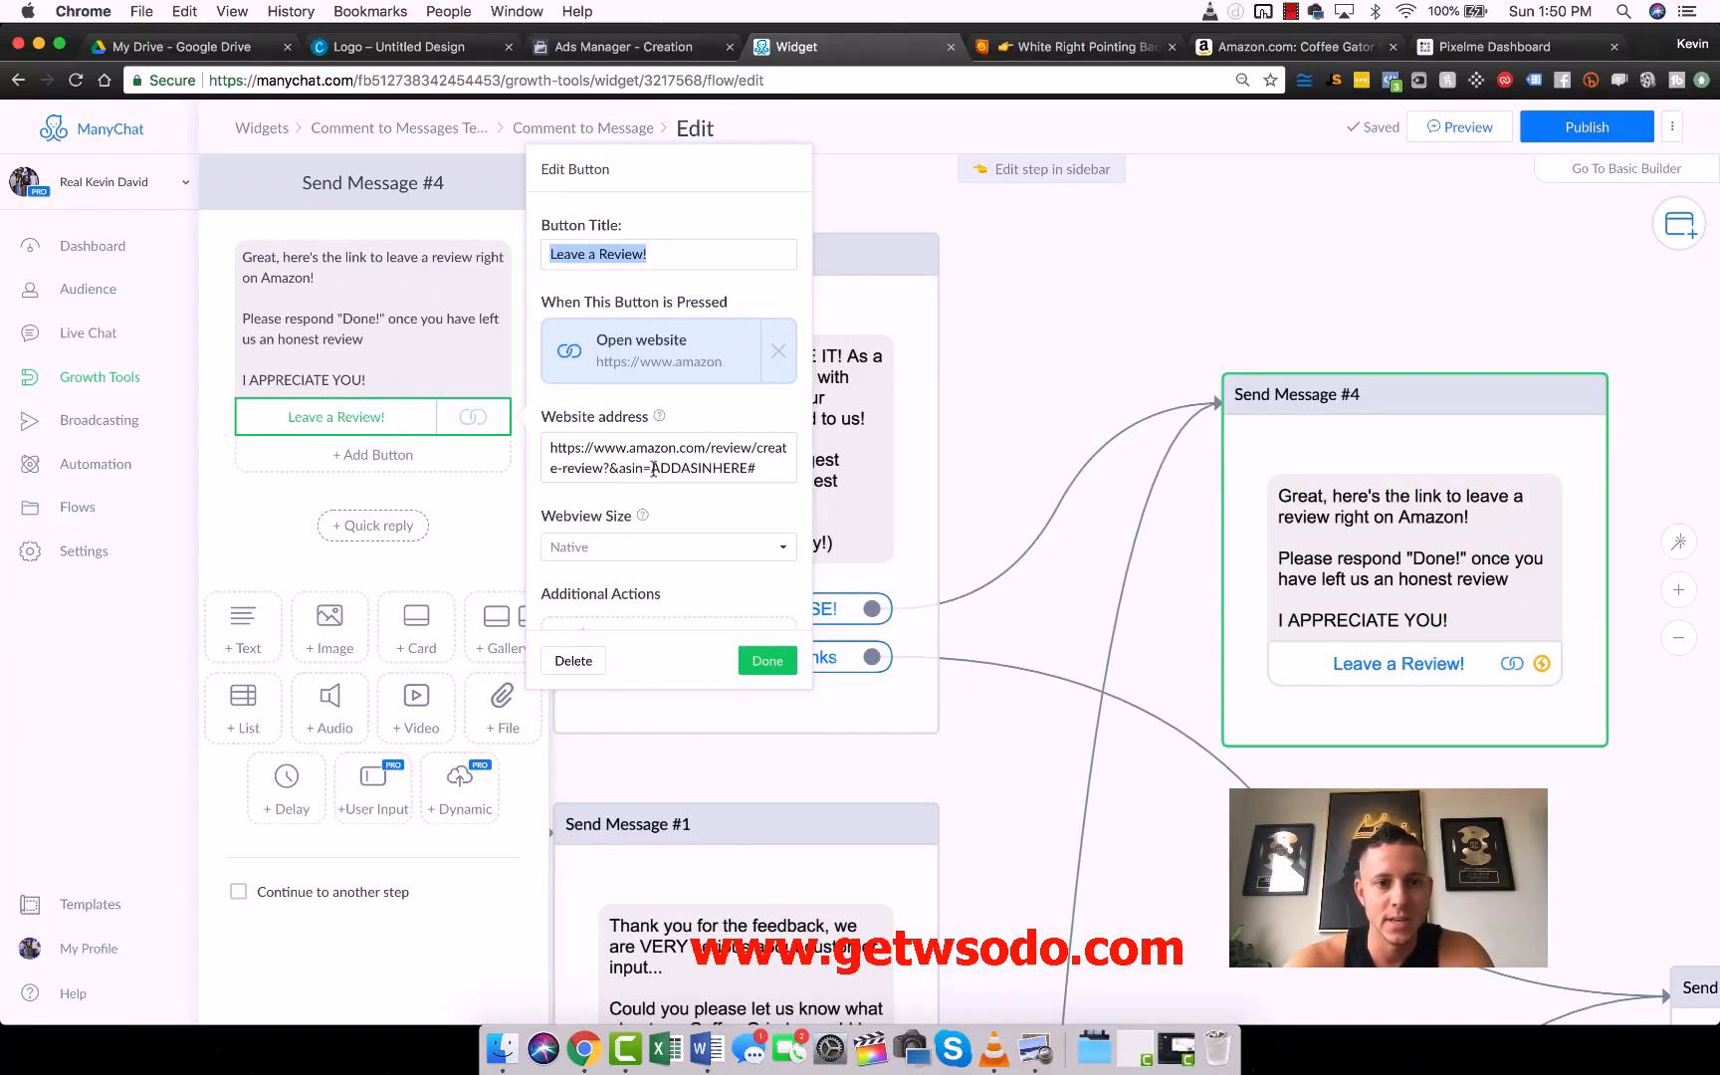
{"action": "left_click_drag", "start_coordinate": [652, 468], "coordinate": [734, 467]}
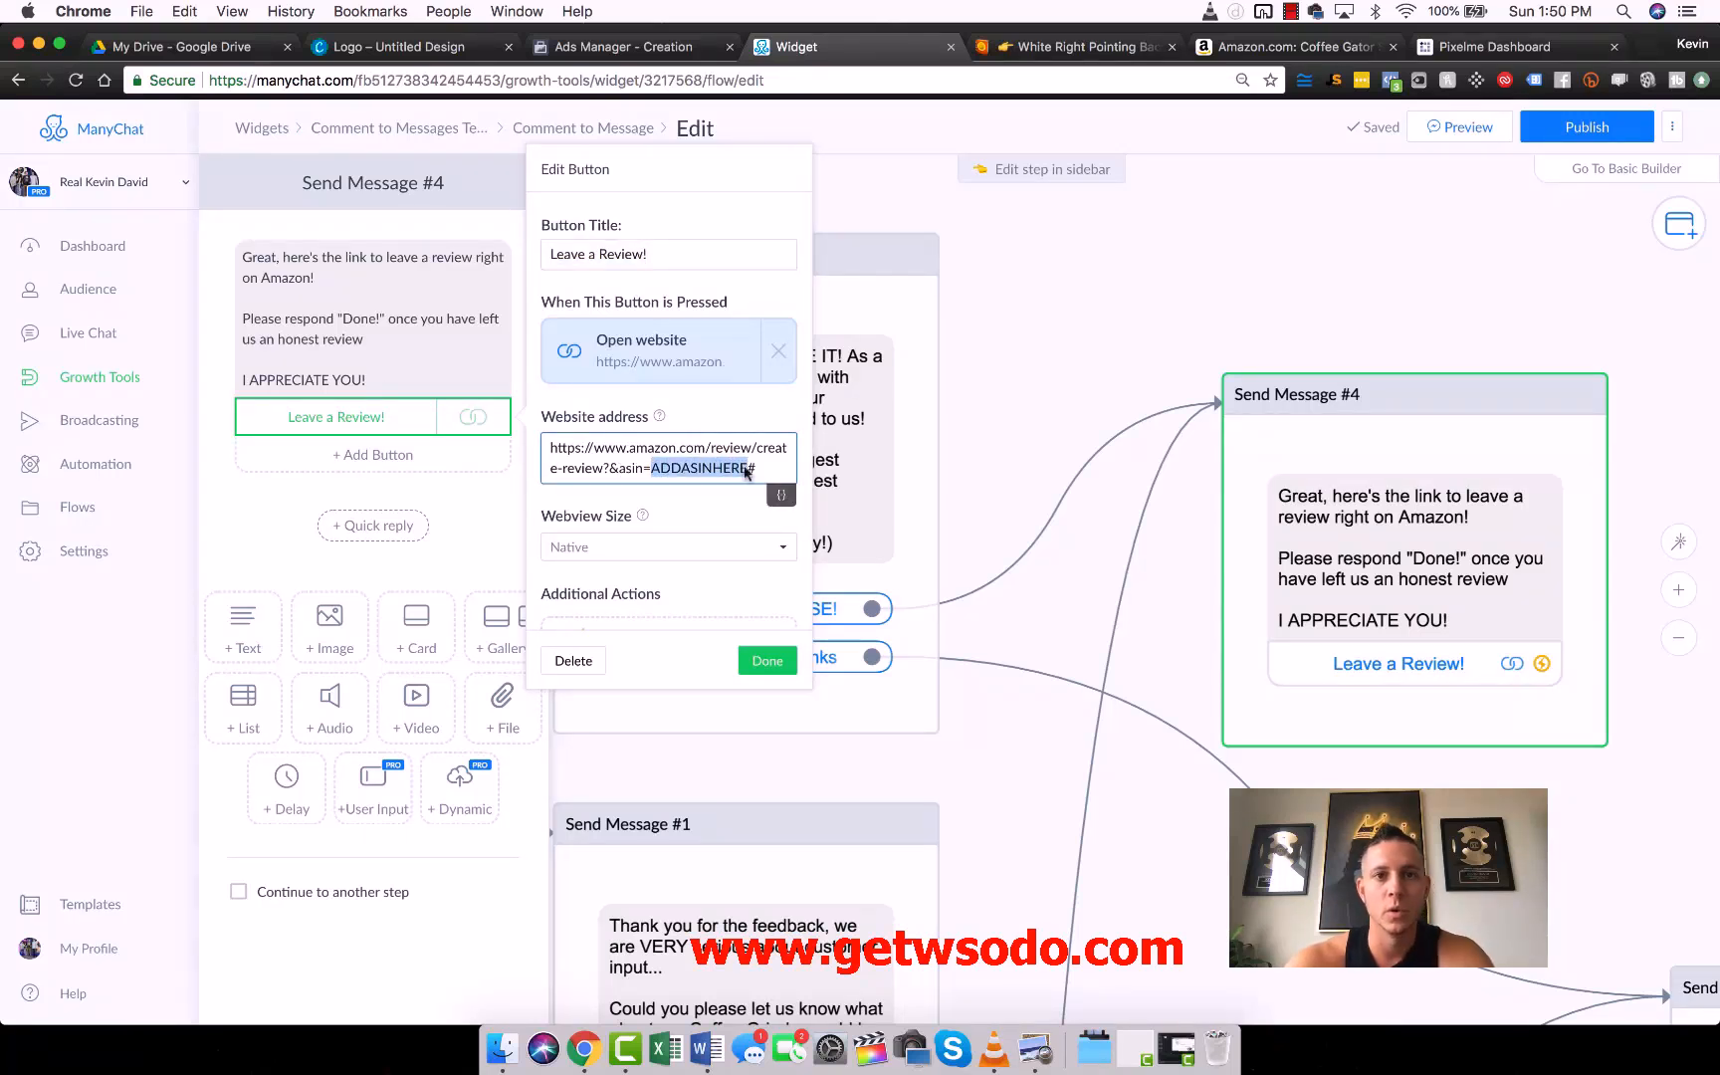
{"action": "key", "text": "super+6"}
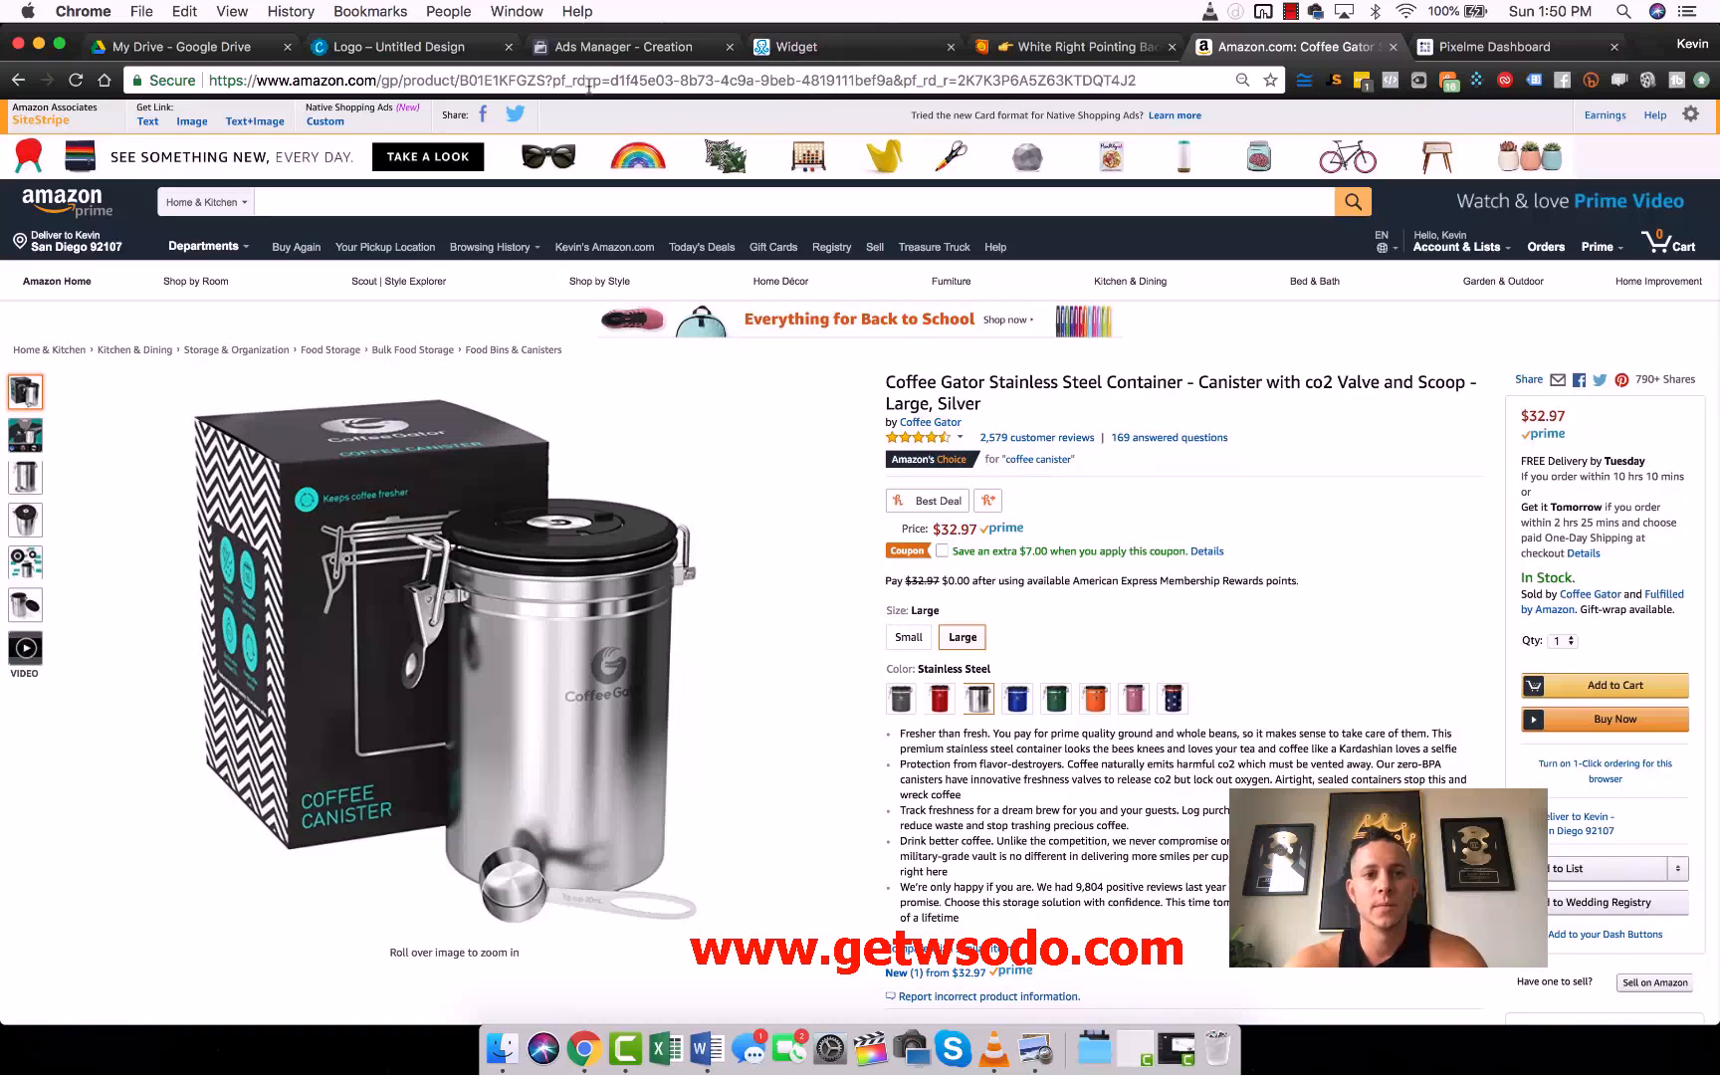
{"action": "double_click", "coordinate": [501, 80]}
{"action": "key", "text": "cmd+c"}
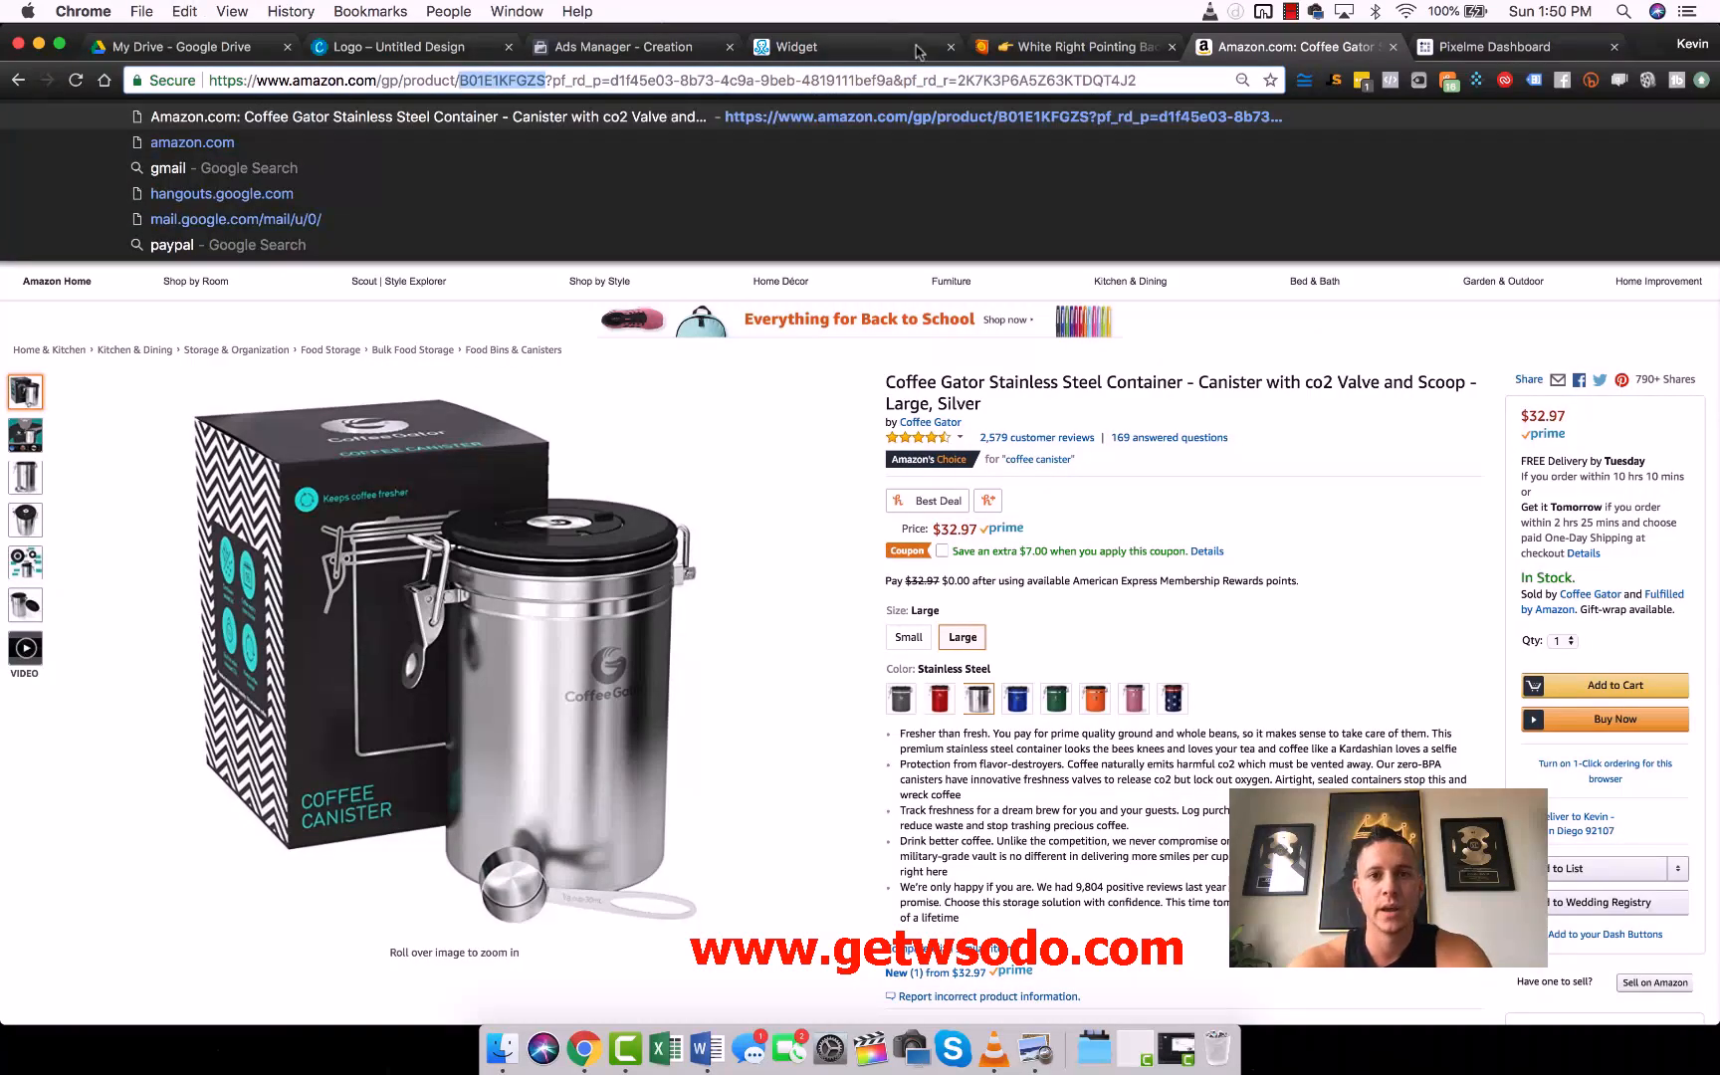
{"action": "left_click", "coordinate": [811, 47]}
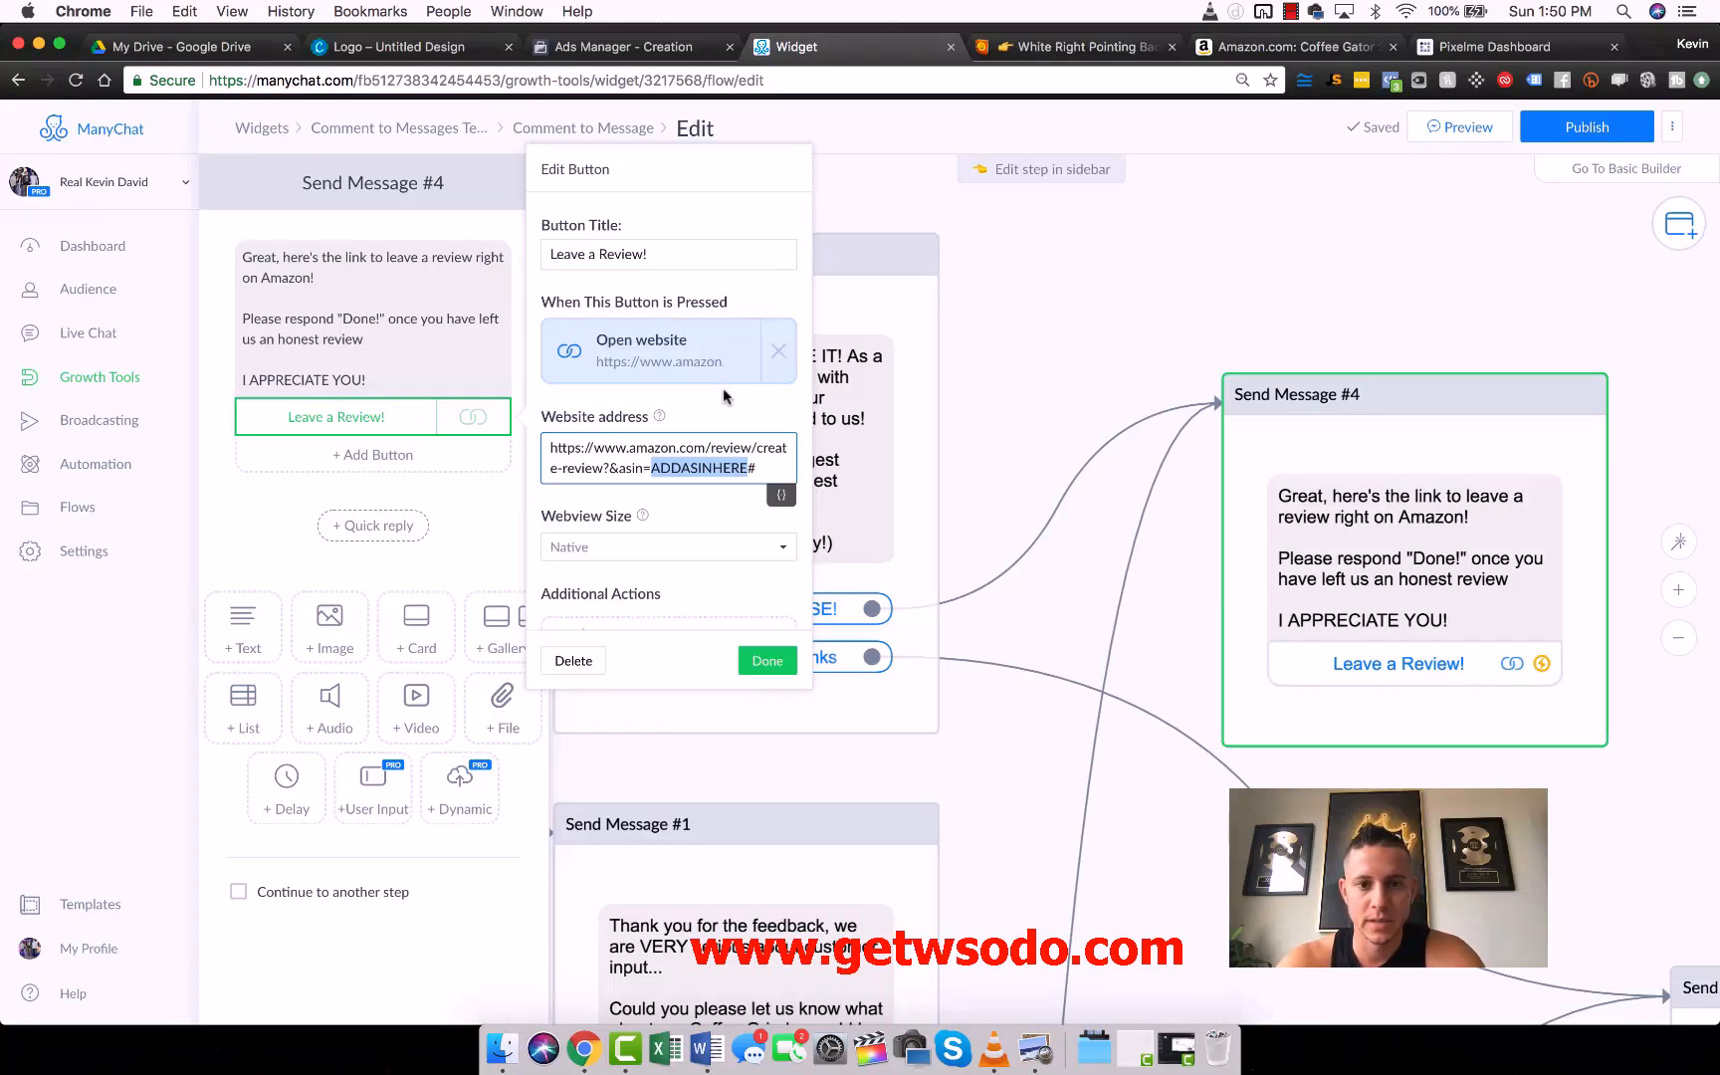
{"action": "key", "text": "cmd+v"}
{"action": "left_click", "coordinate": [767, 659]}
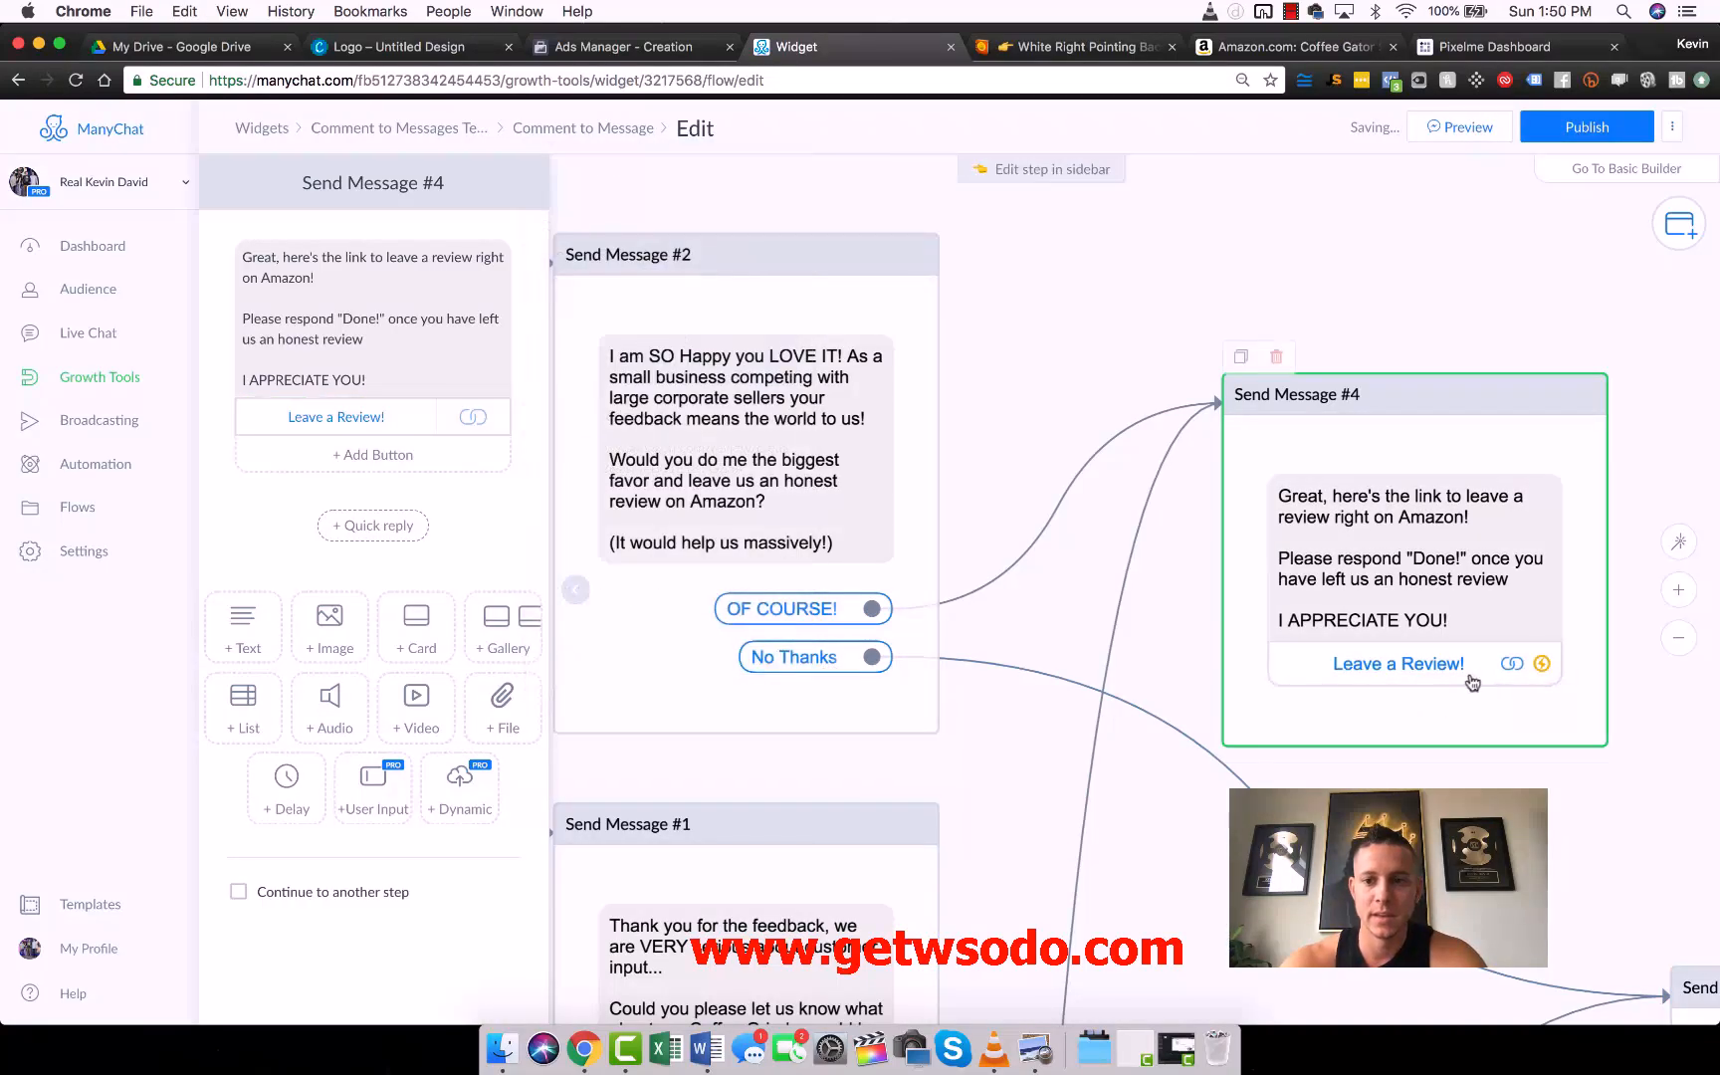
- Copy the "Leave a Review!" button's website address, load it in a new browser tab and look over Amazon's Create Review page
{"action": "left_click", "coordinate": [1471, 683]}
{"action": "triple_click", "coordinate": [668, 445]}
{"action": "key", "text": "ctrl+c"}
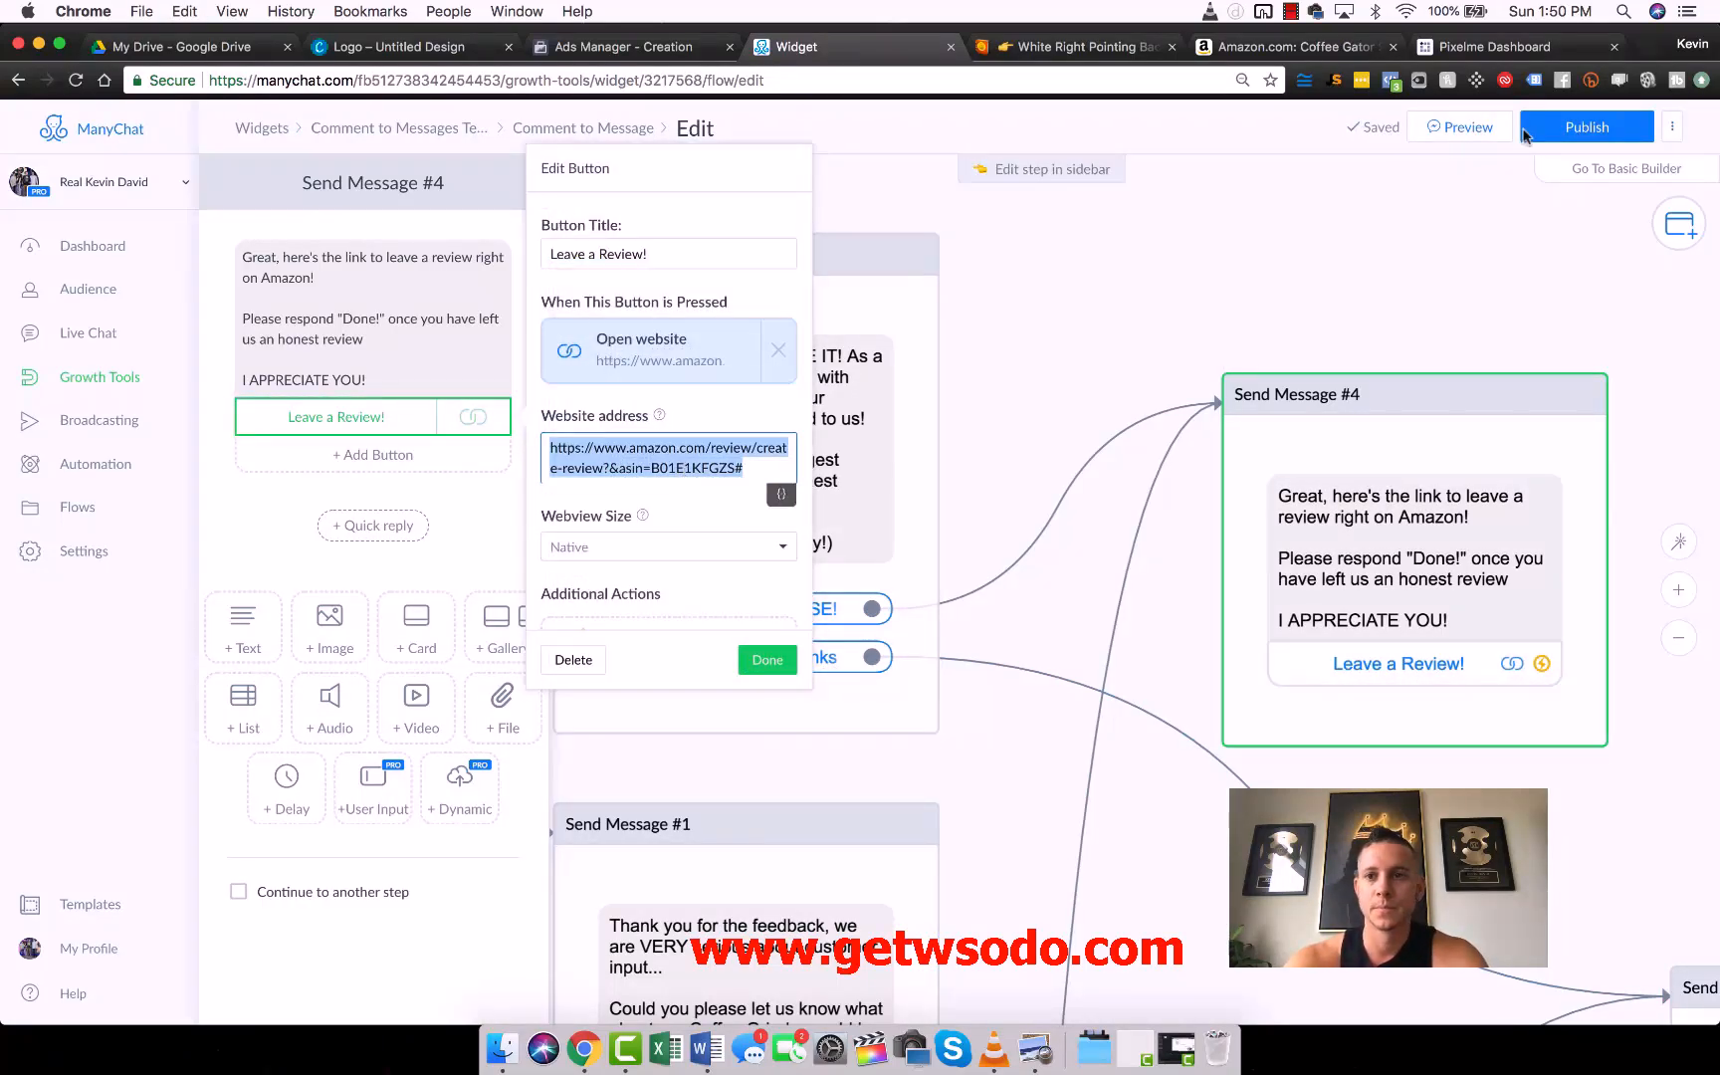
{"action": "left_click", "coordinate": [1647, 45]}
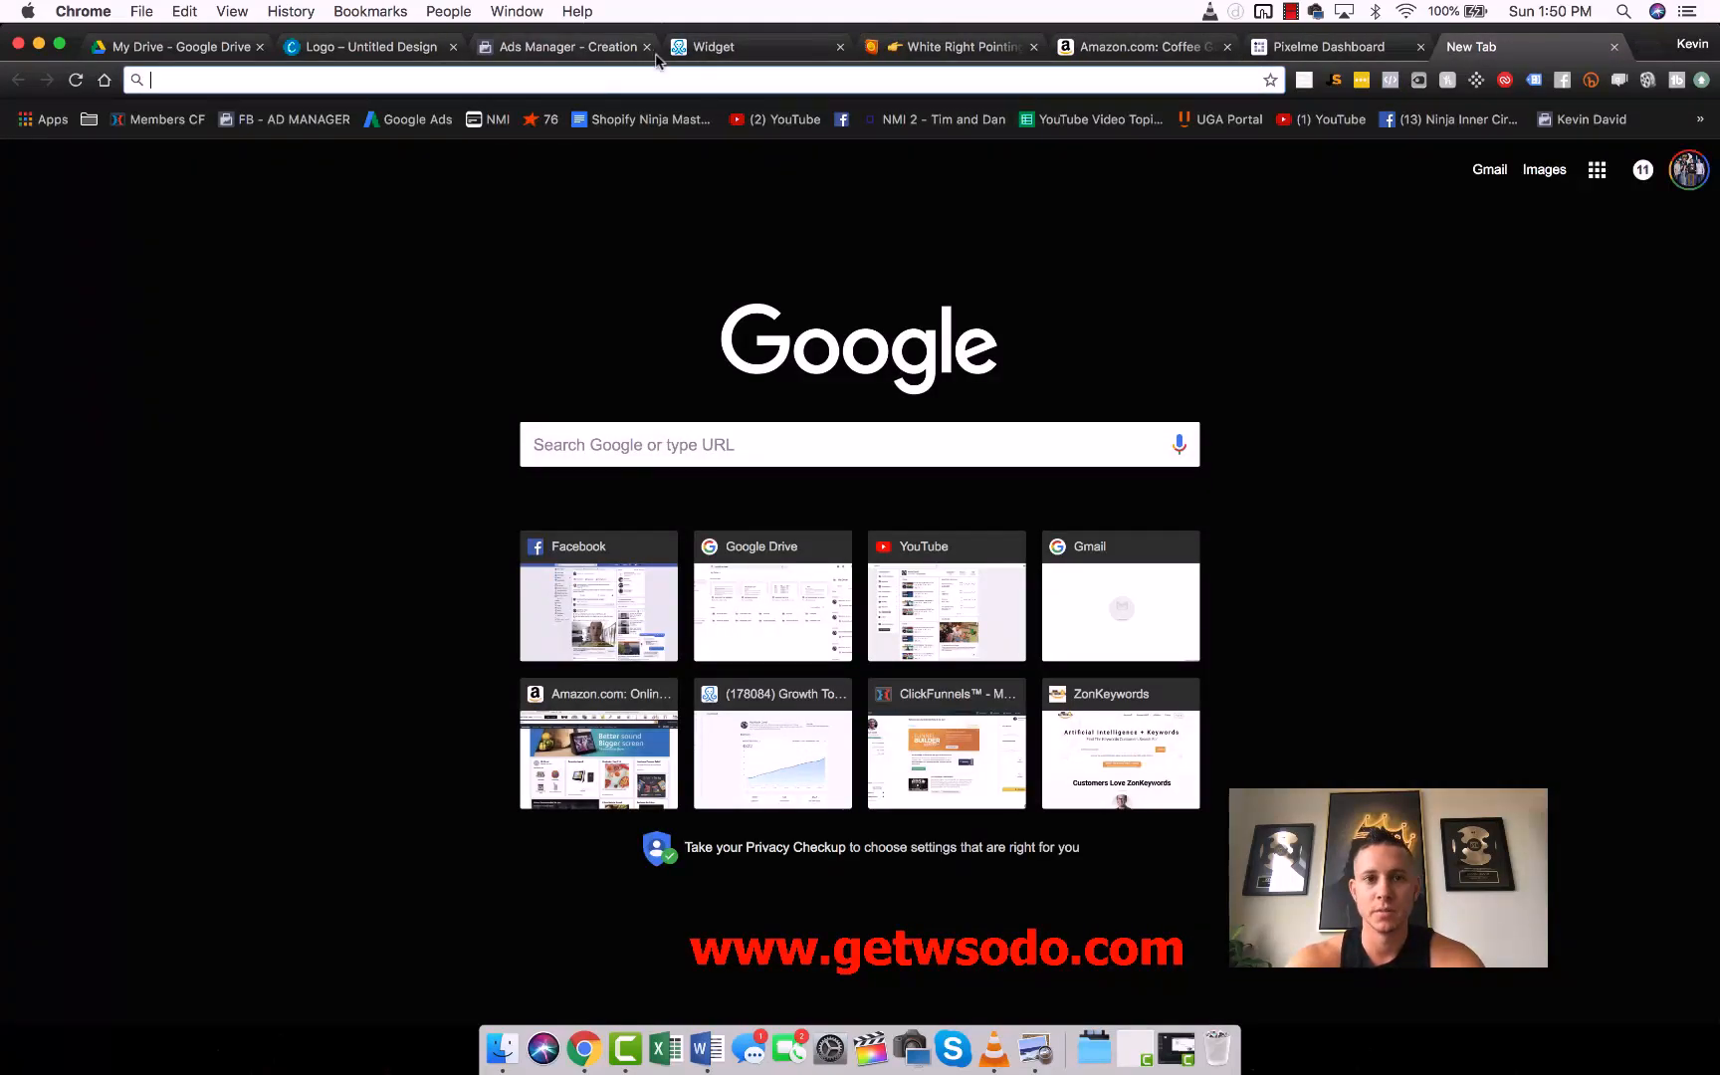
{"action": "left_click", "coordinate": [696, 46]}
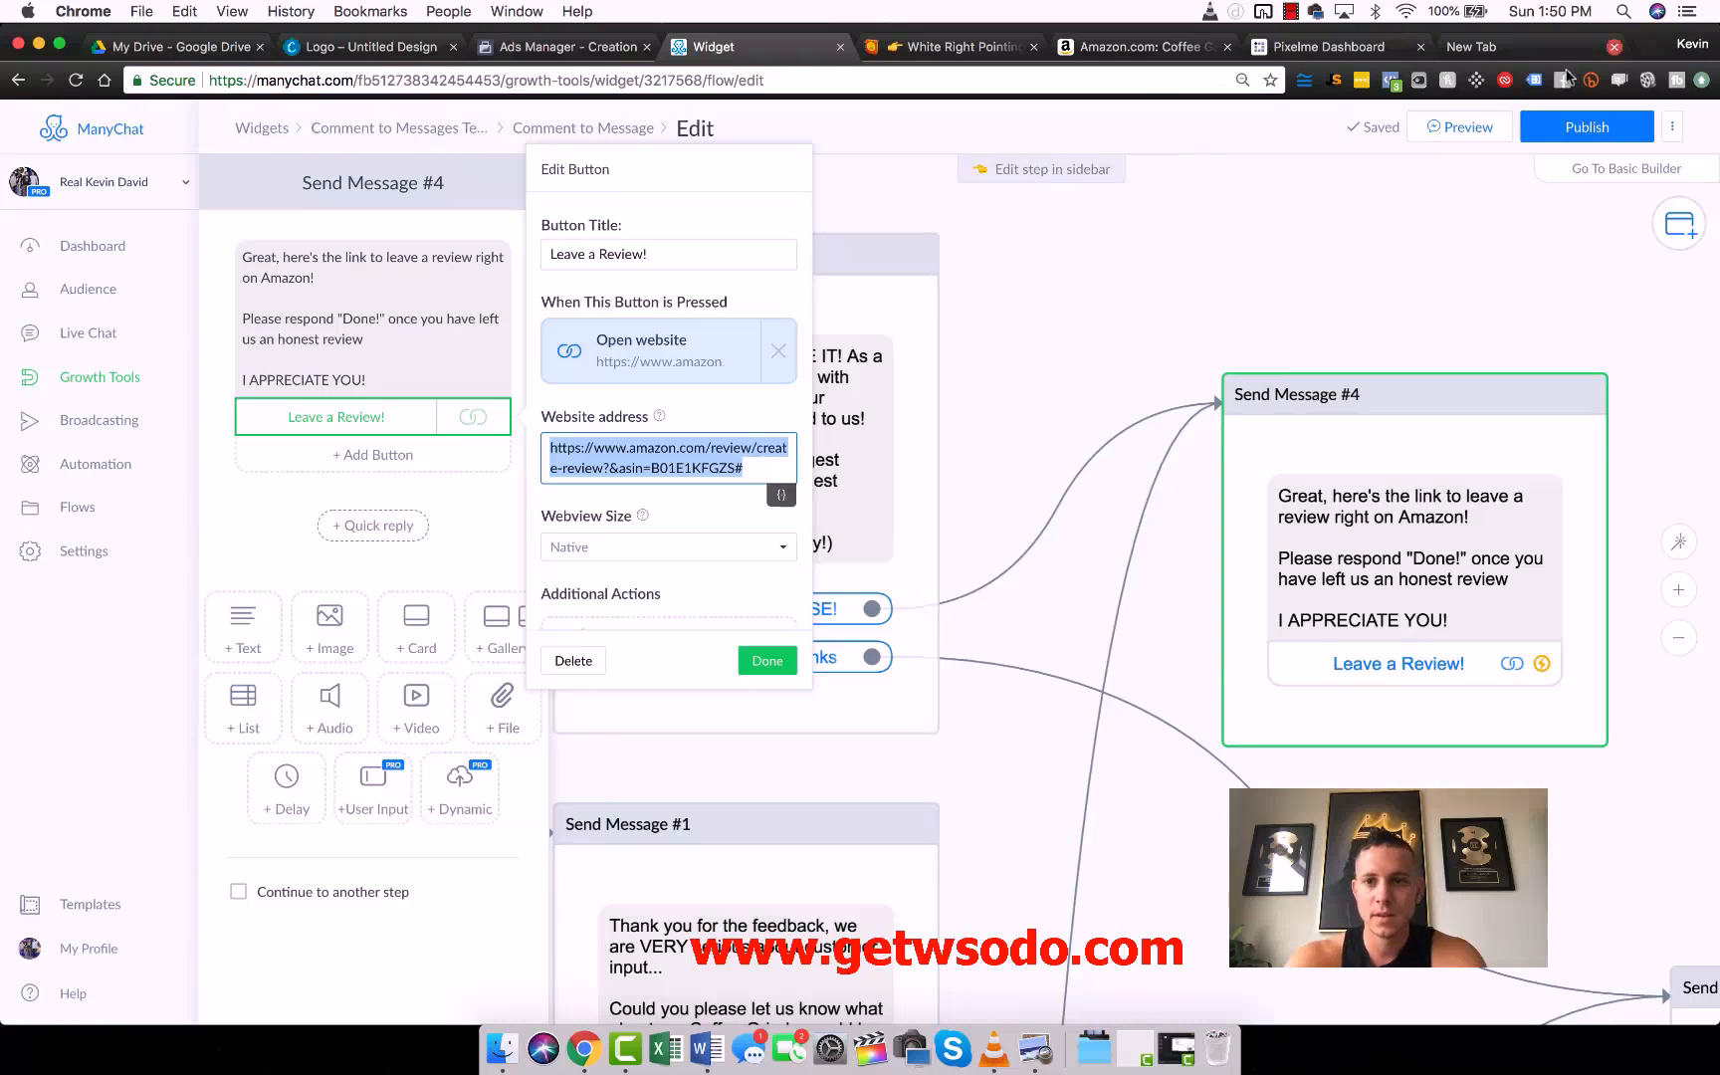
{"action": "left_click", "coordinate": [1468, 45]}
{"action": "key", "text": "ctrl+v"}
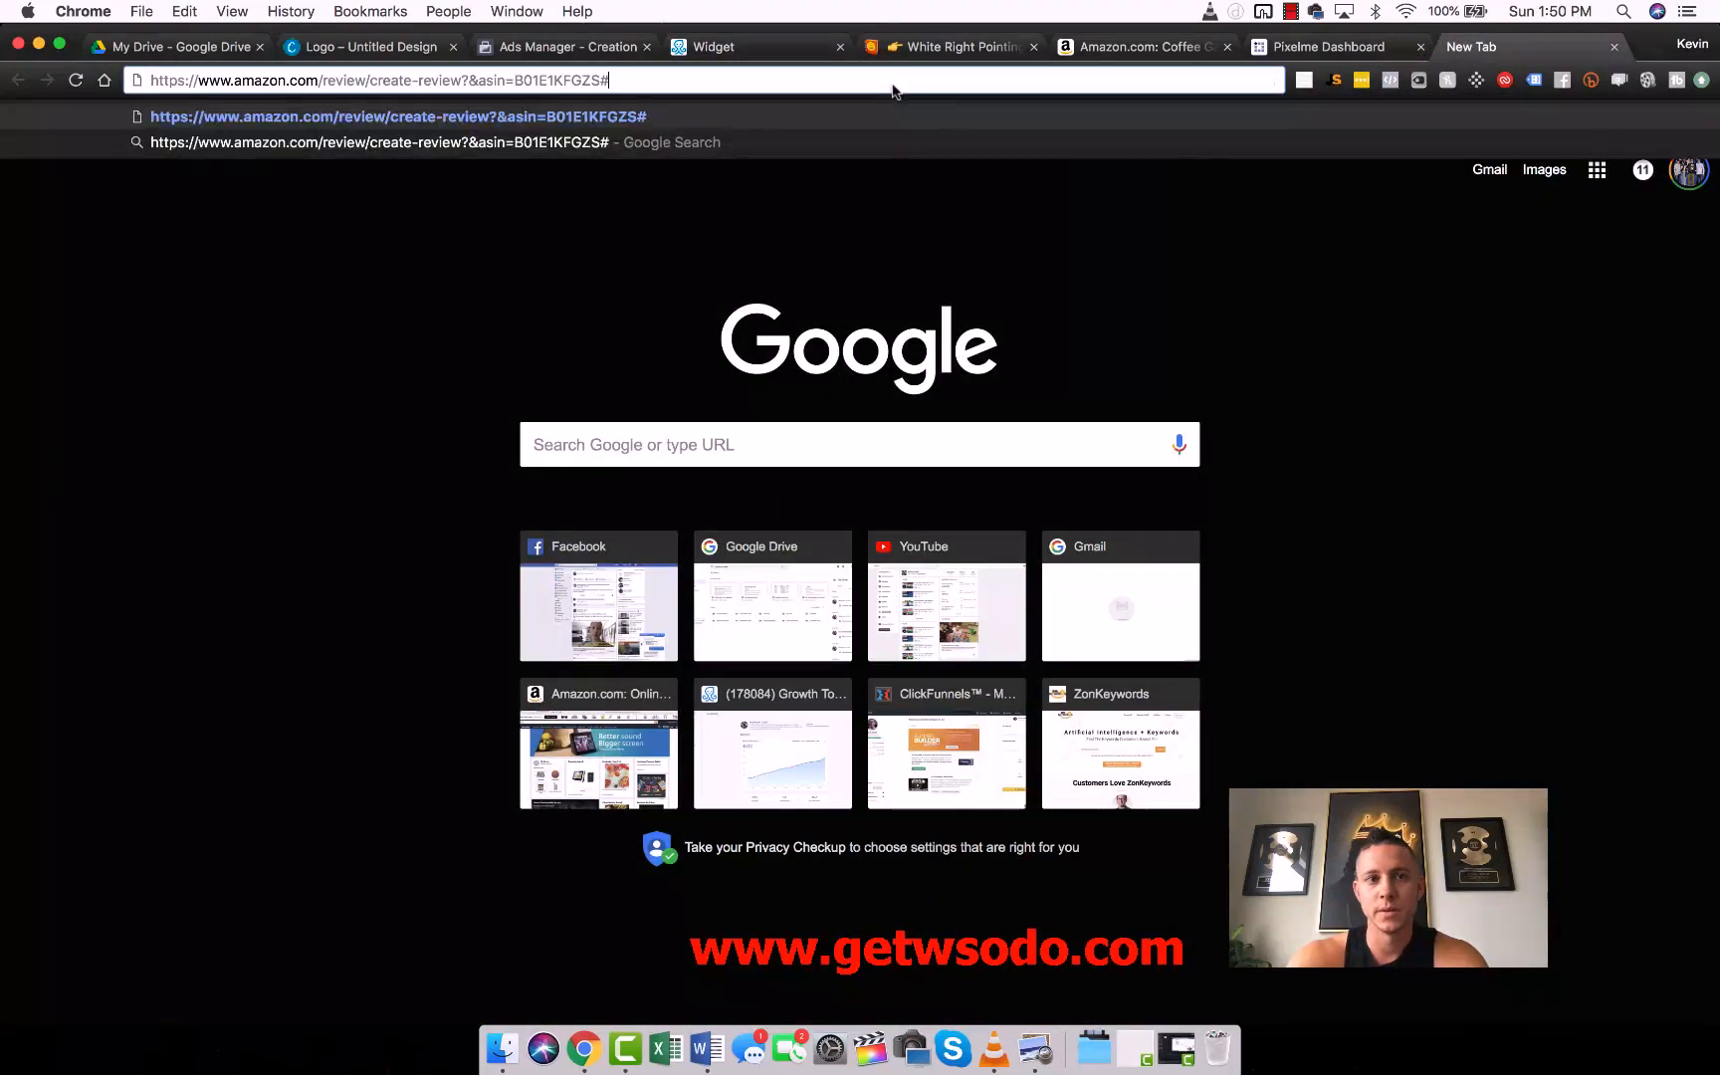
{"action": "key", "text": "Return"}
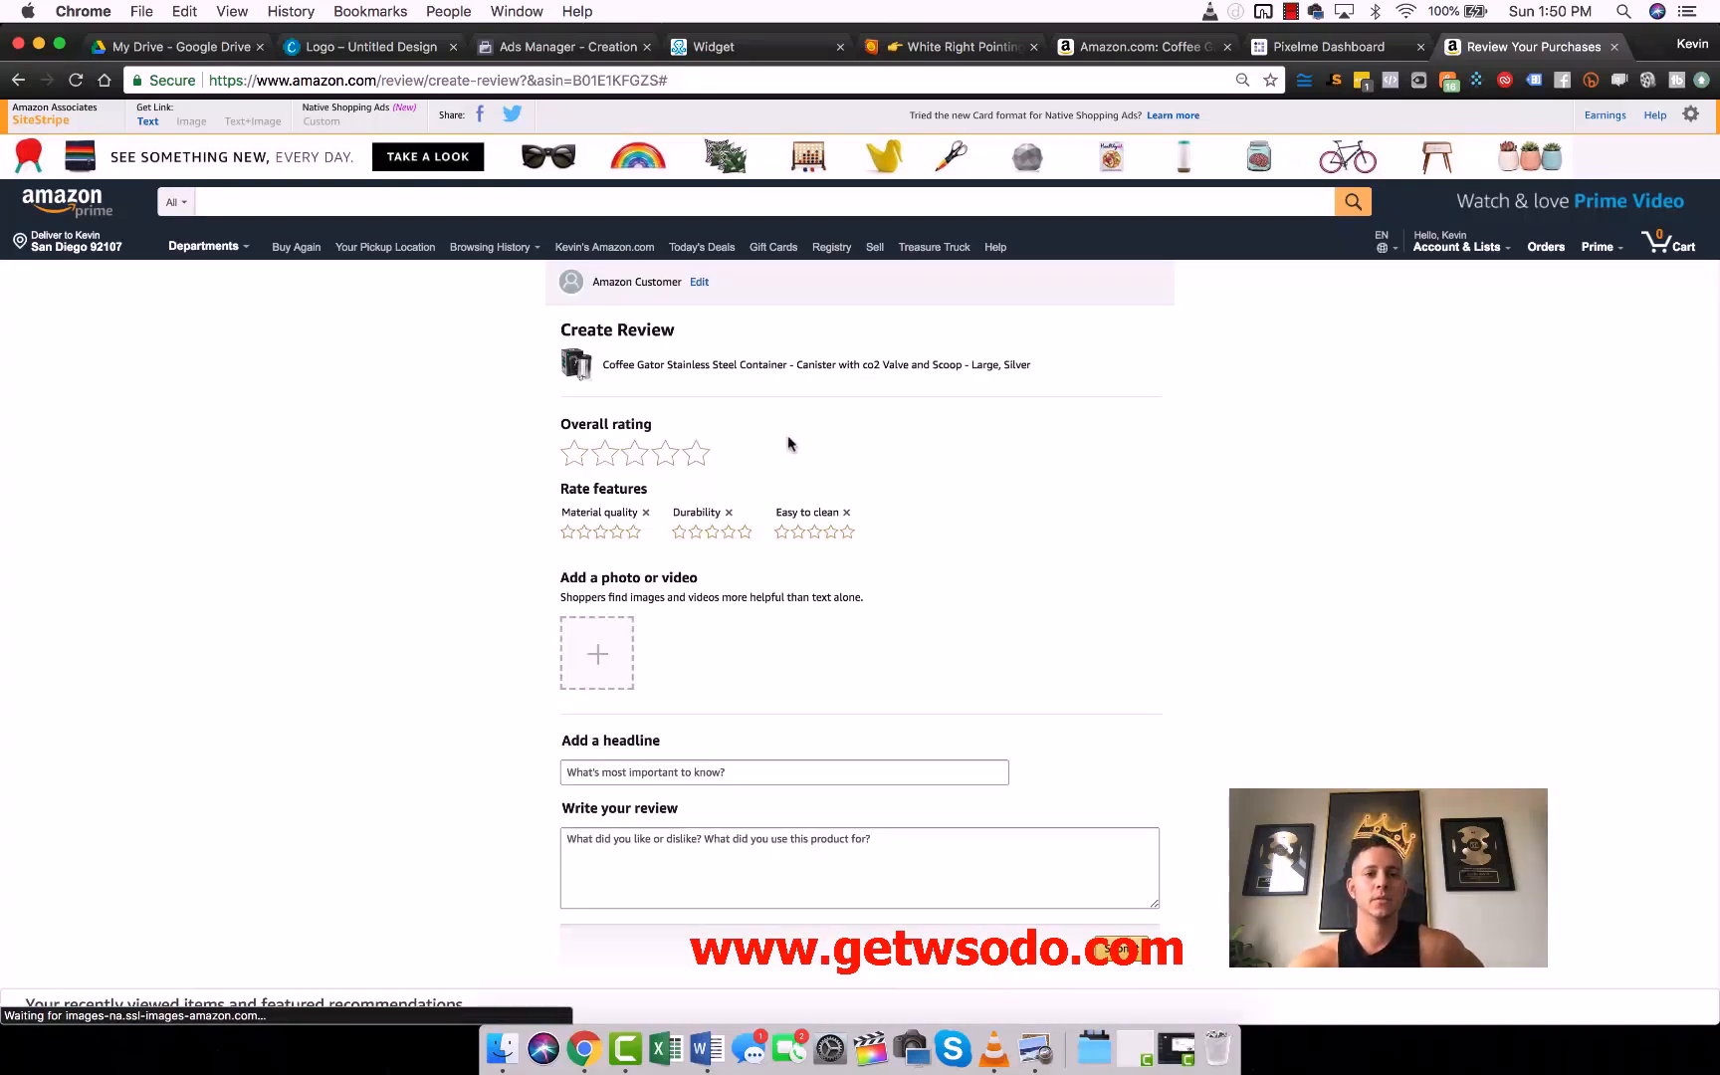
{"action": "scroll", "coordinate": [1374, 636], "scroll_direction": "down", "scroll_amount": 1}
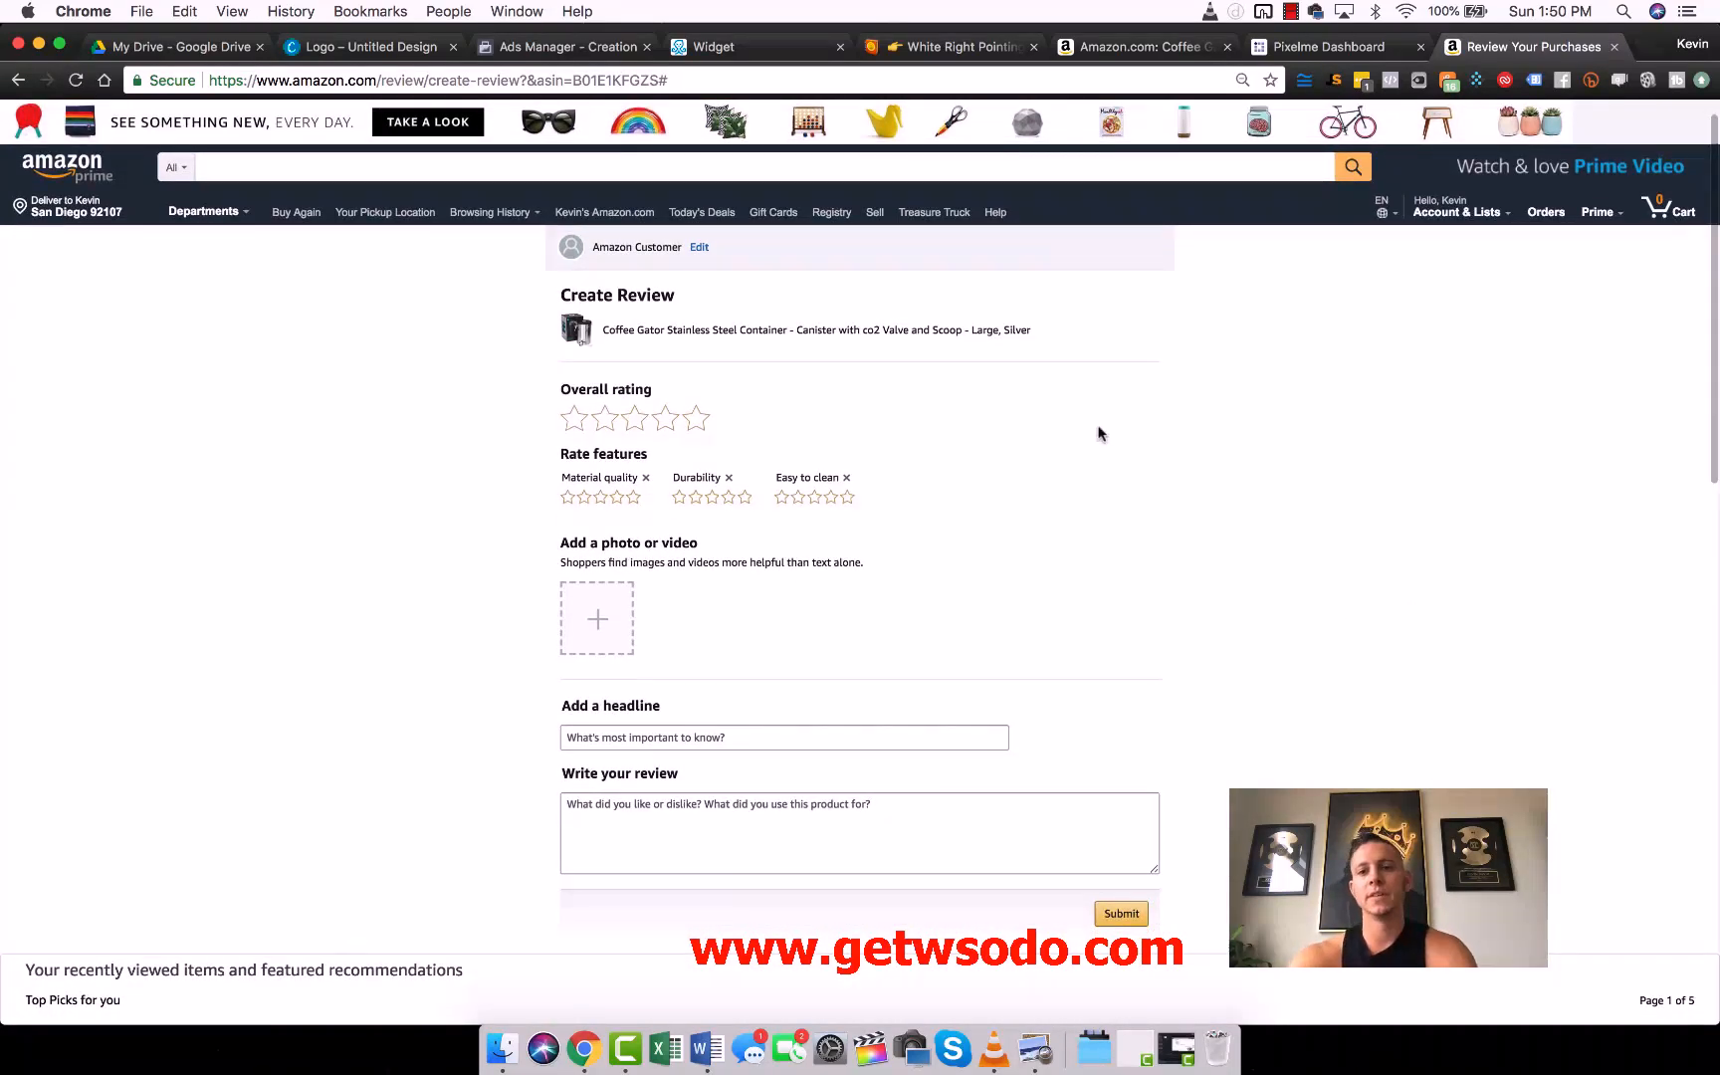
{"action": "scroll", "coordinate": [1098, 433], "scroll_direction": "down", "scroll_amount": 3}
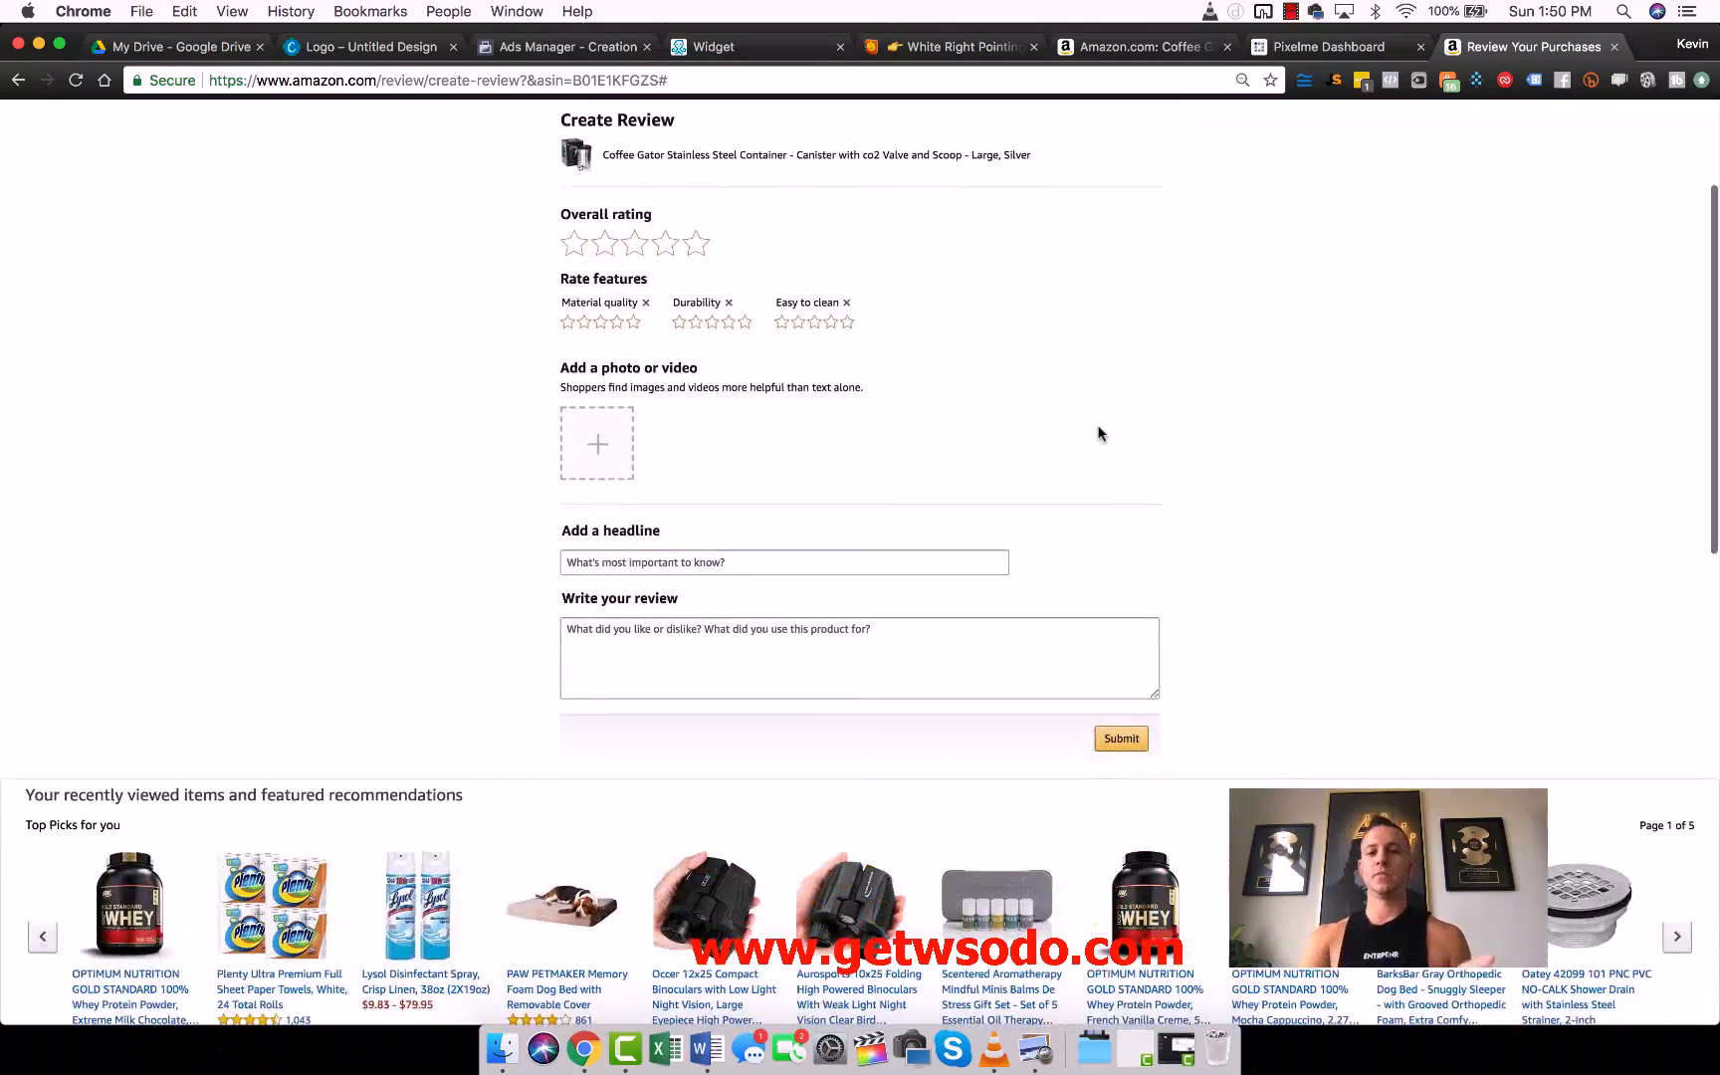
{"action": "scroll", "coordinate": [1099, 433], "scroll_direction": "up", "scroll_amount": 3}
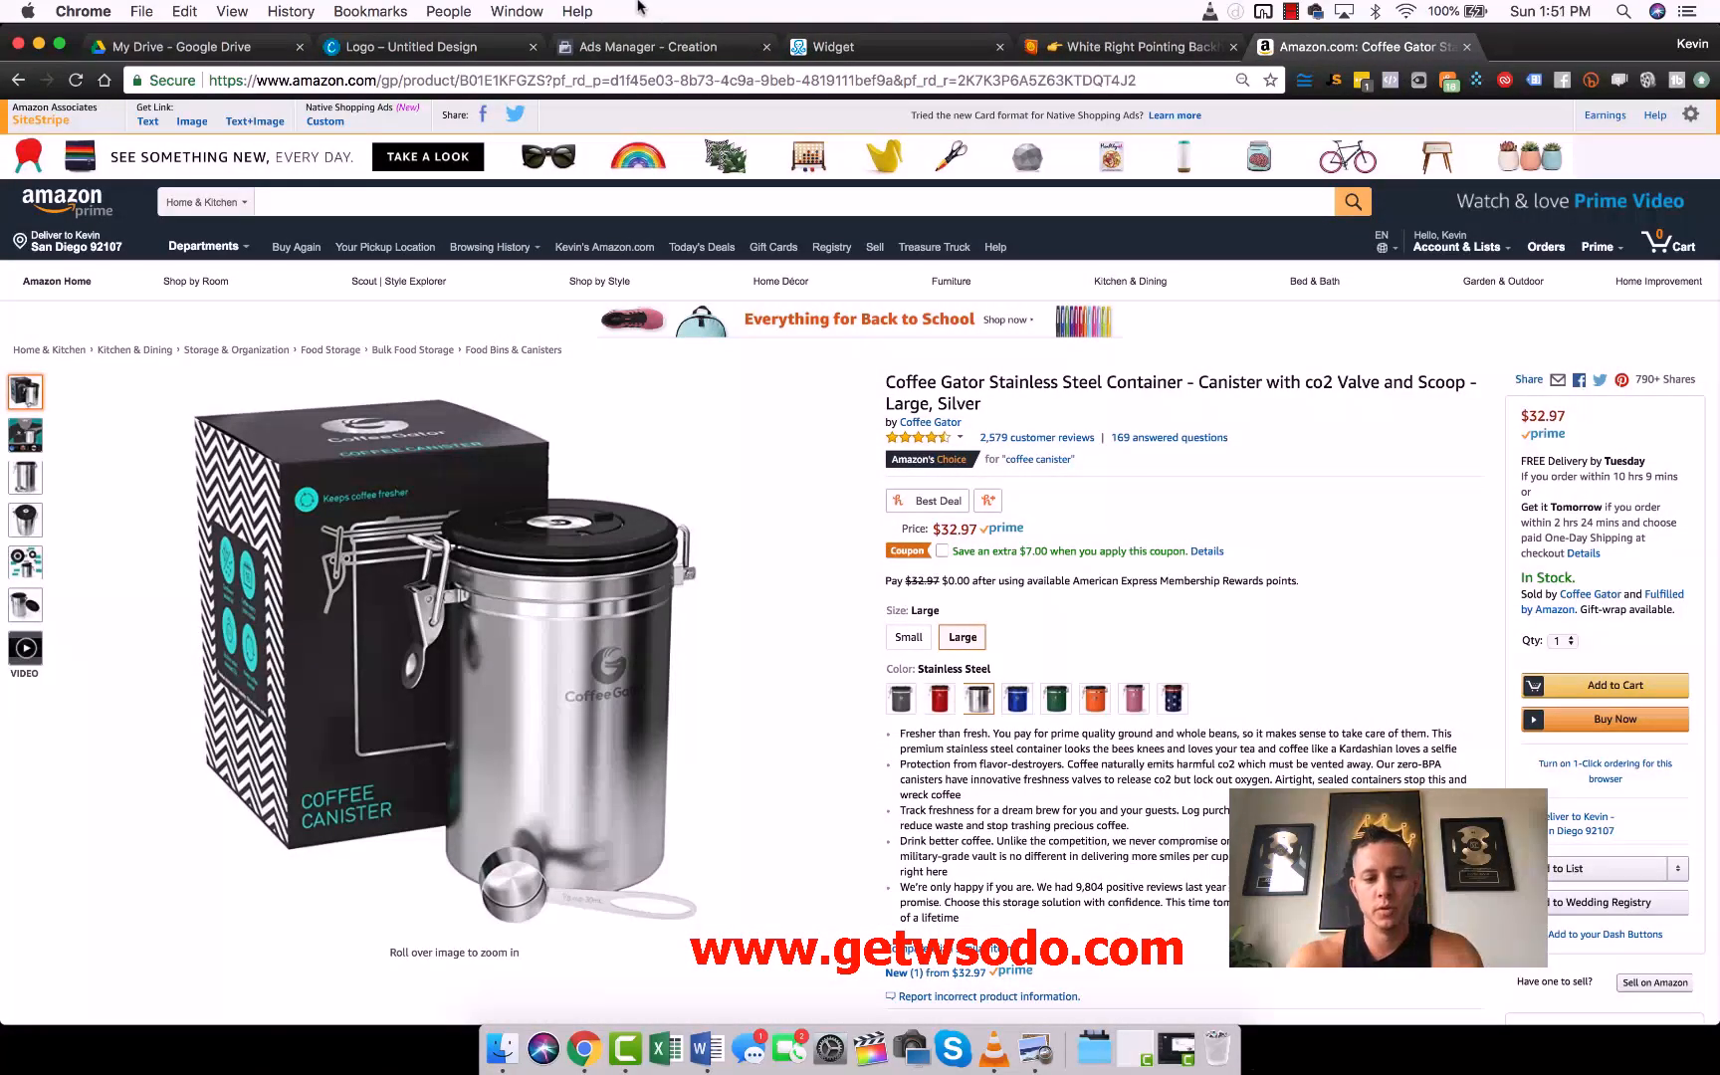
- Close the Pixelme, Amazon and emoji browser tabs, return to the ManyChat flow and dismiss the open step editor
{"action": "key", "text": "super+w"}
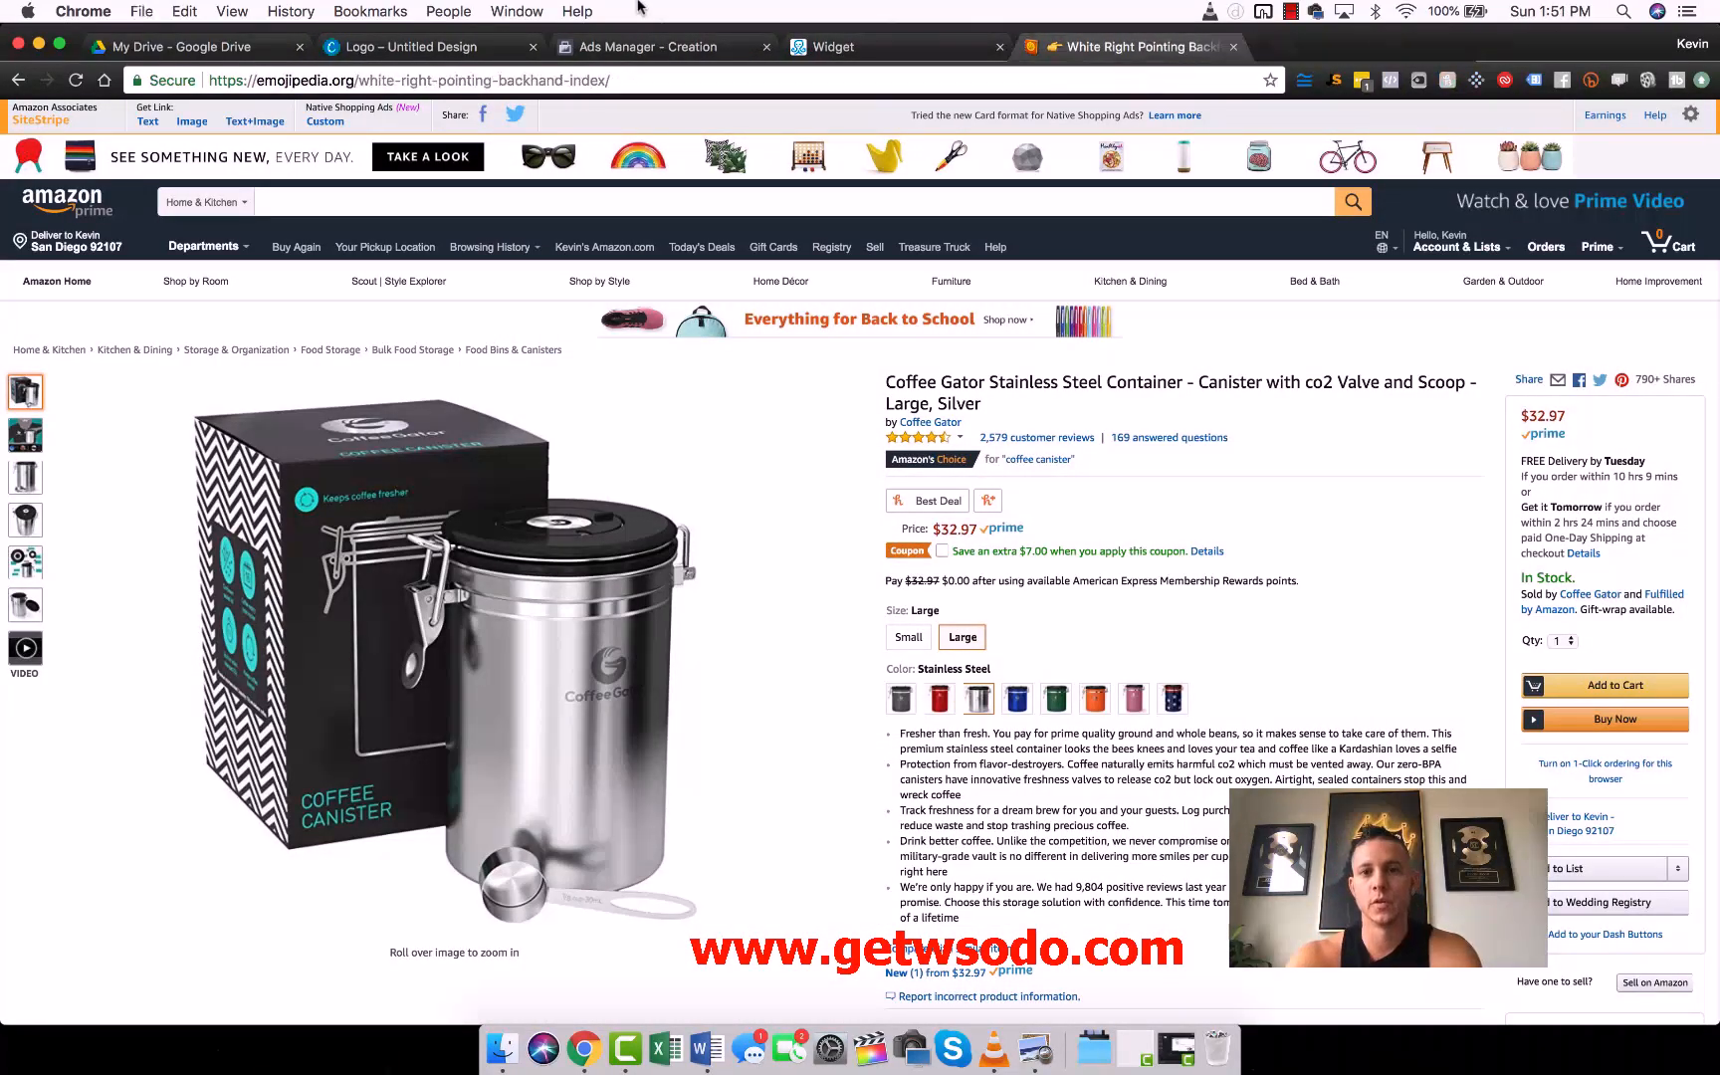
{"action": "key", "text": "super+w"}
{"action": "left_click", "coordinate": [1111, 322]}
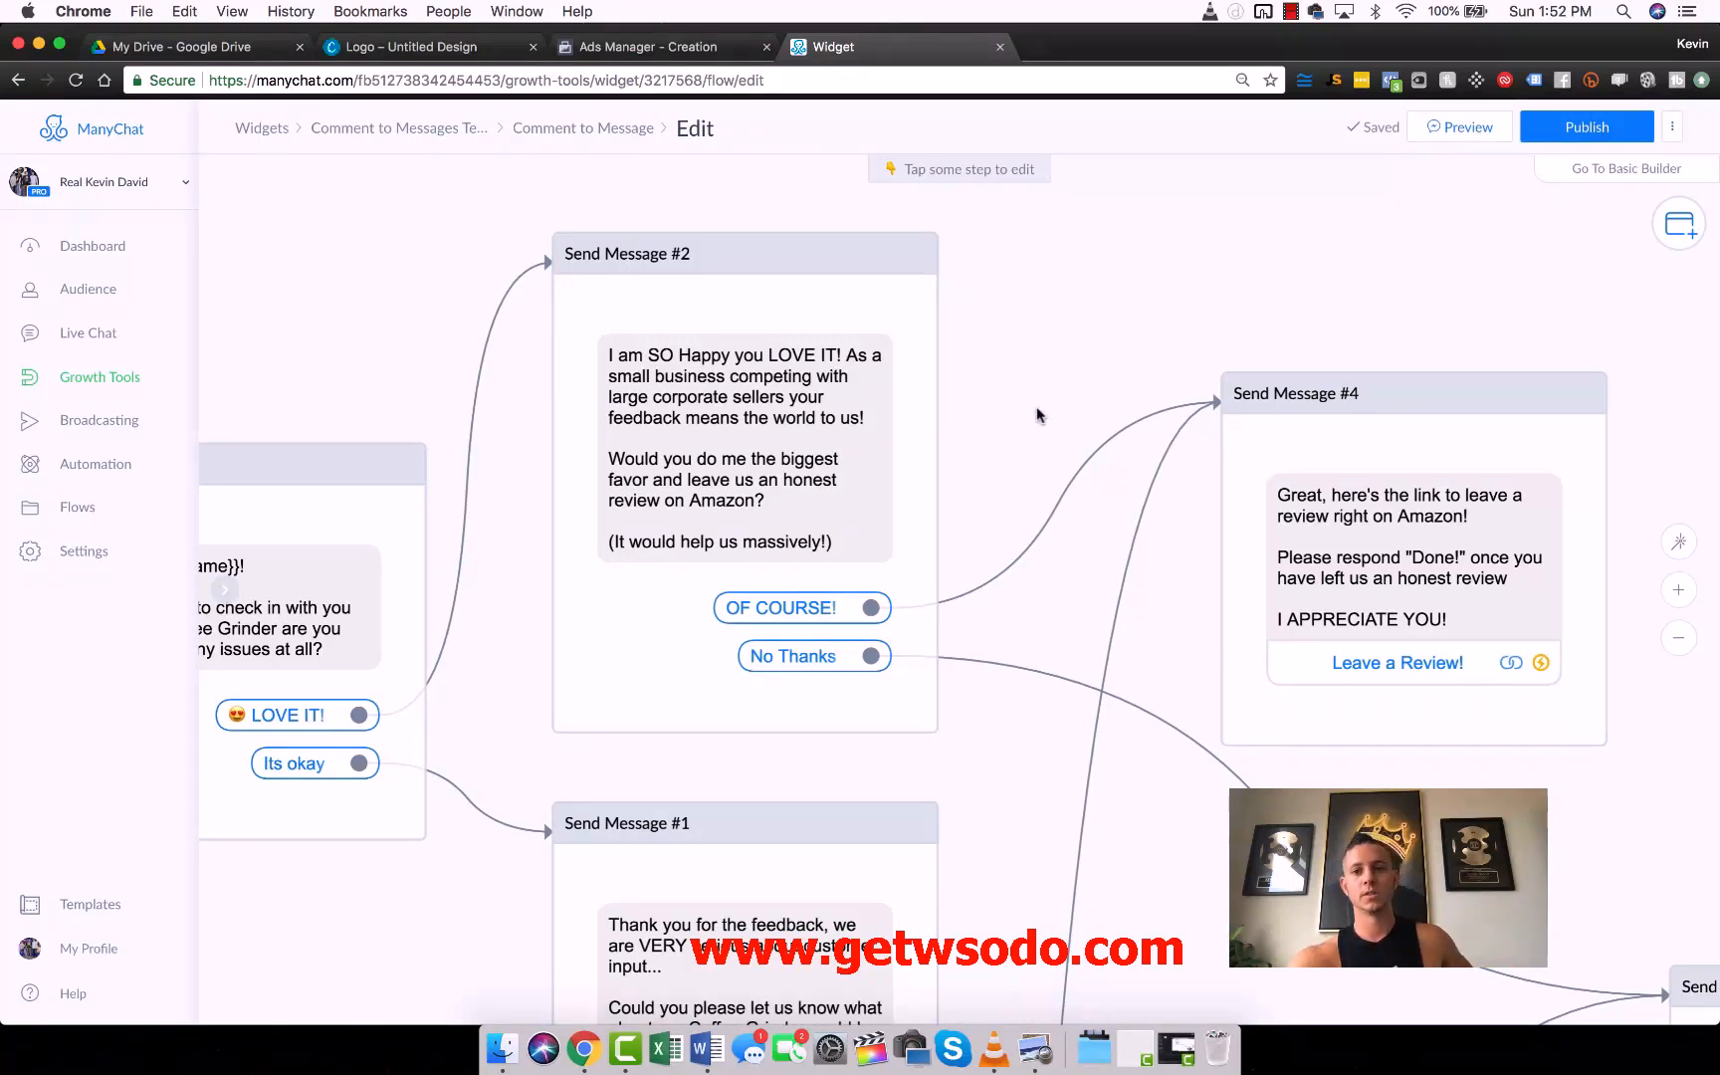
- Examine the whole flow from the opt-in message and Smart Delay through the check-in, feedback and review-request messages
{"action": "scroll", "coordinate": [1036, 406], "scroll_direction": "down", "scroll_amount": 5}
{"action": "left_click_drag", "start_coordinate": [1060, 418], "coordinate": [1322, 492]}
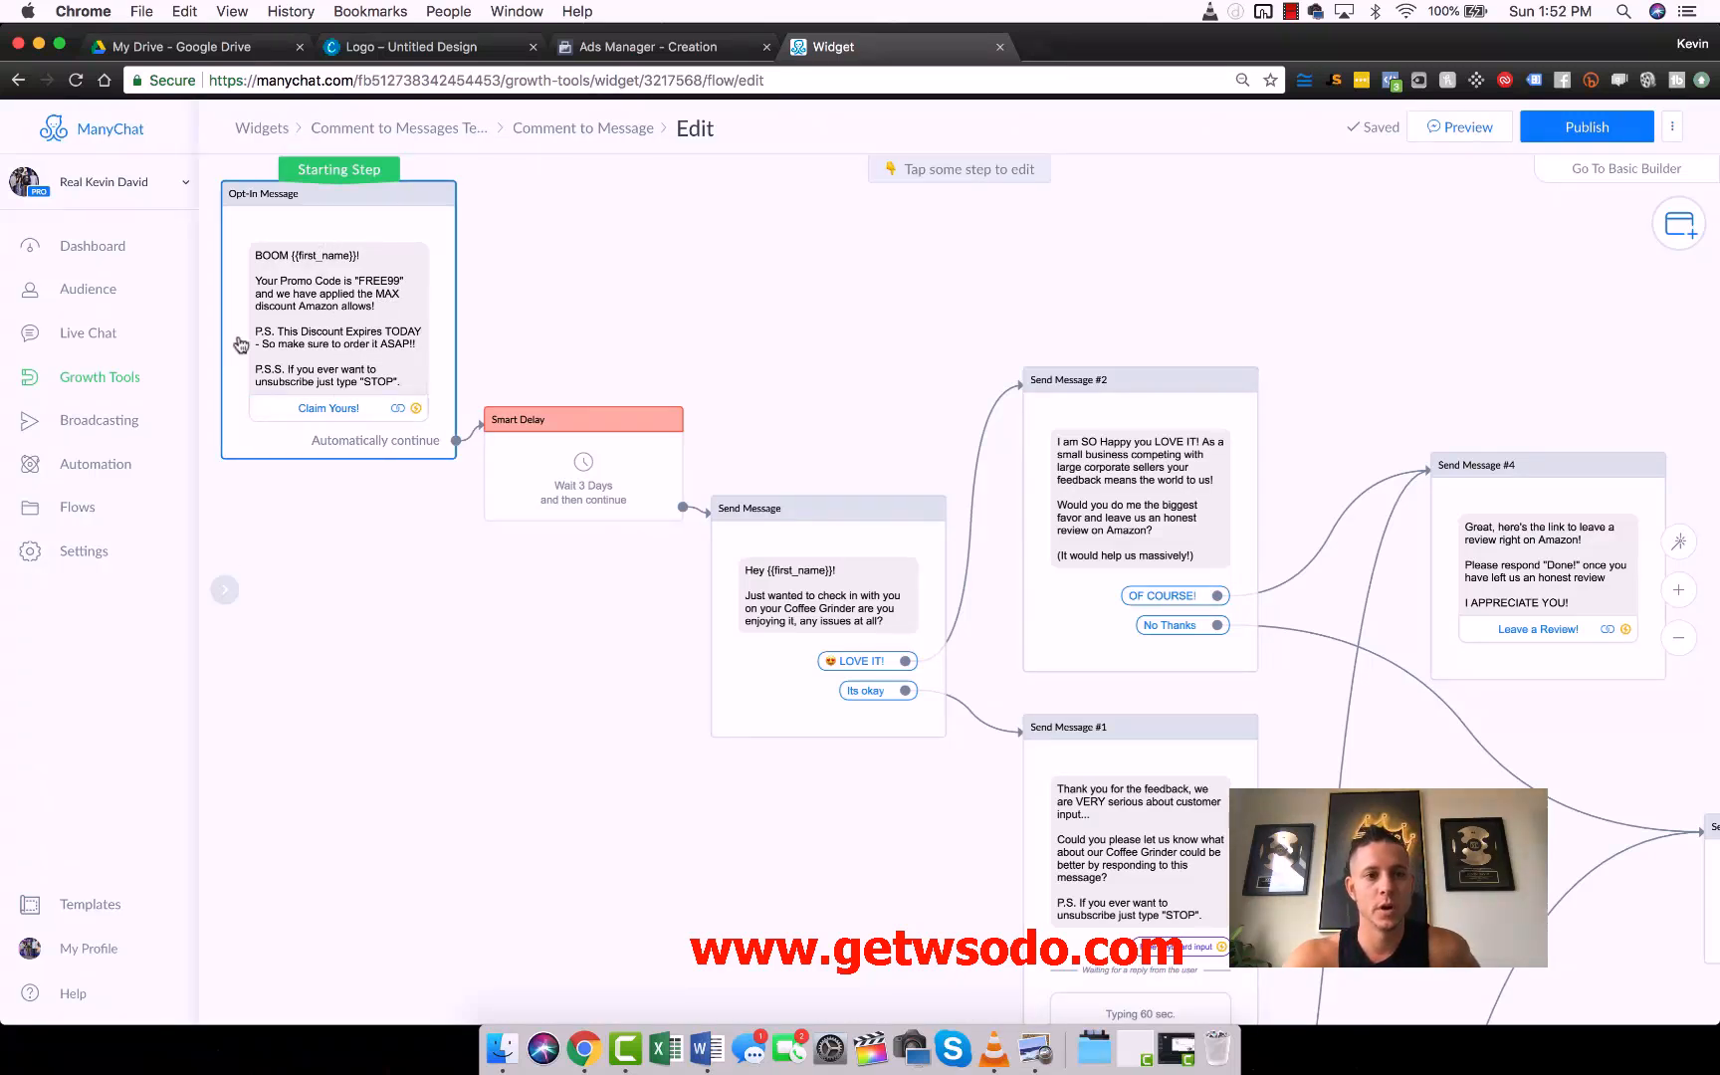
{"action": "left_click", "coordinate": [331, 412]}
{"action": "left_click", "coordinate": [937, 633]}
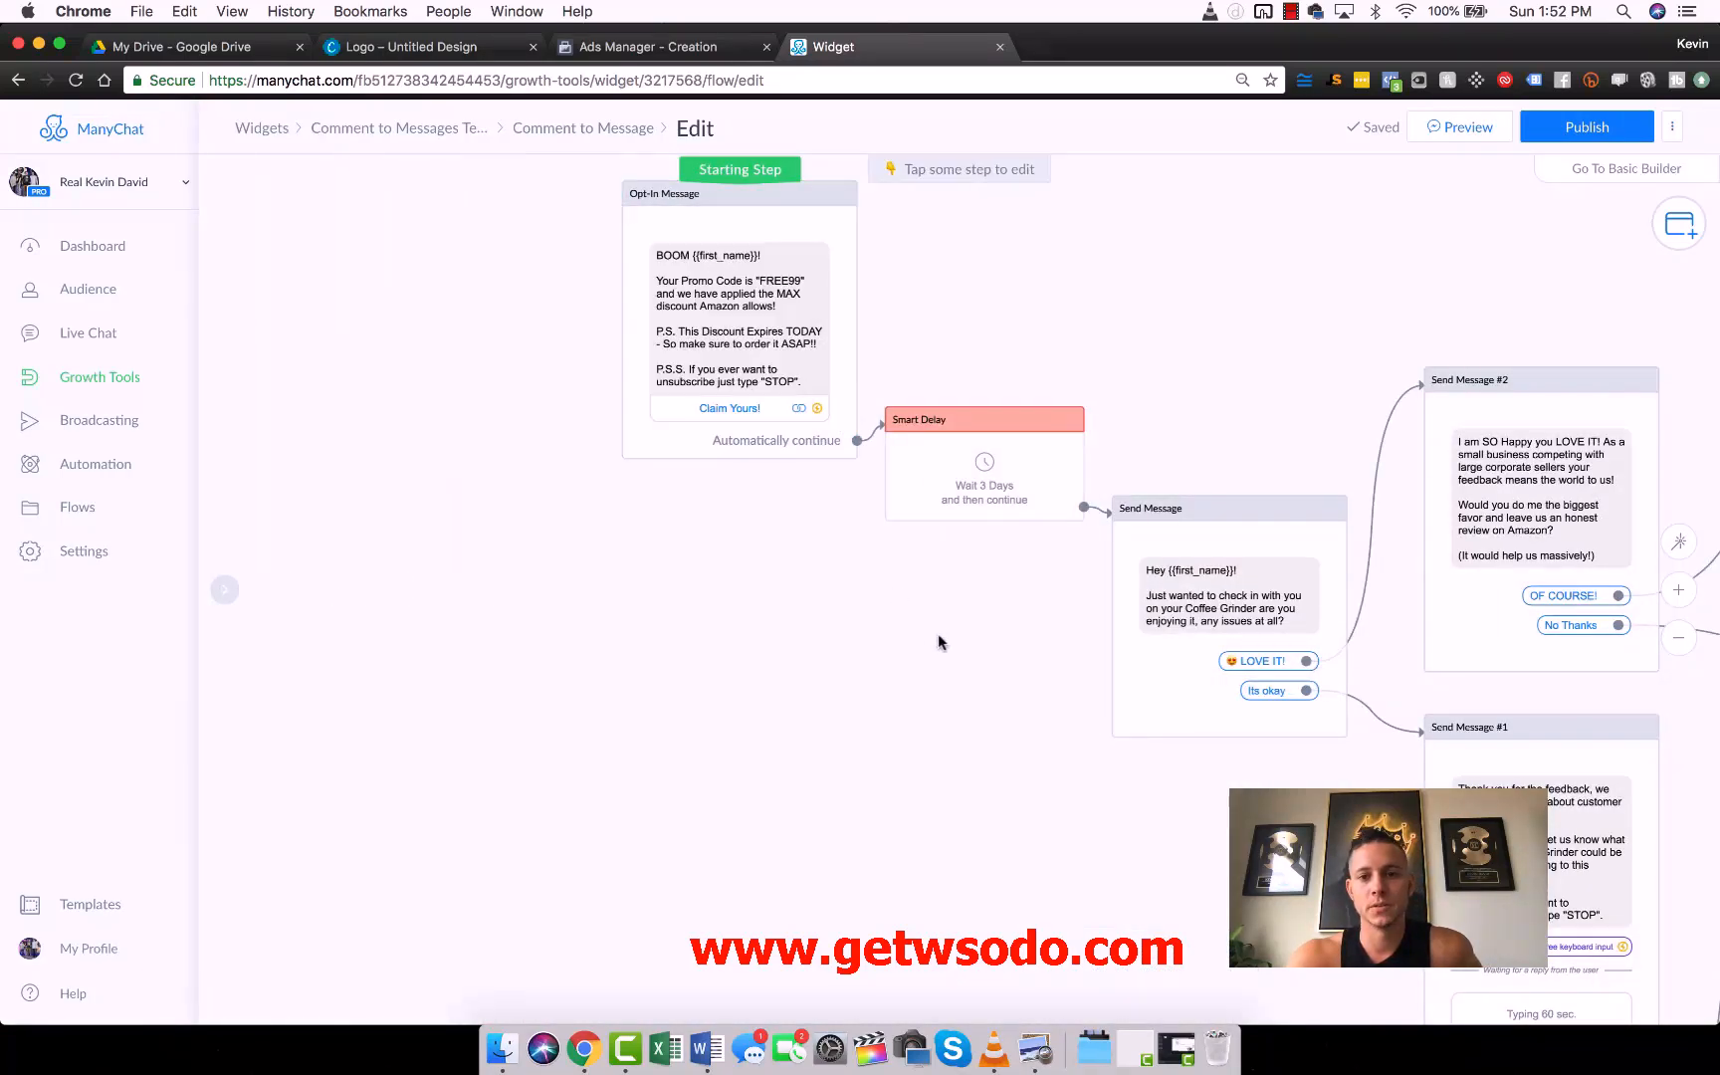
{"action": "left_click_drag", "start_coordinate": [937, 633], "coordinate": [605, 546]}
{"action": "scroll", "coordinate": [647, 550], "scroll_direction": "right", "scroll_amount": 5}
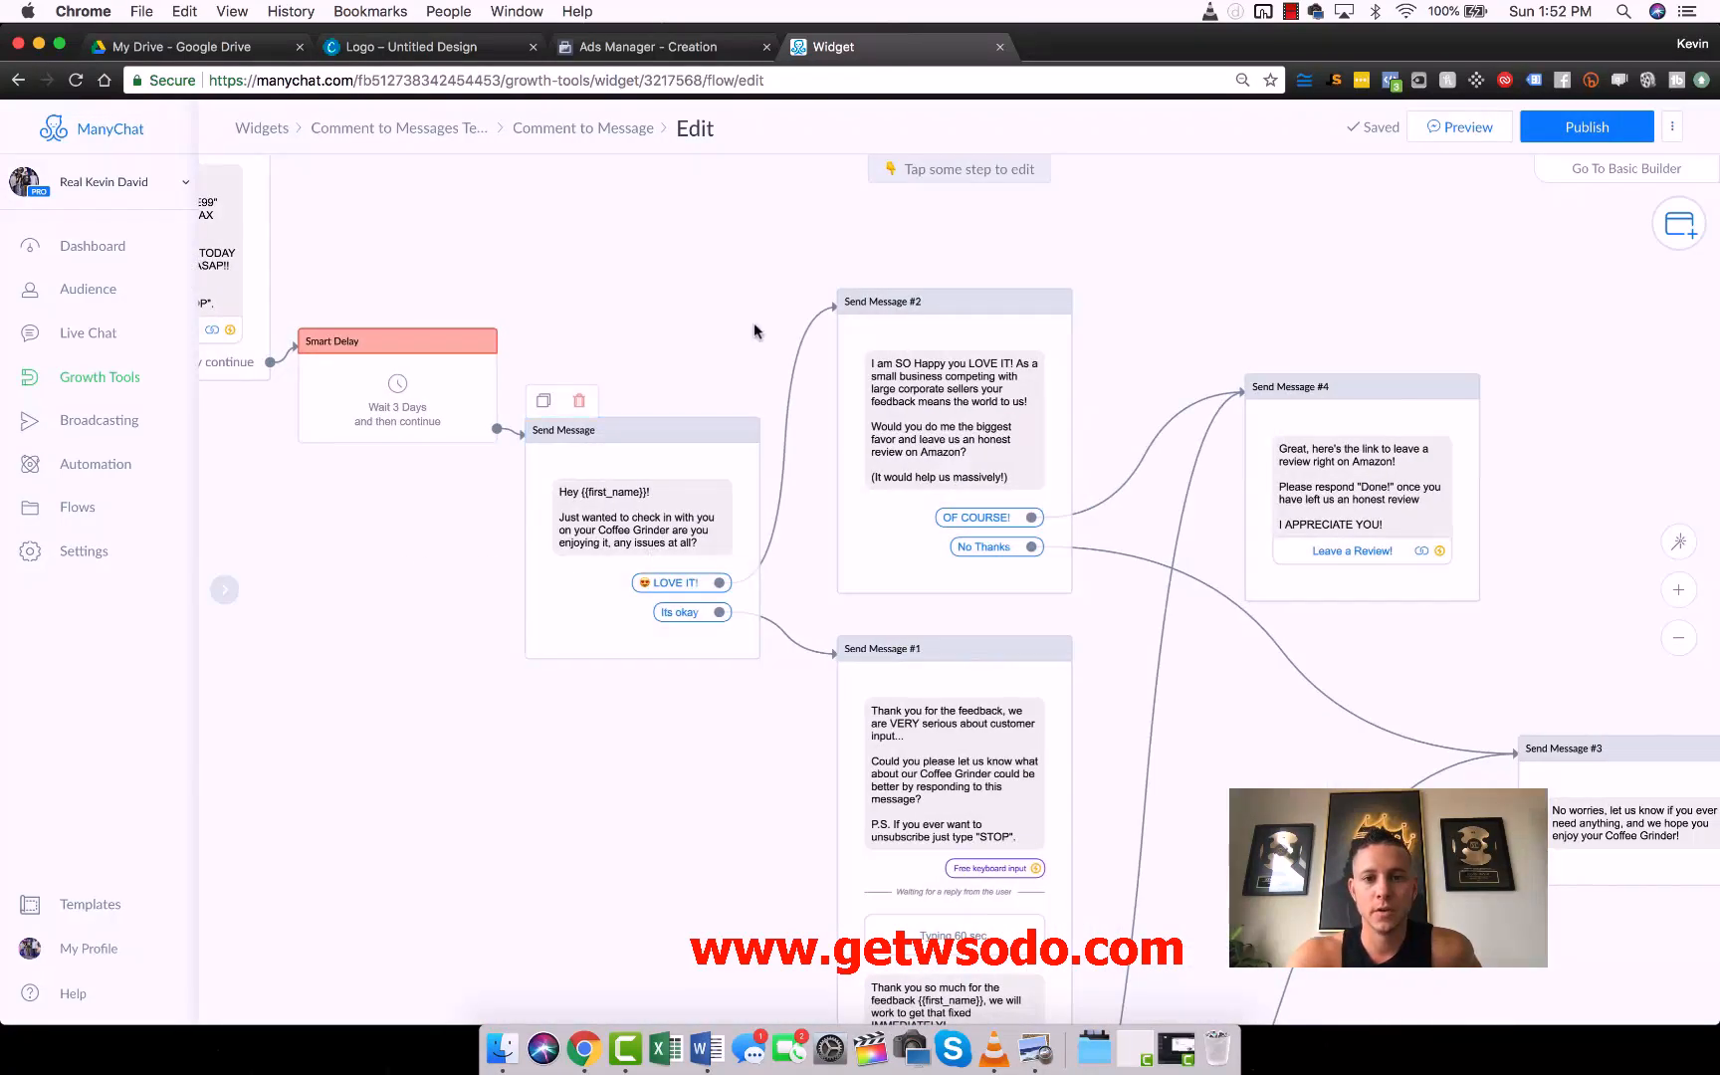
{"action": "scroll", "coordinate": [753, 323], "scroll_direction": "right", "scroll_amount": 5}
{"action": "scroll", "coordinate": [753, 323], "scroll_direction": "down", "scroll_amount": 2}
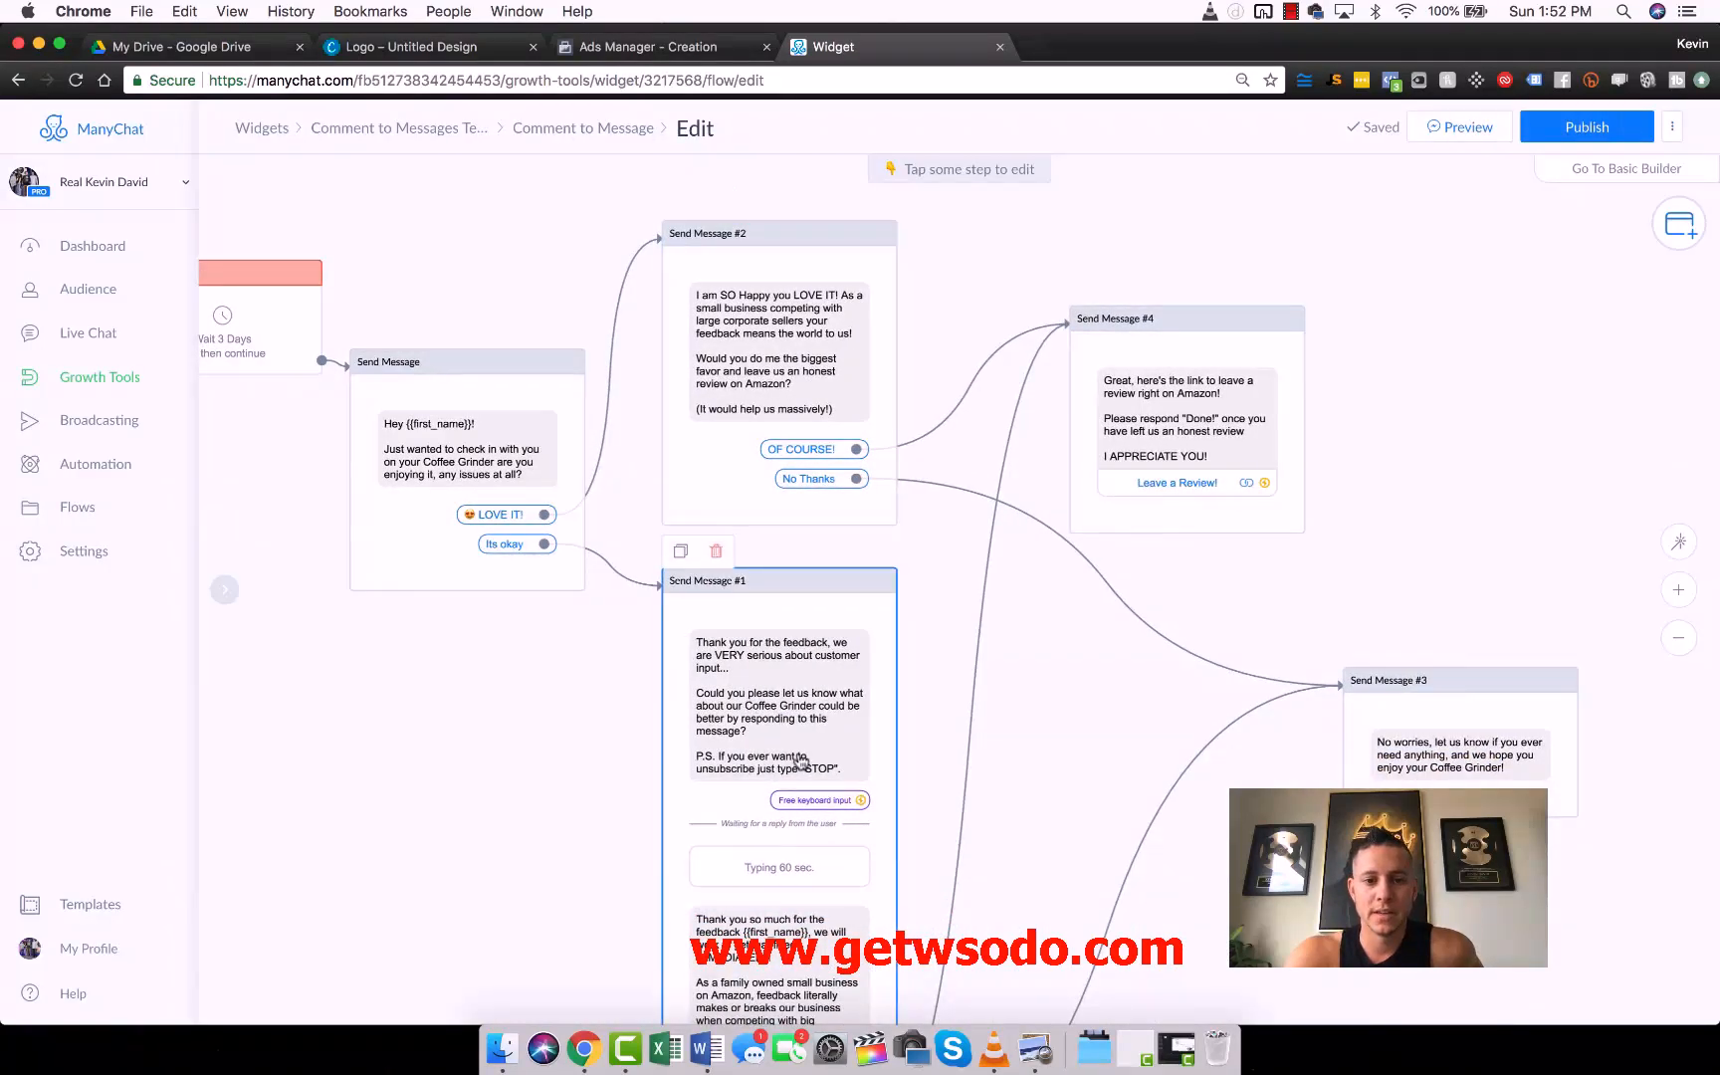
- Tidy the flow layout by moving Send Message #1 directly beneath Send Message #2 and Send Message #3 directly beneath Send Message #4
{"action": "mouse_move", "coordinate": [799, 761]}
{"action": "left_mouse_down"}
{"action": "mouse_move", "coordinate": [796, 661]}
{"action": "mouse_move", "coordinate": [796, 724]}
{"action": "left_mouse_up"}
{"action": "scroll", "coordinate": [1105, 568], "scroll_direction": "right", "scroll_amount": 3}
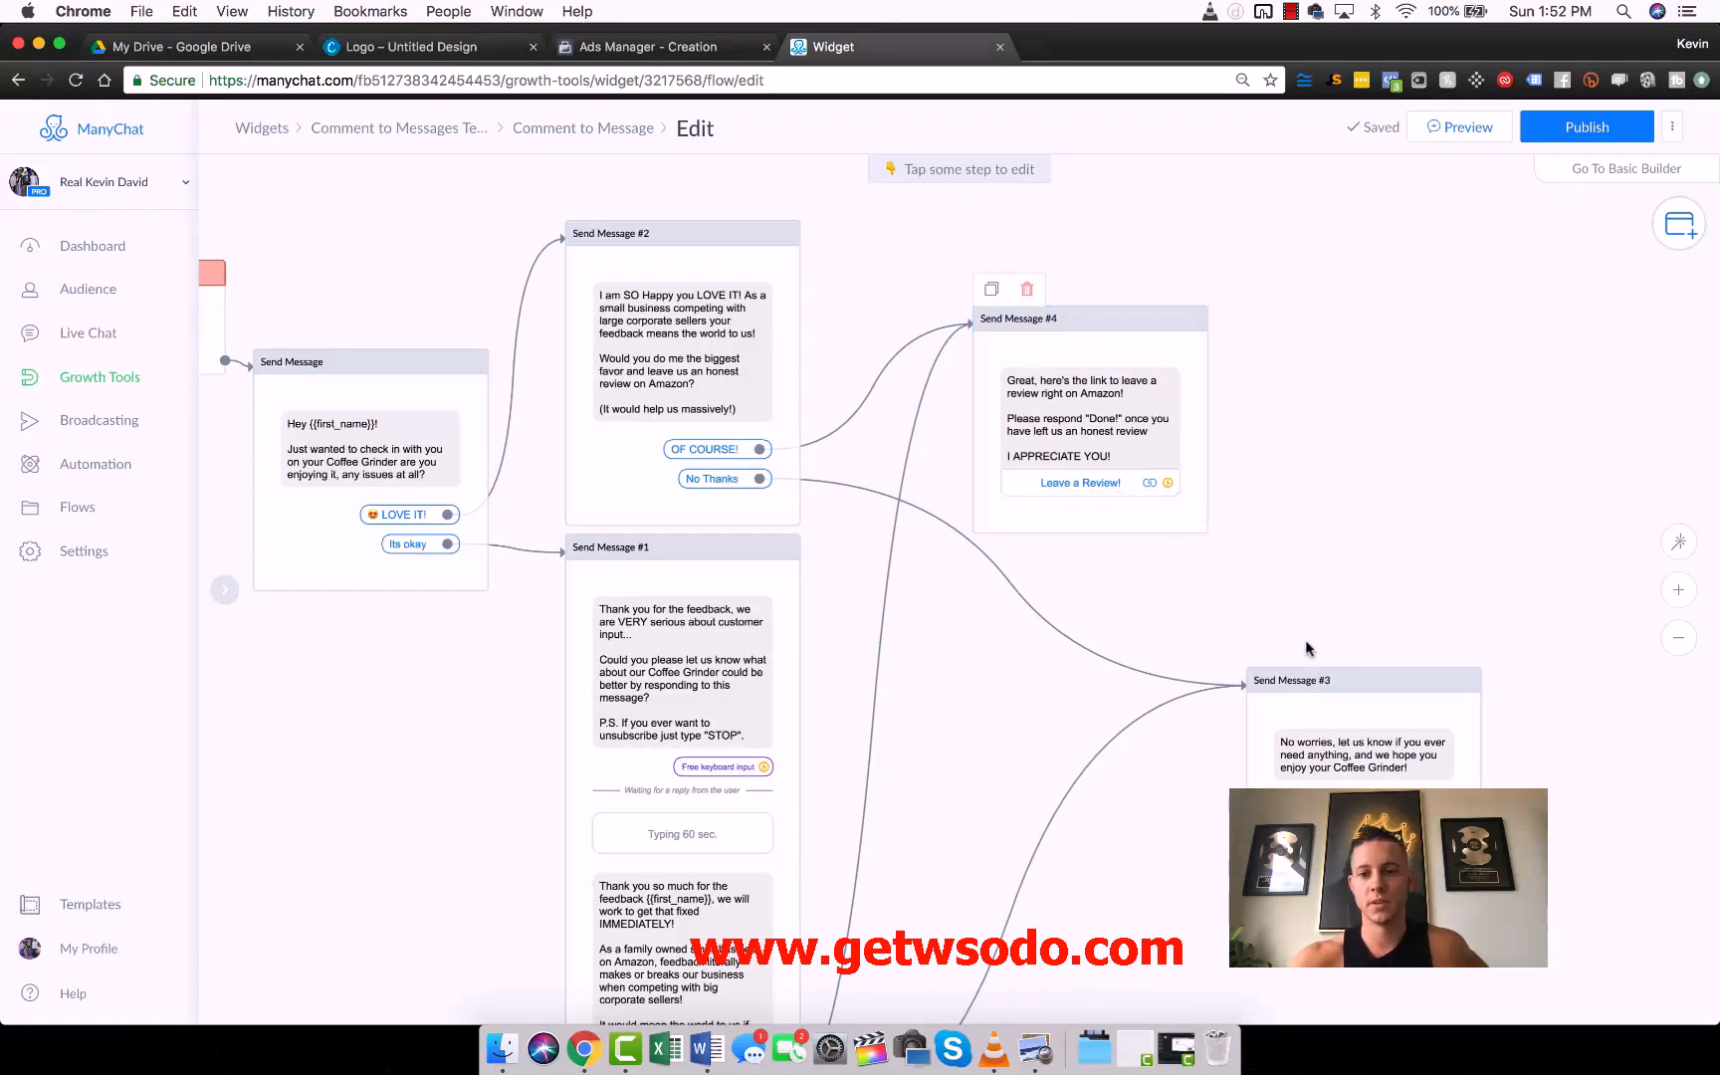
{"action": "left_click_drag", "start_coordinate": [1322, 675], "coordinate": [1049, 576]}
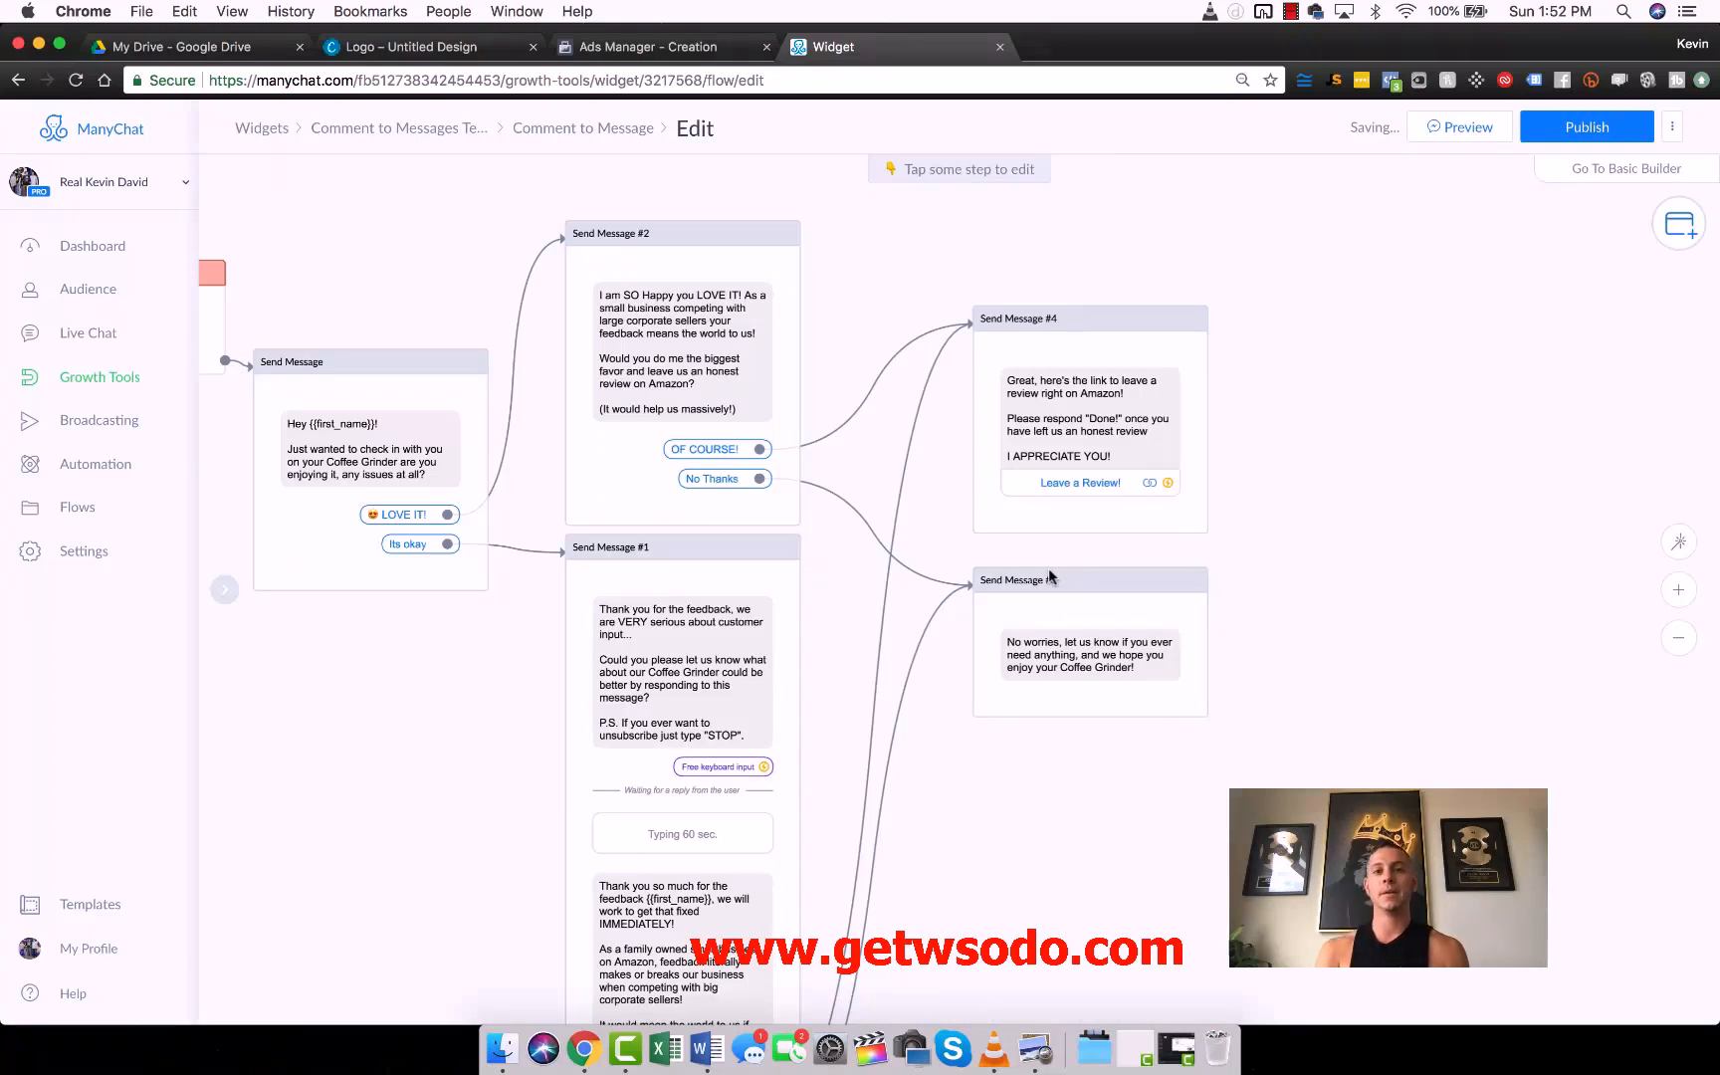